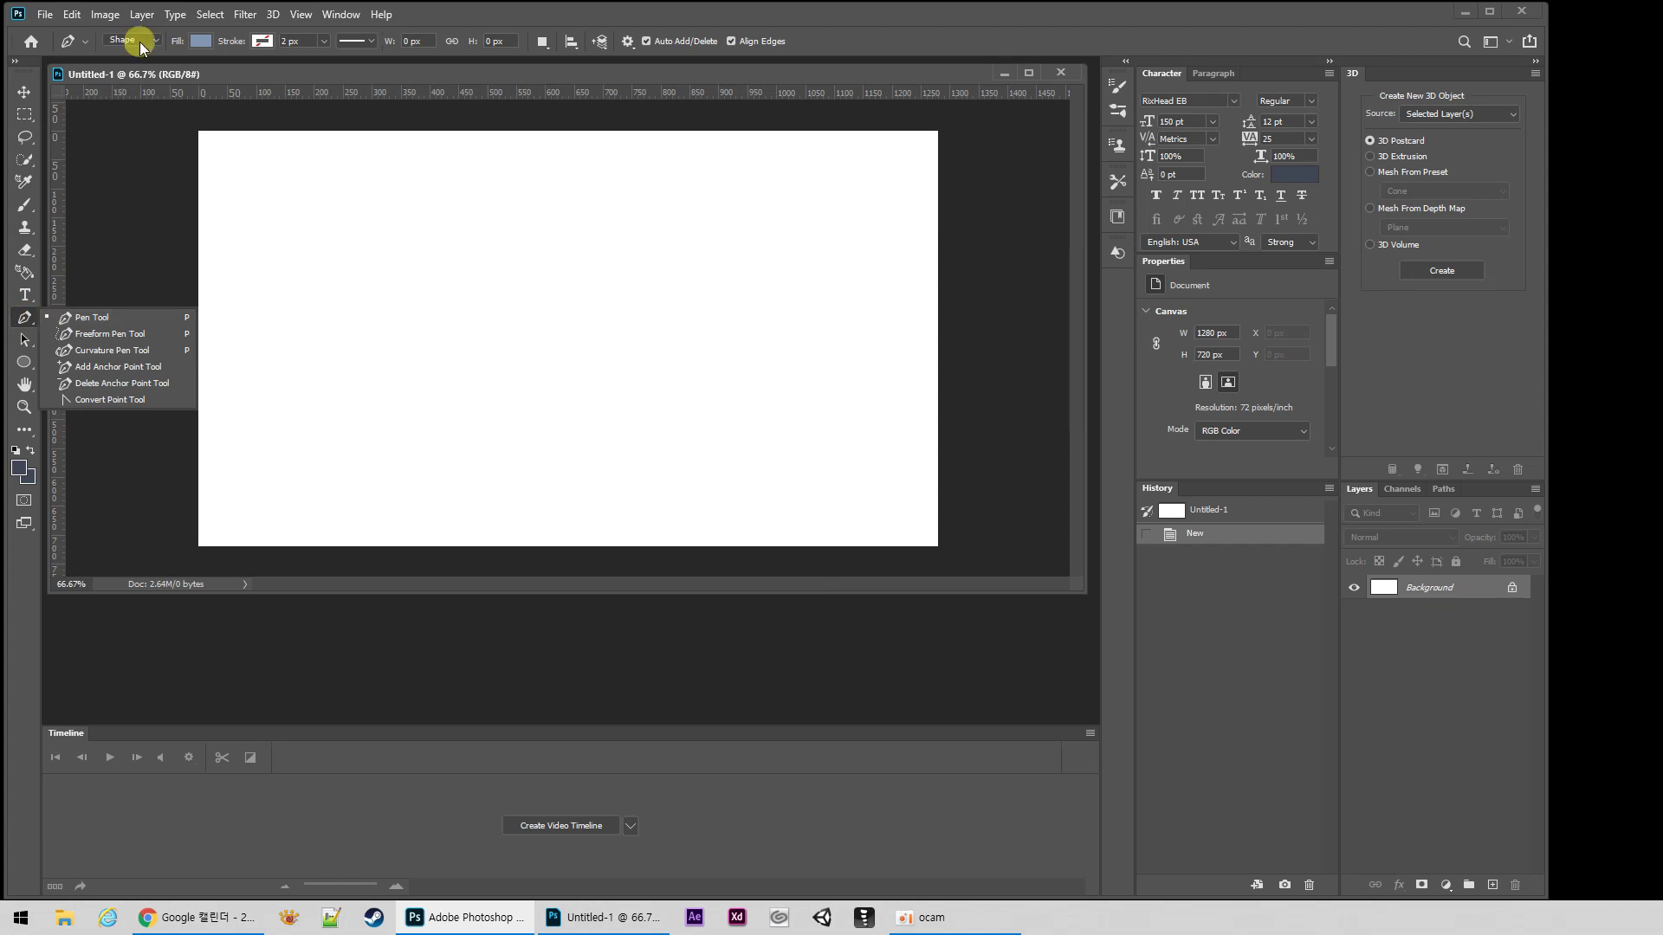
{"action": "left_click", "coordinate": [132, 41]}
{"action": "left_click", "coordinate": [133, 41]}
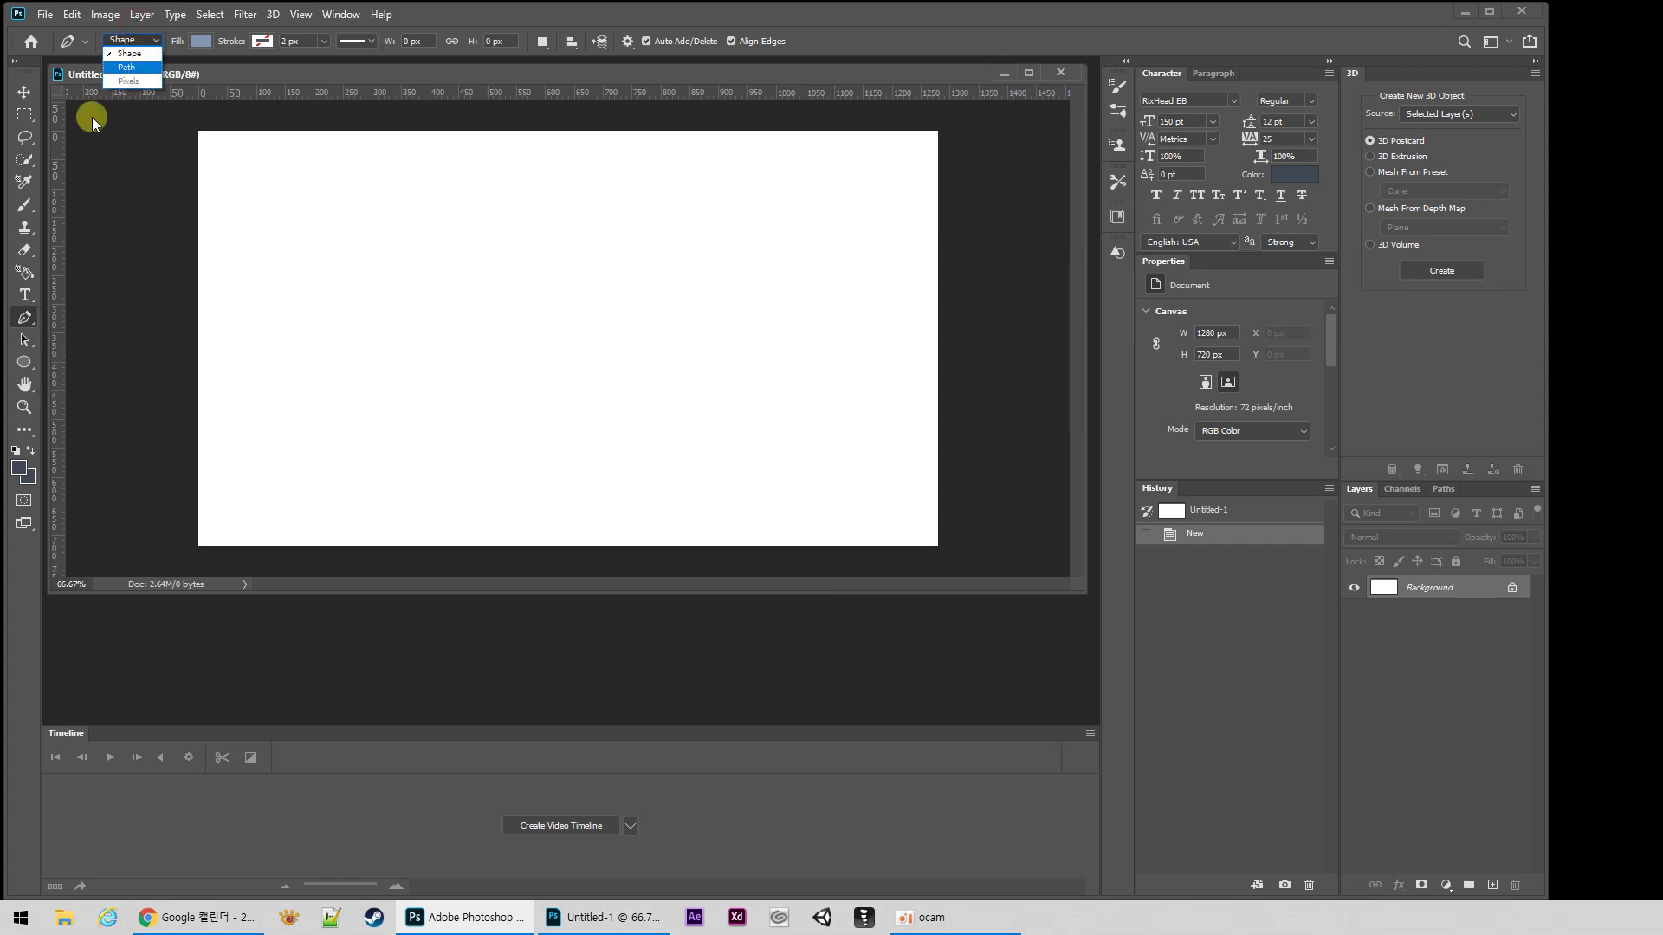
{"action": "left_click", "coordinate": [24, 345]}
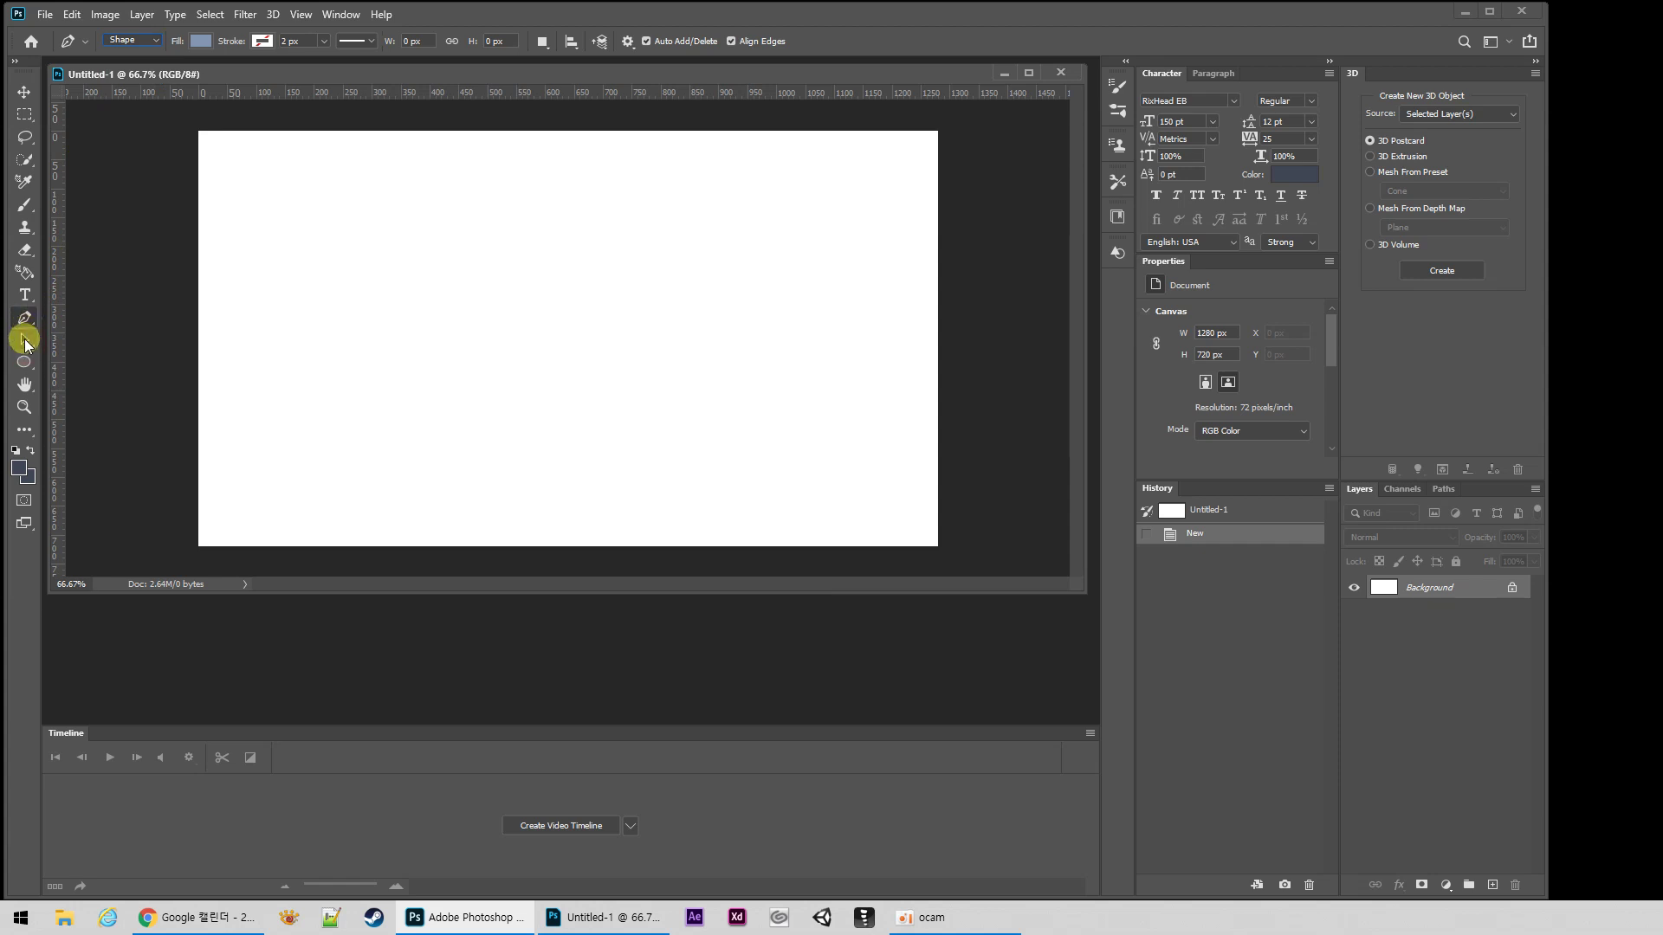
{"action": "left_click", "coordinate": [24, 344]}
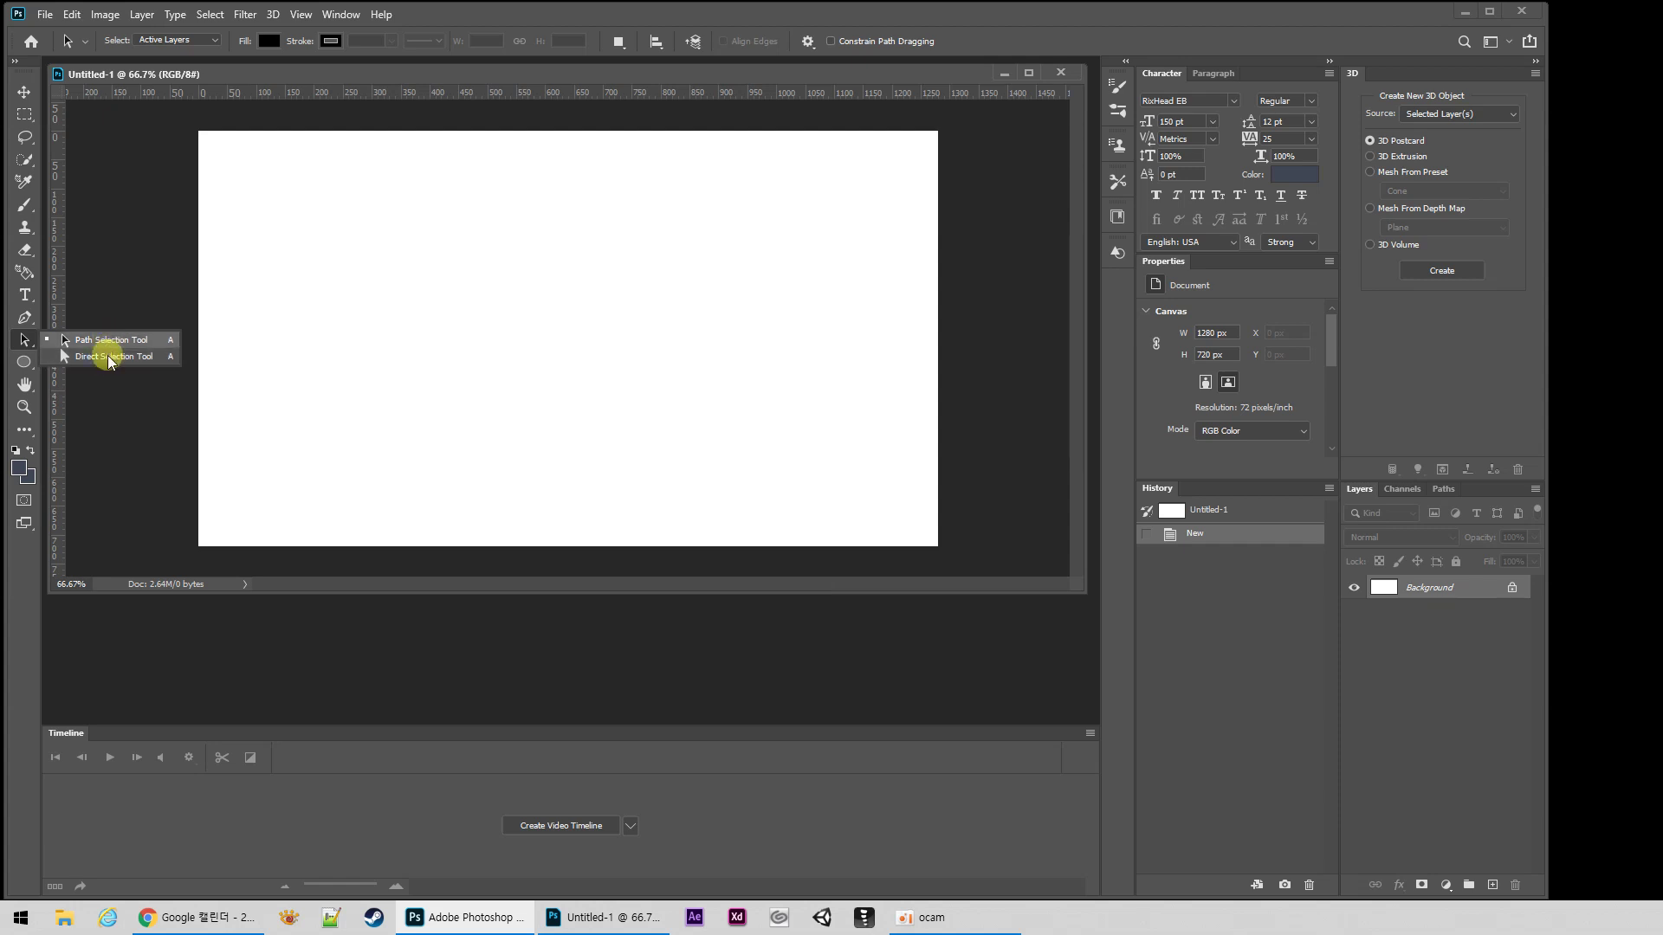
{"action": "left_click", "coordinate": [22, 347]}
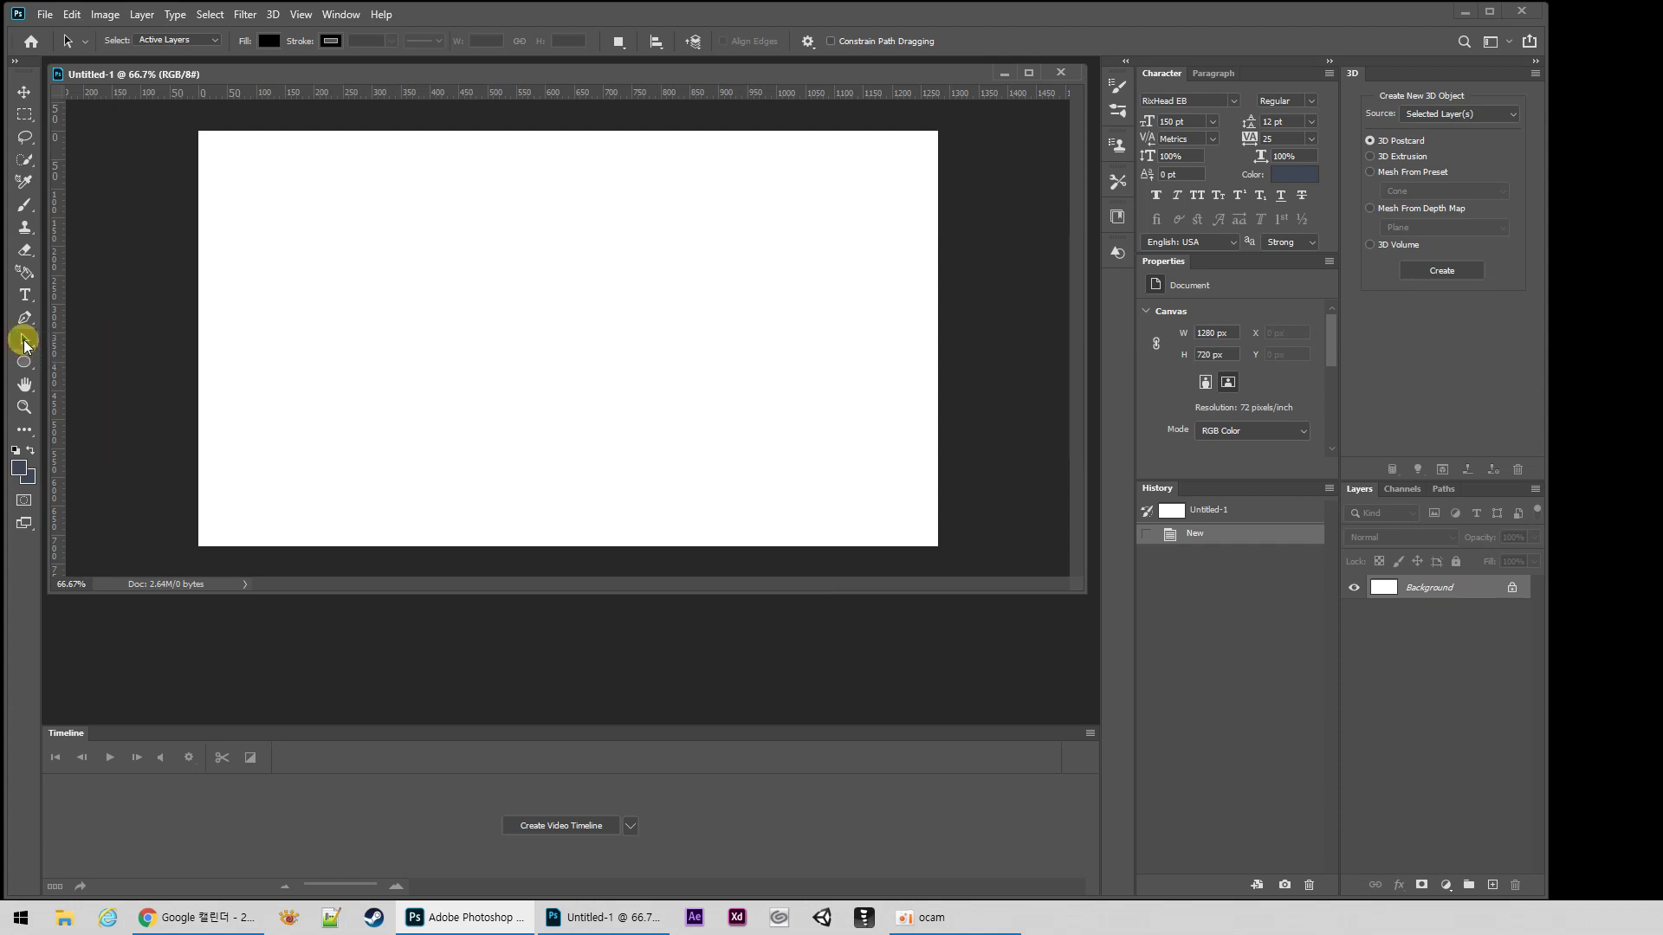
{"action": "left_click", "coordinate": [23, 345]}
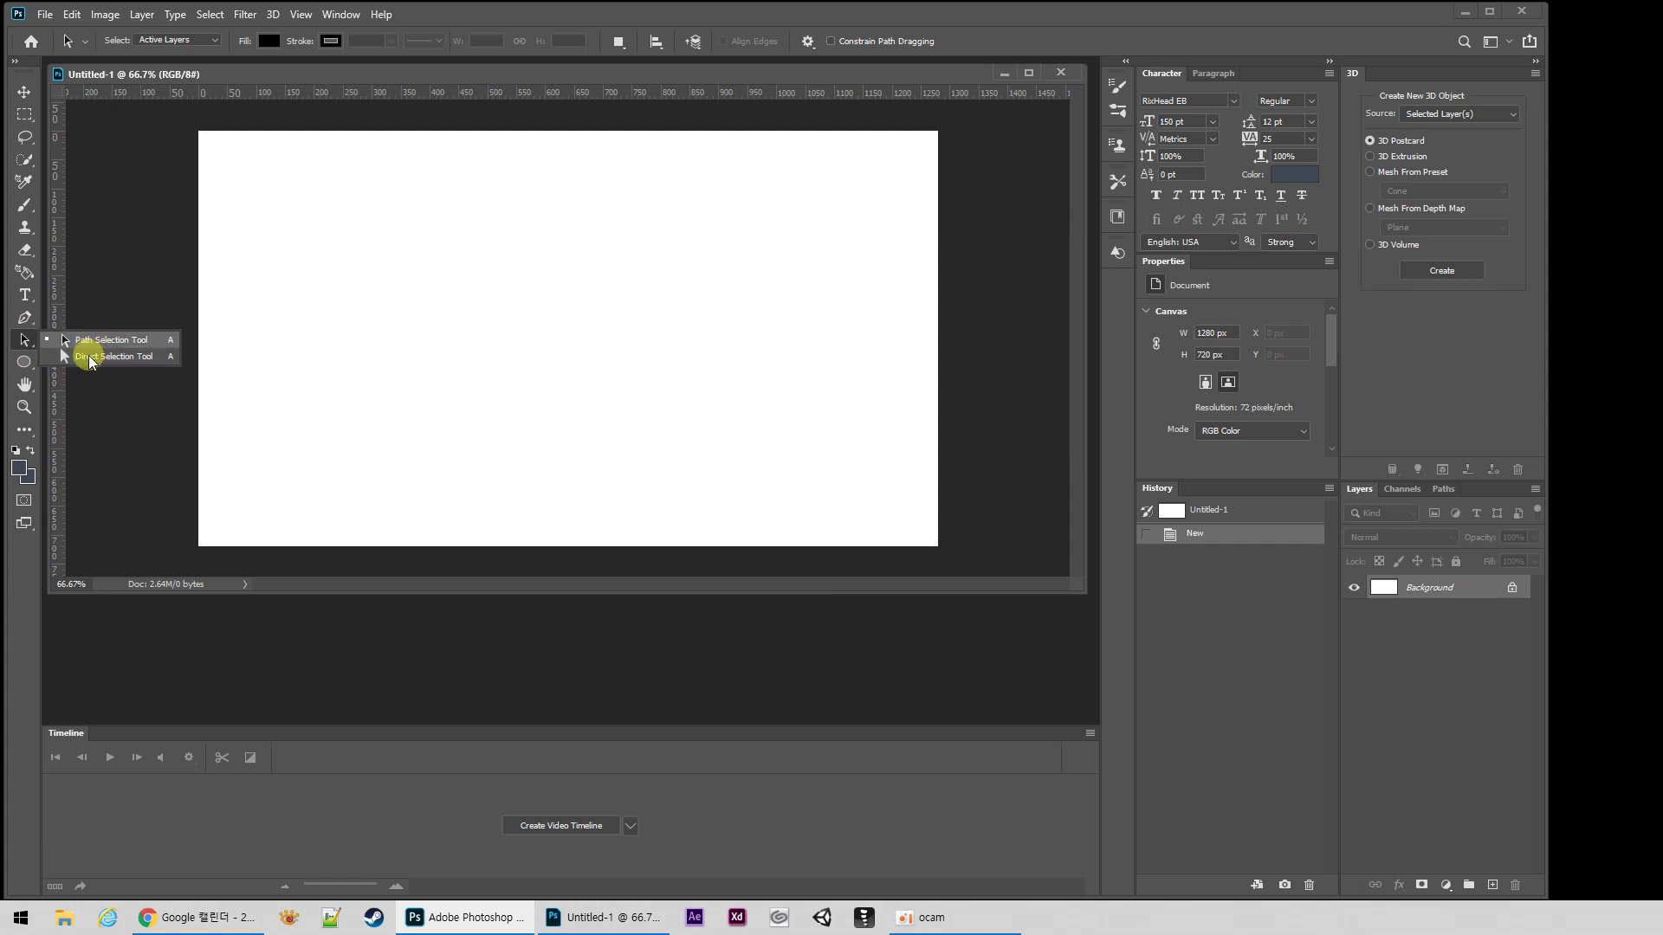
{"action": "left_click", "coordinate": [22, 338]}
{"action": "left_click", "coordinate": [27, 318]}
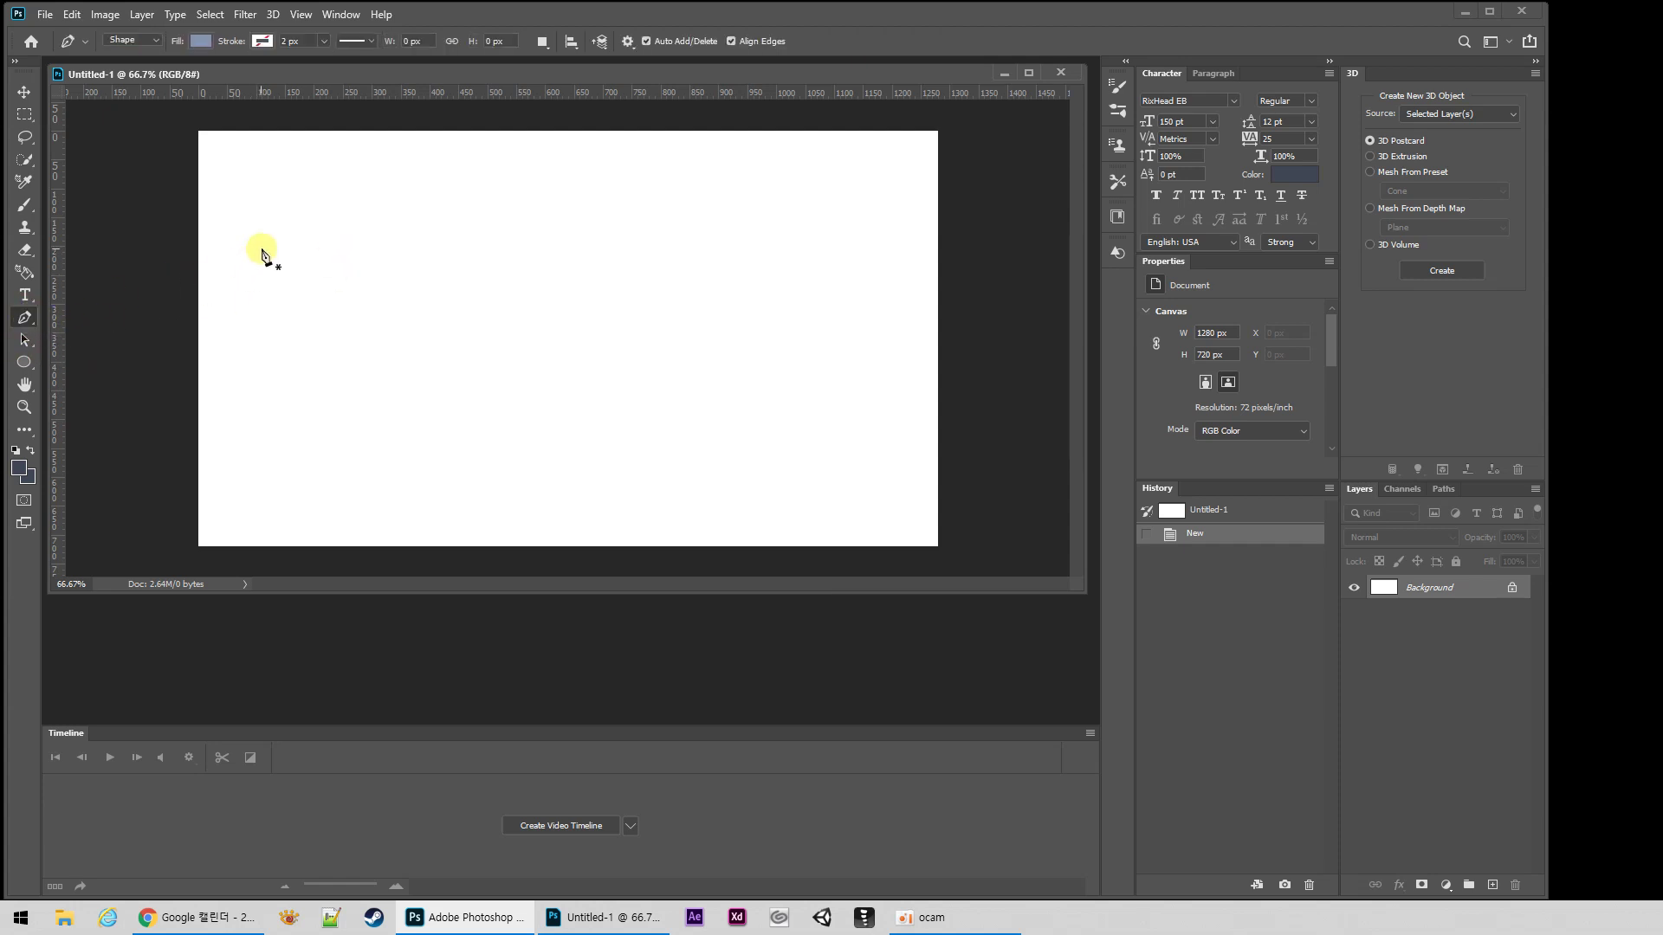
{"action": "left_click", "coordinate": [126, 43]}
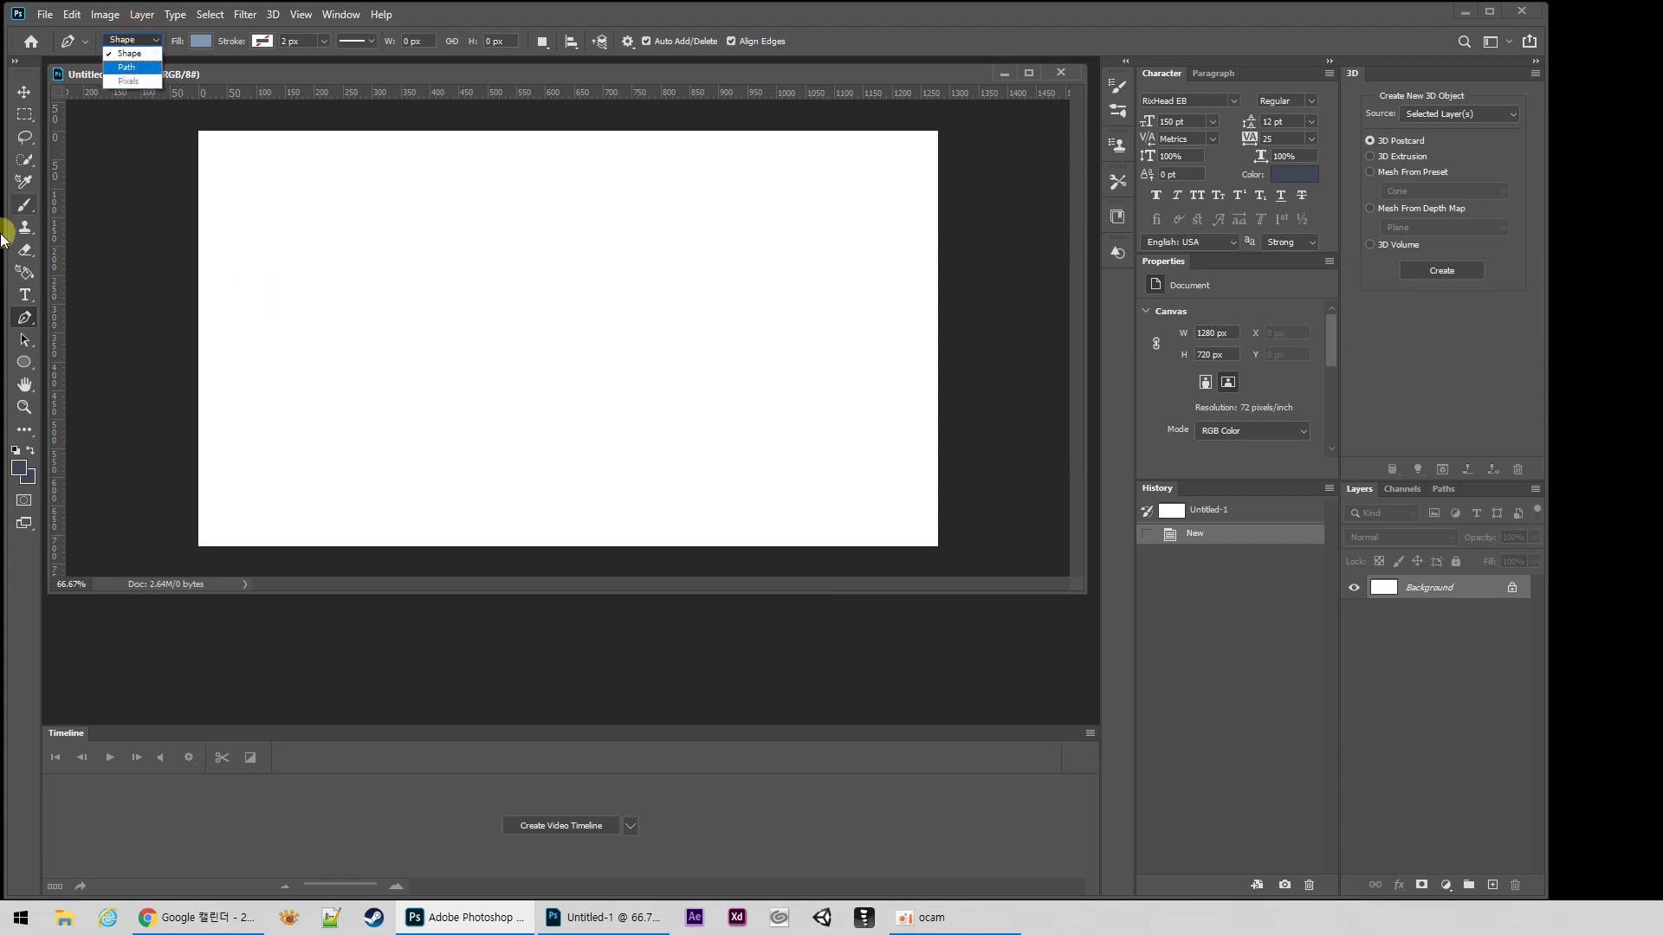
{"action": "left_click", "coordinate": [128, 67]}
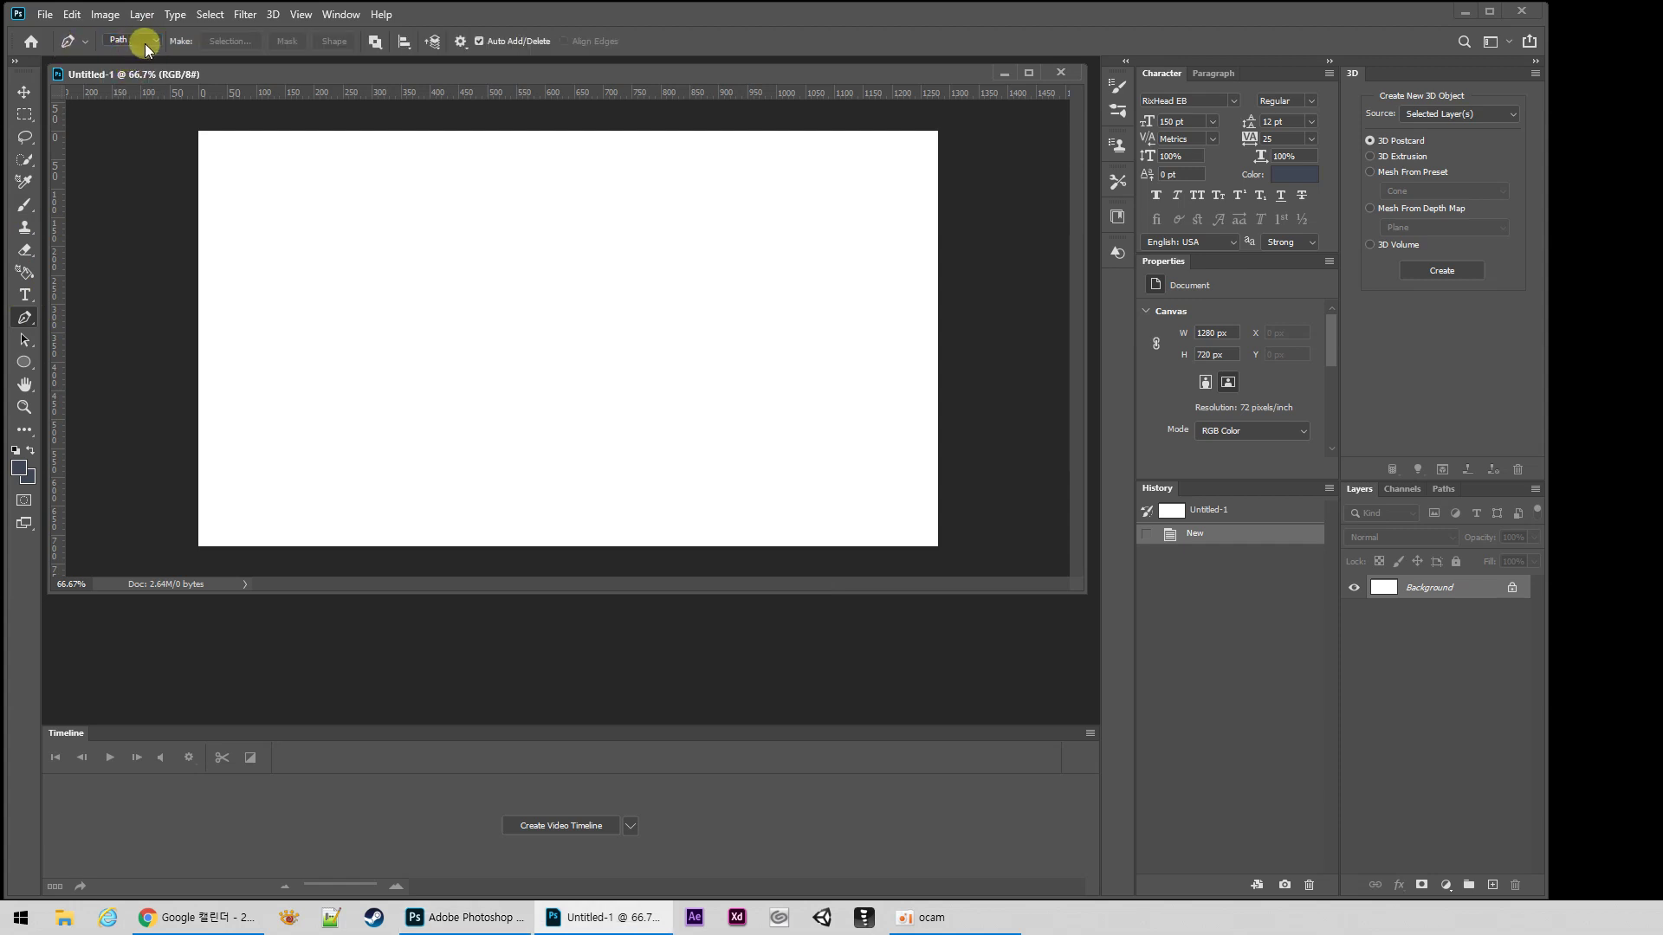
{"action": "left_click", "coordinate": [144, 42]}
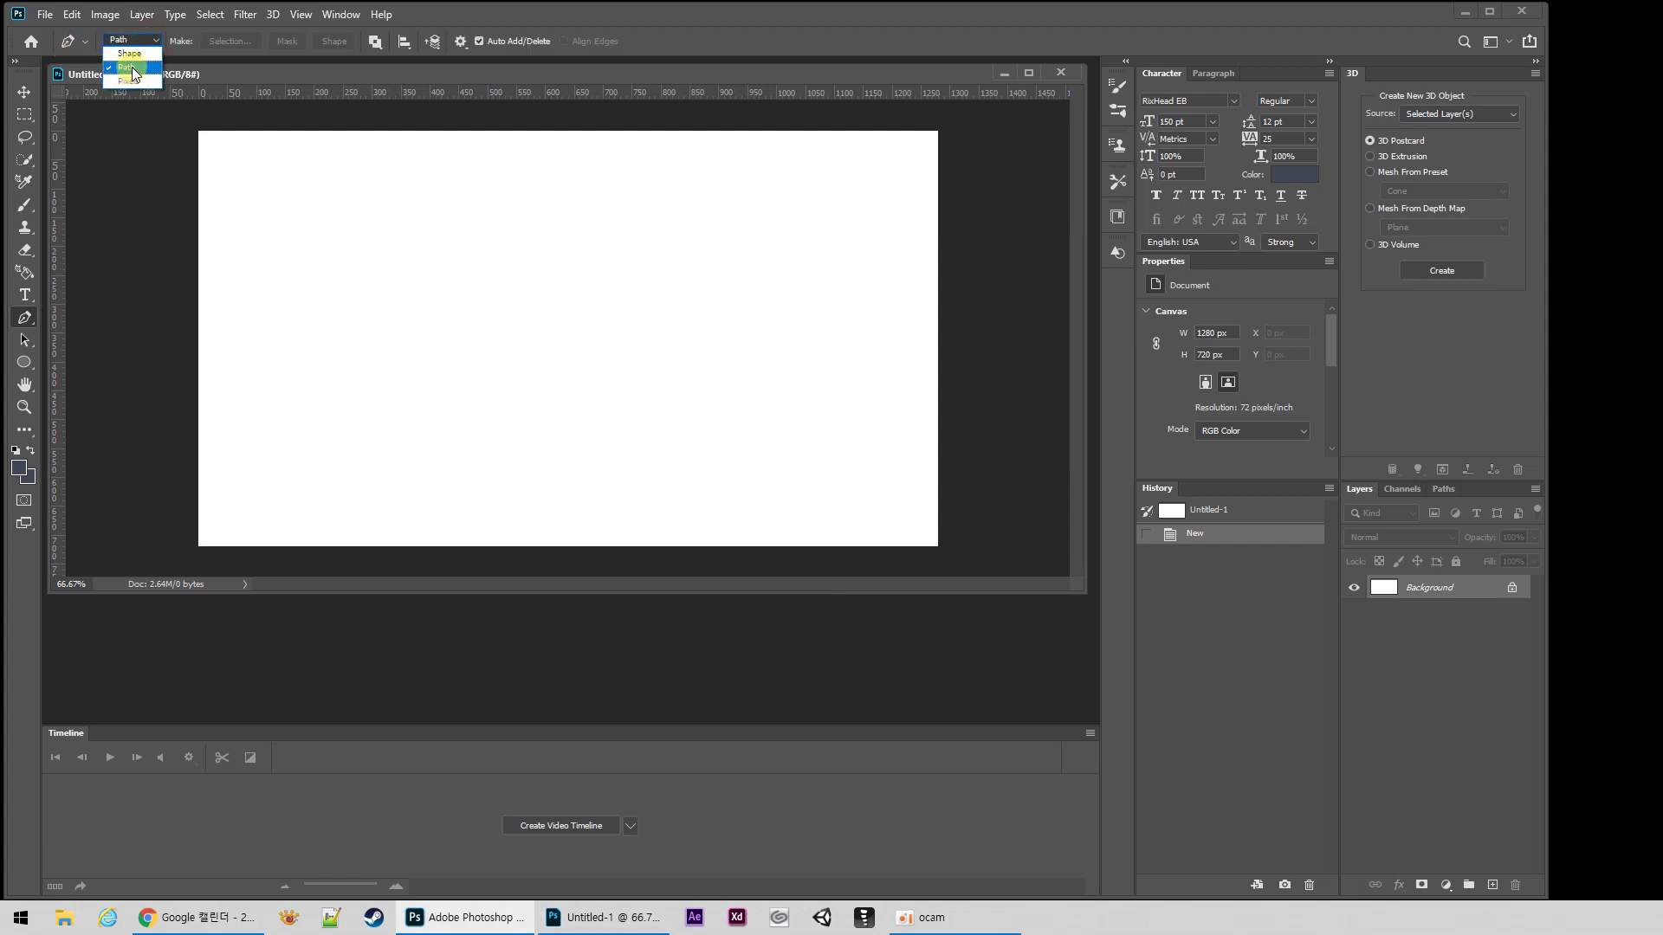
{"action": "left_click", "coordinate": [138, 50]}
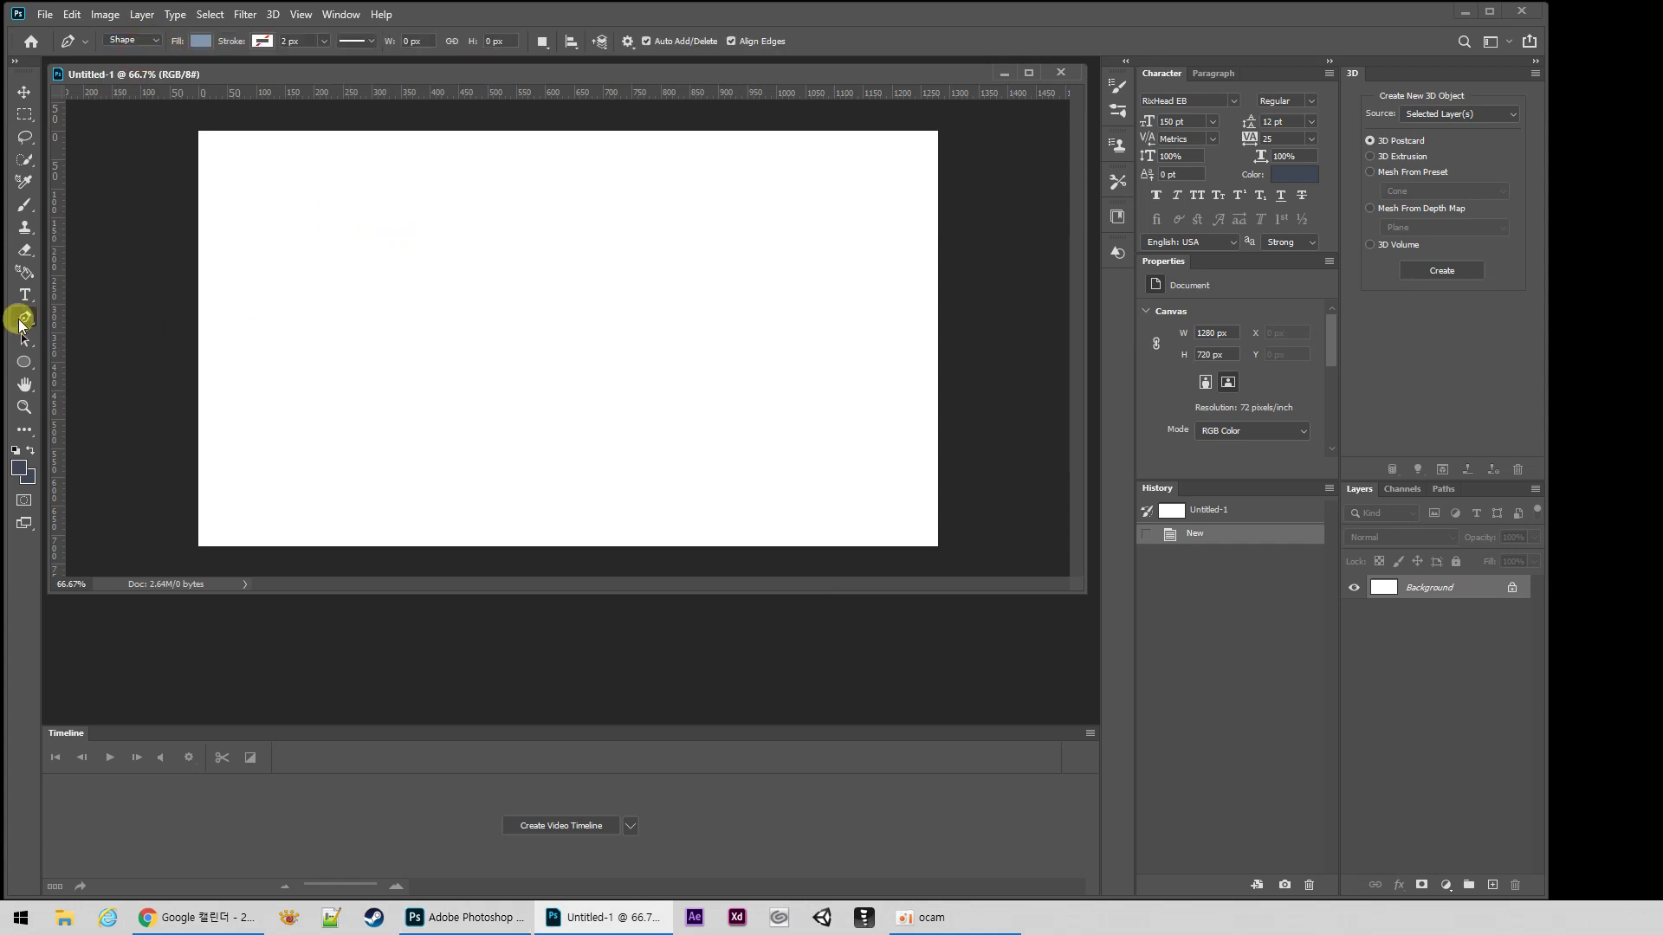
{"action": "left_click", "coordinate": [24, 344]}
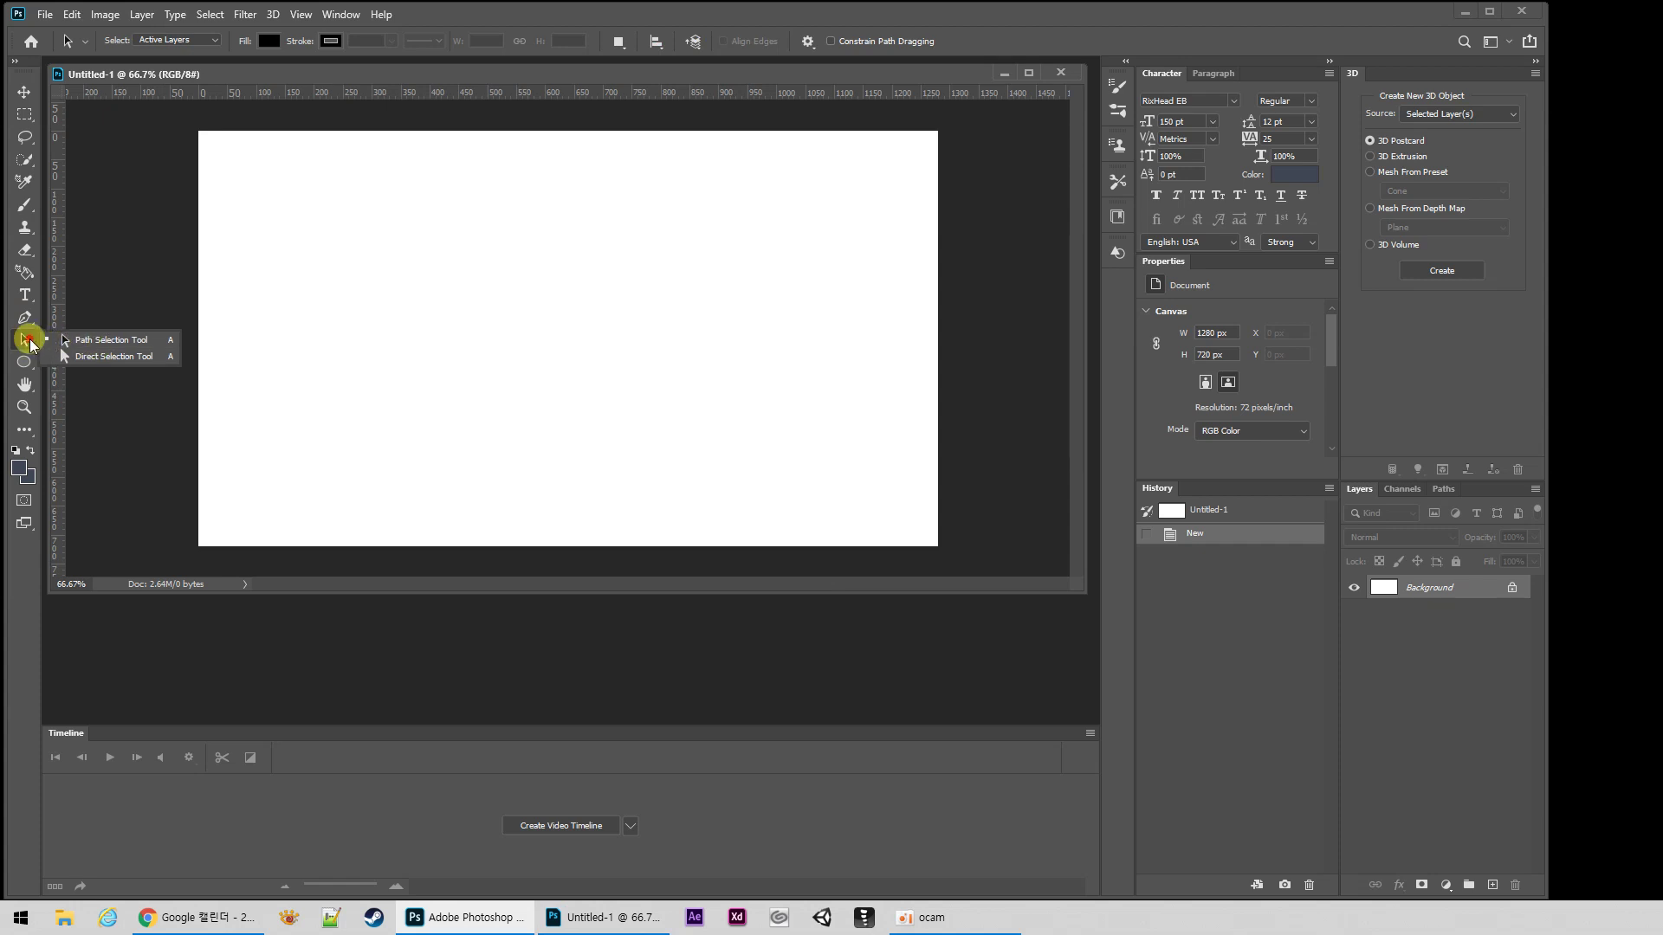
{"action": "left_click", "coordinate": [26, 338]}
Step: Add a new layer and paint several separate solid blobs and wavy strokes on it with the Brush tool
{"action": "left_click", "coordinate": [1491, 884]}
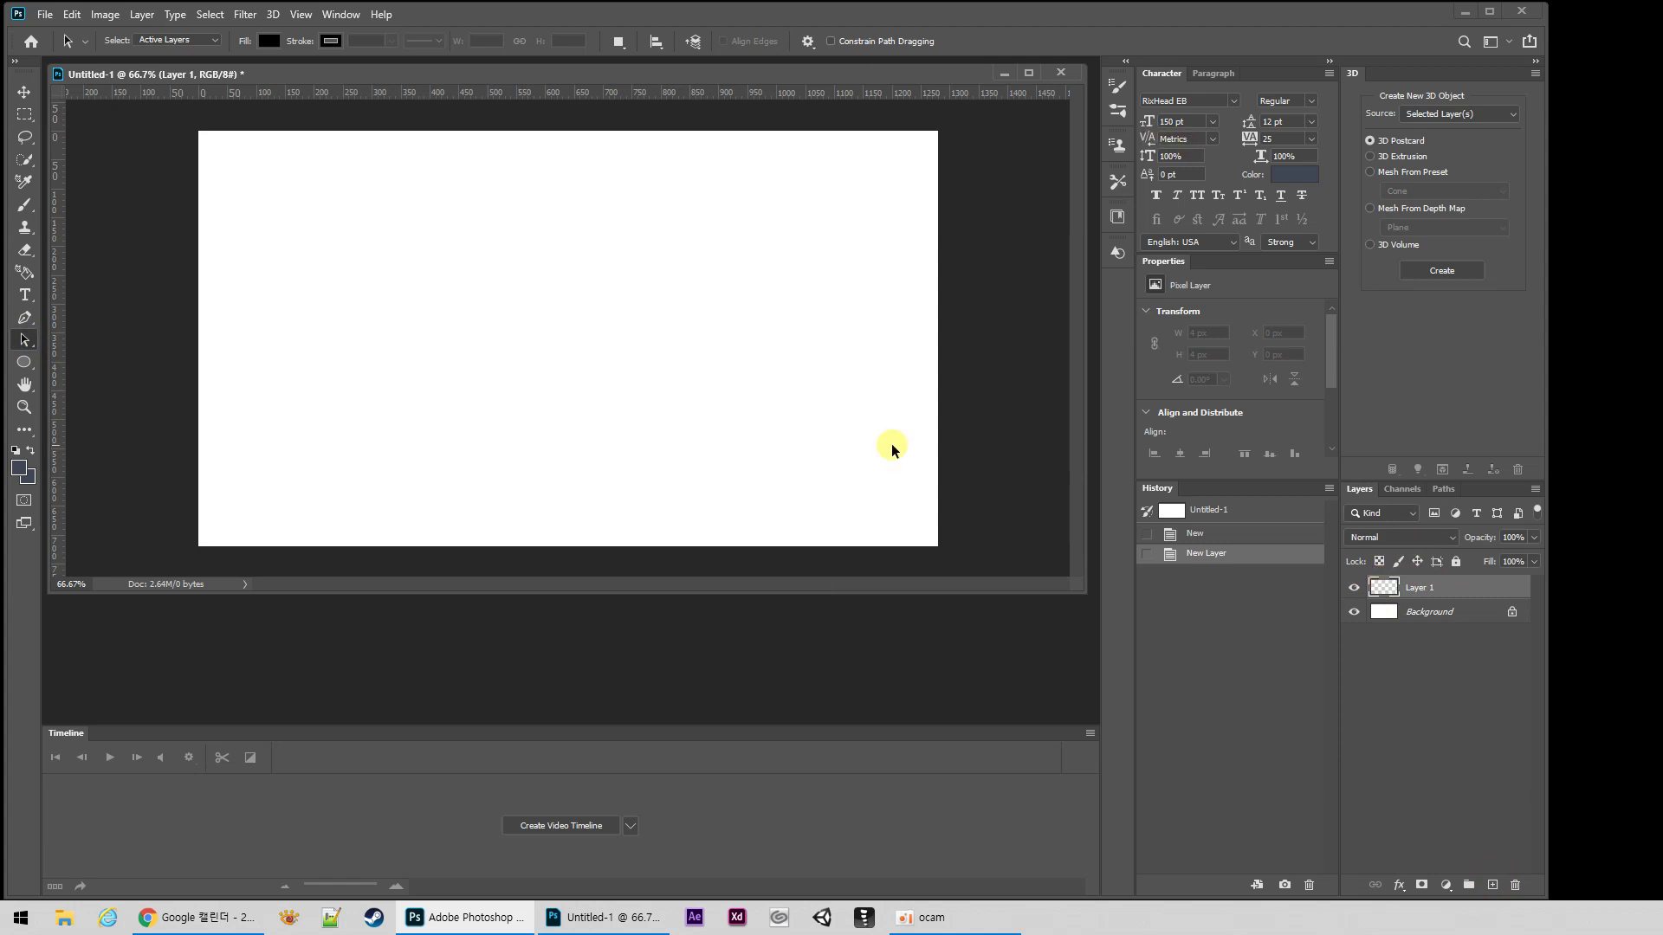
{"action": "key", "text": "b"}
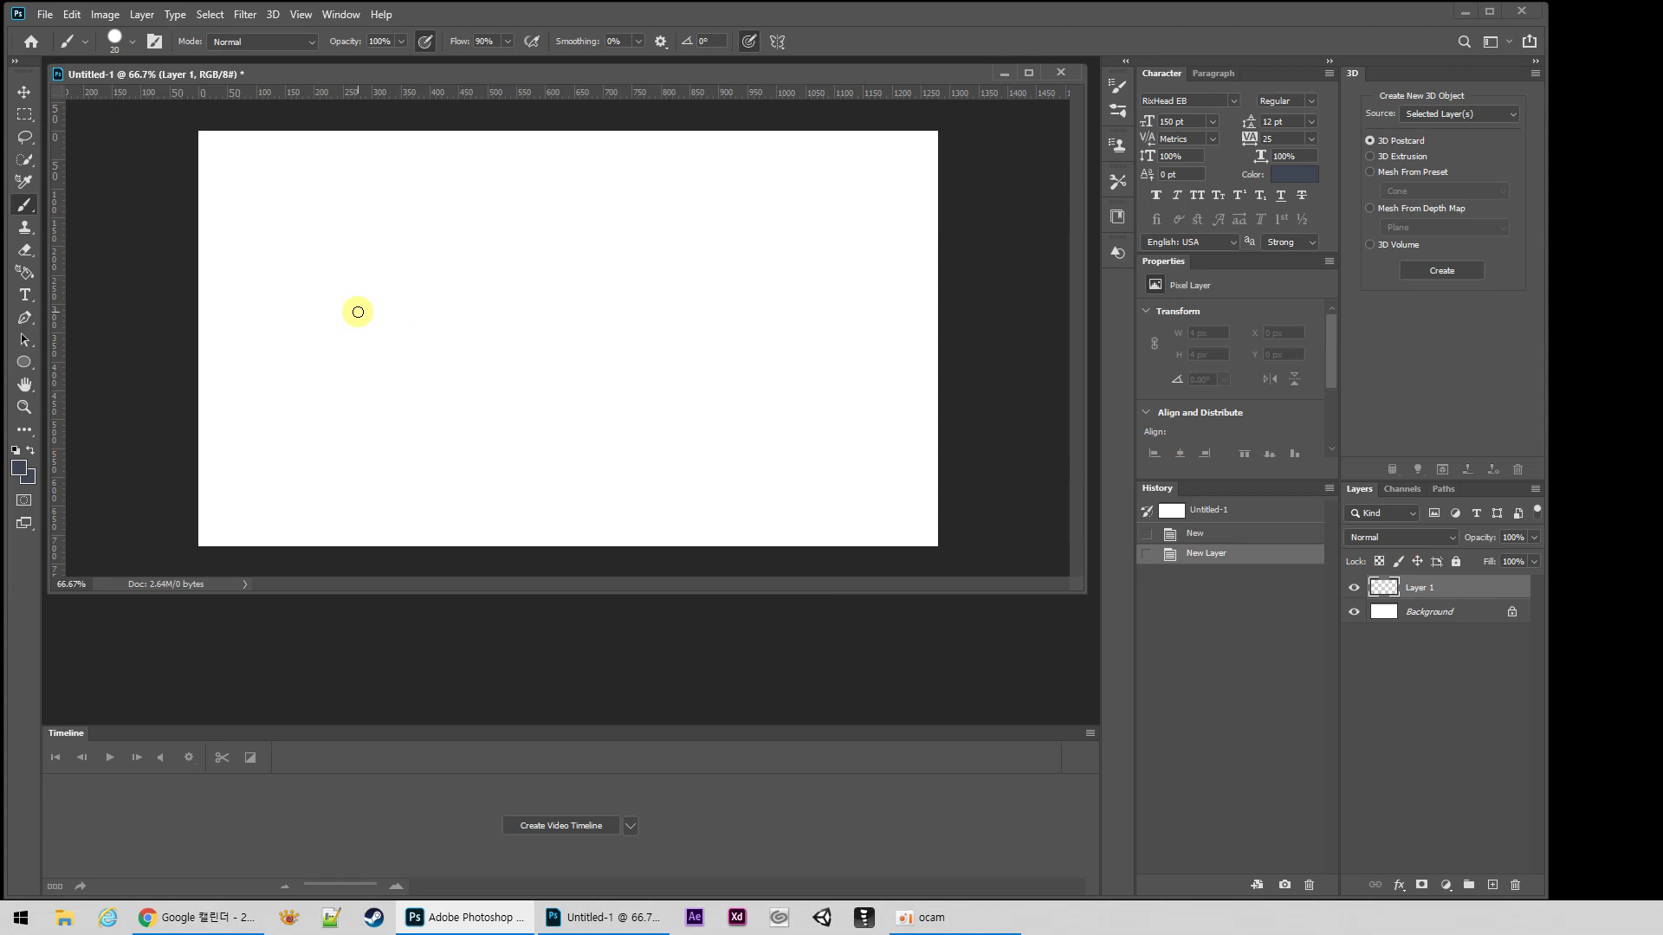
{"action": "mouse_move", "coordinate": [353, 262]}
{"action": "left_mouse_down"}
{"action": "mouse_move", "coordinate": [373, 260]}
{"action": "mouse_move", "coordinate": [337, 247]}
{"action": "mouse_move", "coordinate": [357, 265]}
{"action": "left_mouse_up"}
{"action": "mouse_move", "coordinate": [360, 262]}
{"action": "left_mouse_down"}
{"action": "mouse_move", "coordinate": [497, 249]}
{"action": "mouse_move", "coordinate": [452, 245]}
{"action": "mouse_move", "coordinate": [487, 244]}
{"action": "mouse_move", "coordinate": [501, 279]}
{"action": "mouse_move", "coordinate": [447, 280]}
{"action": "left_mouse_up"}
{"action": "left_click", "coordinate": [368, 258]}
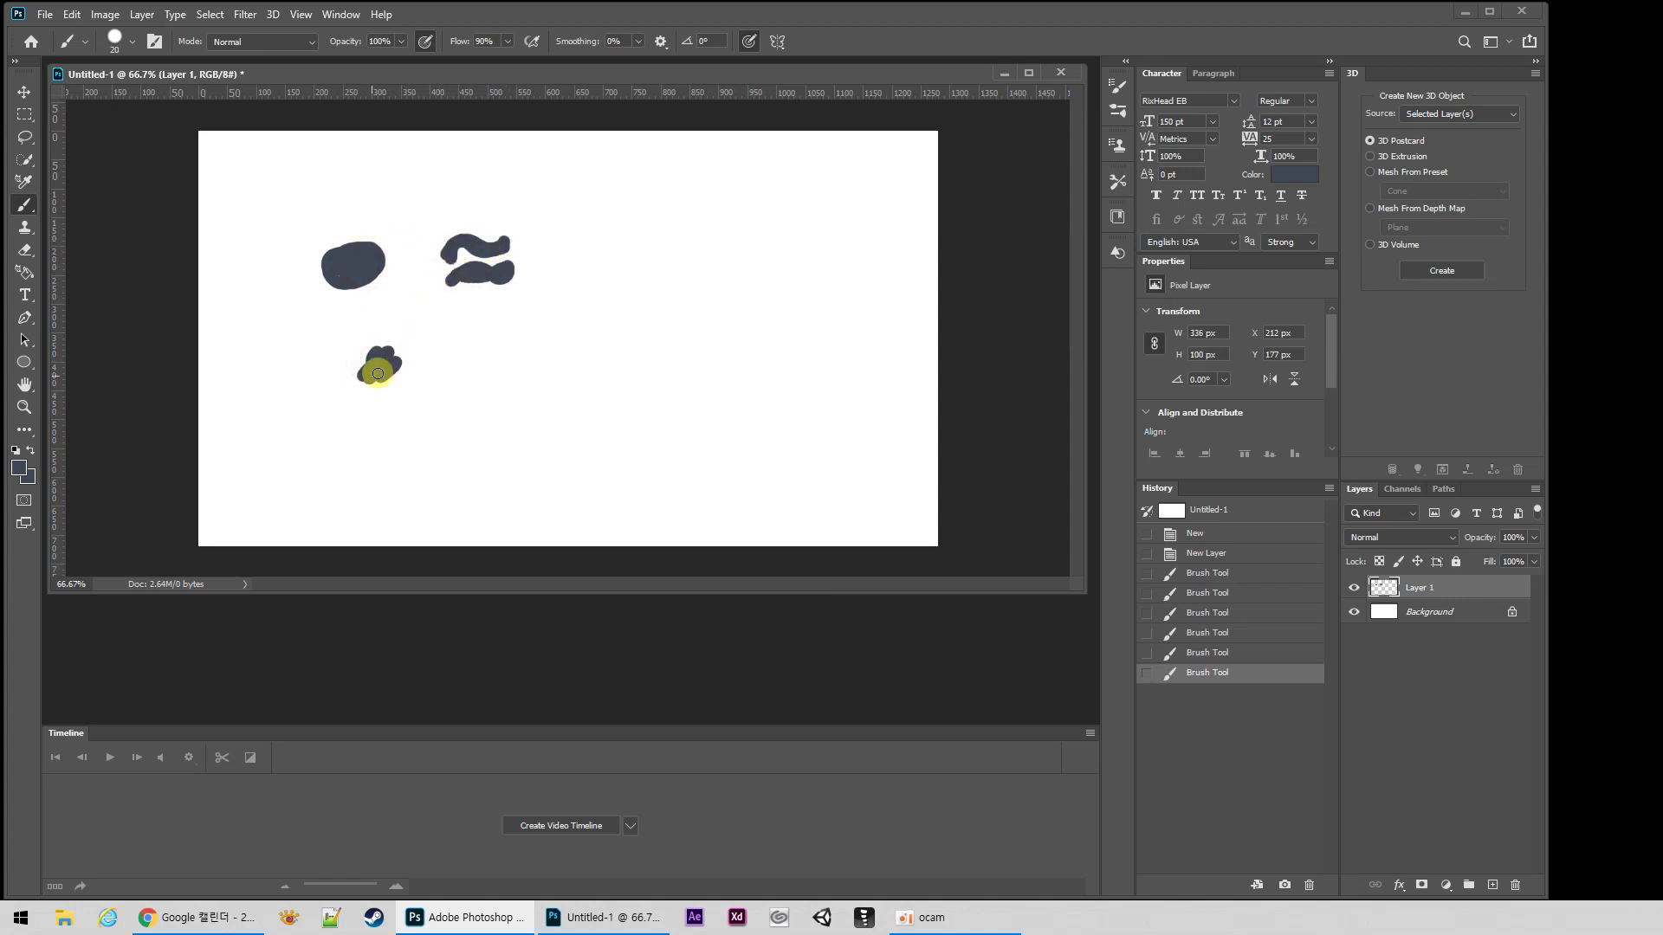
{"action": "left_click_drag", "start_coordinate": [377, 375], "coordinate": [389, 364]}
{"action": "left_click_drag", "start_coordinate": [474, 351], "coordinate": [641, 401]}
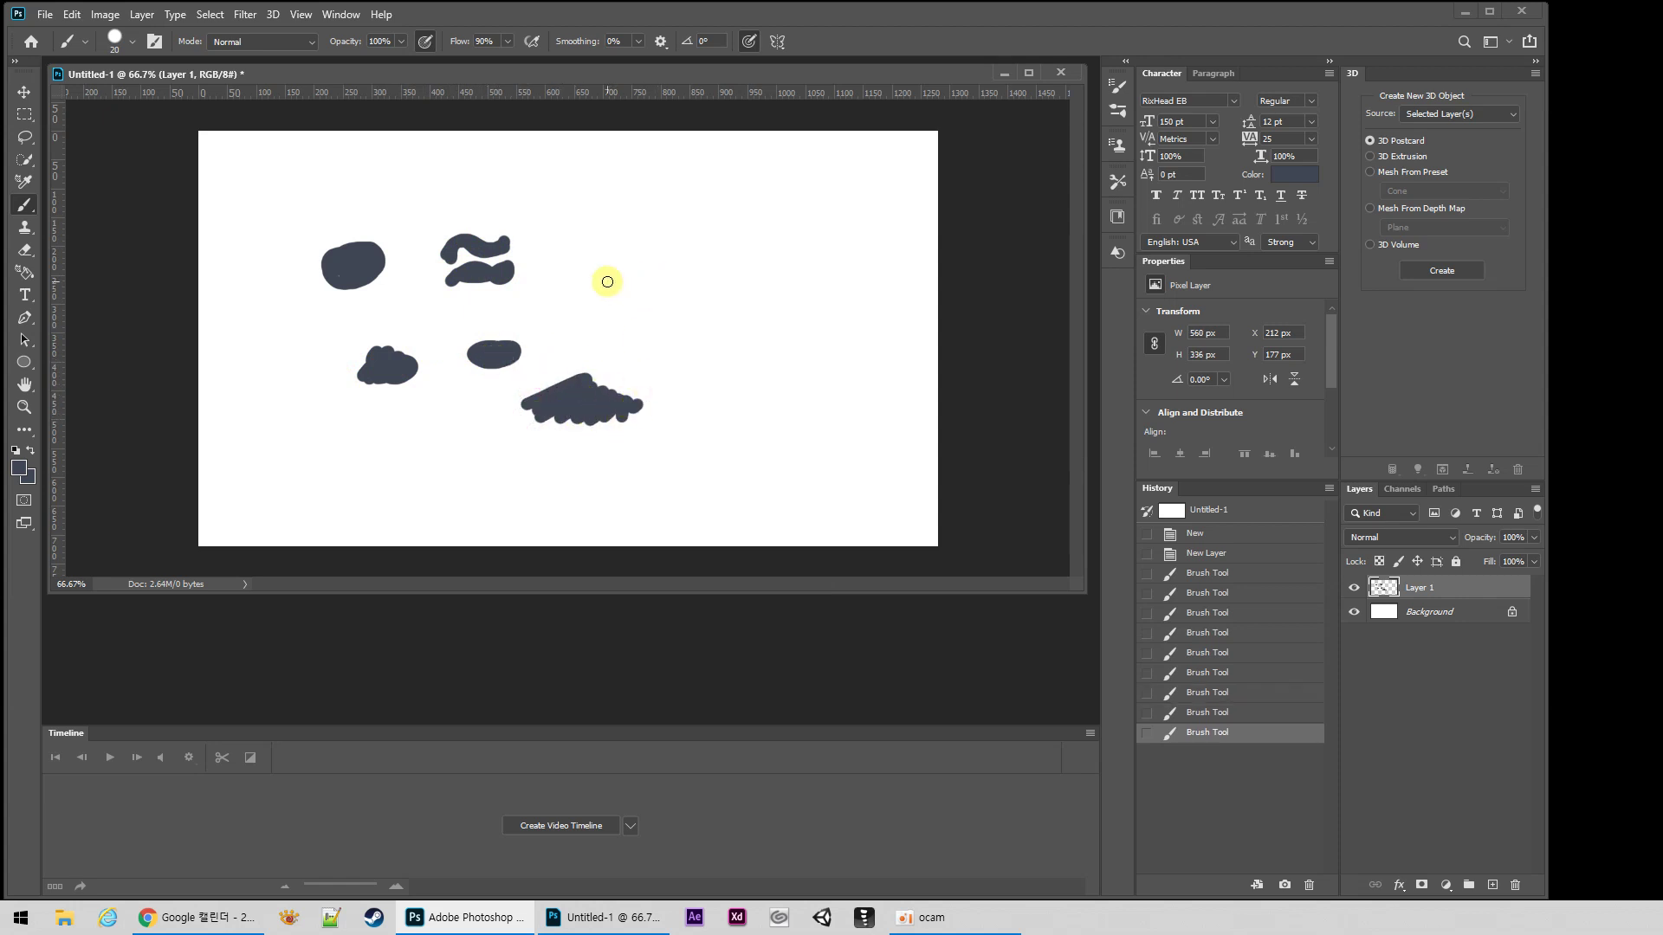
{"action": "left_click_drag", "start_coordinate": [334, 272], "coordinate": [342, 267]}
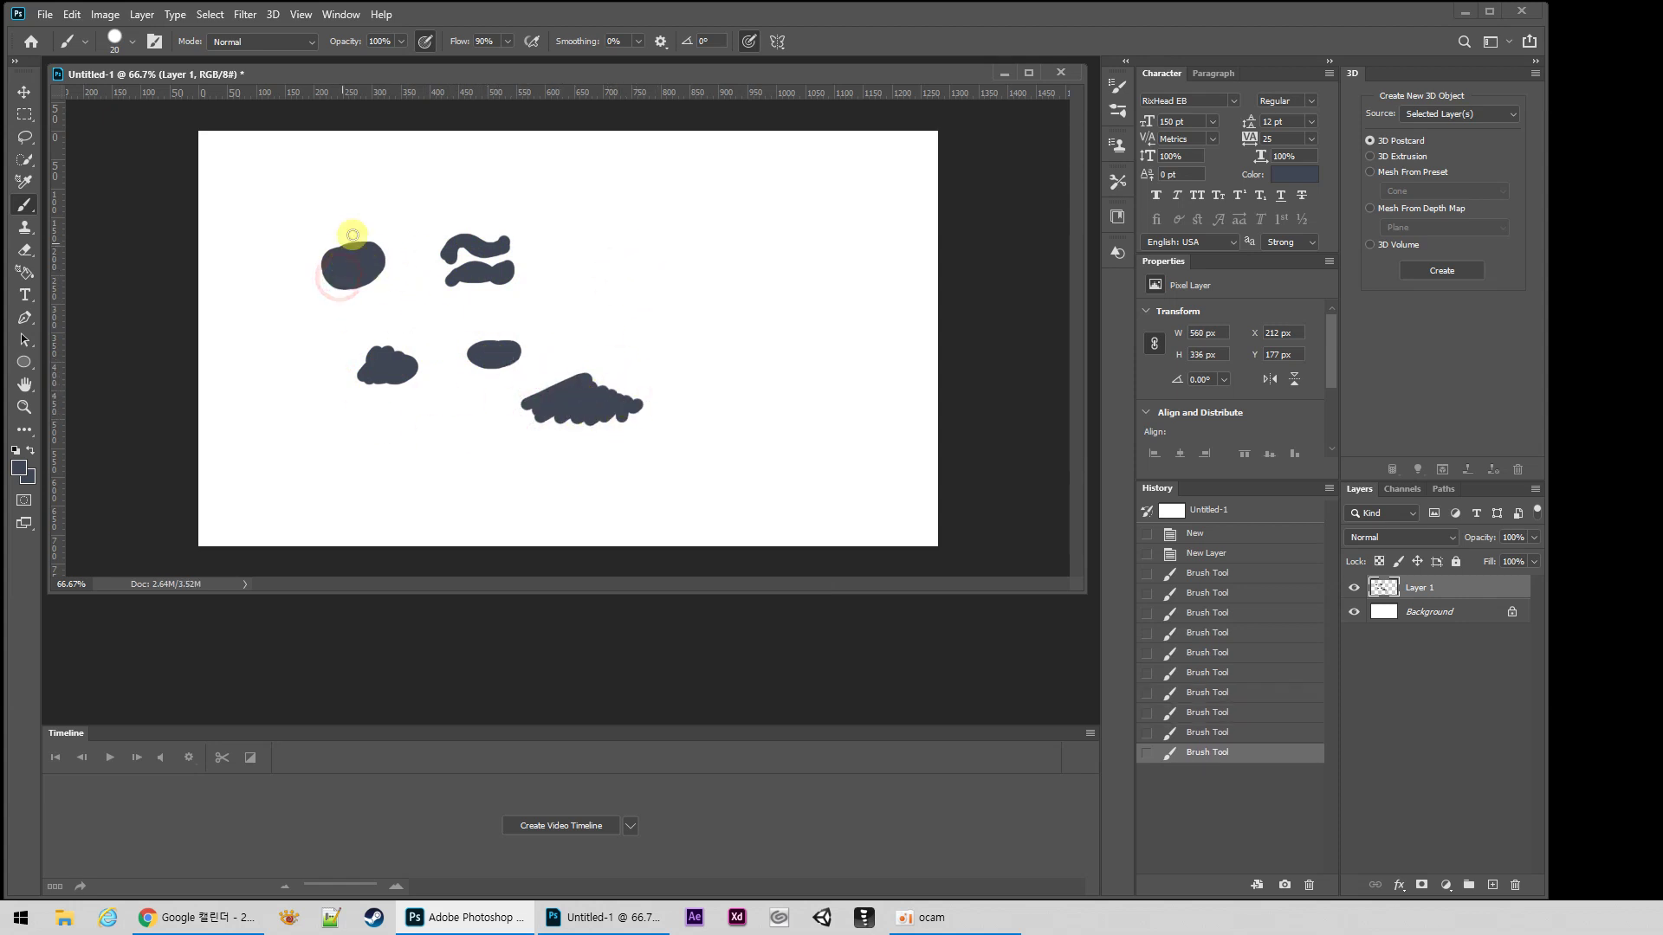
Step: Move all the painted blobs together with the Move tool to about X 156 px, Y 137 px
{"action": "left_click", "coordinate": [24, 91]}
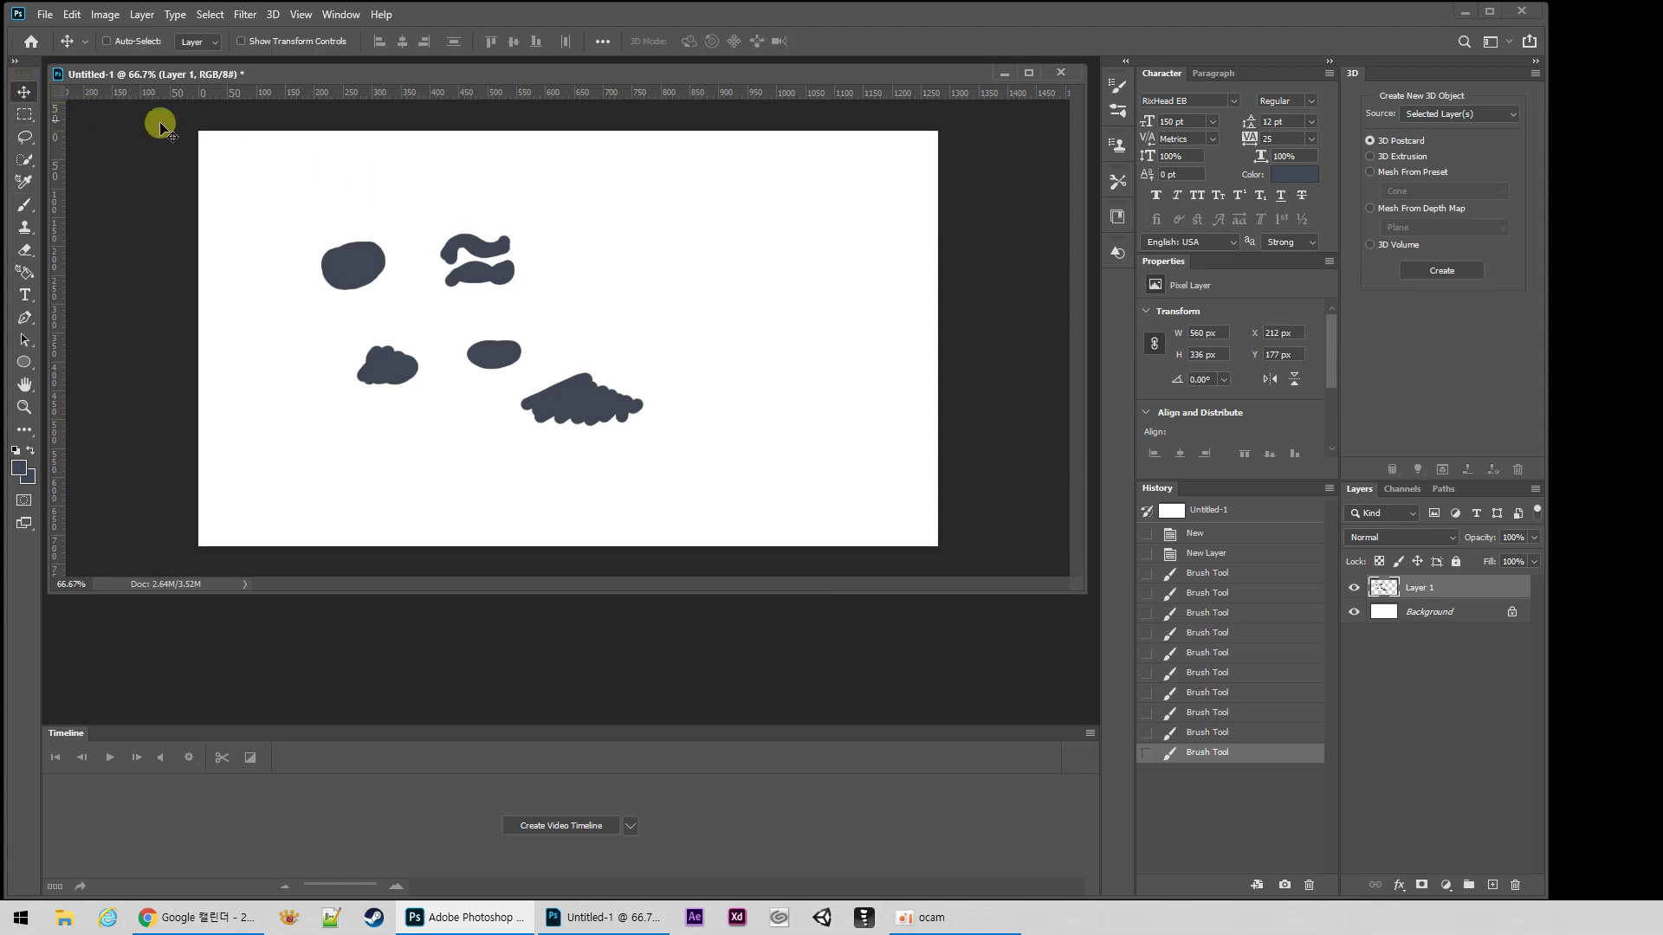
{"action": "left_click_drag", "start_coordinate": [346, 265], "coordinate": [384, 228]}
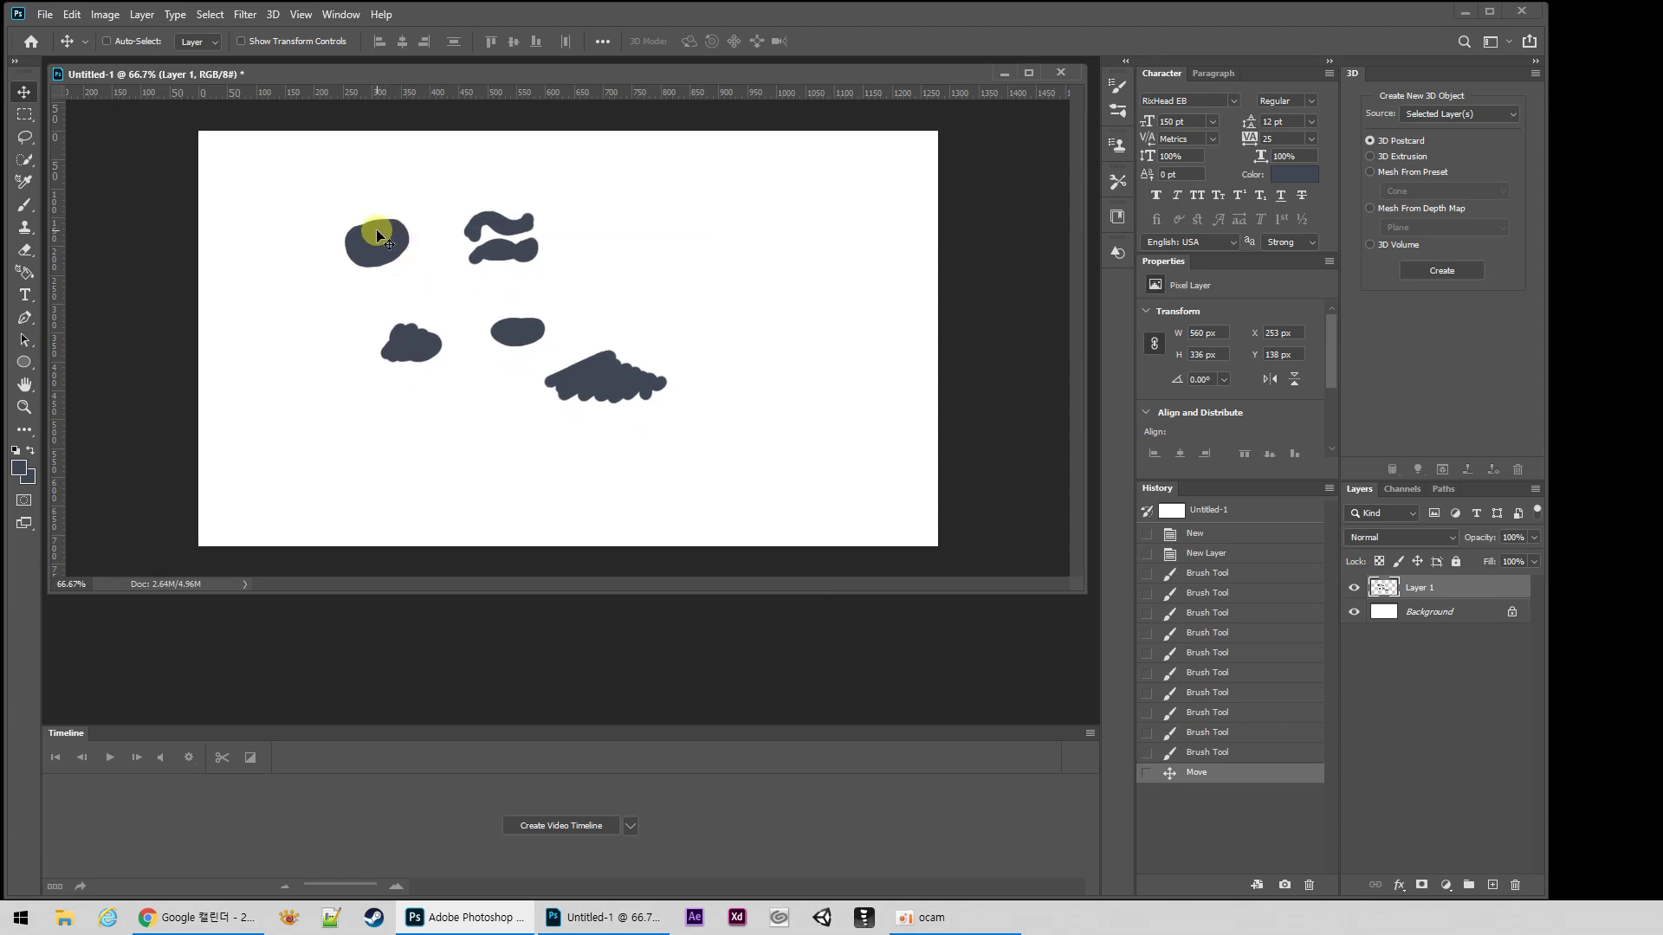
{"action": "left_click_drag", "start_coordinate": [601, 371], "coordinate": [574, 372]}
{"action": "left_click_drag", "start_coordinate": [366, 245], "coordinate": [380, 263]}
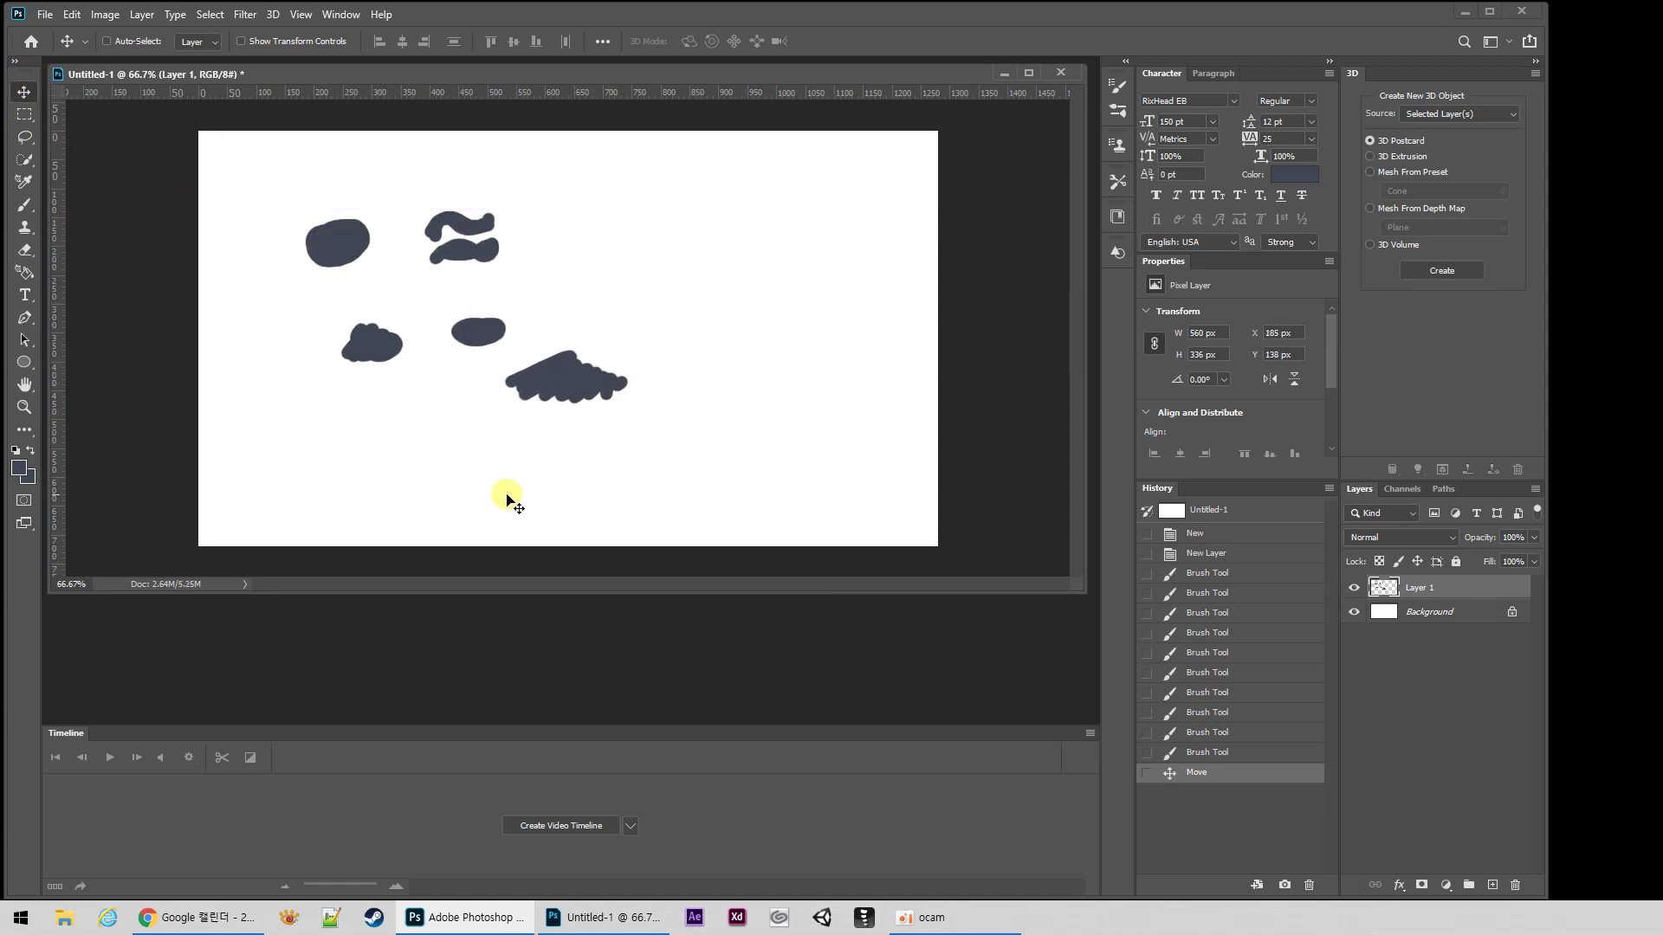
{"action": "mouse_move", "coordinate": [479, 479]}
{"action": "left_mouse_down"}
{"action": "mouse_move", "coordinate": [739, 442]}
{"action": "mouse_move", "coordinate": [479, 479]}
{"action": "left_mouse_up"}
{"action": "left_click_drag", "start_coordinate": [823, 311], "coordinate": [586, 300]}
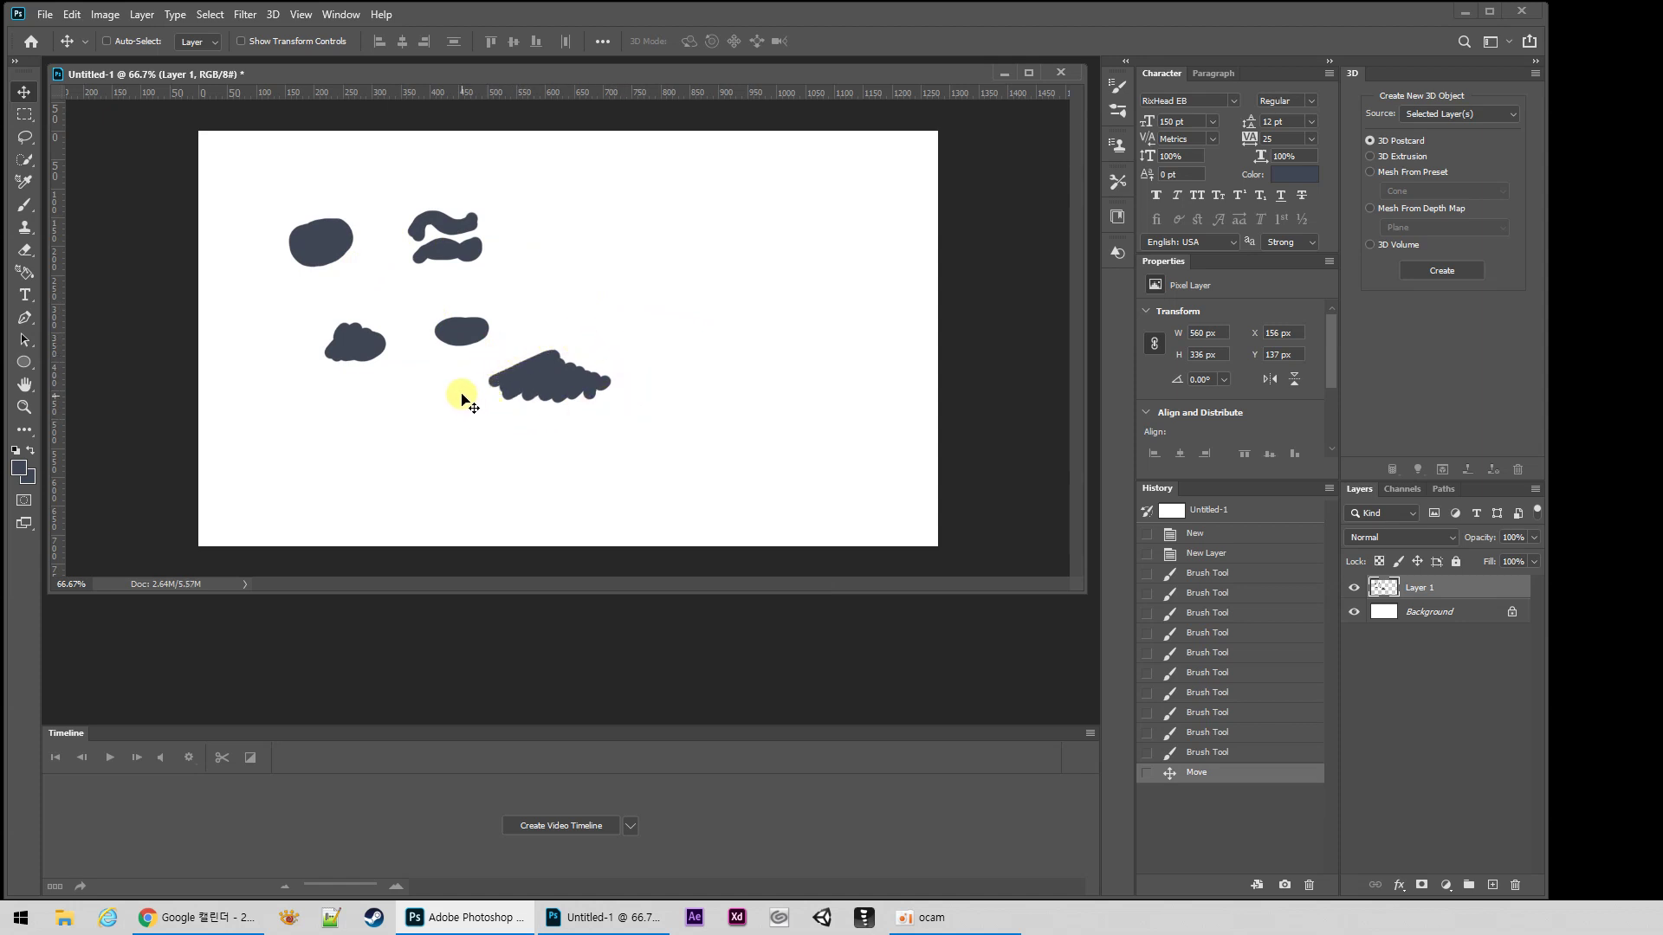
Step: Enclose the jagged triangular blob in a rectangular selection, move it below the small oval to about X 339 px, Y 418 px, and deselect
{"action": "left_click", "coordinate": [25, 113]}
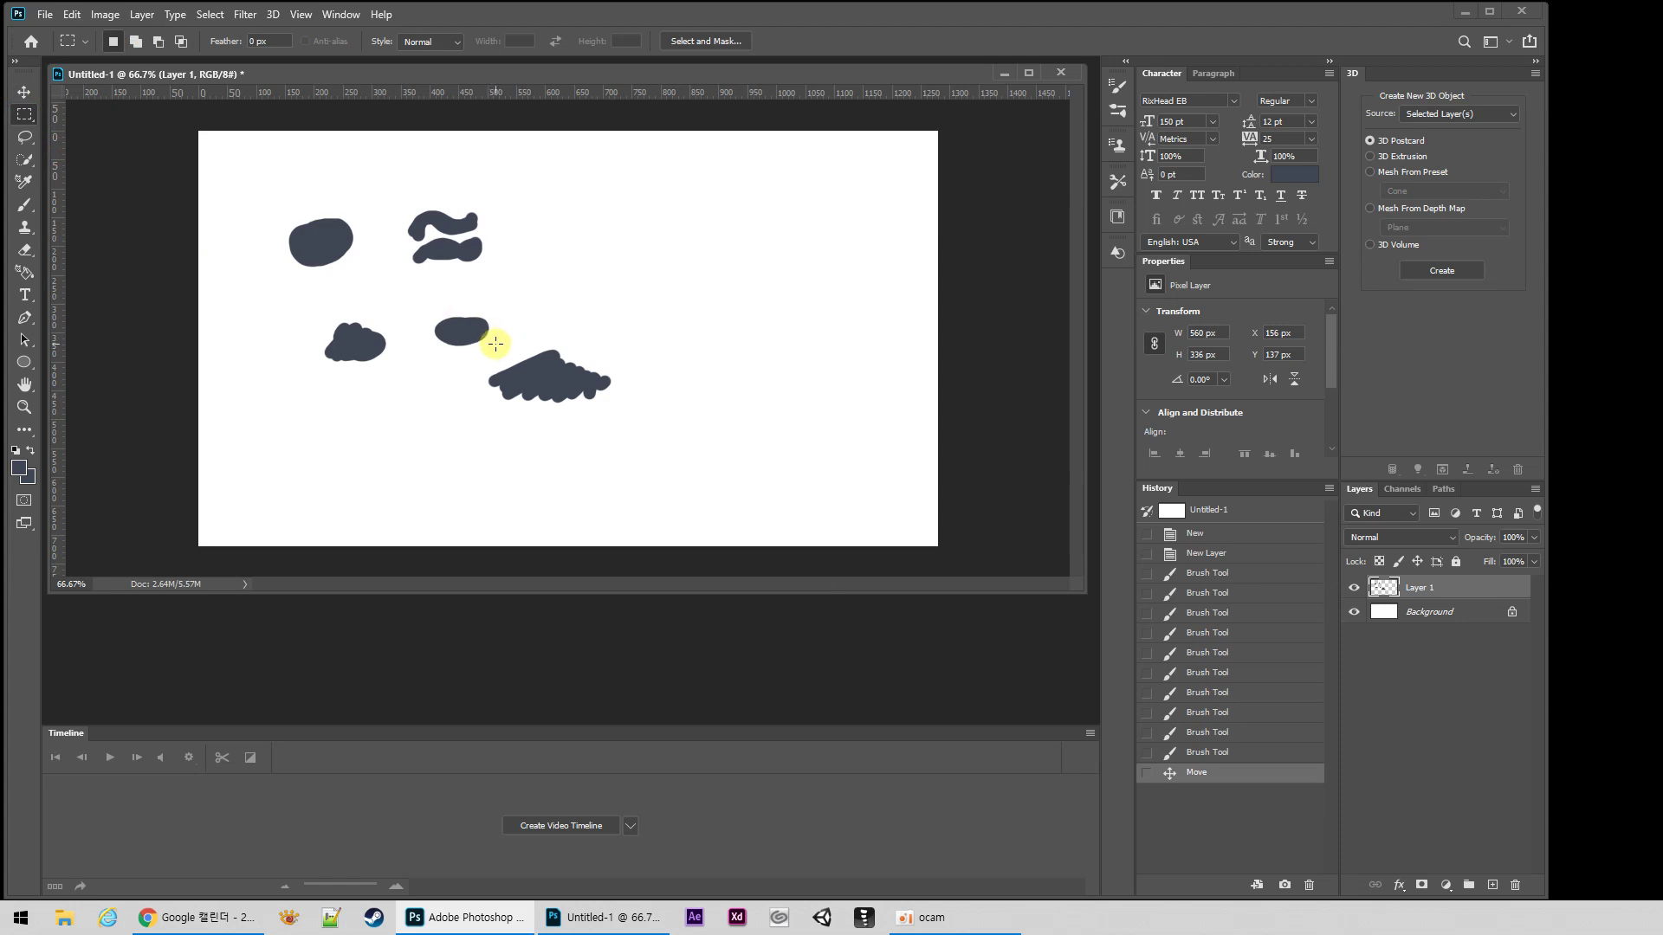
{"action": "left_click_drag", "start_coordinate": [485, 344], "coordinate": [620, 414]}
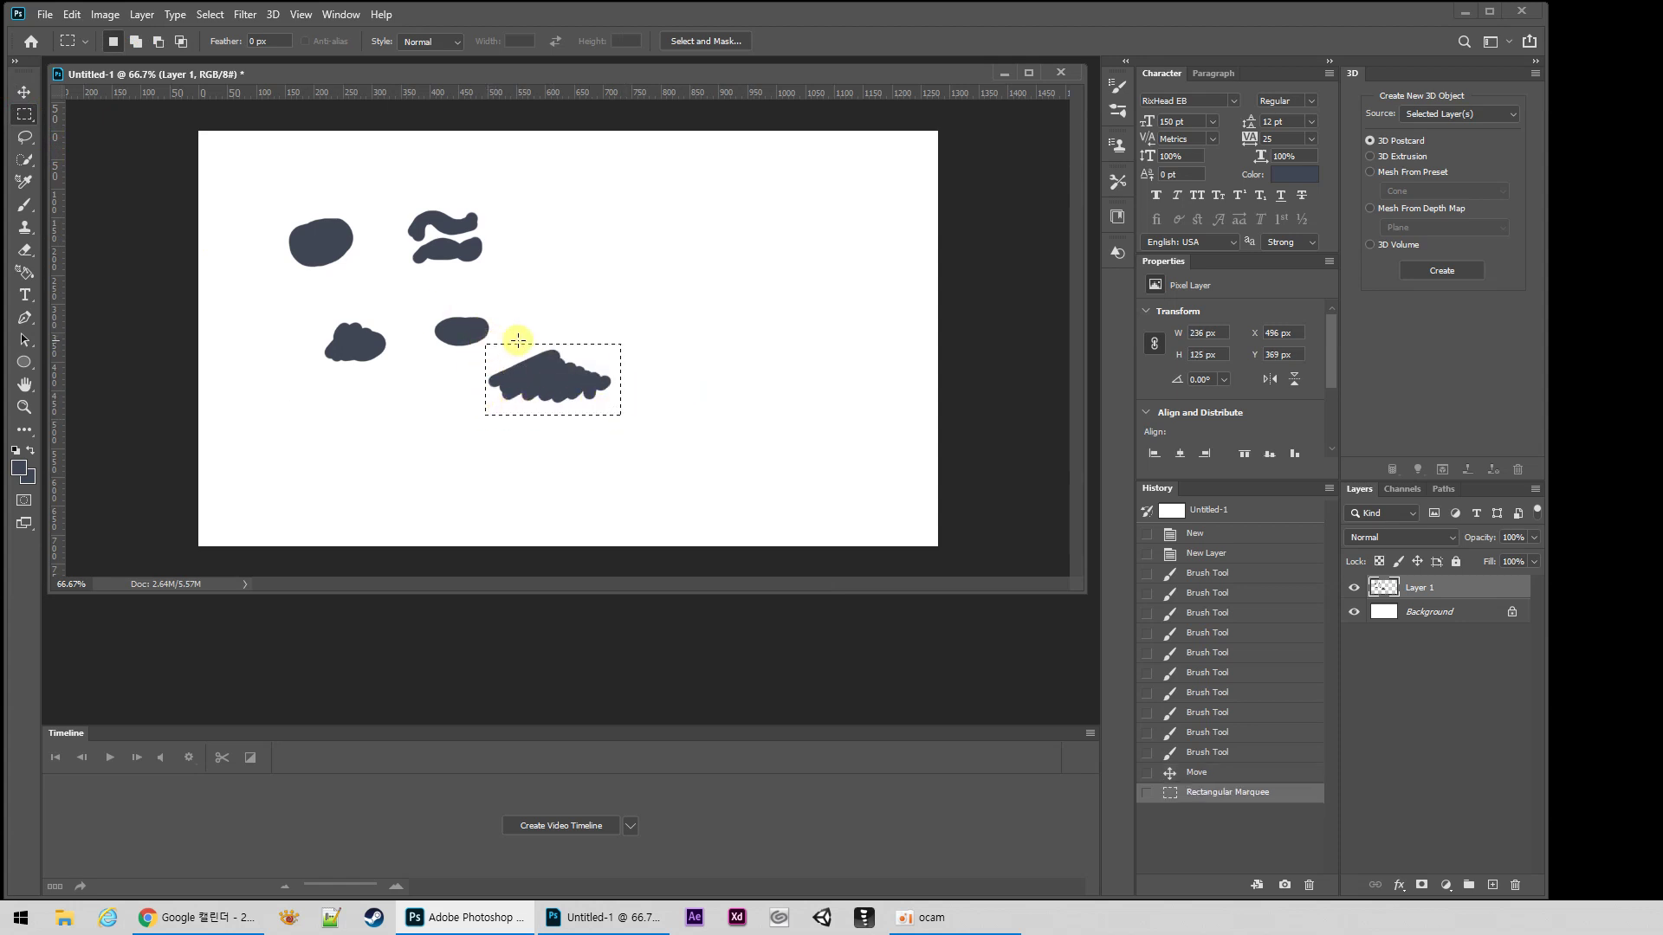
{"action": "key", "text": "v"}
{"action": "left_click_drag", "start_coordinate": [537, 371], "coordinate": [445, 371]}
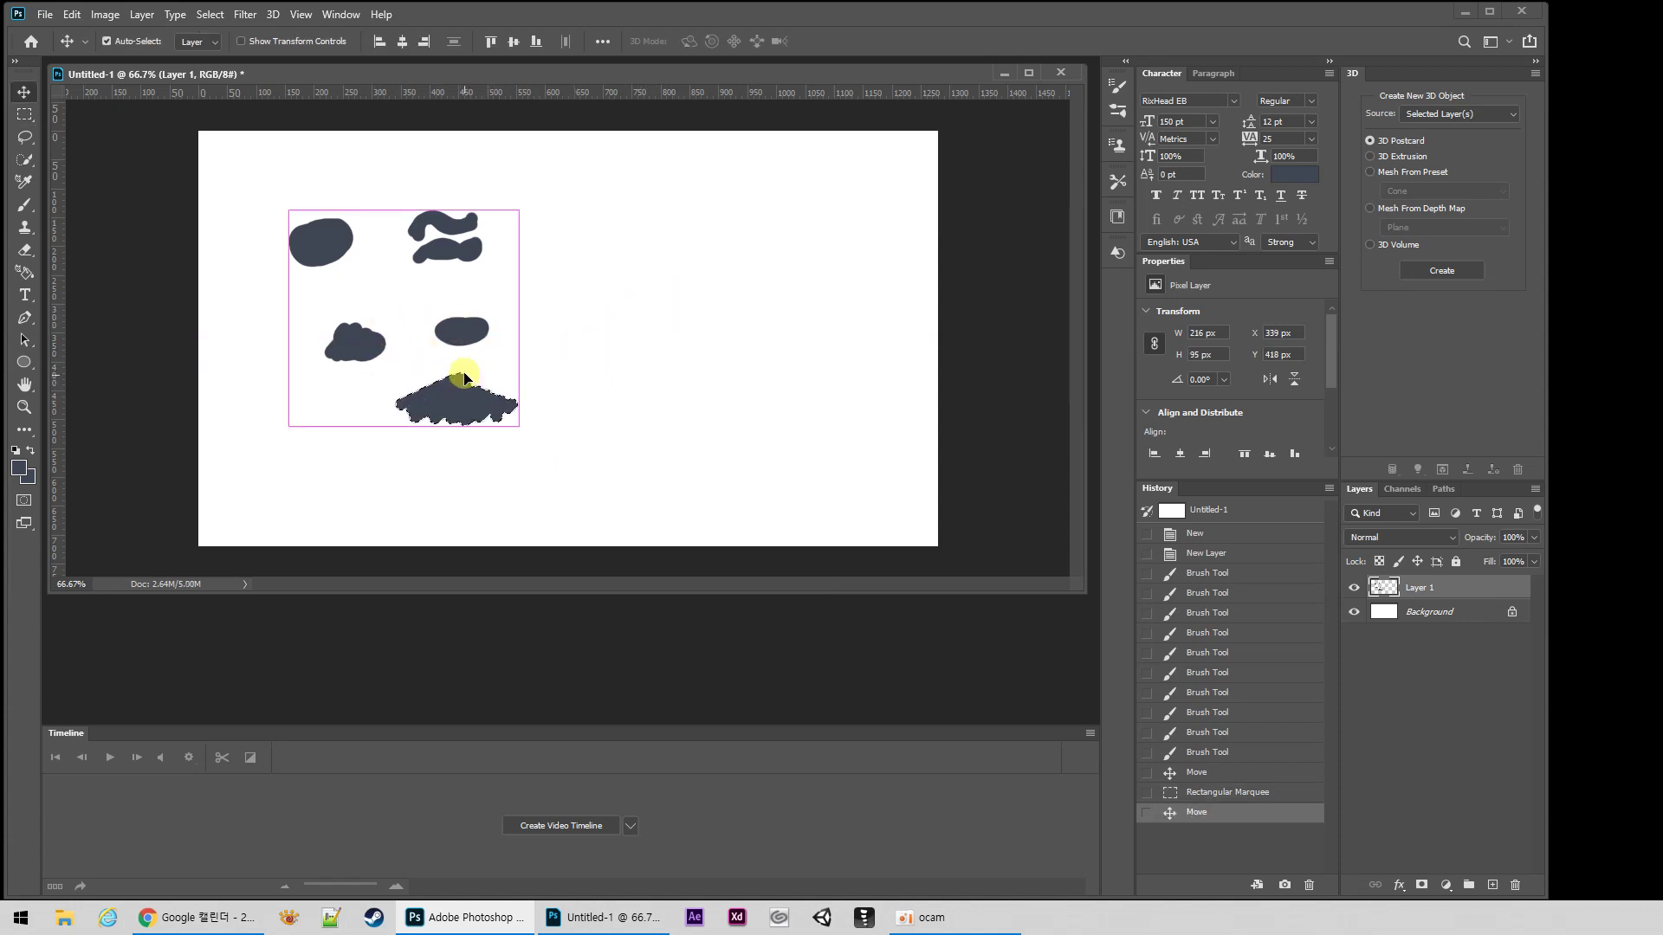
{"action": "key", "text": "ctrl+d"}
Step: Hide Layer 1 and draw a closed, curved bean-like shape with the Pen tool in Shape mode
{"action": "left_click", "coordinate": [1354, 588]}
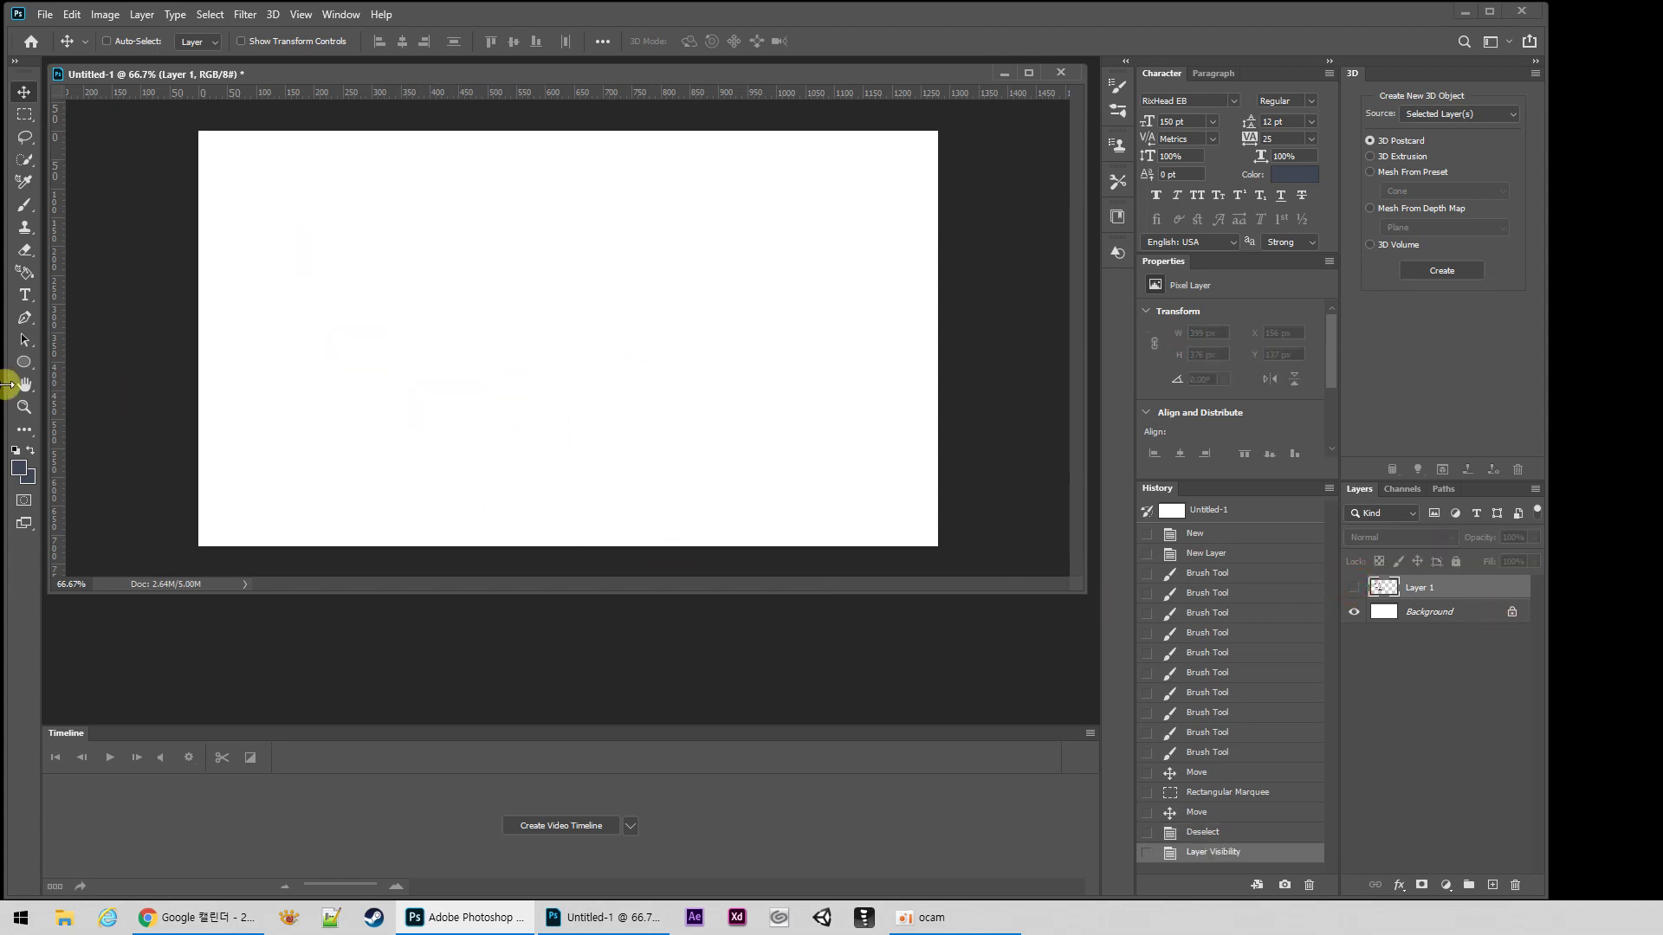
{"action": "left_click", "coordinate": [31, 324]}
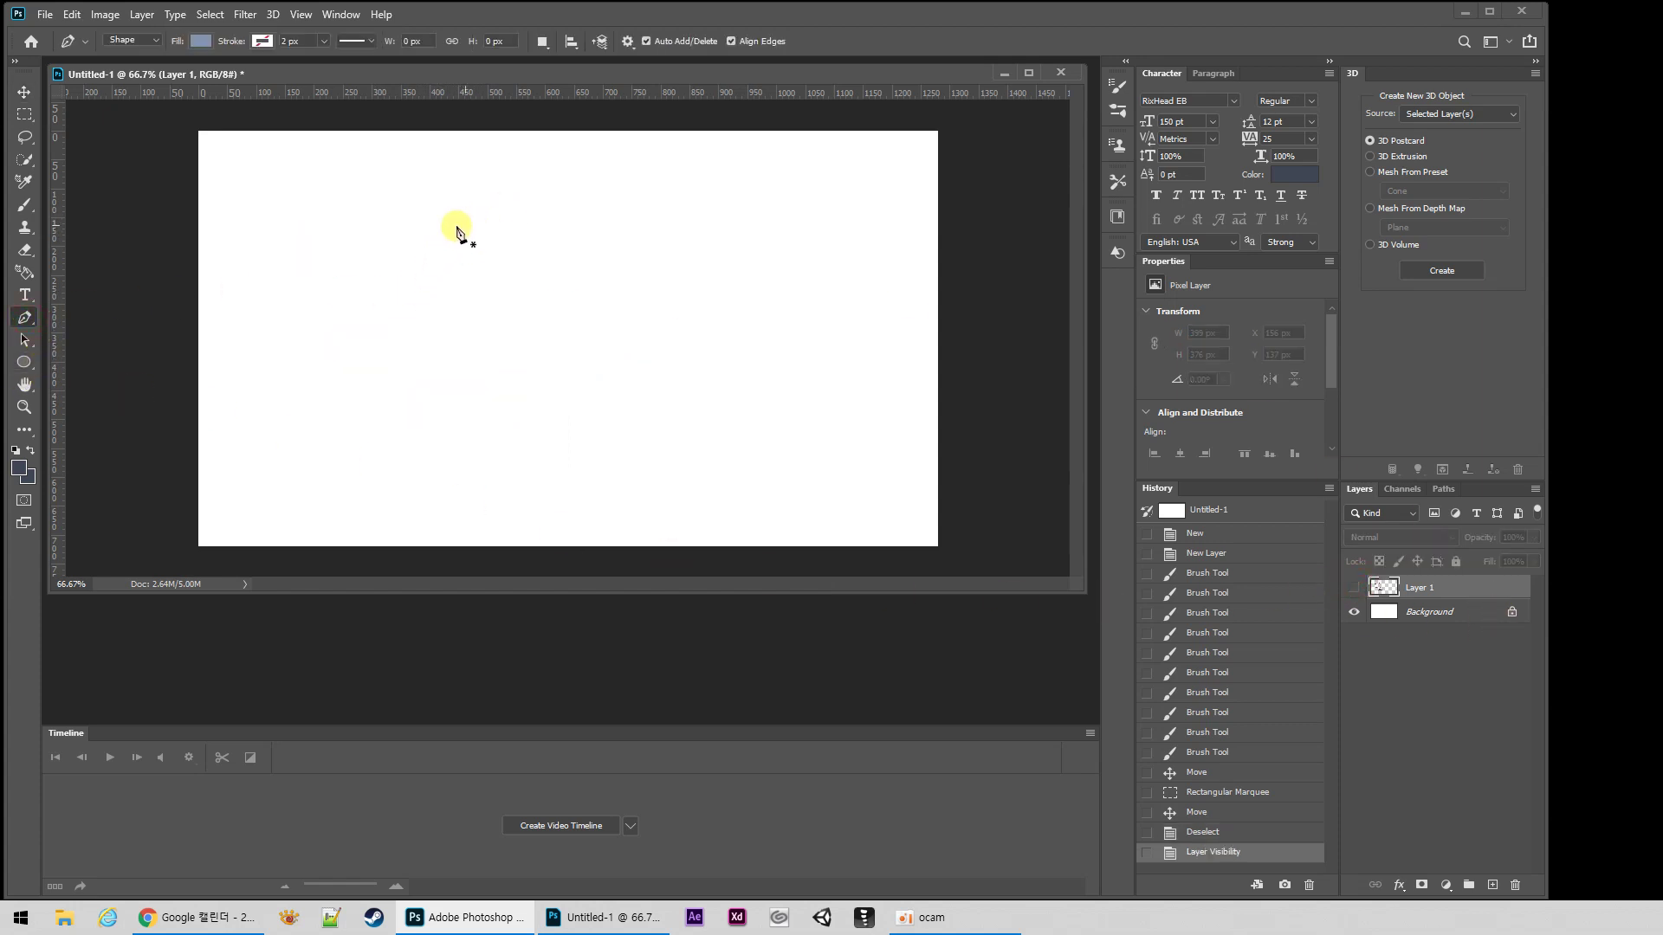
{"action": "left_click", "coordinate": [388, 213]}
{"action": "left_click_drag", "start_coordinate": [360, 248], "coordinate": [376, 273]}
{"action": "left_click_drag", "start_coordinate": [410, 260], "coordinate": [433, 246]}
{"action": "left_click_drag", "start_coordinate": [457, 236], "coordinate": [611, 316]}
{"action": "left_click", "coordinate": [388, 213]}
Step: Make four copies of the curved shape across the canvas with Path Selection and shift all five together slightly down and left
{"action": "key", "text": "a"}
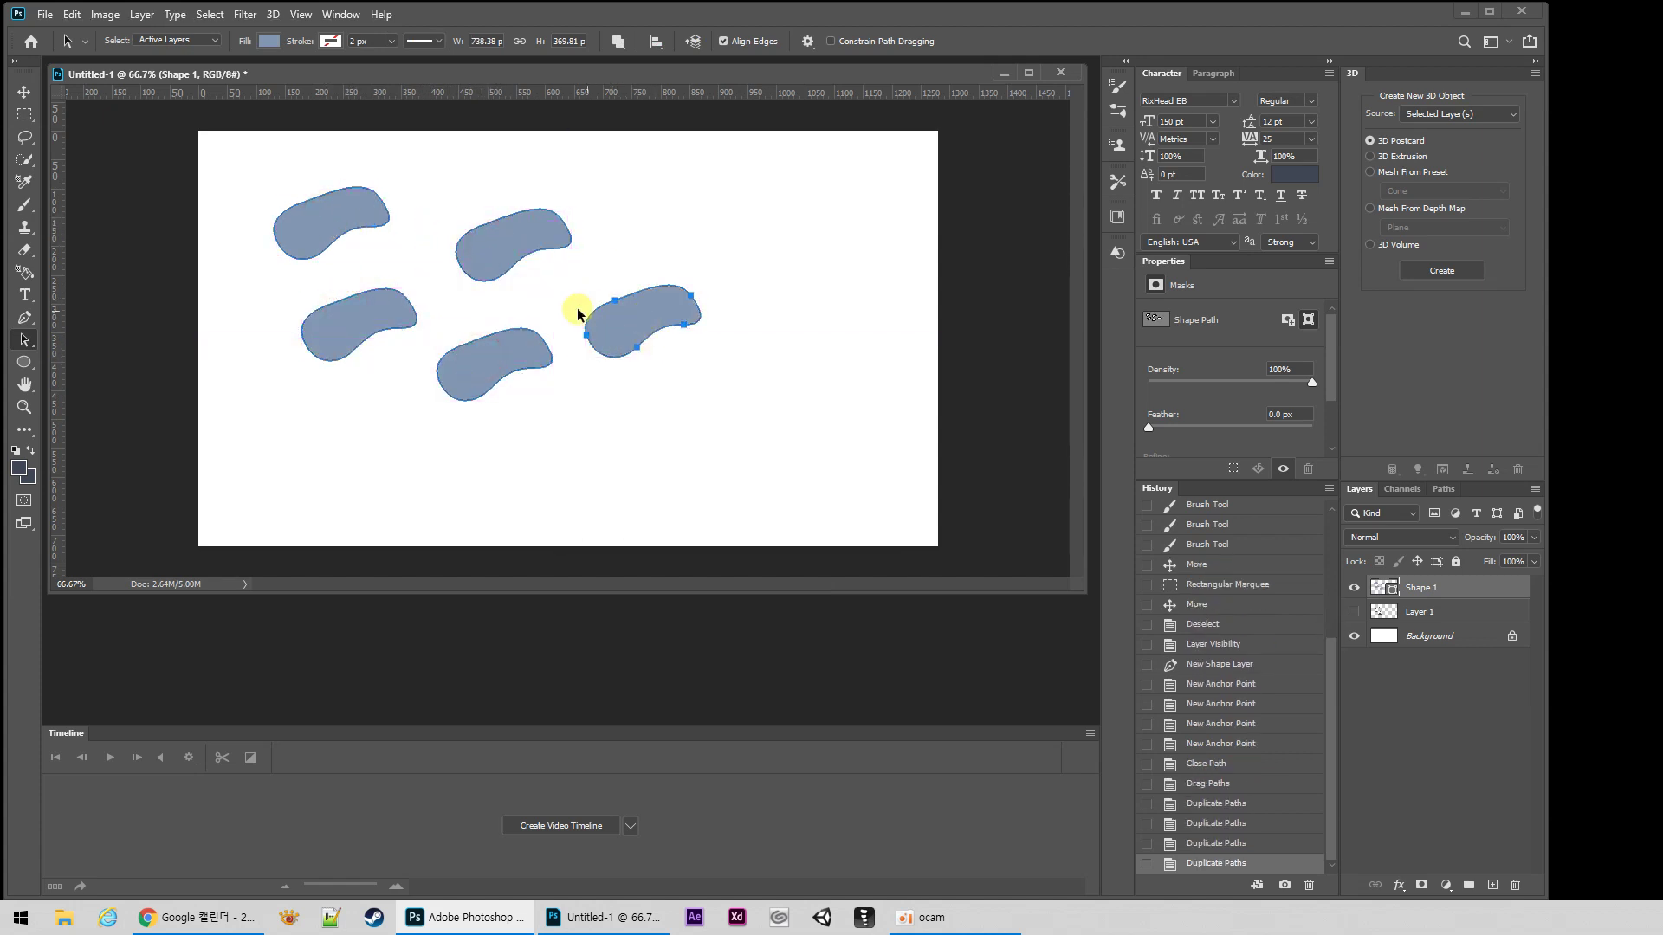
{"action": "key", "text": "v"}
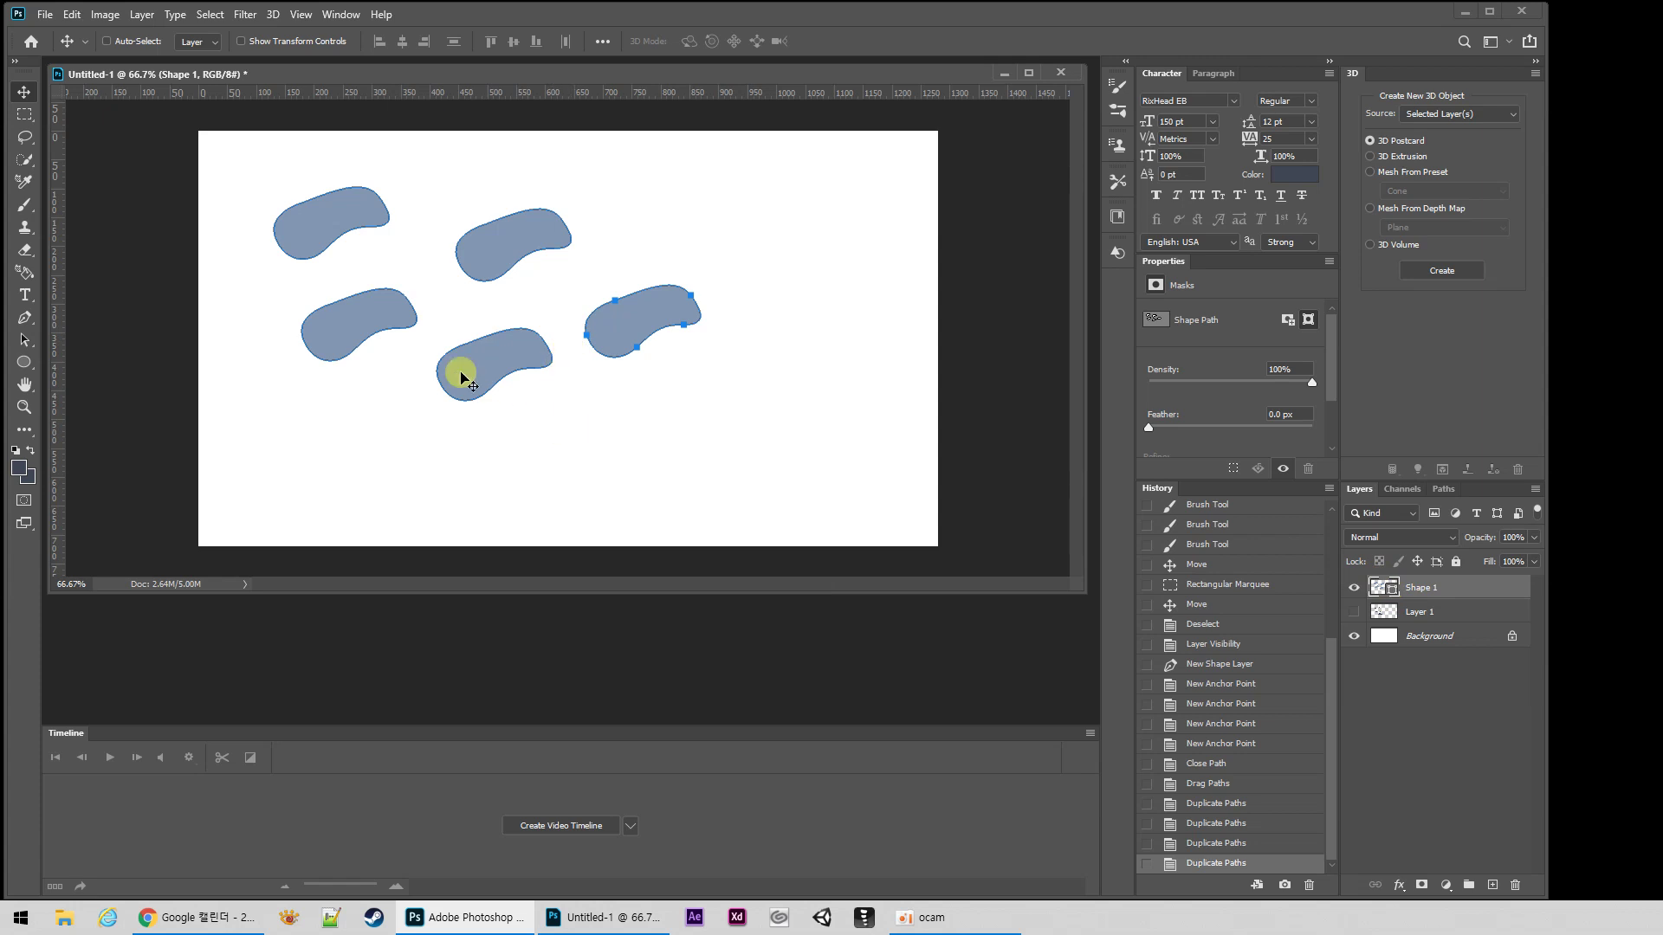
{"action": "left_click", "coordinate": [412, 469]}
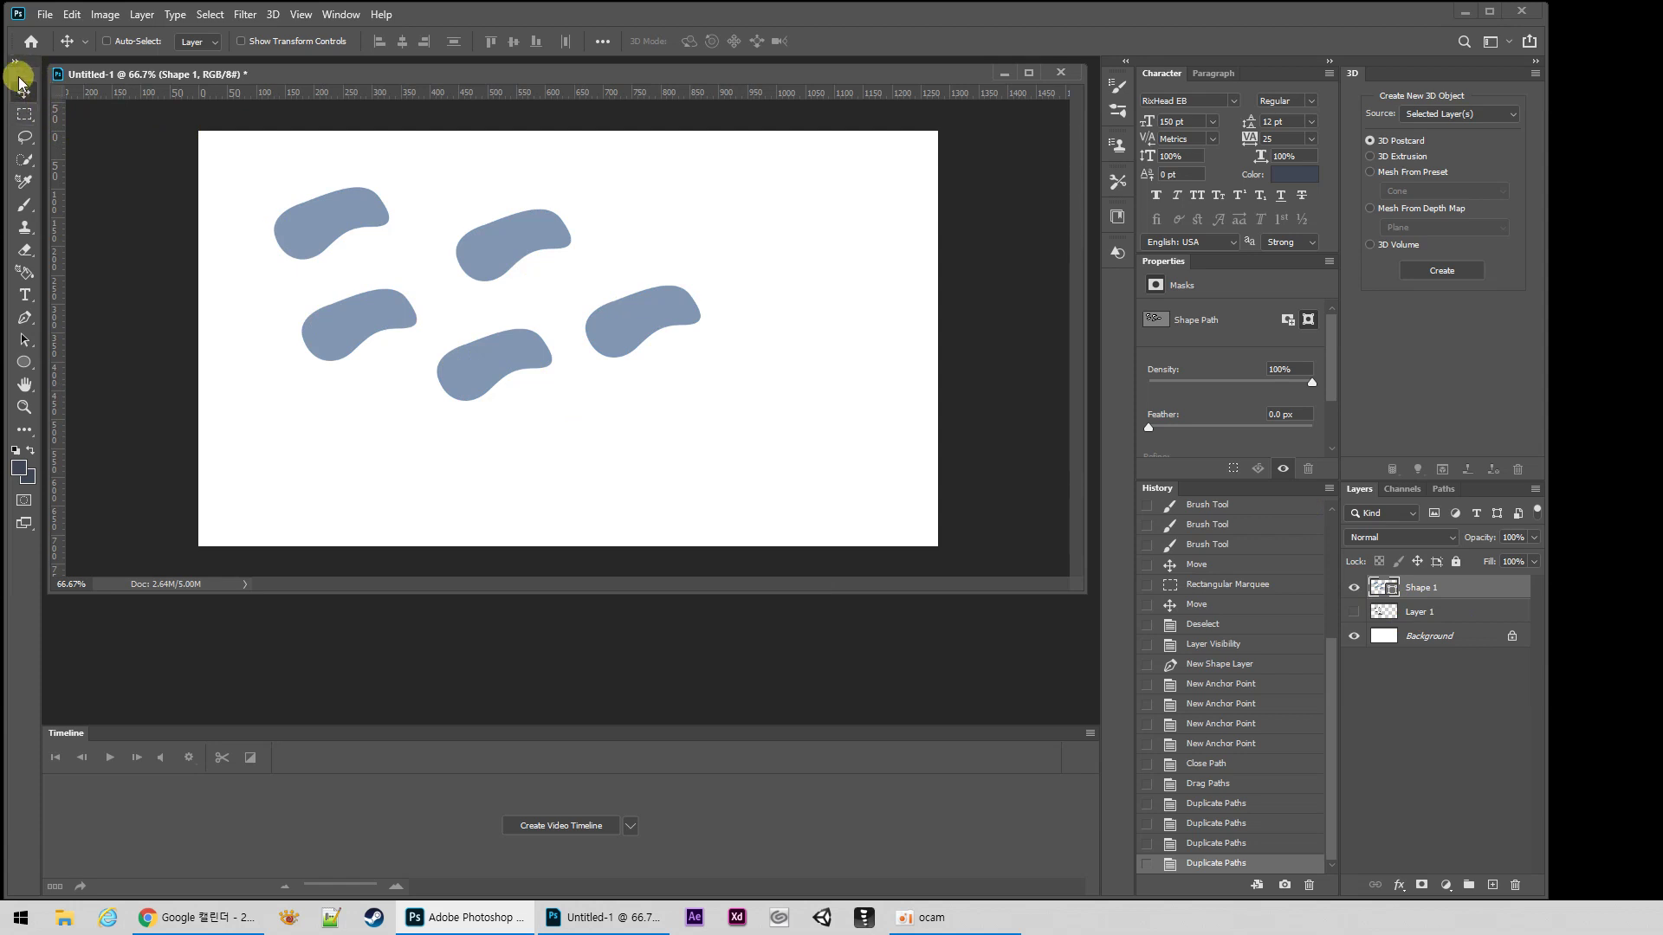
{"action": "mouse_move", "coordinate": [538, 439]}
{"action": "left_mouse_down"}
{"action": "mouse_move", "coordinate": [494, 467]}
{"action": "mouse_move", "coordinate": [704, 490]}
{"action": "mouse_move", "coordinate": [564, 475]}
{"action": "mouse_move", "coordinate": [631, 486]}
{"action": "mouse_move", "coordinate": [530, 452]}
{"action": "left_mouse_up"}
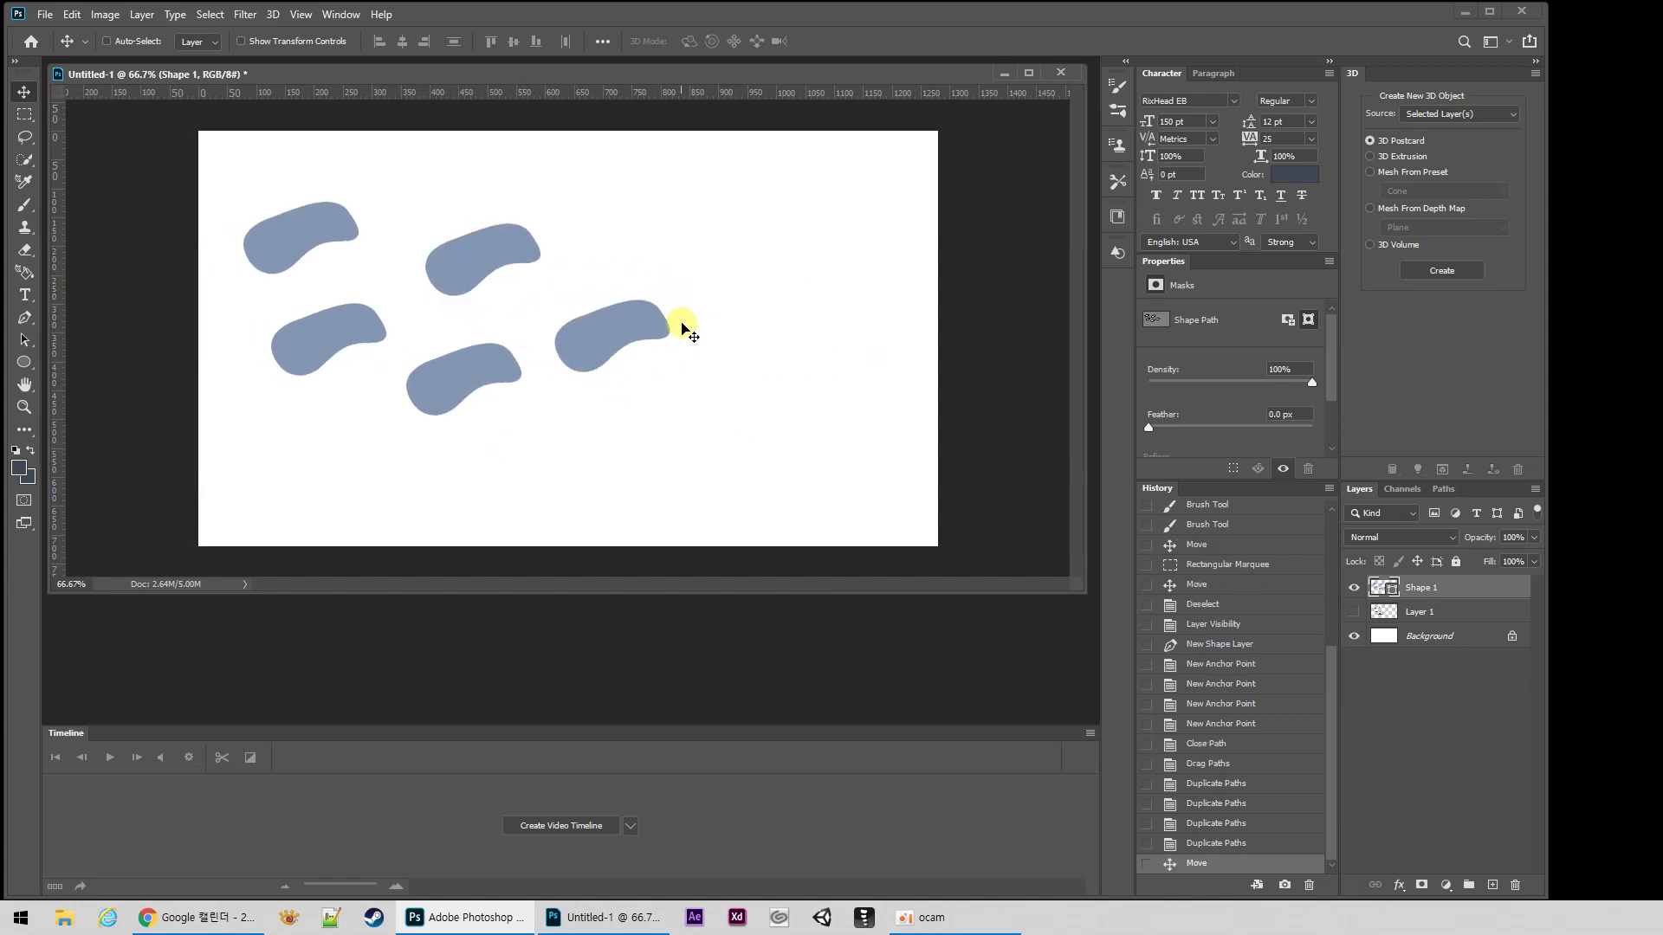
Step: Try to move only the rightmost curved shape by enclosing it in a rectangular selection, and deselect
{"action": "key", "text": "m"}
{"action": "left_click_drag", "start_coordinate": [543, 283], "coordinate": [682, 387]}
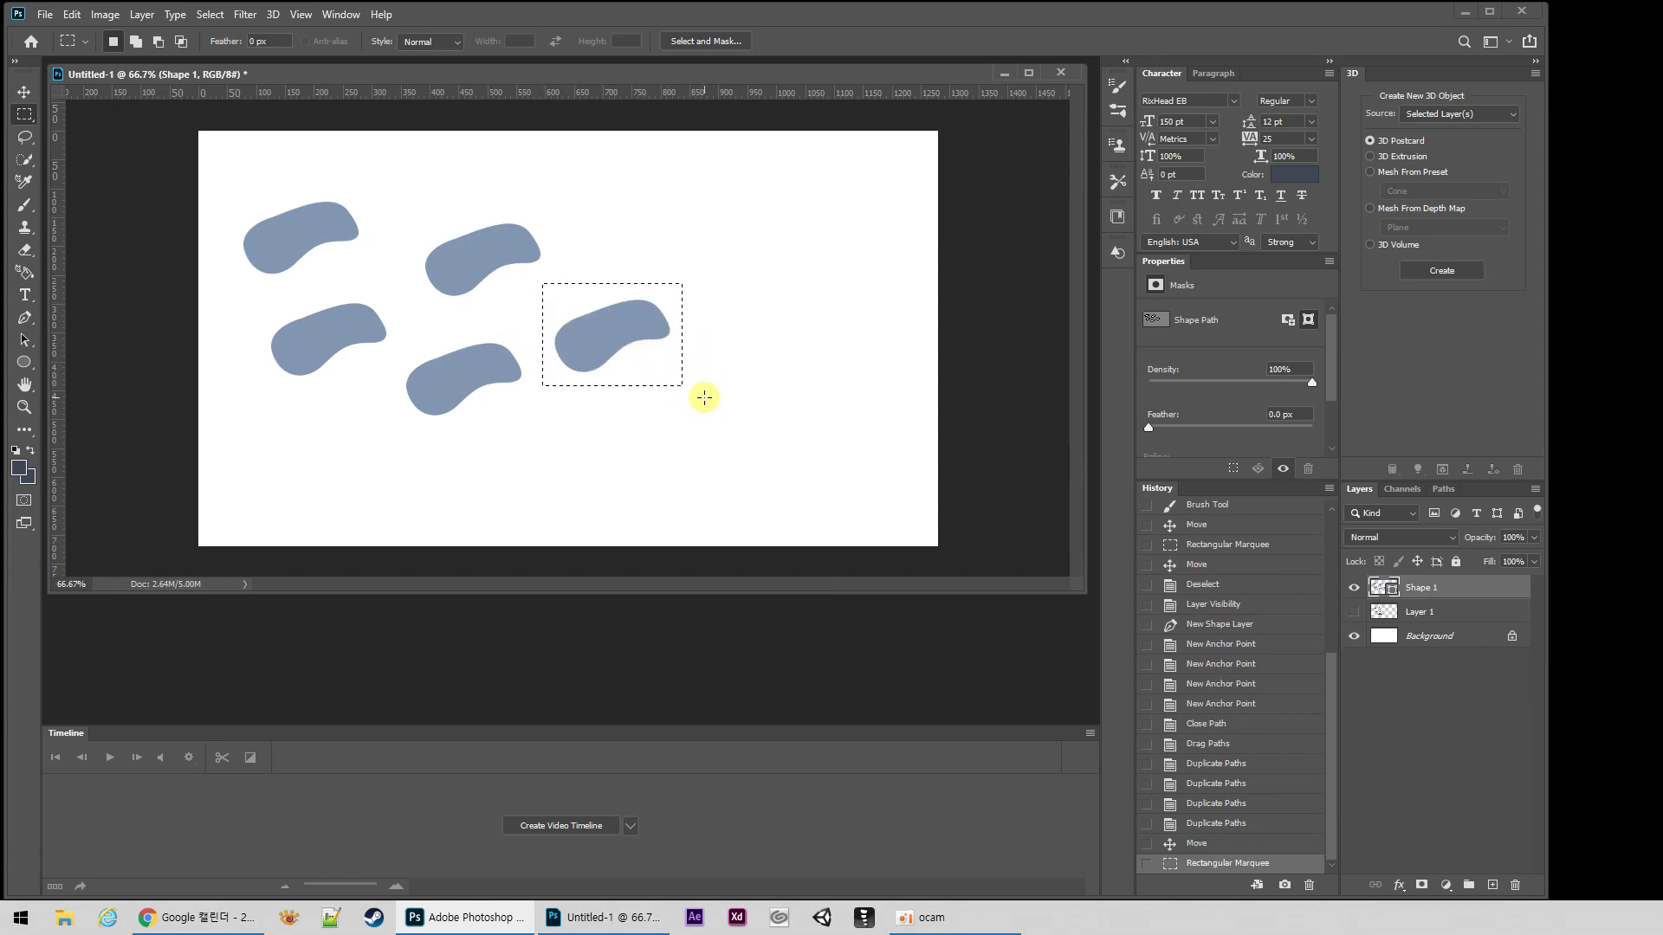
{"action": "key", "text": "v"}
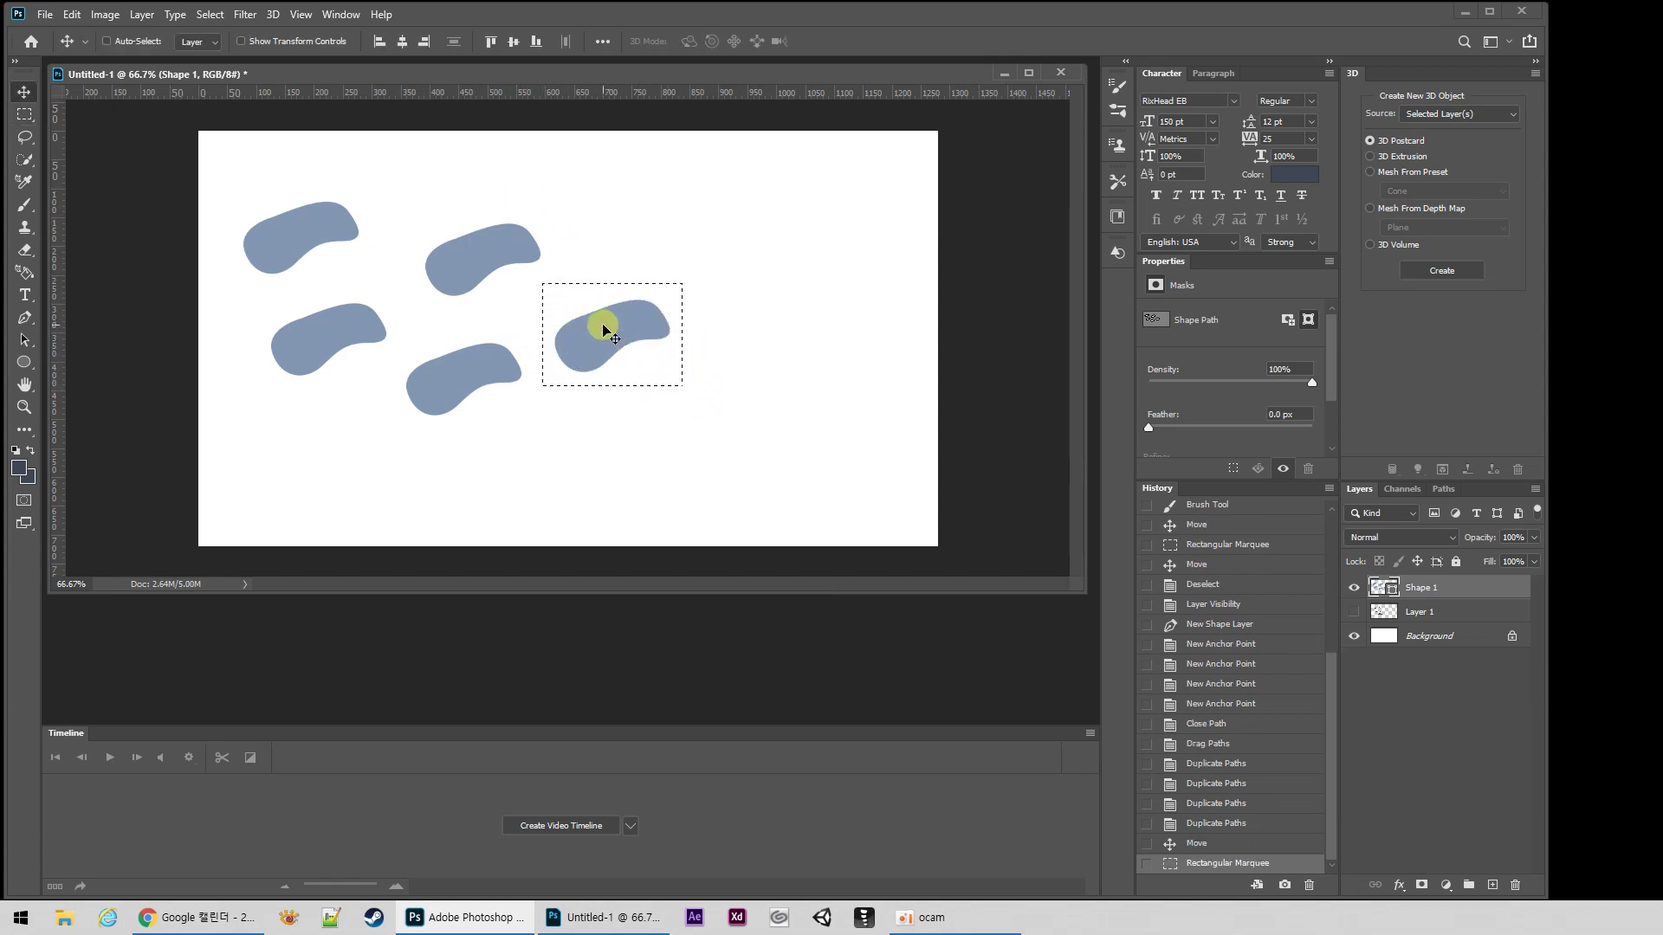
{"action": "mouse_move", "coordinate": [593, 345]}
{"action": "left_mouse_down"}
{"action": "mouse_move", "coordinate": [823, 264]}
{"action": "mouse_move", "coordinate": [559, 374]}
{"action": "mouse_move", "coordinate": [679, 315]}
{"action": "mouse_move", "coordinate": [606, 342]}
{"action": "mouse_move", "coordinate": [611, 329]}
{"action": "left_mouse_up"}
{"action": "key", "text": "ctrl+d"}
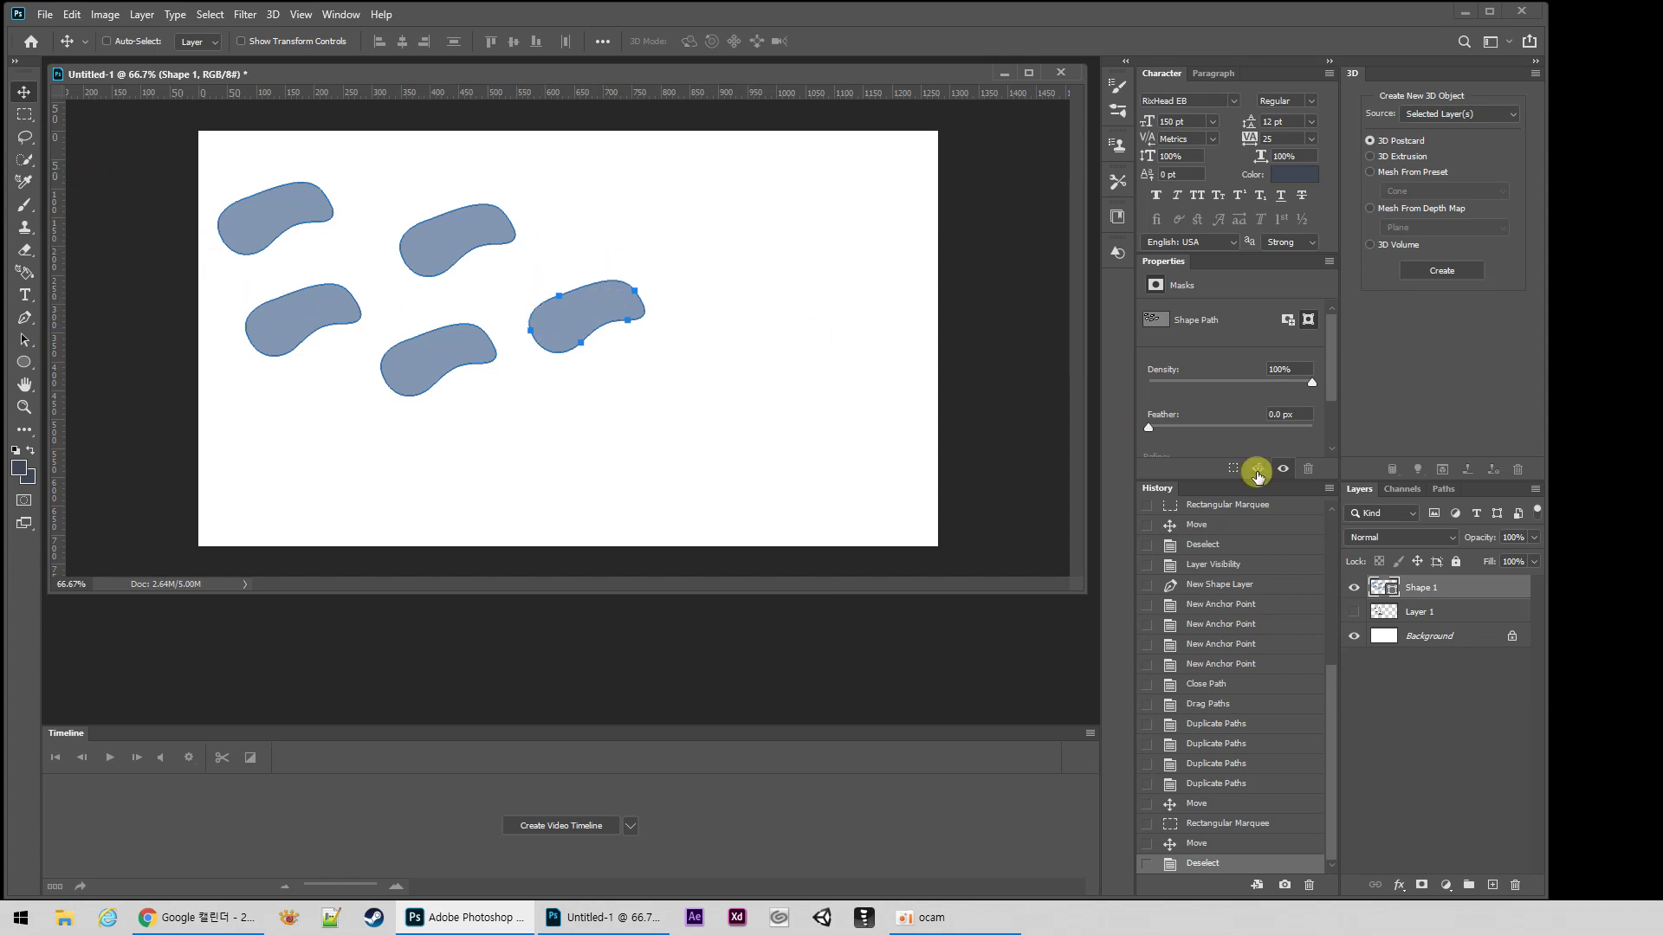
Step: Show Layer 1, hide the Shape 1 layer, and make Layer 1 the active layer
{"action": "left_click", "coordinate": [1354, 612]}
{"action": "left_click", "coordinate": [1353, 587]}
{"action": "left_click", "coordinate": [1386, 611]}
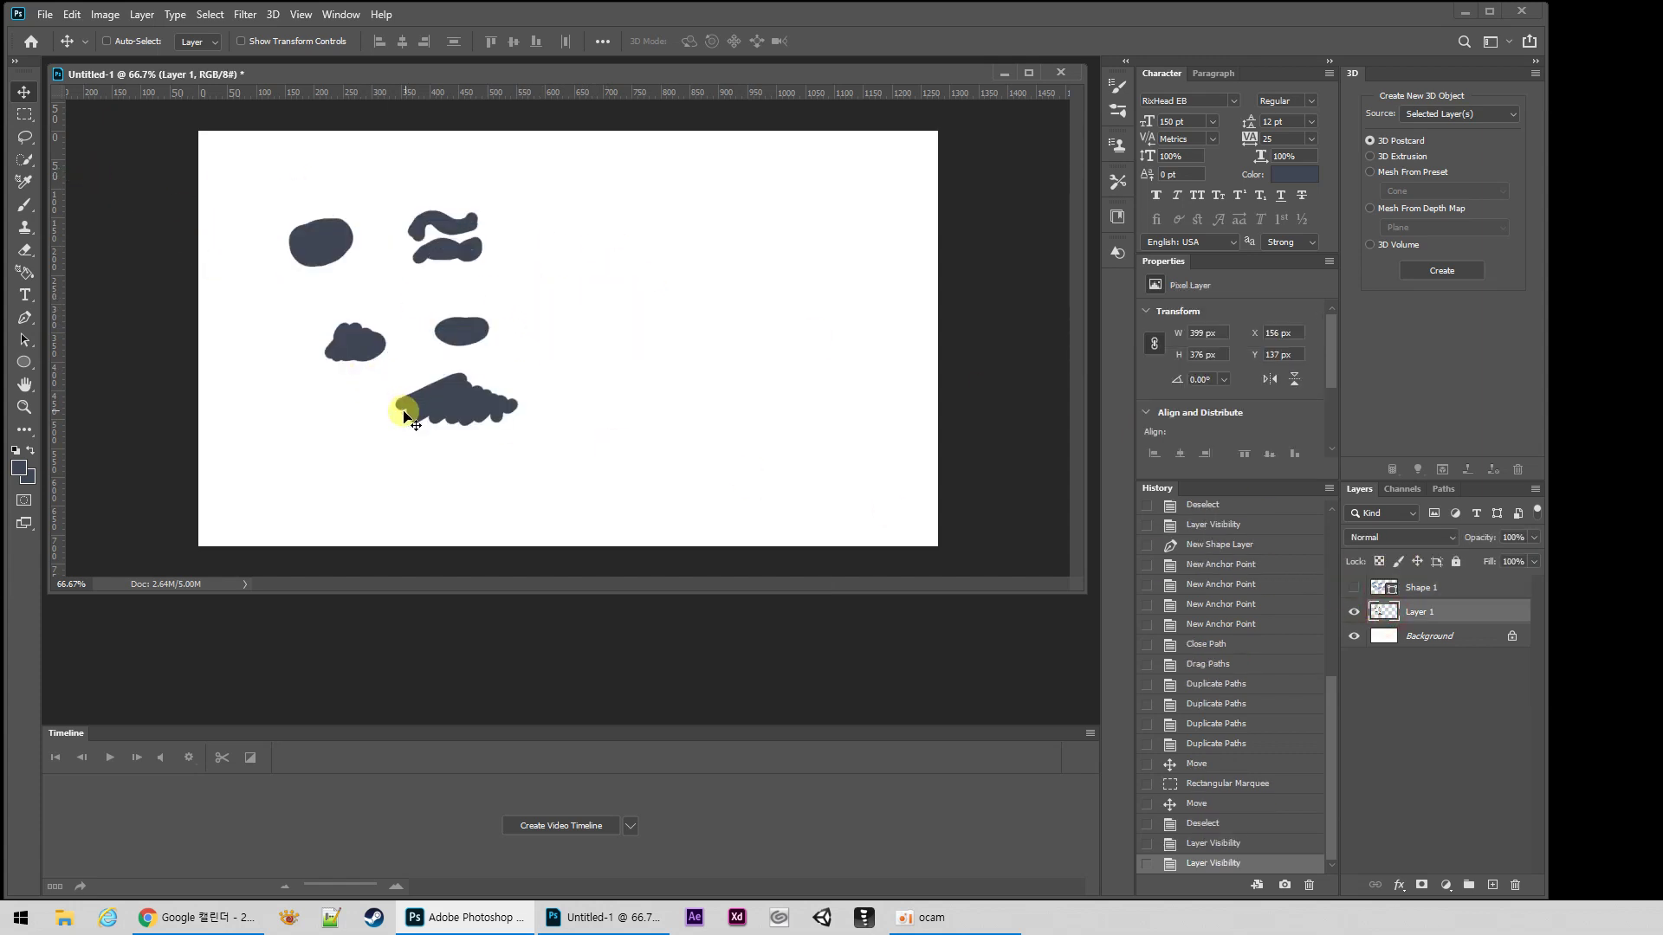
Step: Enclose the jagged triangular blob in a rectangular selection, move it up and right beside the small oval, and deselect
{"action": "key", "text": "m"}
{"action": "left_click_drag", "start_coordinate": [385, 368], "coordinate": [538, 439]}
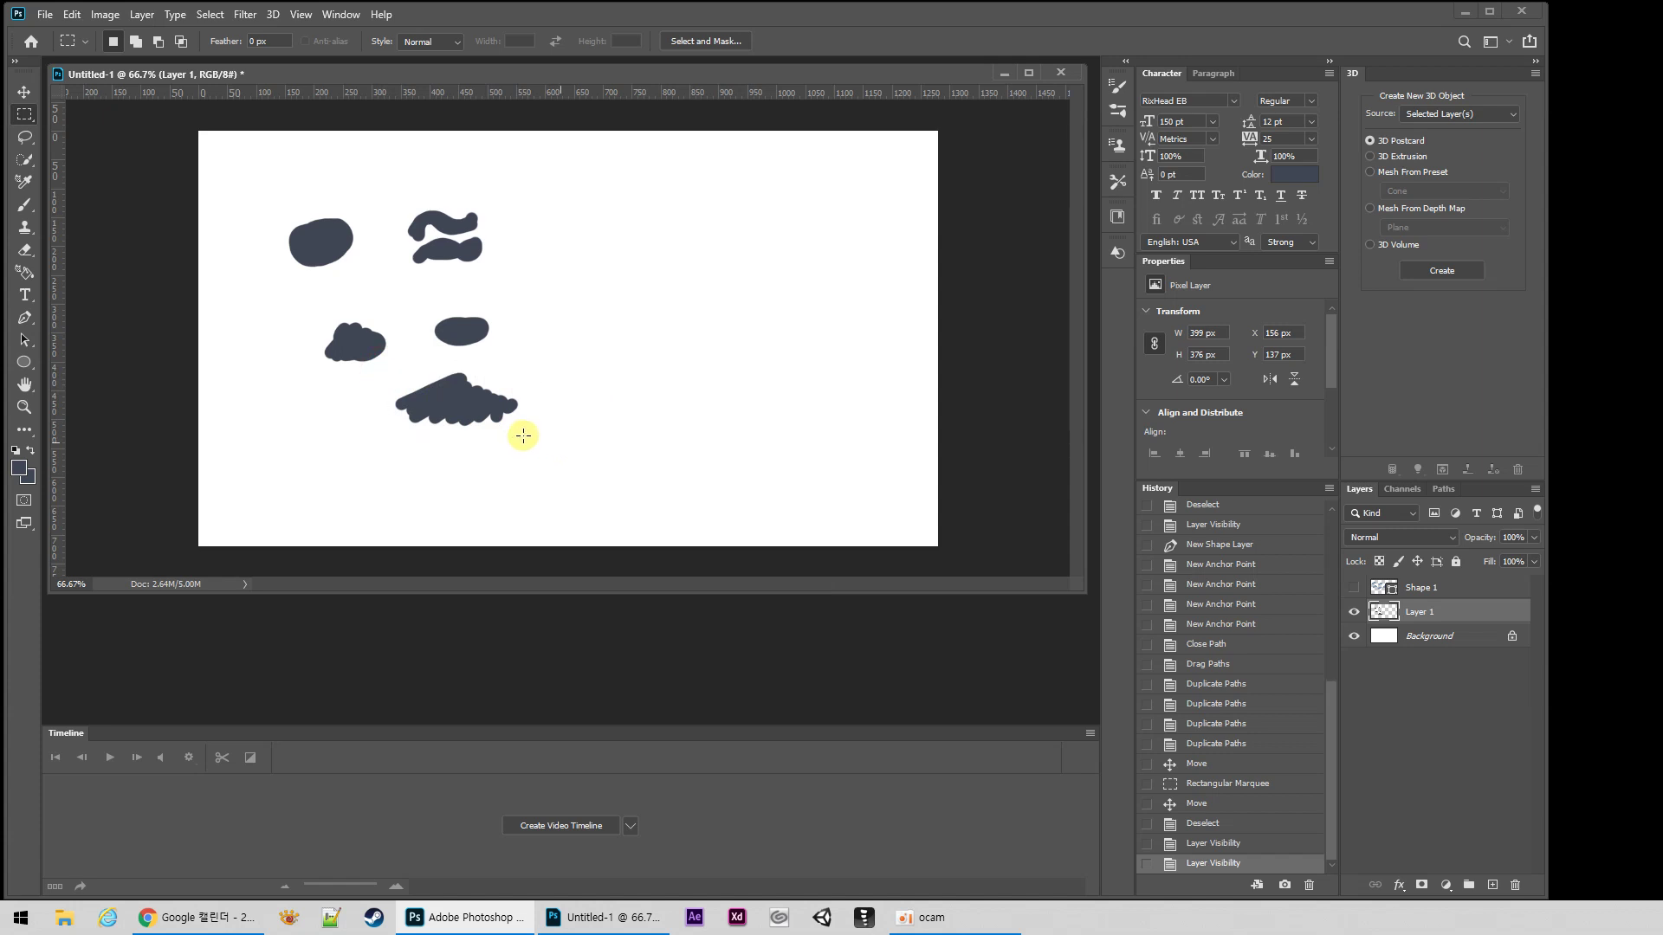
{"action": "key", "text": "v"}
{"action": "left_click_drag", "start_coordinate": [445, 393], "coordinate": [623, 384]}
{"action": "key", "text": "ctrl+d"}
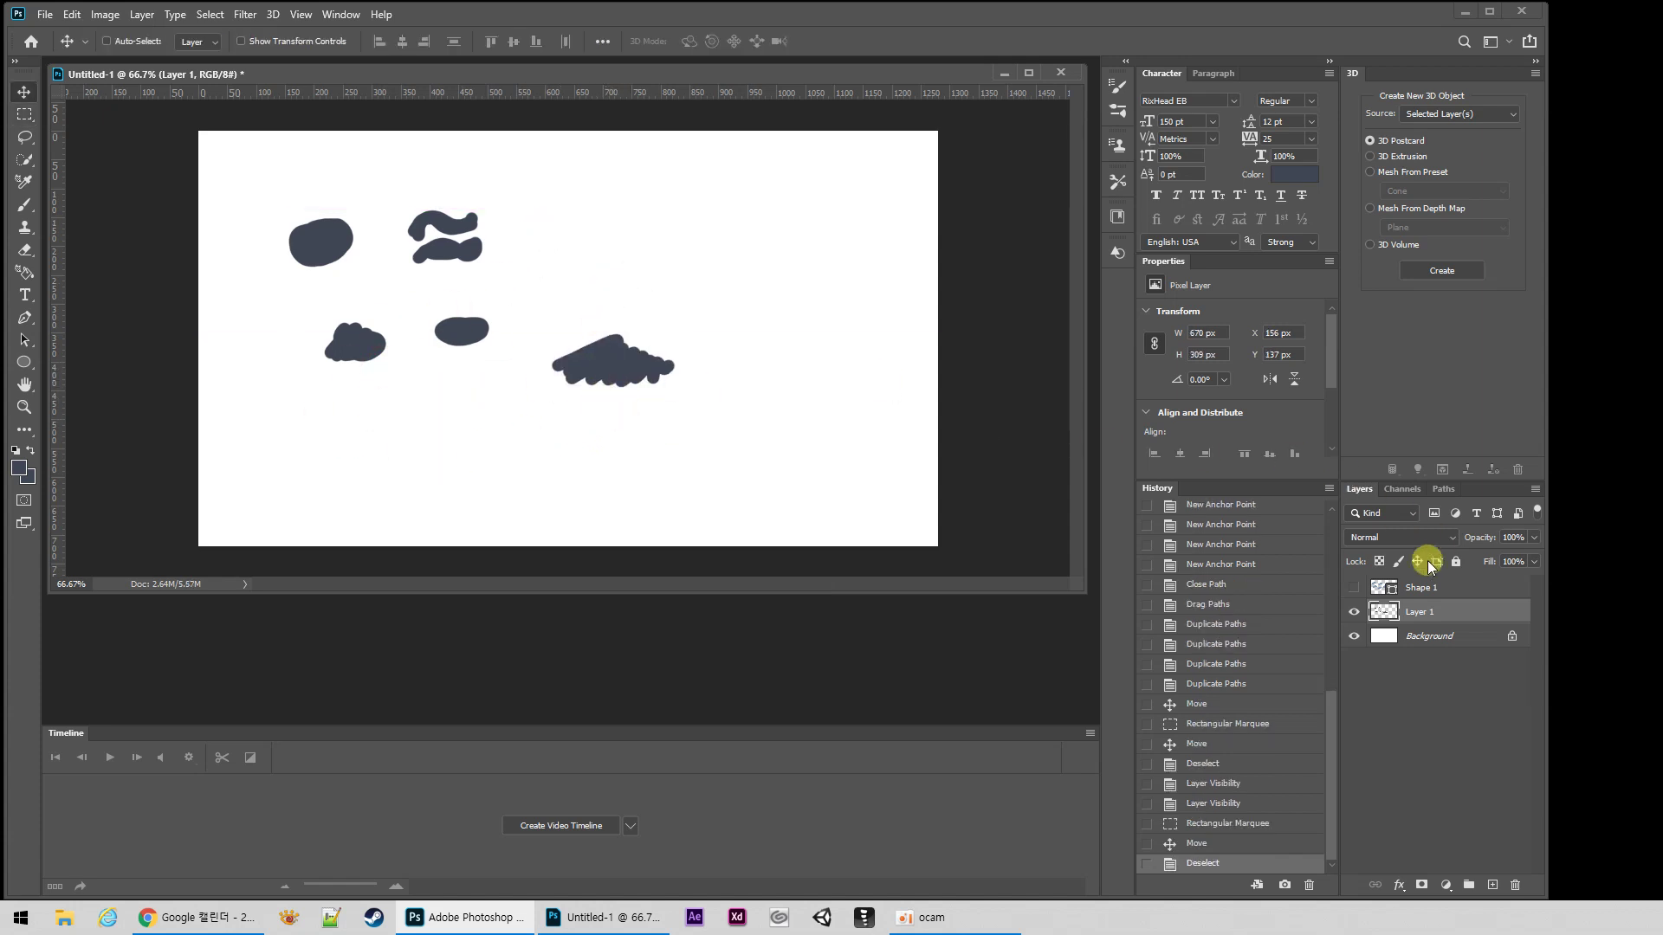
Step: Hide Layer 1, show the Shape 1 layer, and make Shape 1 active for use with the Path Selection tool
{"action": "left_click", "coordinate": [1353, 612]}
{"action": "left_click", "coordinate": [1353, 587]}
{"action": "left_click_drag", "start_coordinate": [24, 343], "coordinate": [86, 340]}
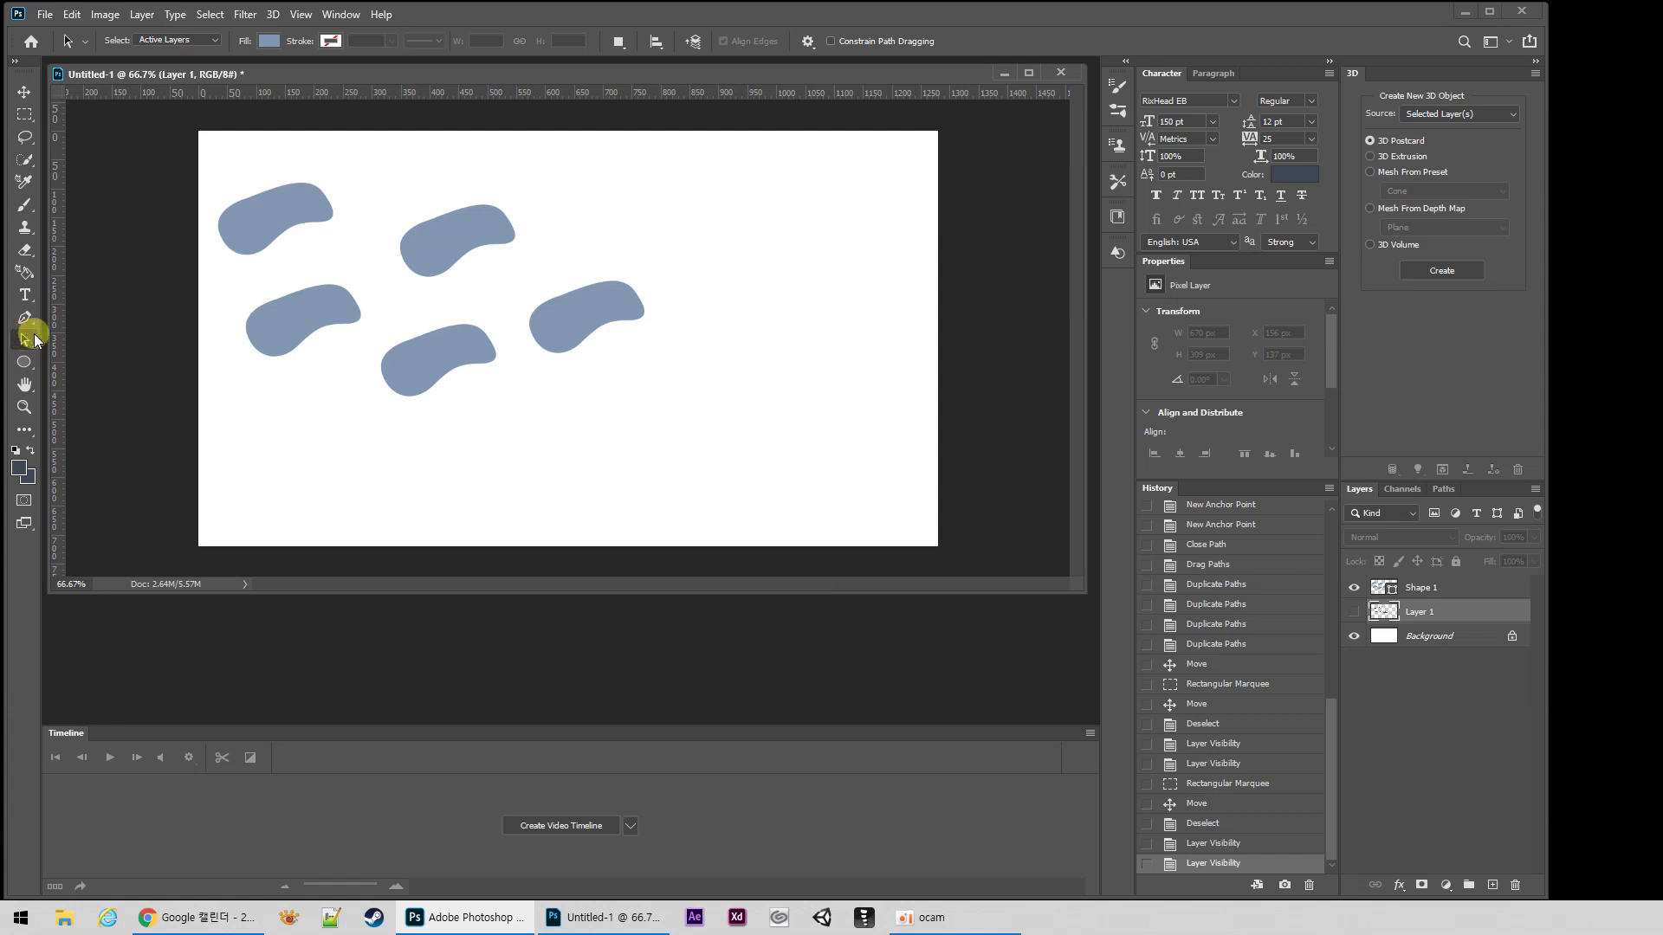
{"action": "left_click", "coordinate": [1422, 588]}
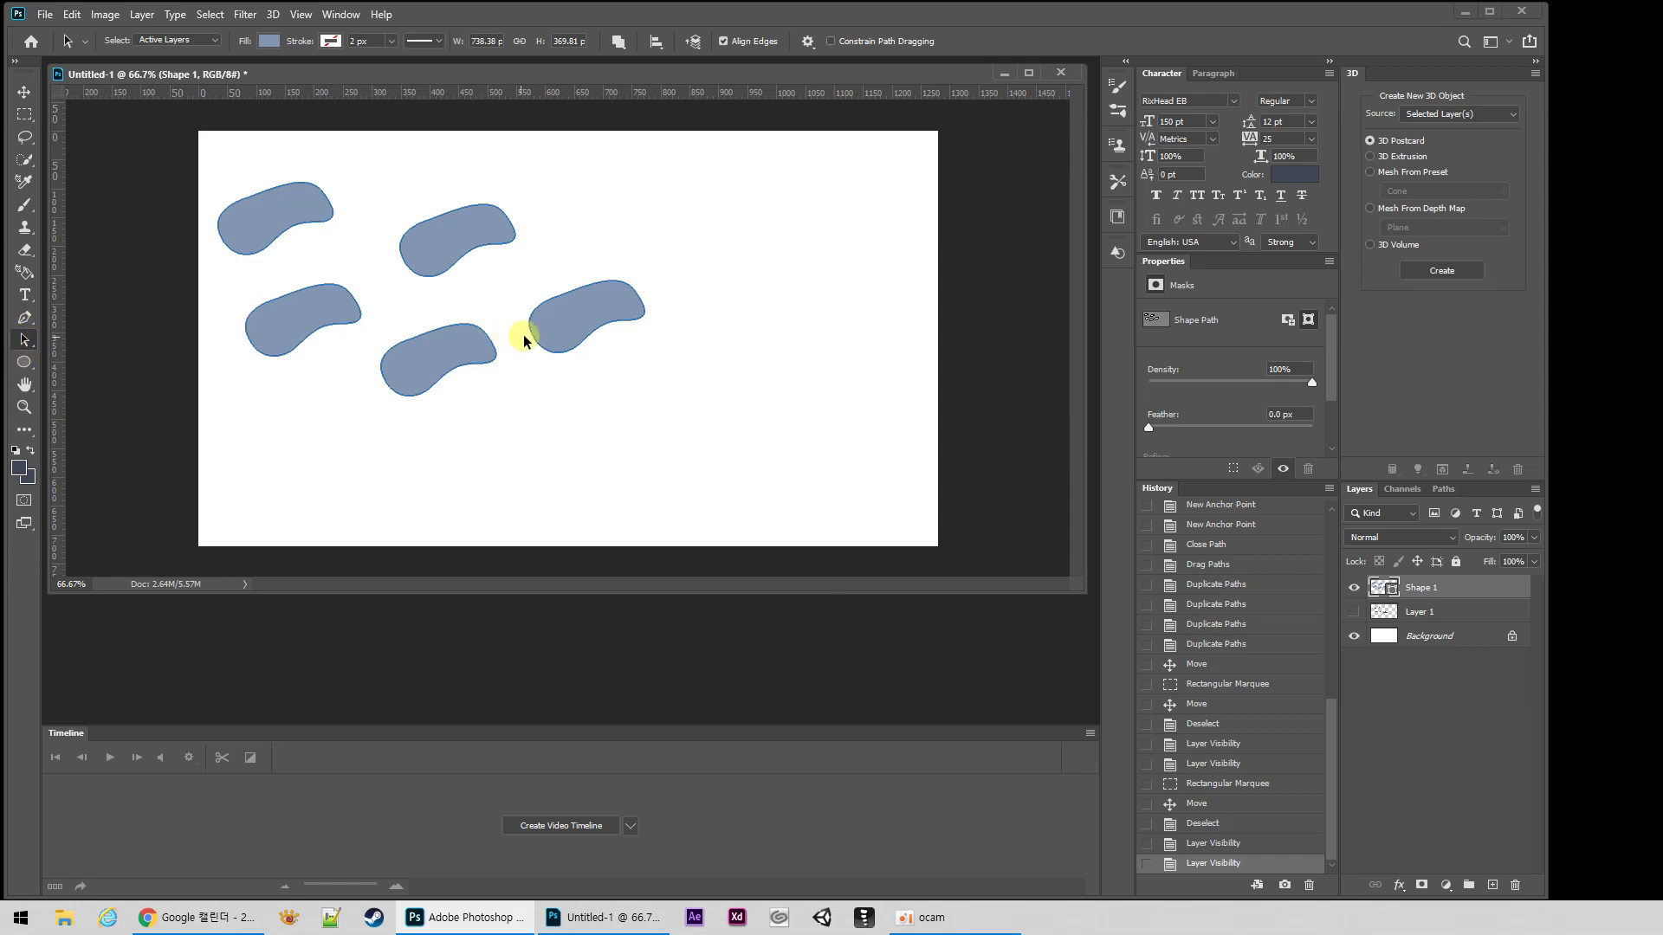
Step: Select only the rightmost curved shape with Path Selection and move it down and slightly left
{"action": "left_click", "coordinate": [577, 315]}
{"action": "left_click", "coordinate": [572, 317]}
{"action": "left_click", "coordinate": [547, 424]}
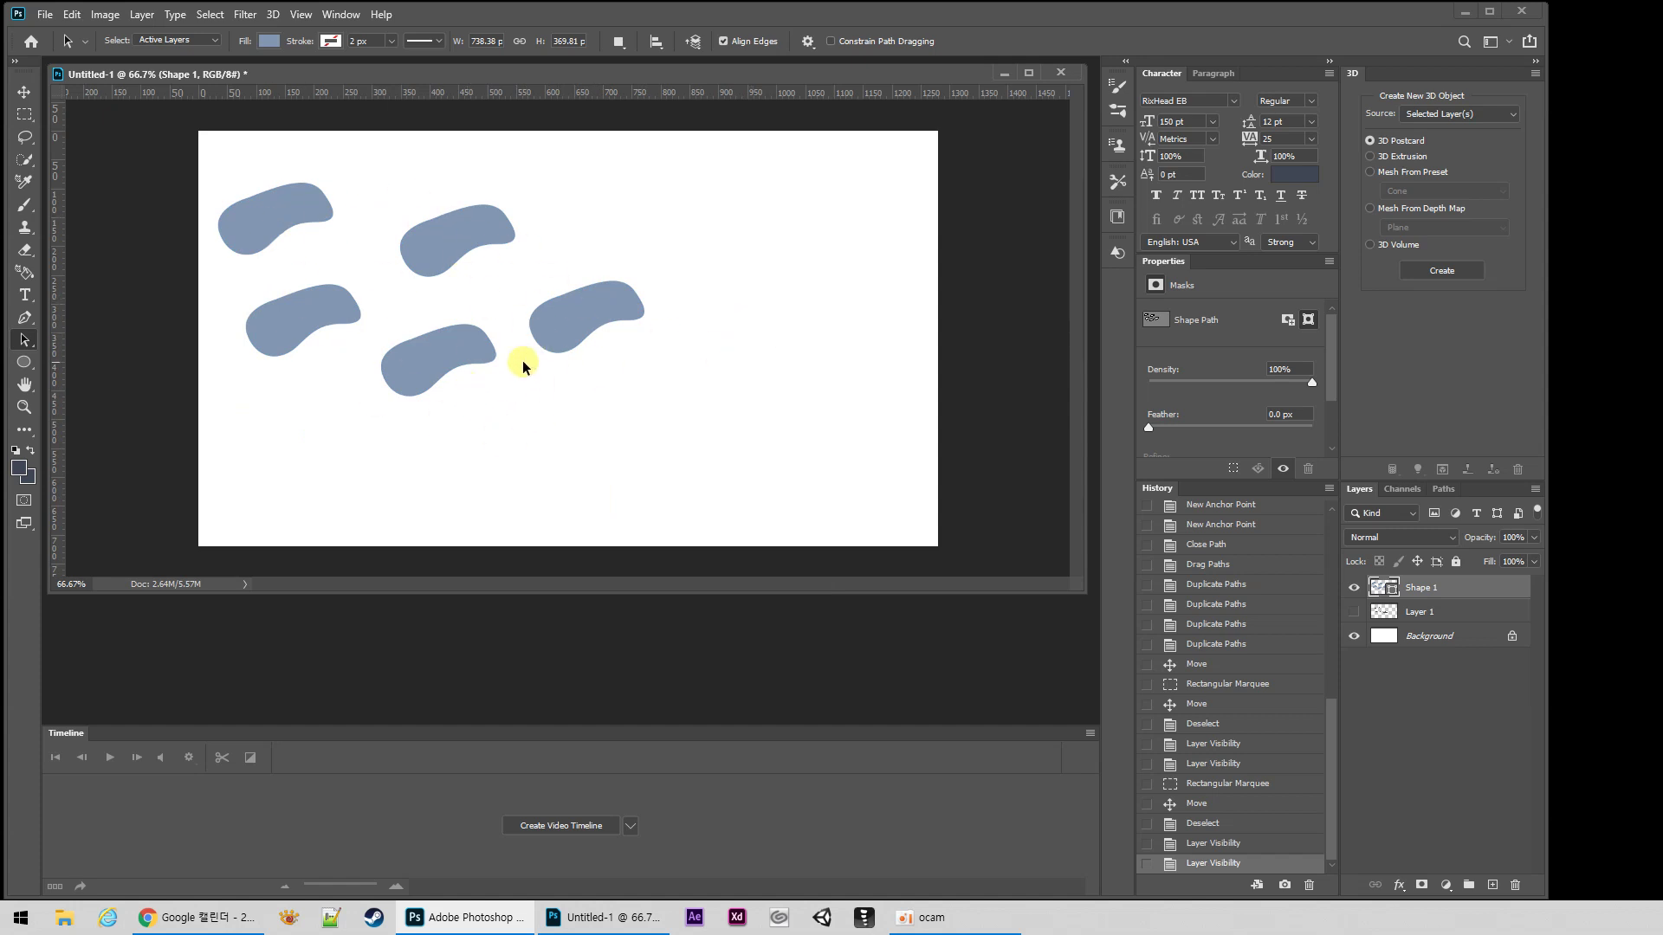
{"action": "left_click", "coordinate": [563, 319]}
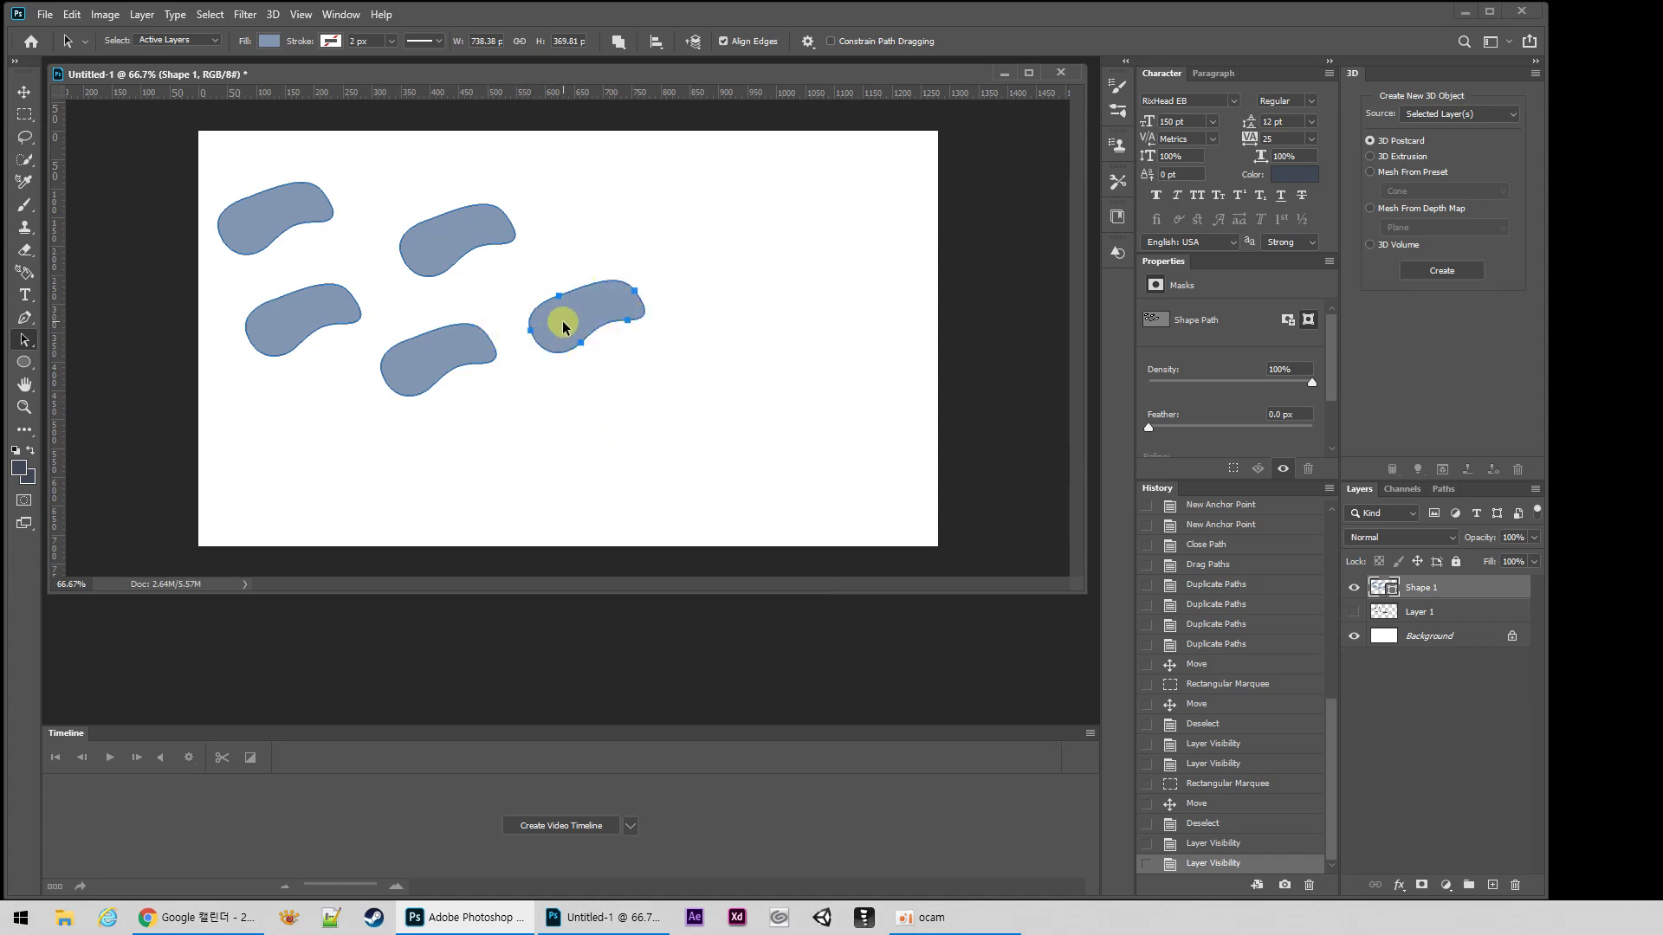
{"action": "left_click_drag", "start_coordinate": [579, 304], "coordinate": [544, 409]}
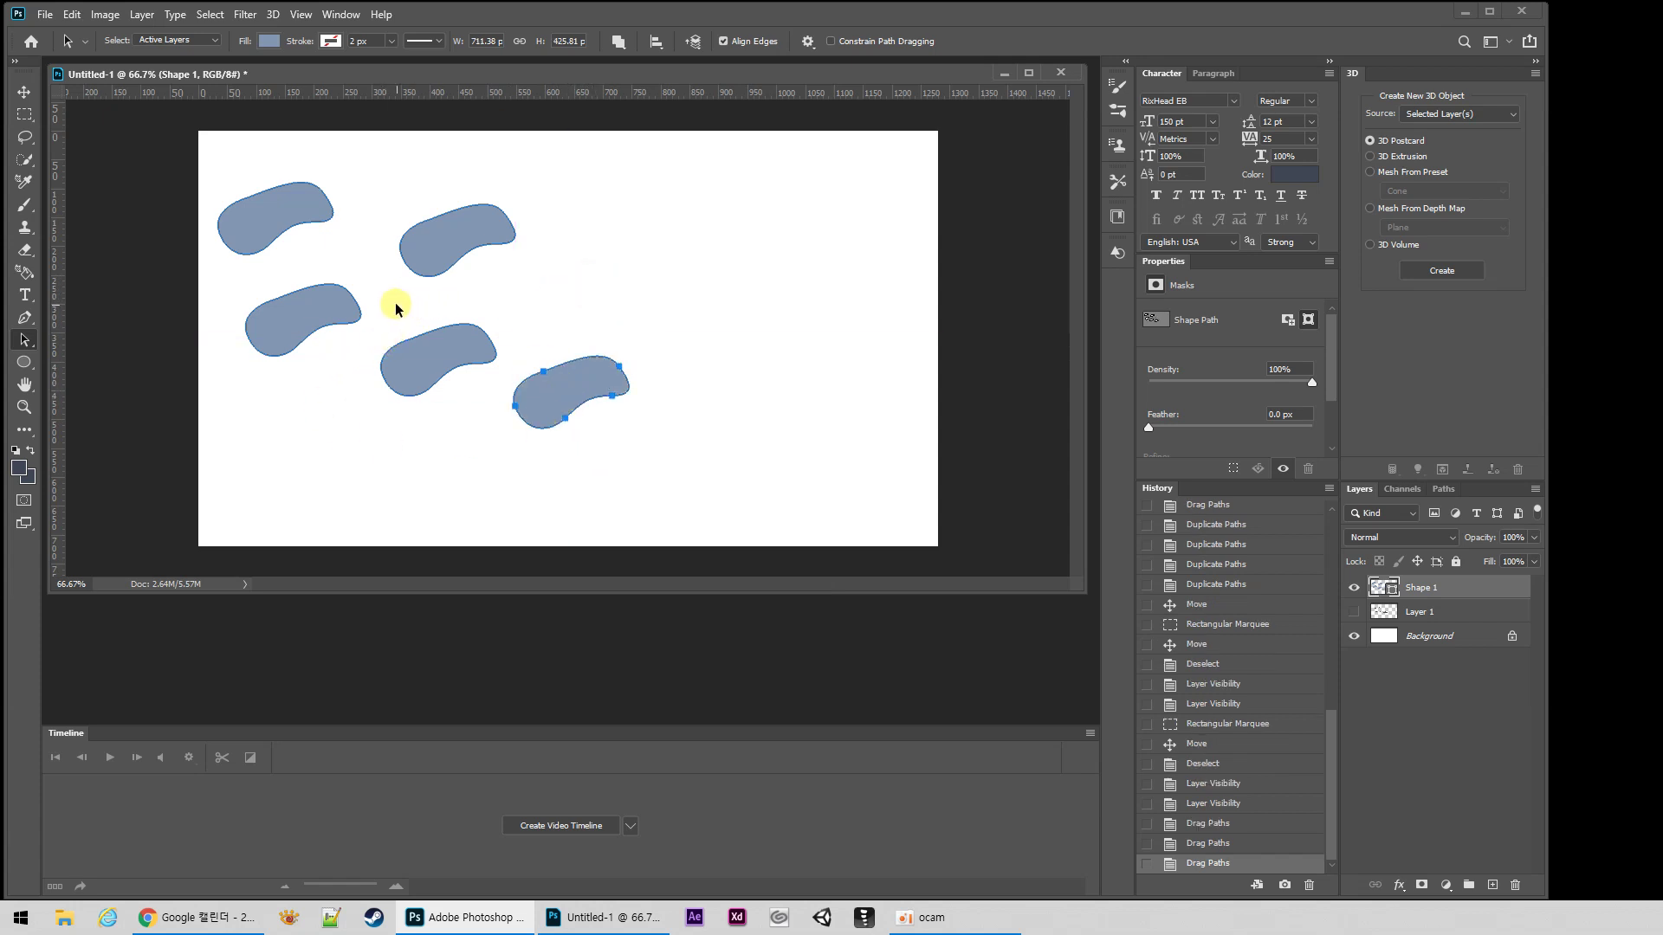
Step: Move the two lower-right curved shapes together down and left, then reposition the rightmost one on its own
{"action": "left_click_drag", "start_coordinate": [394, 307], "coordinate": [653, 442]}
{"action": "left_click_drag", "start_coordinate": [561, 391], "coordinate": [524, 406]}
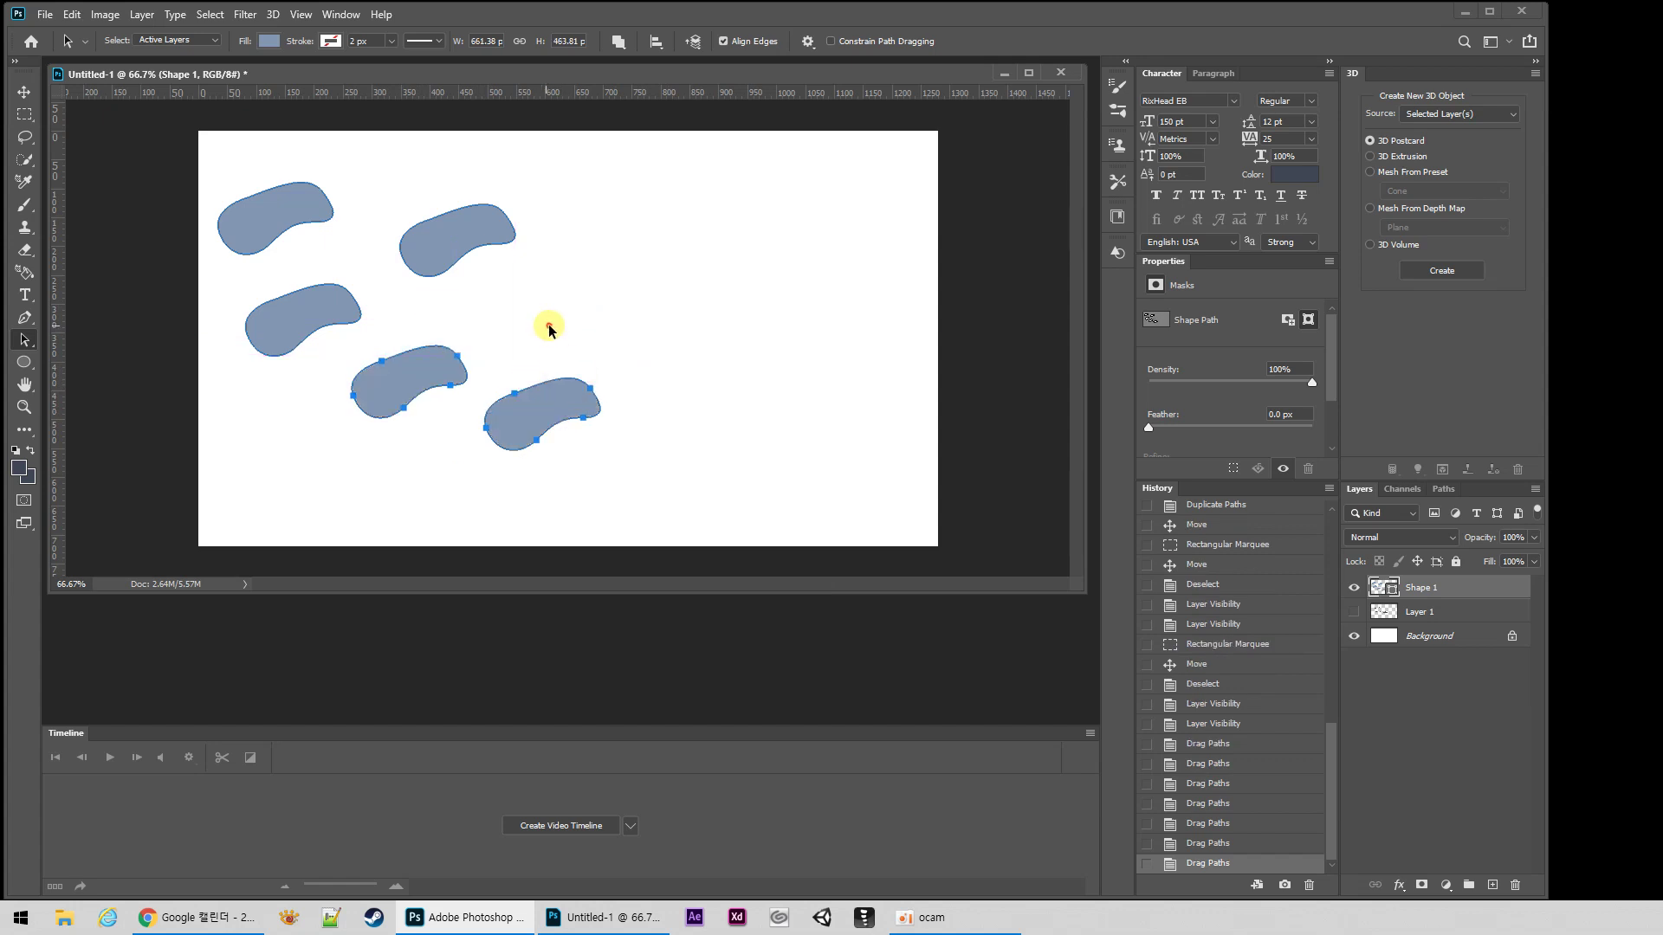
{"action": "left_click", "coordinate": [549, 329]}
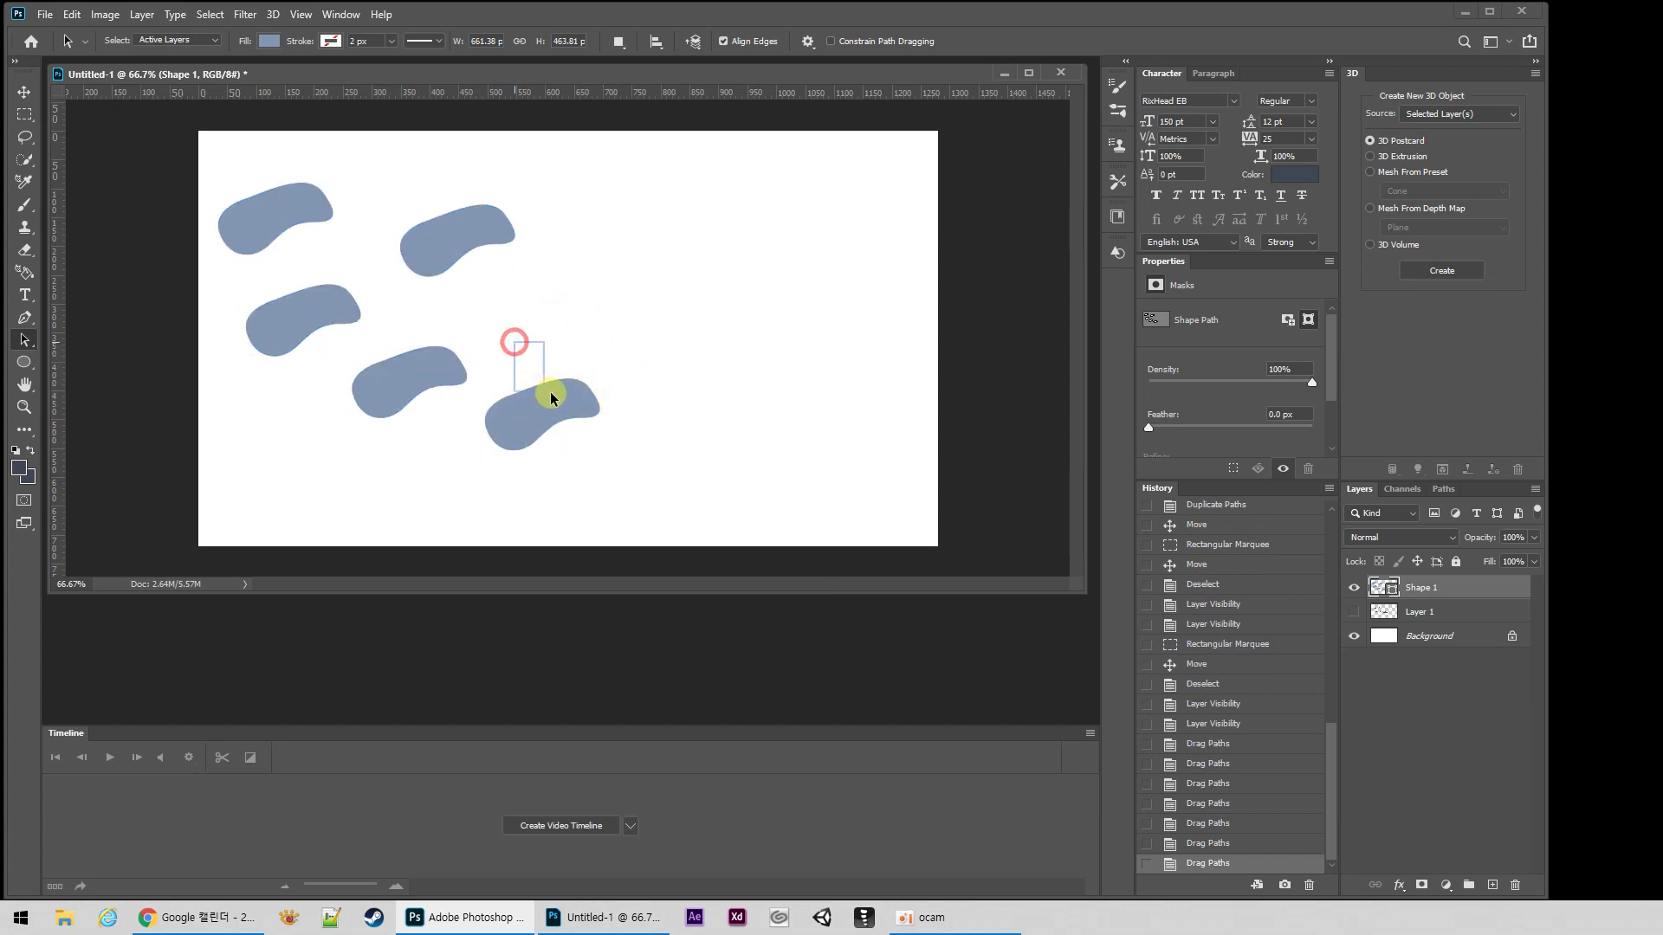
{"action": "left_click_drag", "start_coordinate": [604, 398], "coordinate": [544, 393]}
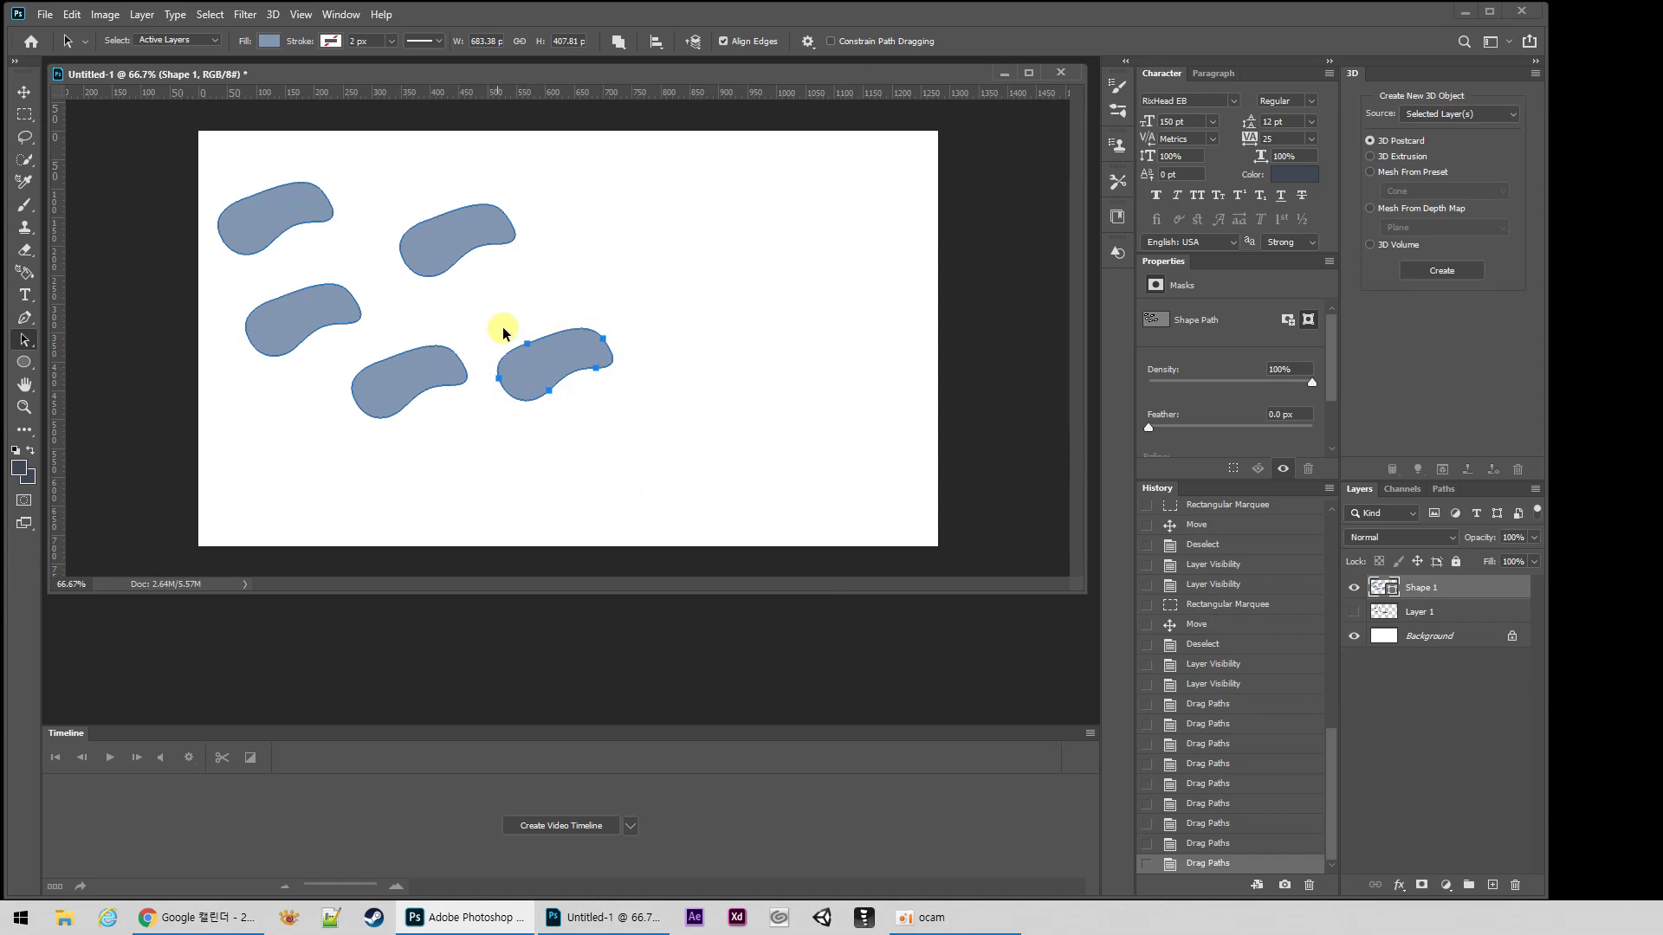
Step: Reposition the upper-middle curved shape and the rightmost curved shape individually, bringing both closer to the others
{"action": "left_click", "coordinate": [274, 313]}
{"action": "left_click_drag", "start_coordinate": [453, 236], "coordinate": [489, 261]}
{"action": "left_click_drag", "start_coordinate": [538, 355], "coordinate": [490, 301]}
{"action": "mouse_move", "coordinate": [475, 223]}
{"action": "left_mouse_down"}
{"action": "mouse_move", "coordinate": [403, 259]}
{"action": "mouse_move", "coordinate": [475, 221]}
{"action": "left_mouse_up"}
{"action": "left_click_drag", "start_coordinate": [475, 216], "coordinate": [403, 244]}
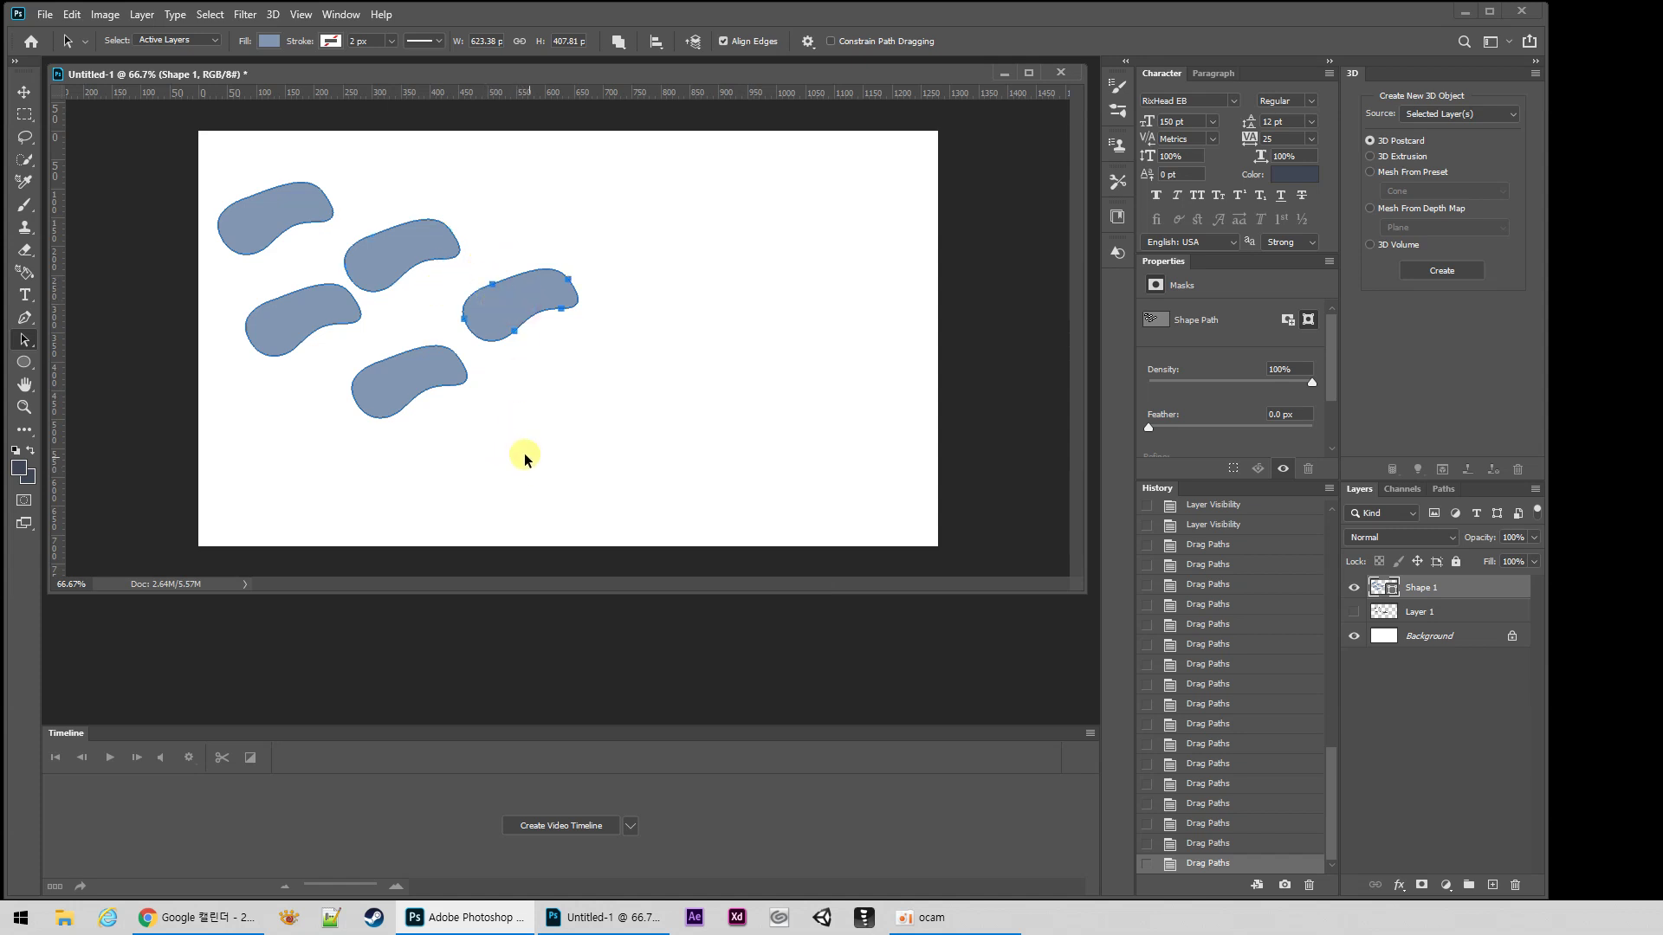
Step: With Direct Selection, pull the two right-end anchor points of the rightmost shape outward, one up and one down
{"action": "left_click", "coordinate": [28, 344]}
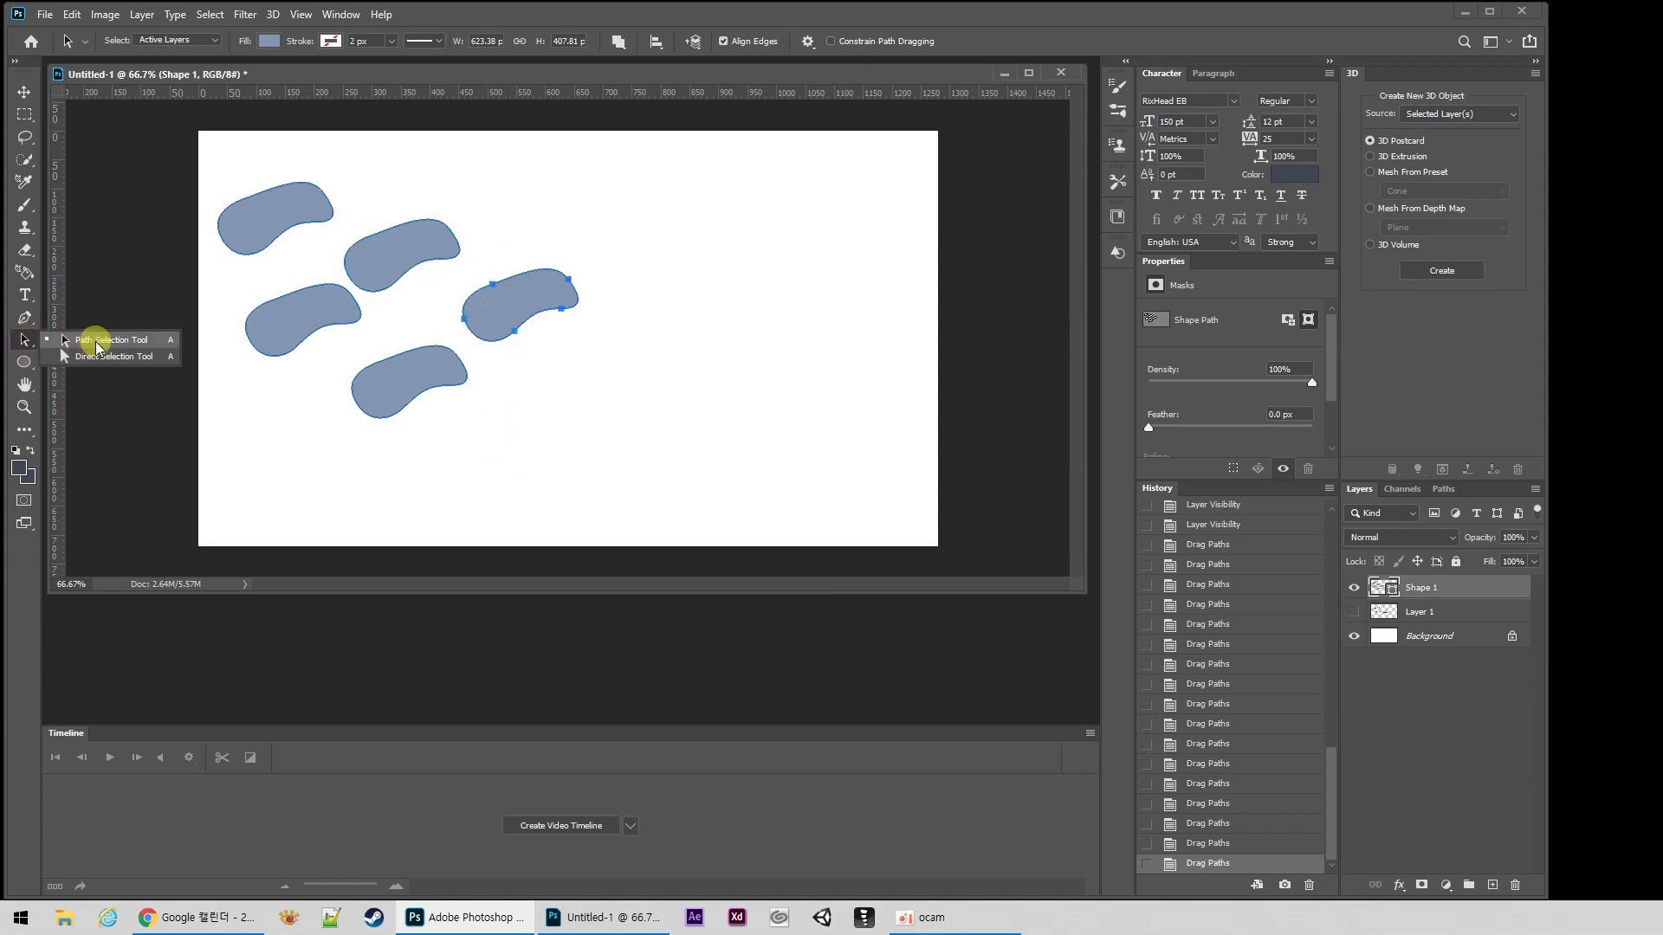
{"action": "left_click", "coordinate": [69, 353]}
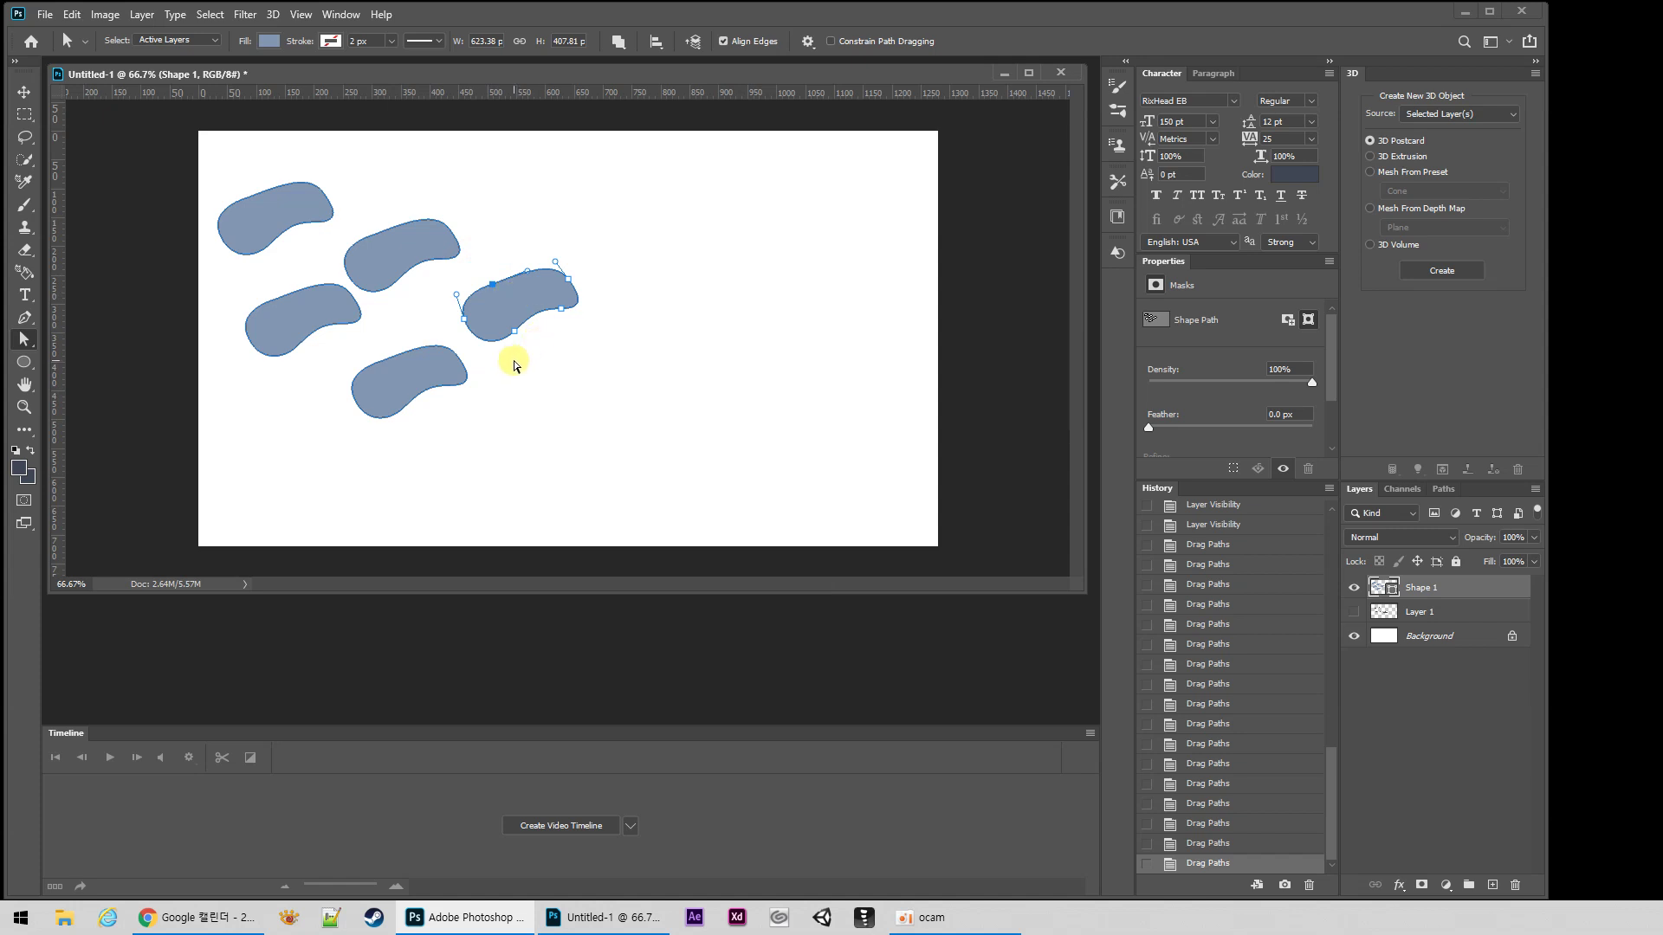
{"action": "left_click", "coordinate": [568, 279]}
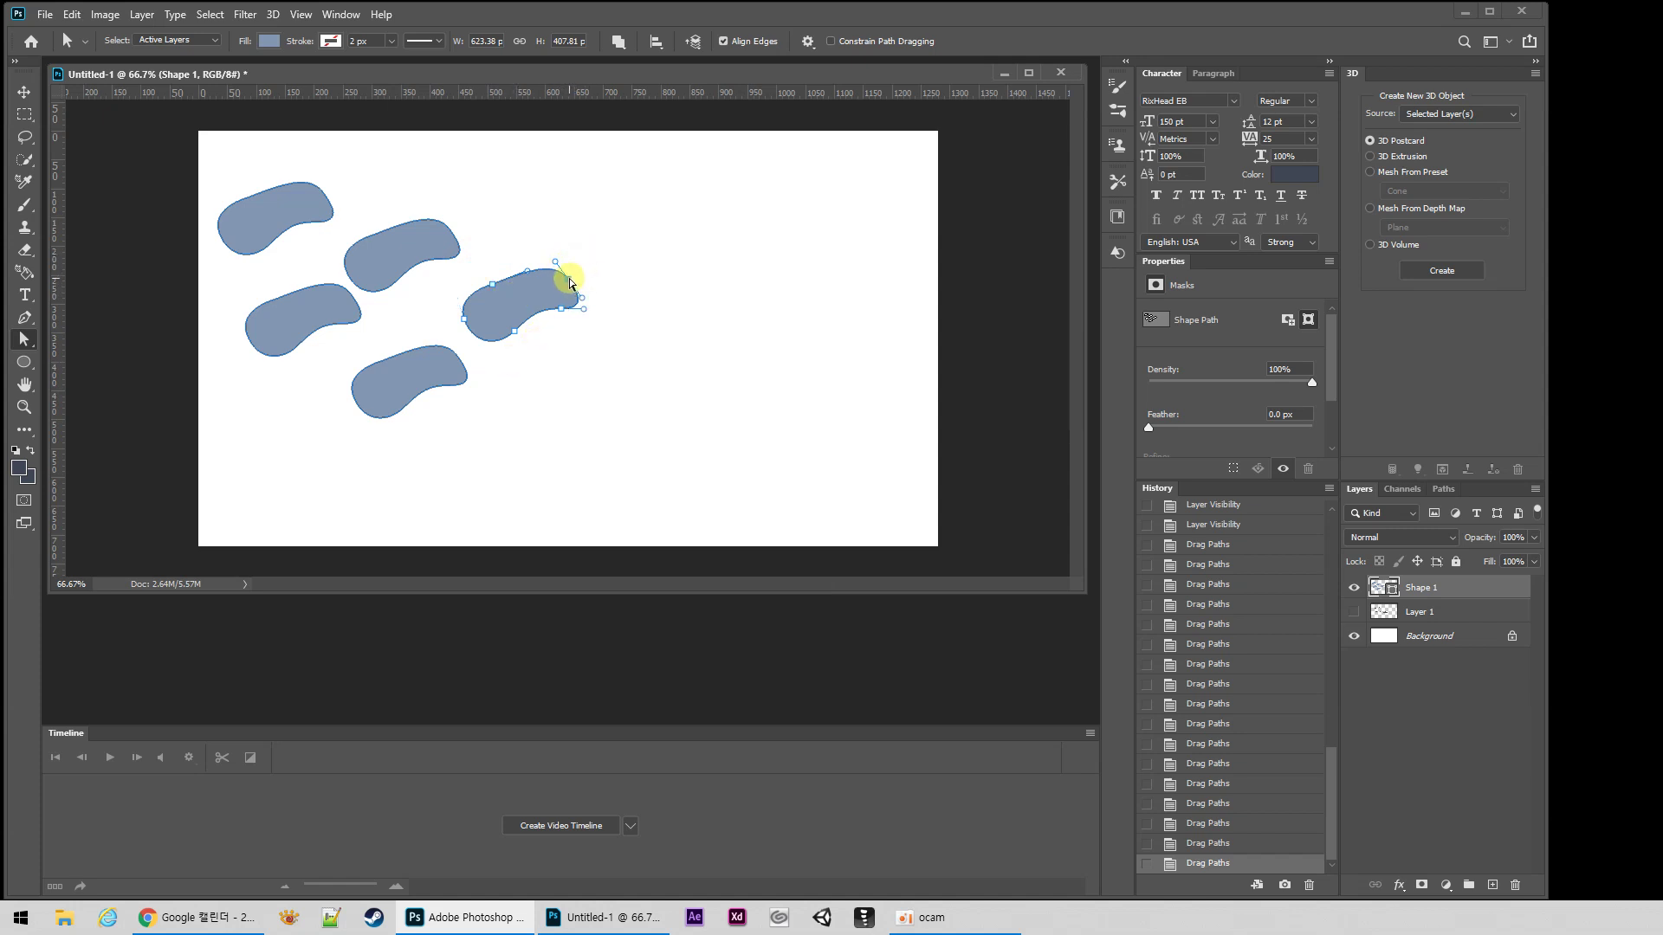
{"action": "left_click_drag", "start_coordinate": [570, 277], "coordinate": [606, 242]}
{"action": "left_click_drag", "start_coordinate": [561, 314], "coordinate": [608, 356]}
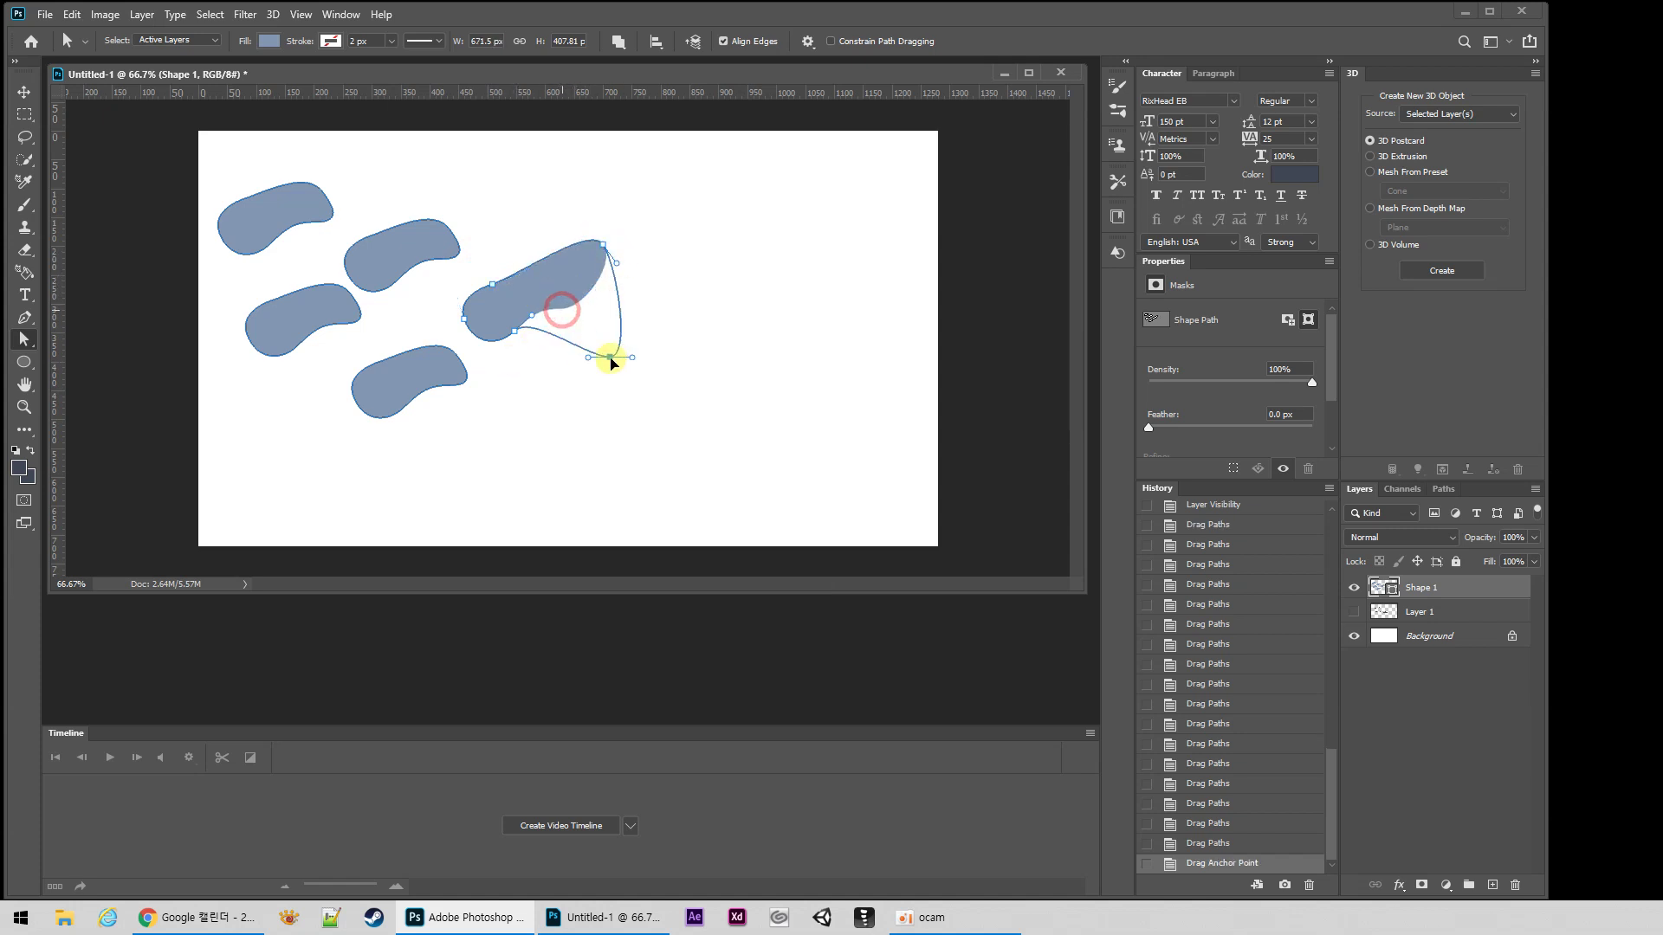
Step: Move the lower-left, left and upper-left anchor points and adjust their handles to turn the rightmost shape into a tall block
{"action": "left_click_drag", "start_coordinate": [512, 338], "coordinate": [488, 380]}
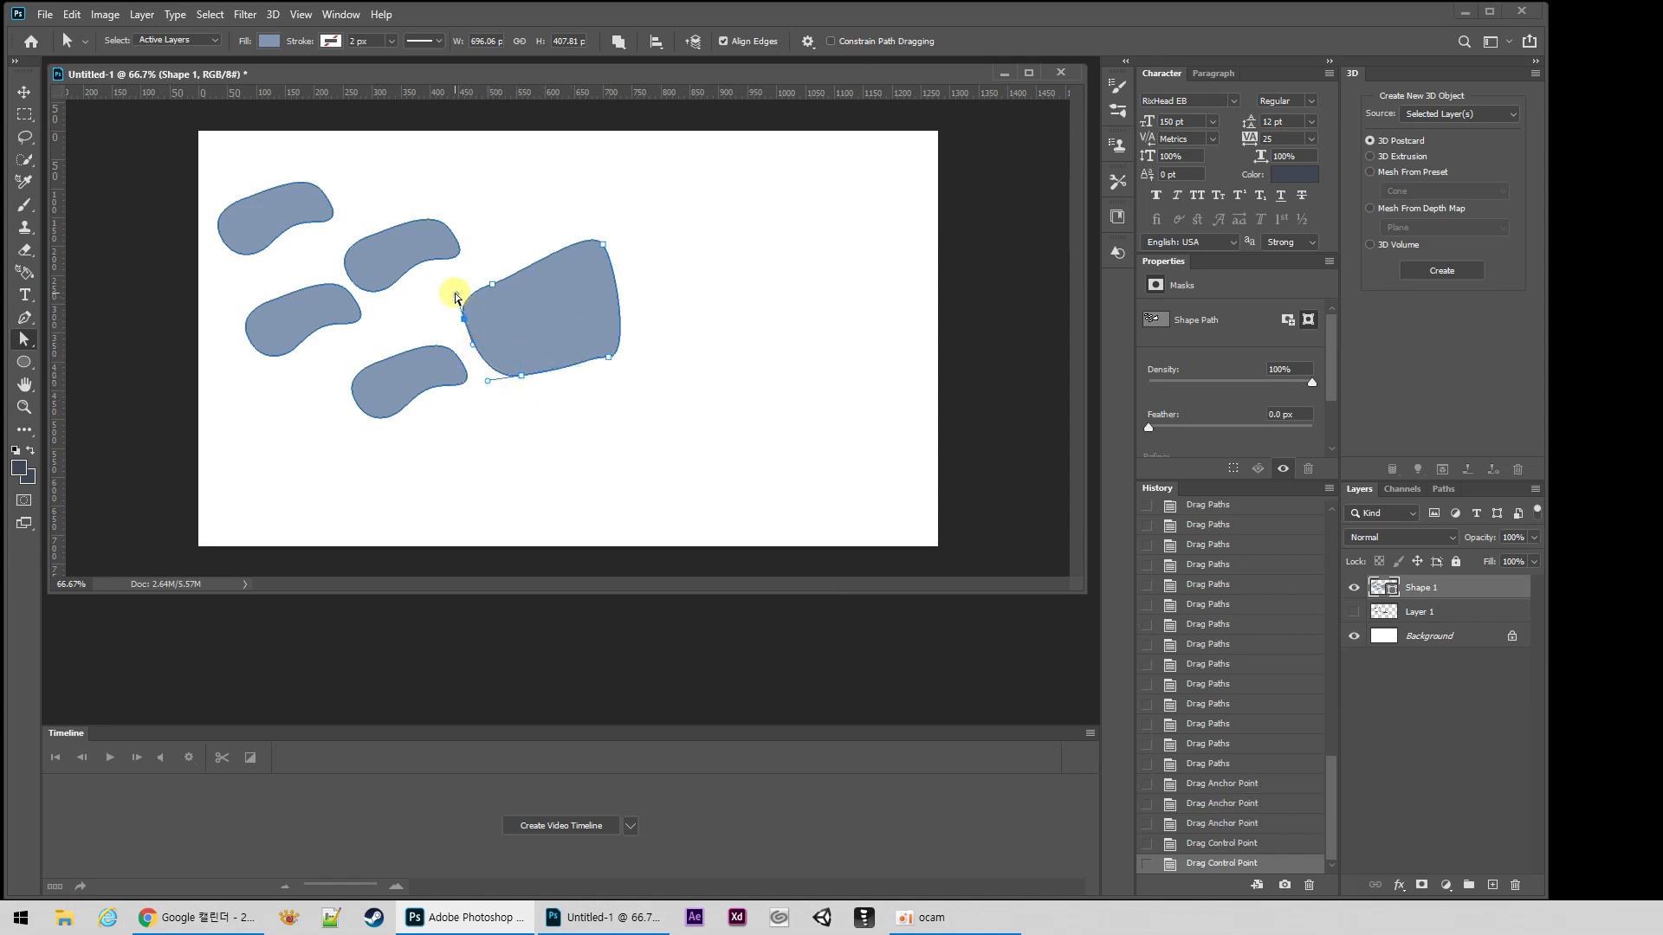
{"action": "left_click_drag", "start_coordinate": [454, 295], "coordinate": [529, 215]}
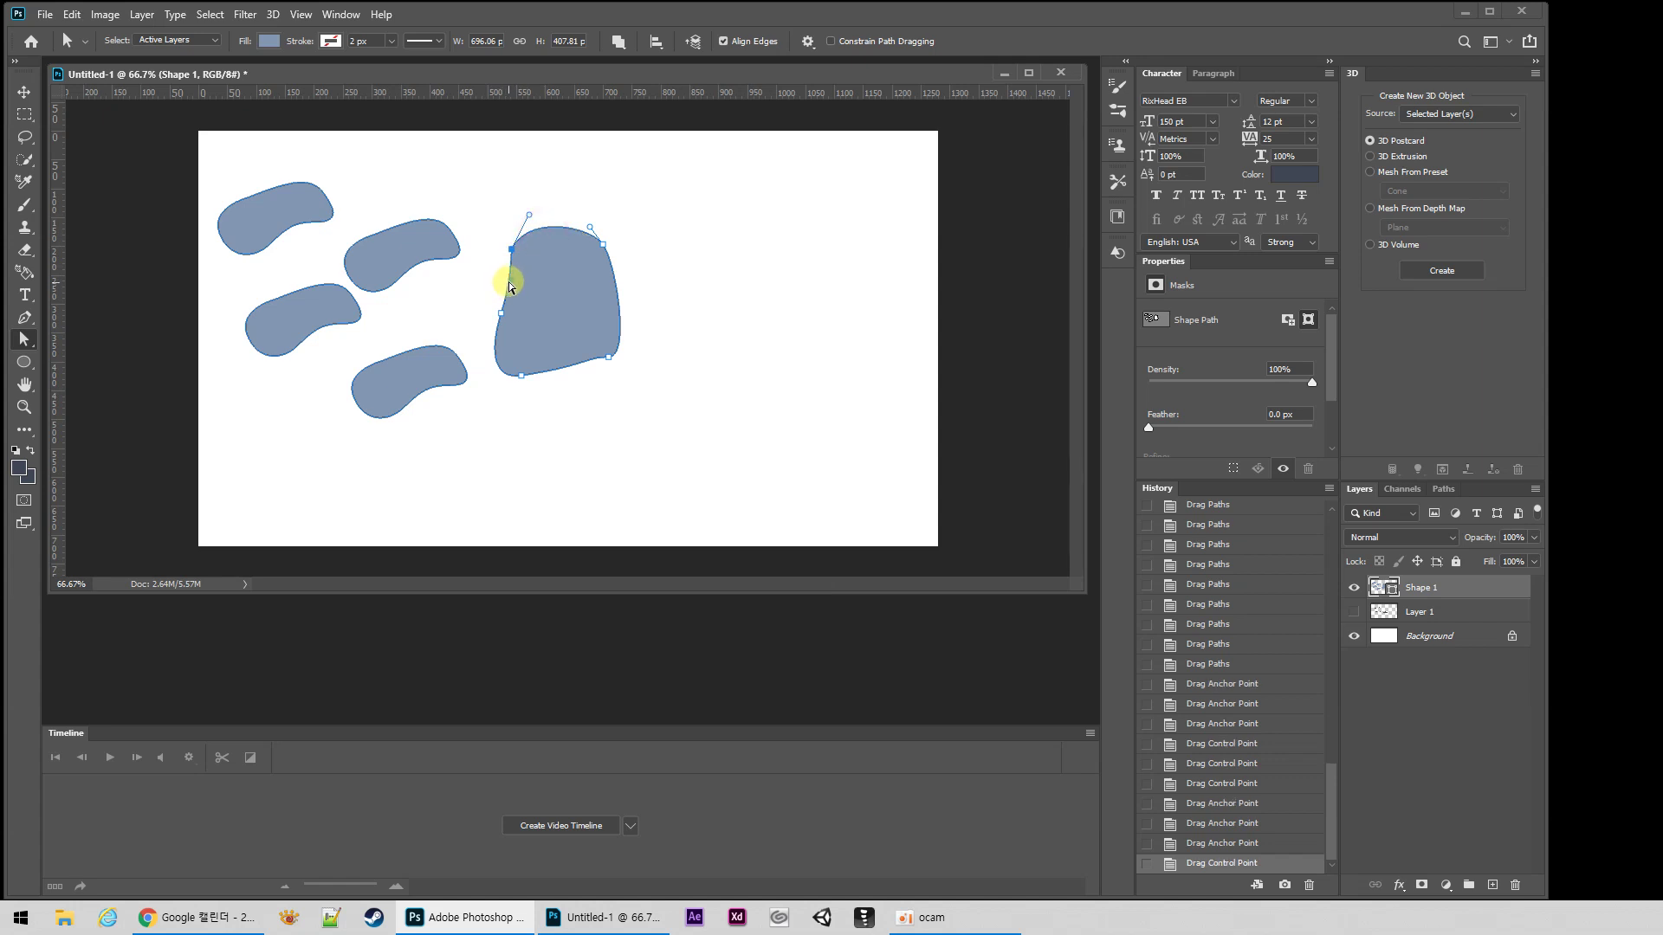
{"action": "mouse_move", "coordinate": [508, 274]}
{"action": "left_mouse_down"}
{"action": "mouse_move", "coordinate": [483, 271]}
{"action": "mouse_move", "coordinate": [496, 279]}
{"action": "left_mouse_up"}
{"action": "left_click", "coordinate": [502, 312]}
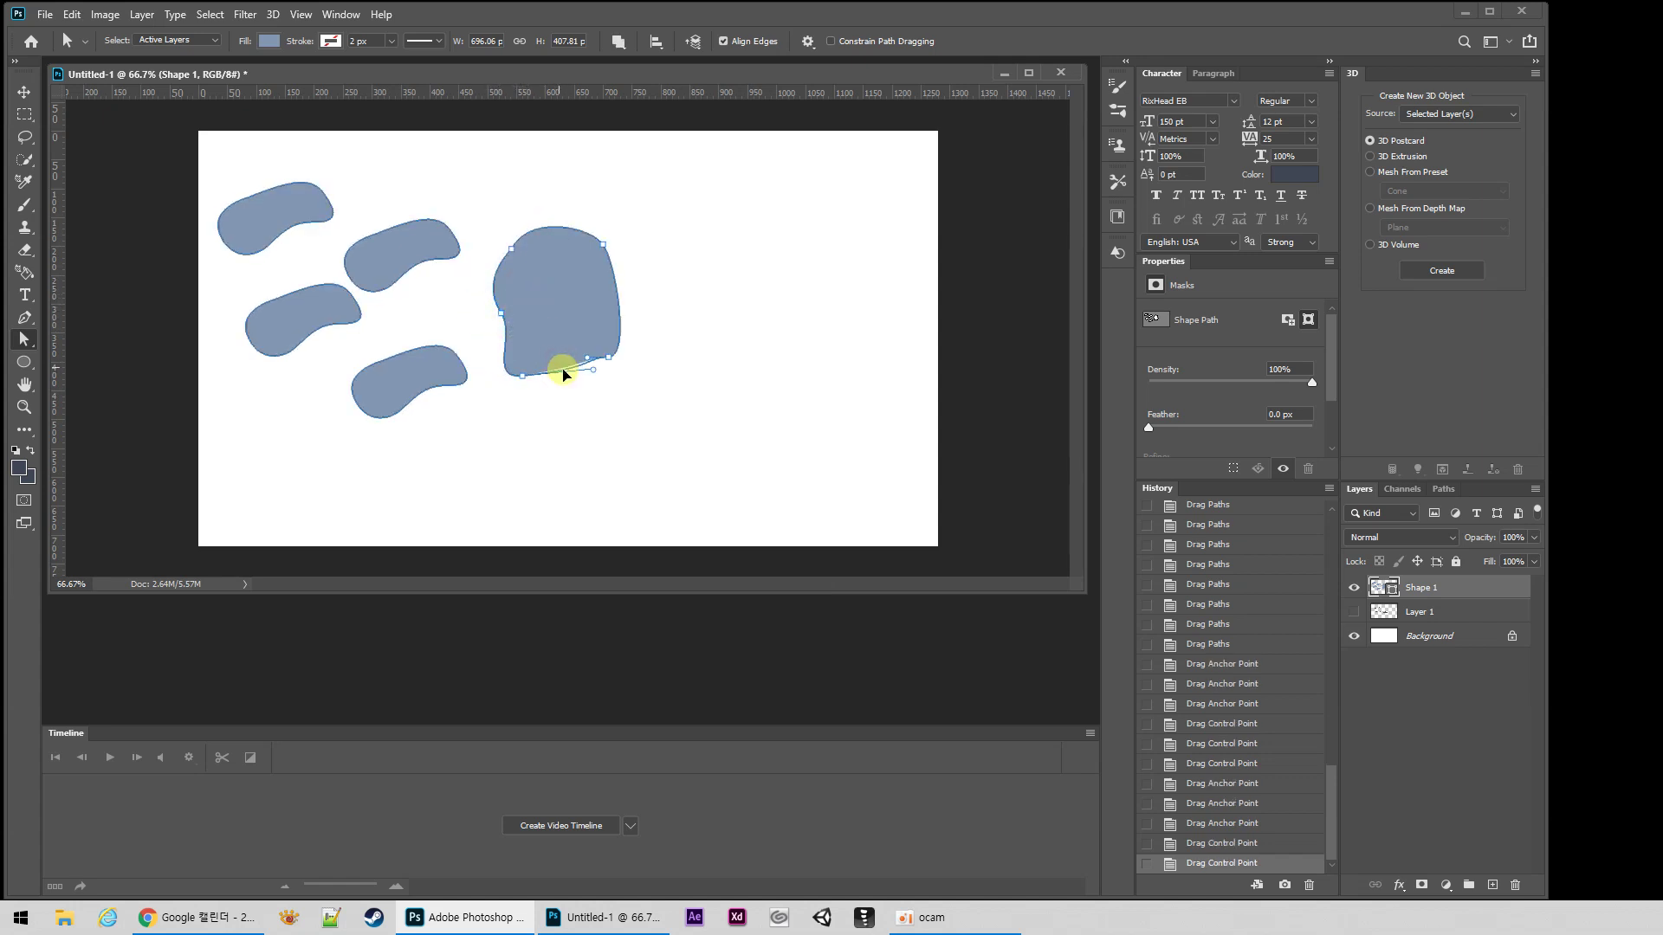
Step: Bulge the large shape's bottom edge downward, lower its bottom-right anchor point, and bend its right edge inward
{"action": "mouse_move", "coordinate": [563, 374]}
{"action": "left_mouse_down"}
{"action": "mouse_move", "coordinate": [573, 430]}
{"action": "mouse_move", "coordinate": [561, 406]}
{"action": "left_mouse_up"}
{"action": "left_click_drag", "start_coordinate": [620, 297], "coordinate": [648, 305]}
{"action": "left_click_drag", "start_coordinate": [606, 358], "coordinate": [615, 382]}
{"action": "left_click_drag", "start_coordinate": [650, 335], "coordinate": [617, 322]}
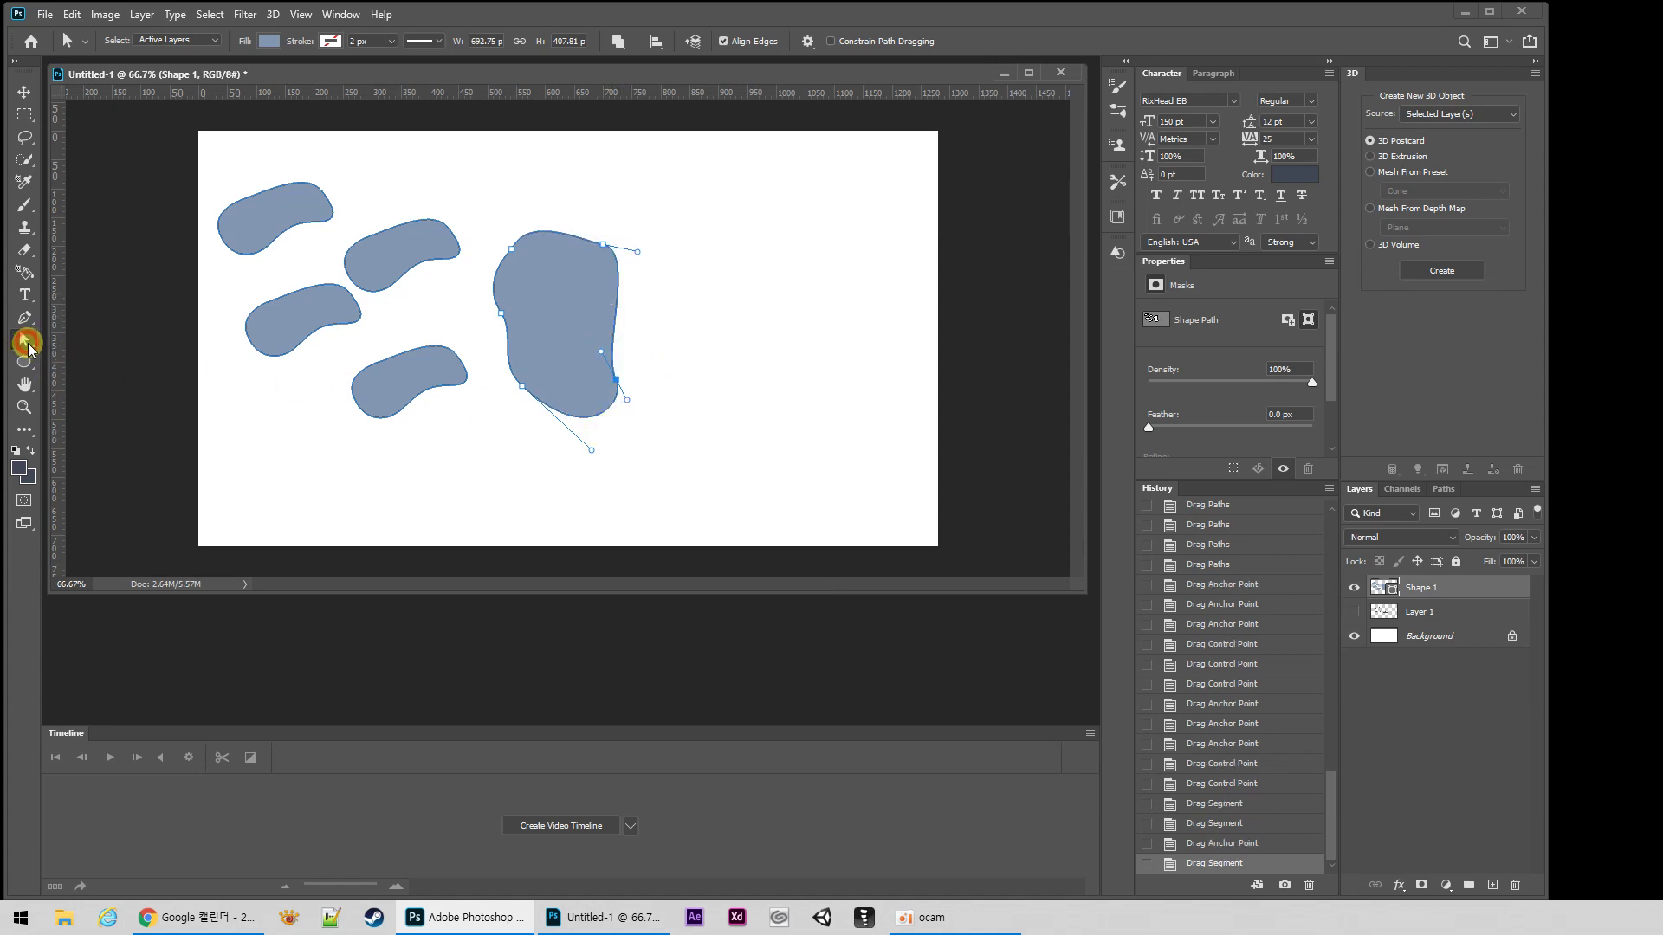
Step: Deselect and reselect the large shape with Direct Selection, picking the anchor point on its left edge at 200% zoom
{"action": "left_click", "coordinate": [28, 345]}
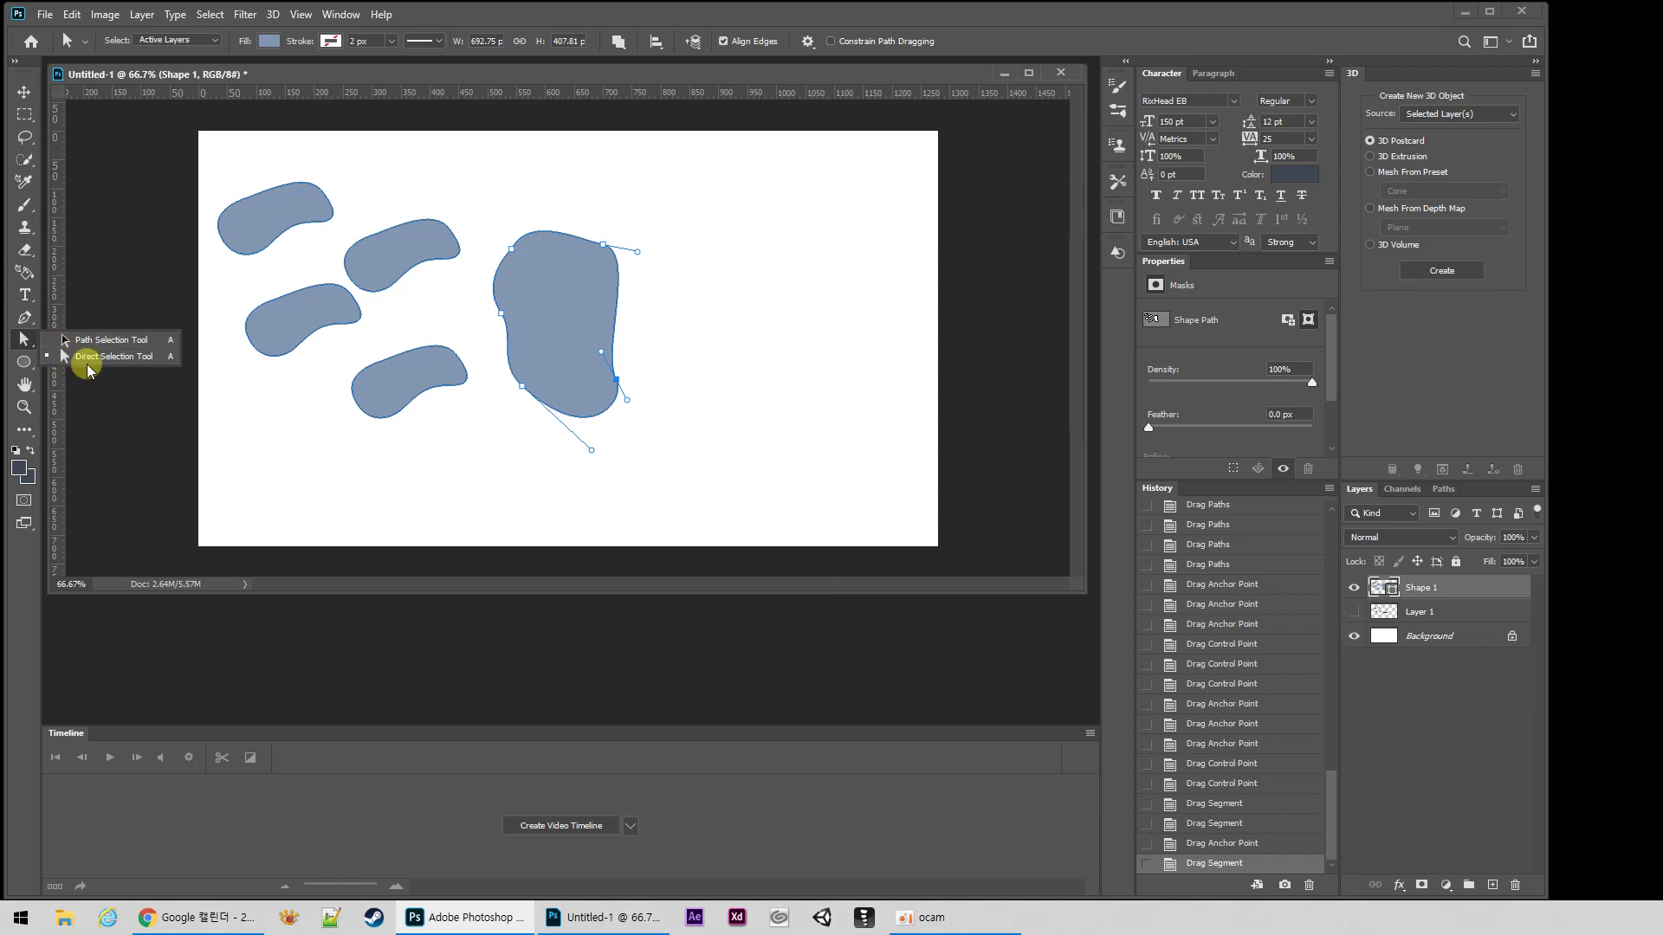
{"action": "left_click", "coordinate": [505, 449]}
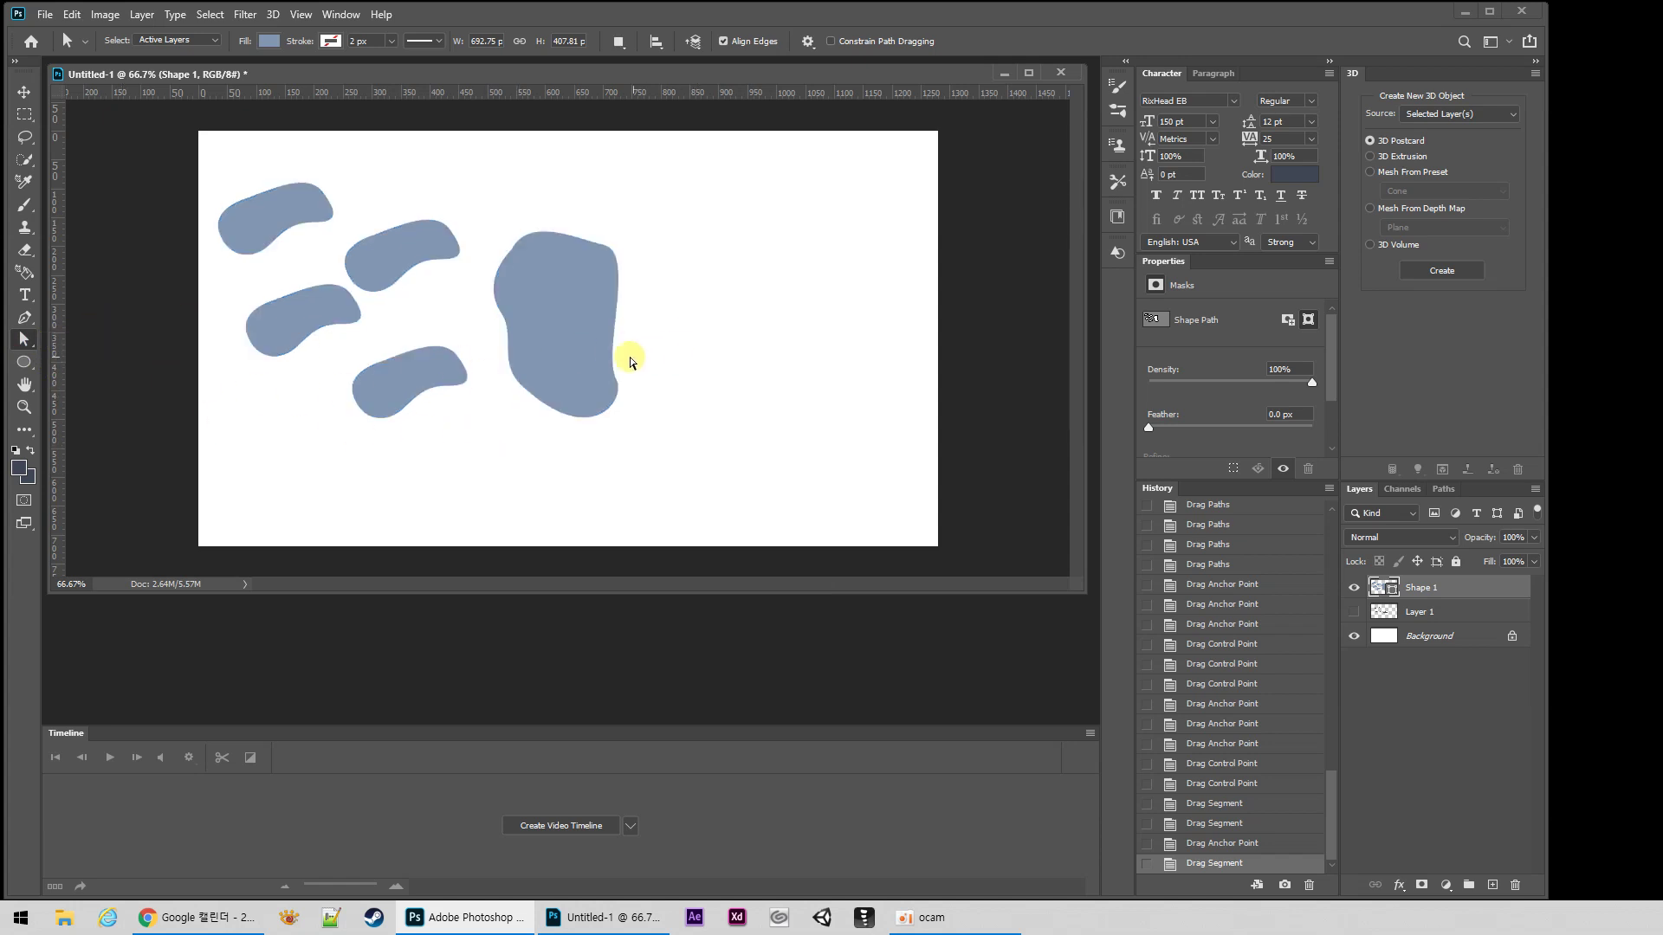
{"action": "left_click", "coordinate": [568, 307]}
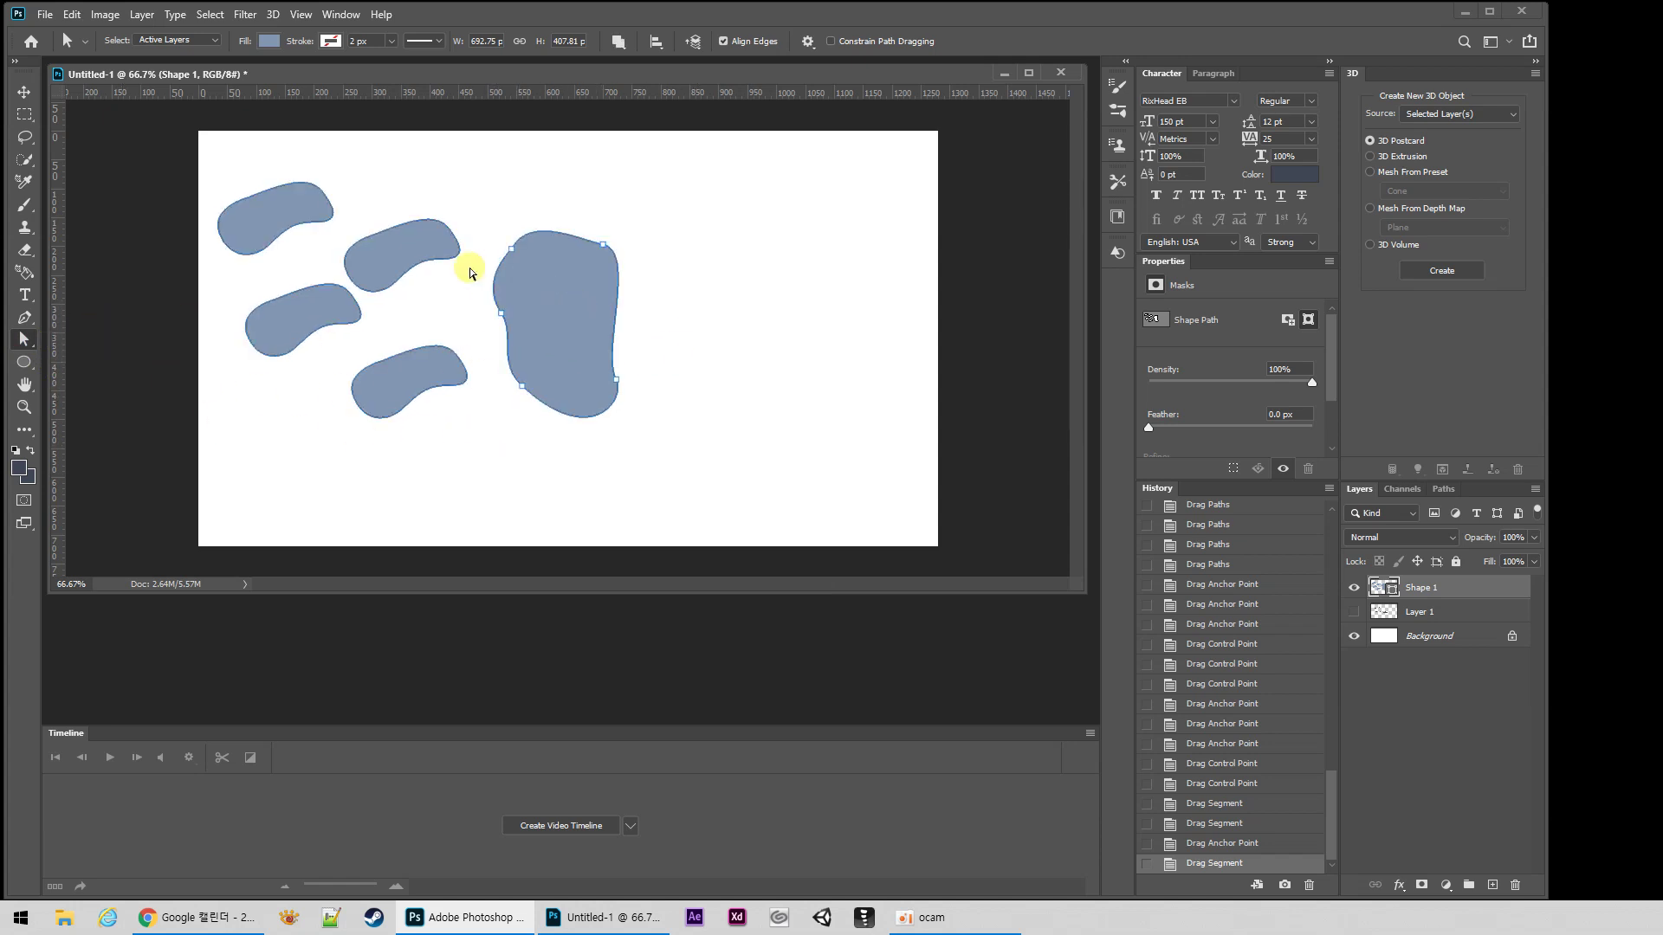
{"action": "left_click", "coordinate": [502, 313]}
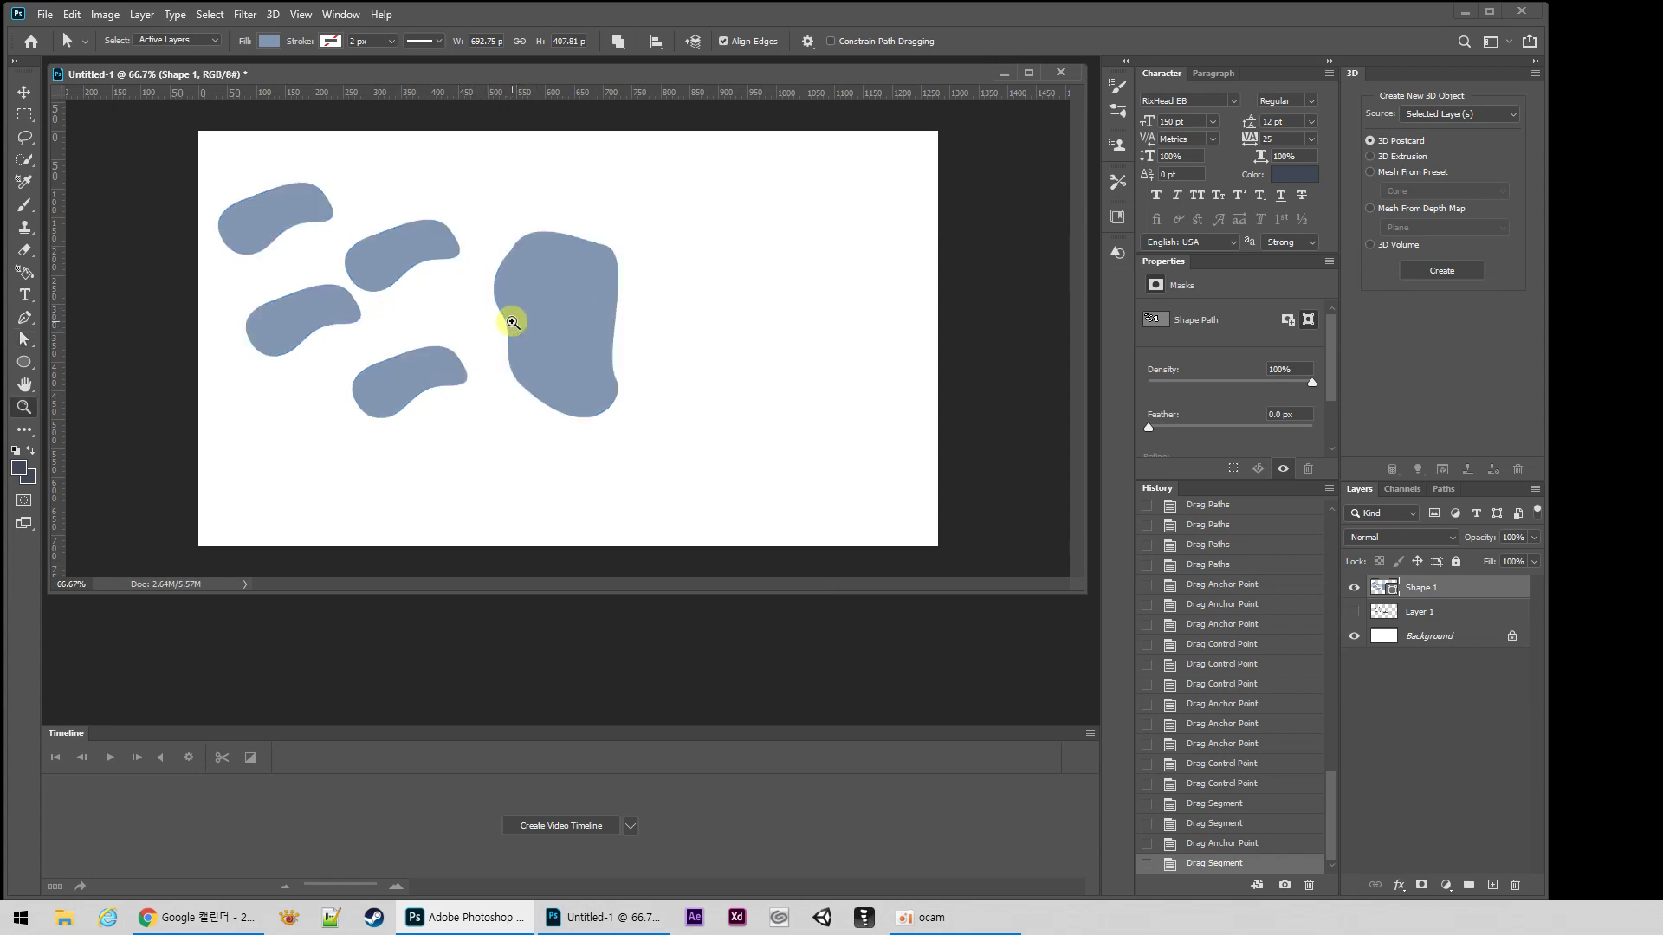
{"action": "left_click", "coordinate": [520, 313], "text": "ctrl"}
{"action": "left_click", "coordinate": [528, 312], "text": "ctrl"}
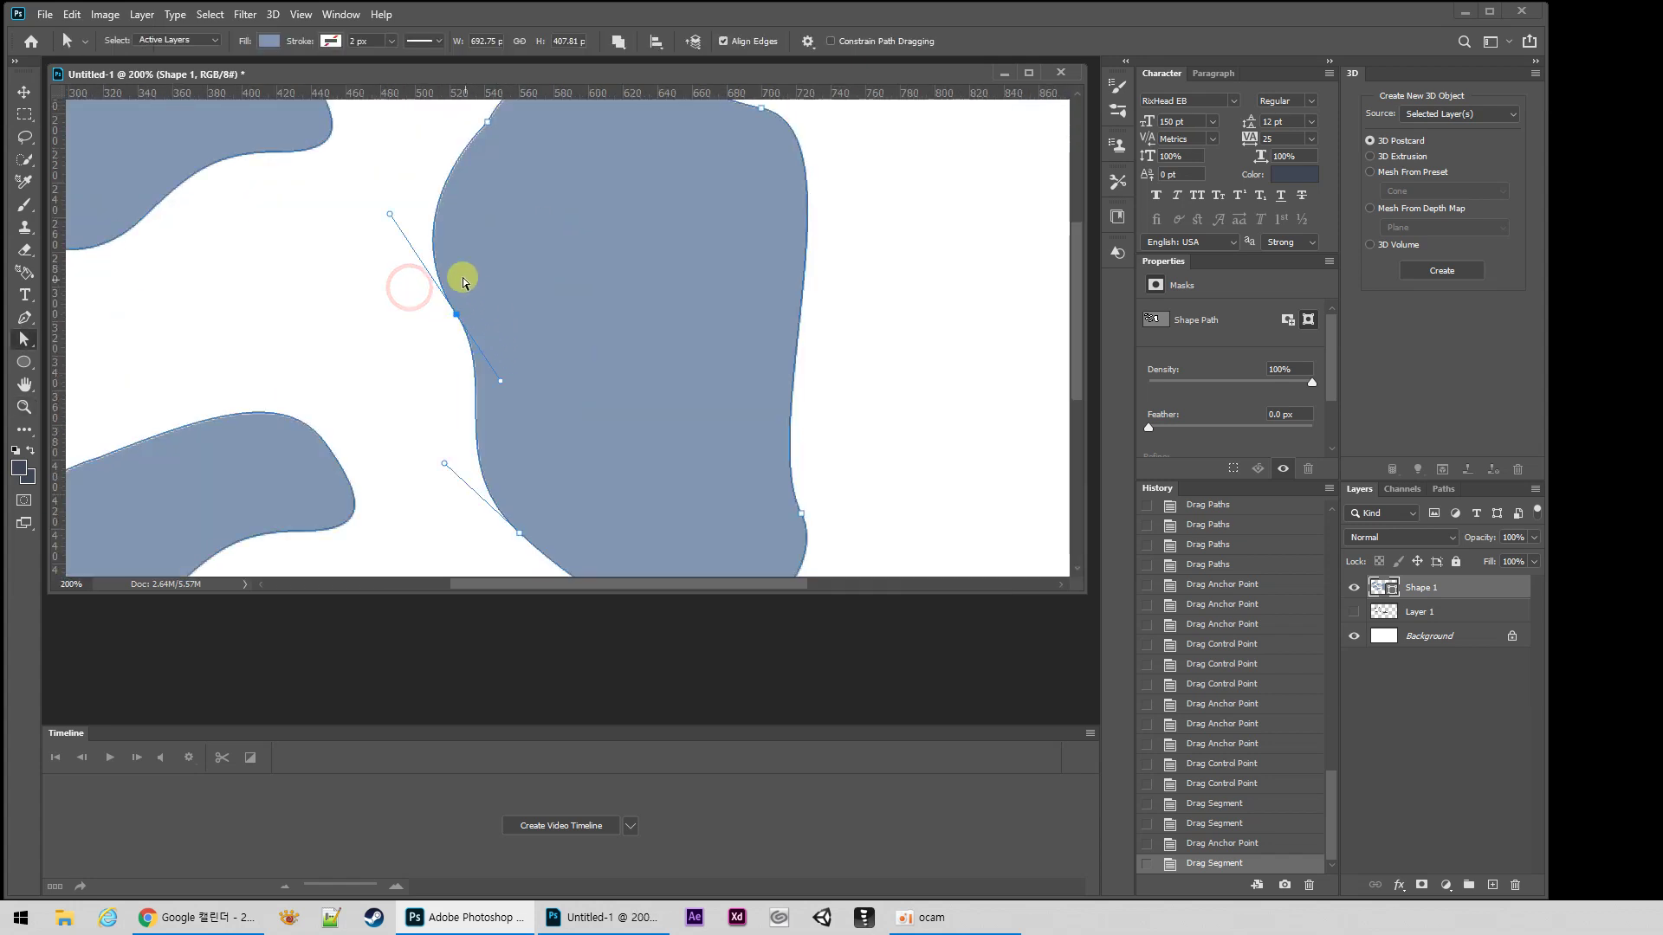
Step: Rotate the upper direction handle of the left-edge anchor point inward to straighten the large shape's left side
{"action": "left_click_drag", "start_coordinate": [390, 213], "coordinate": [416, 193]}
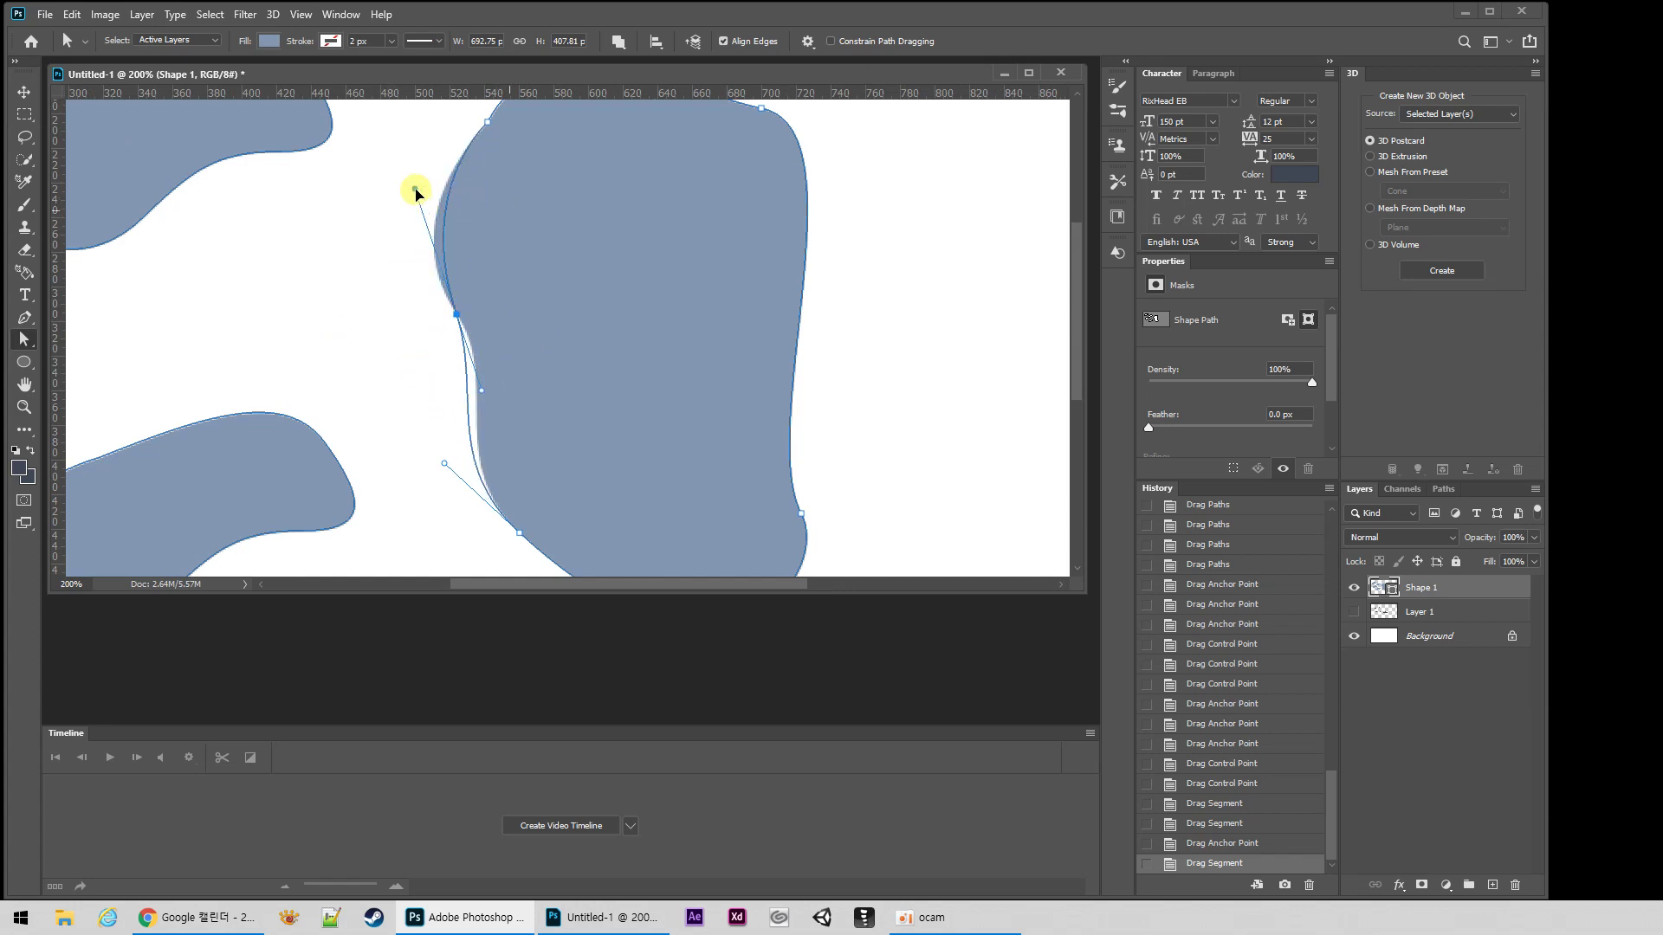
{"action": "left_click_drag", "start_coordinate": [571, 271], "coordinate": [560, 341]}
{"action": "left_click_drag", "start_coordinate": [461, 186], "coordinate": [519, 272]}
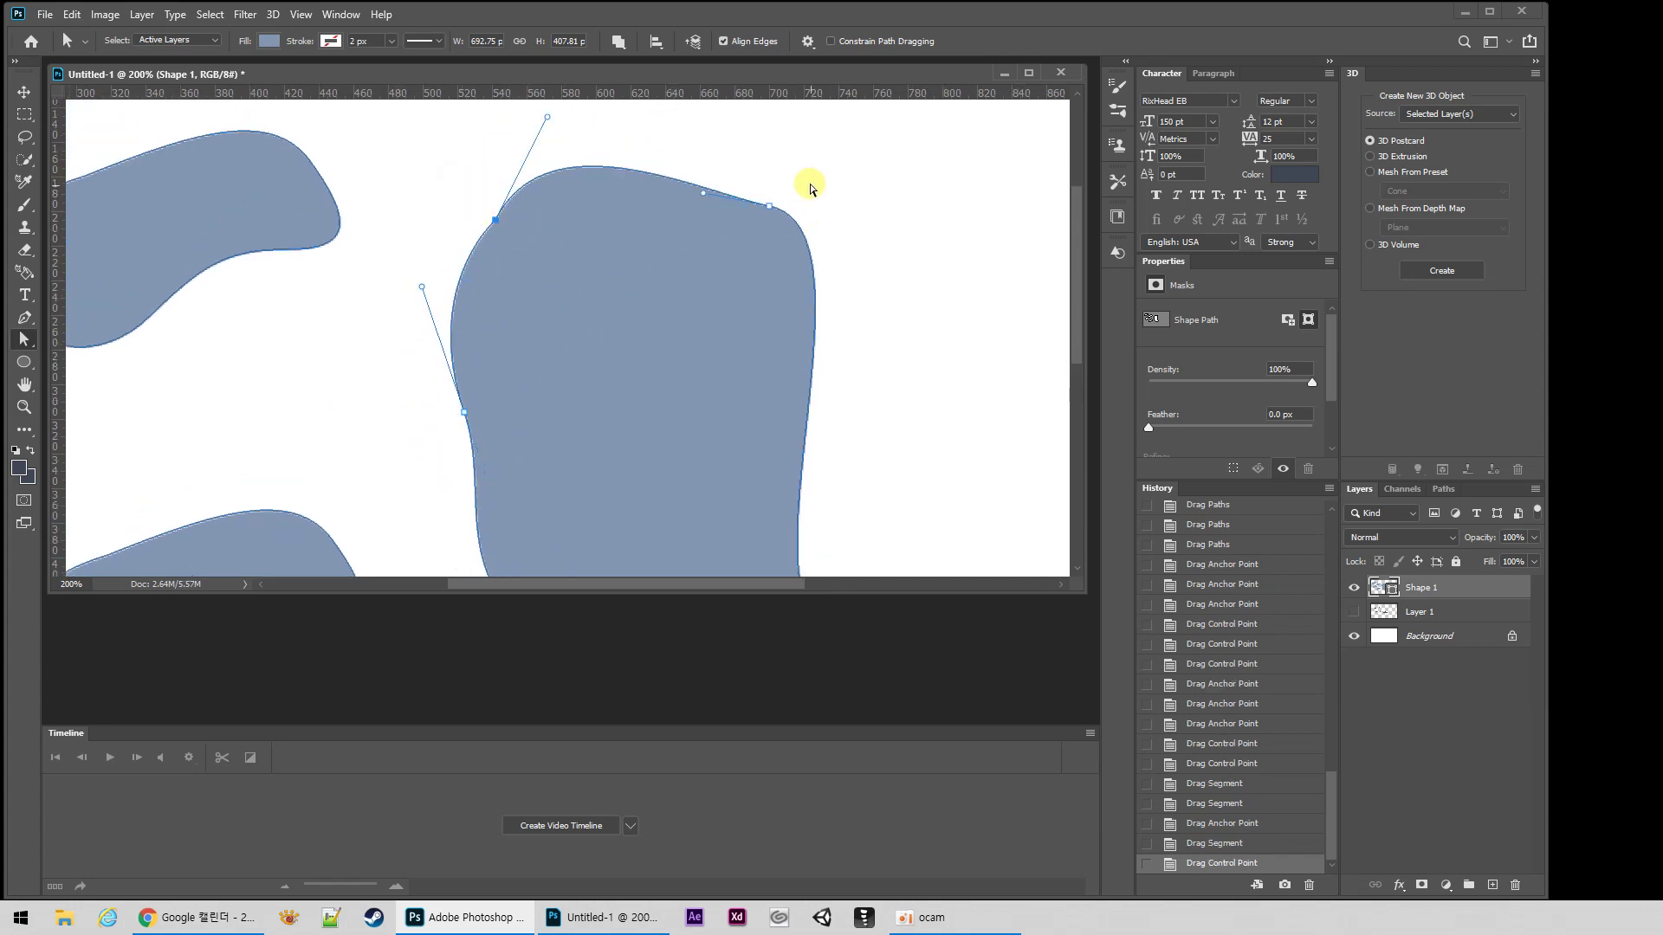
{"action": "left_click_drag", "start_coordinate": [809, 174], "coordinate": [720, 227]}
{"action": "left_click_drag", "start_coordinate": [407, 371], "coordinate": [554, 459]}
{"action": "left_click_drag", "start_coordinate": [421, 290], "coordinate": [455, 319]}
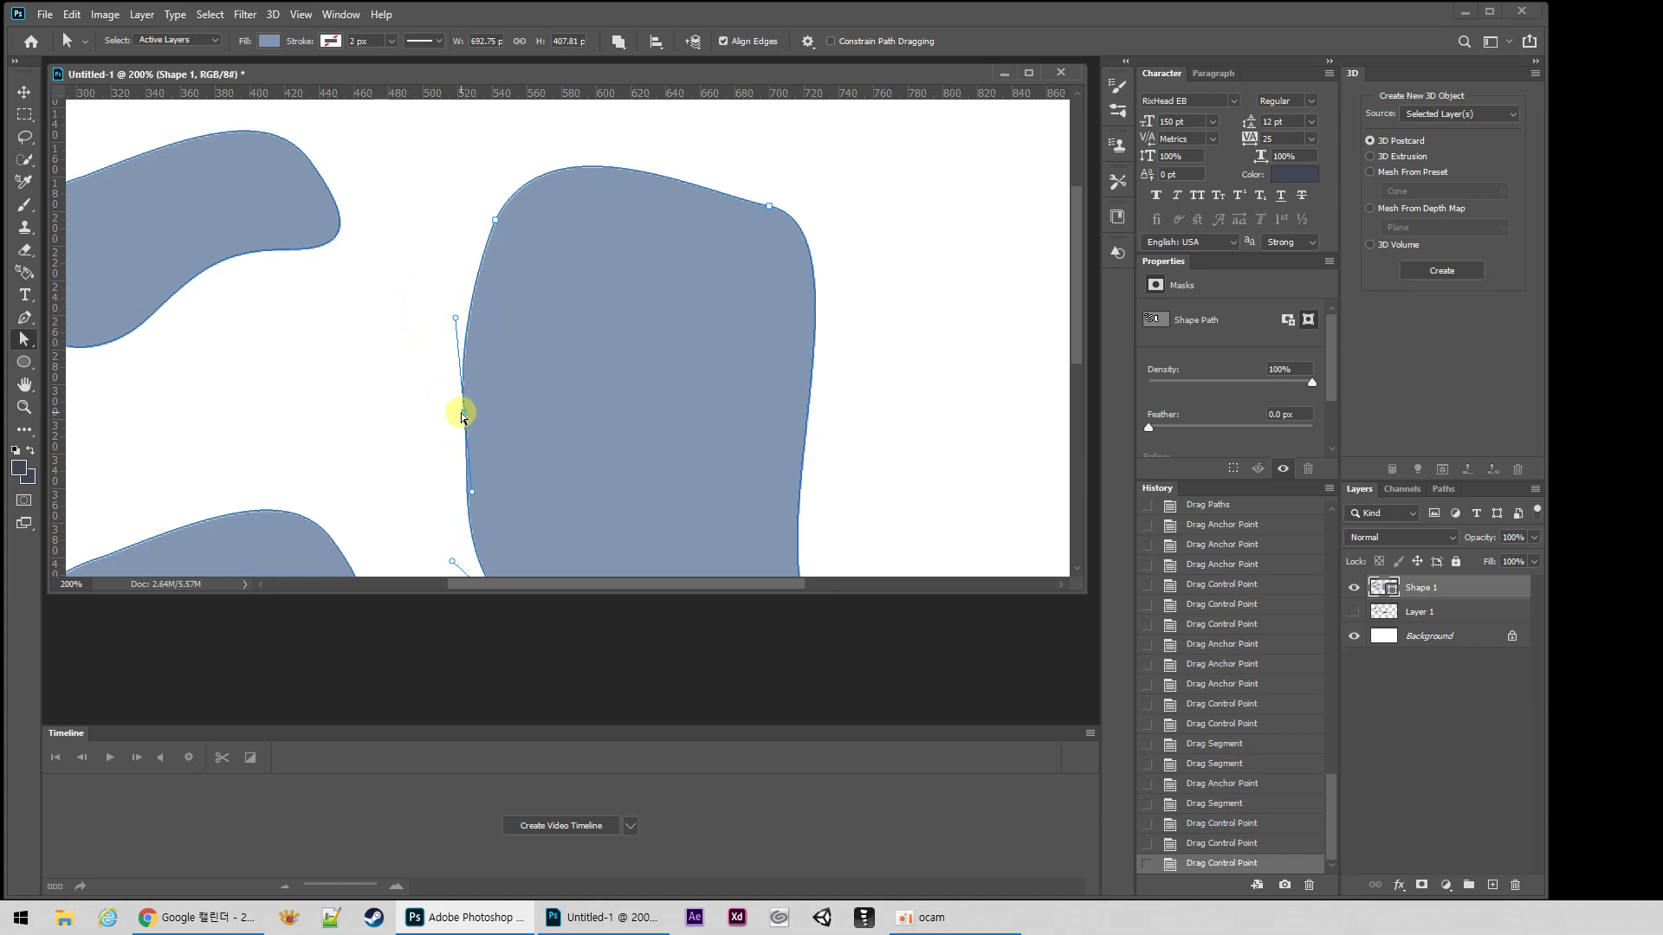
Step: Move the left-edge anchor point outward and tilt its upper direction handle toward the large shape
{"action": "left_click_drag", "start_coordinate": [462, 415], "coordinate": [416, 391]}
{"action": "left_click_drag", "start_coordinate": [405, 297], "coordinate": [432, 308]}
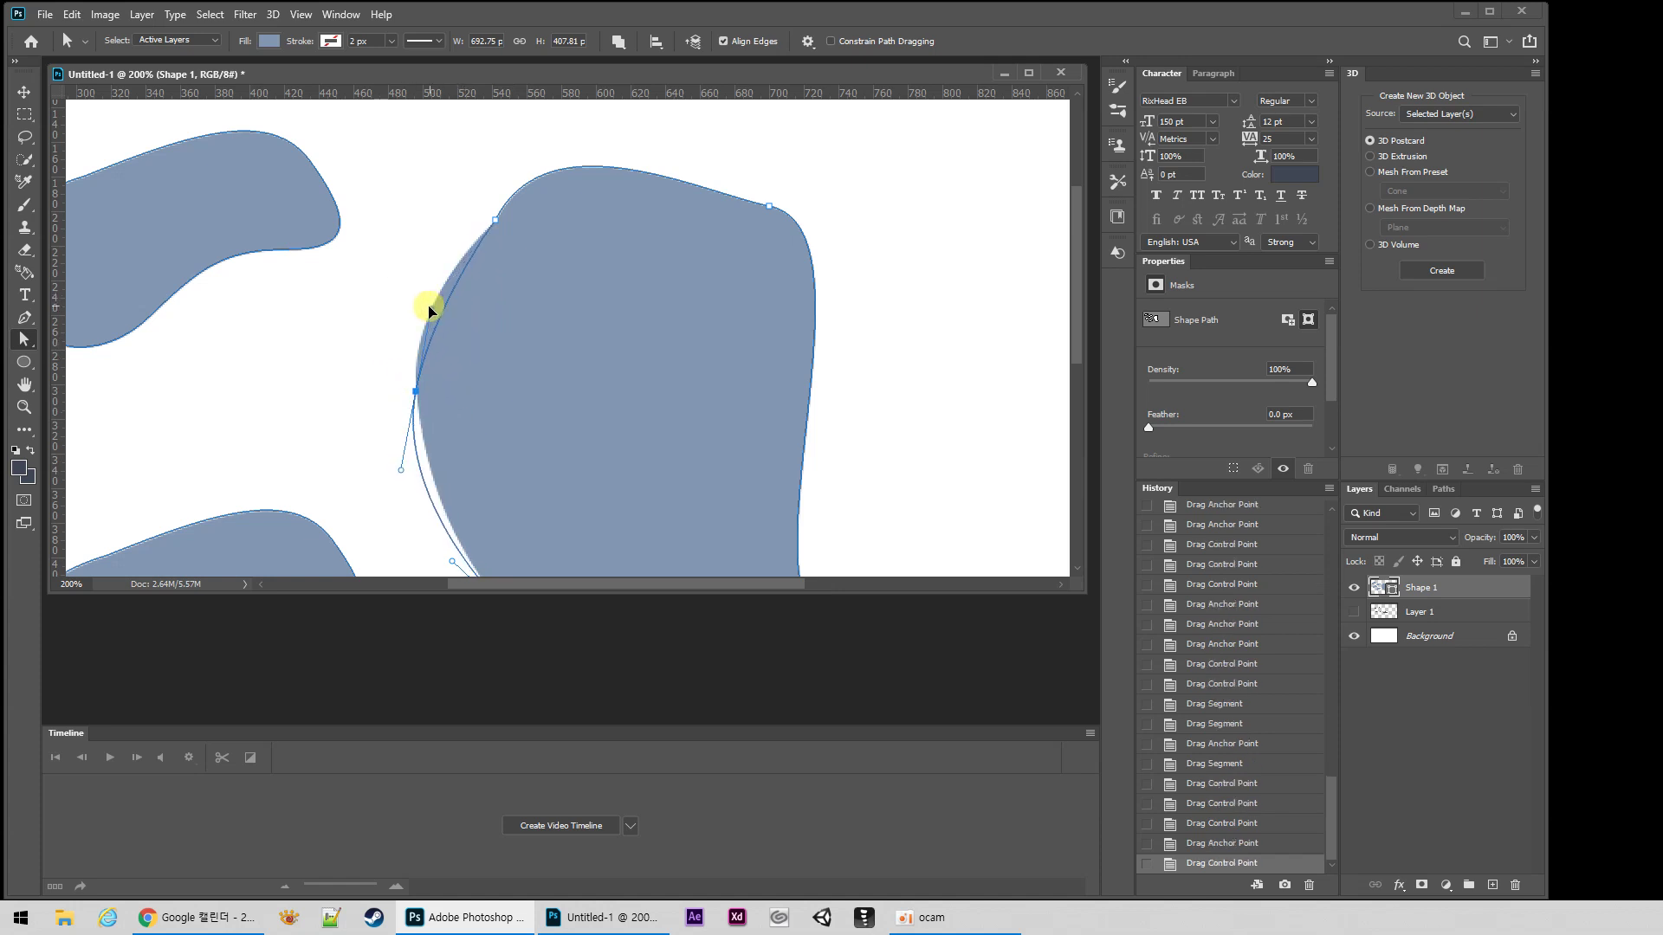
{"action": "left_click", "coordinate": [414, 389]}
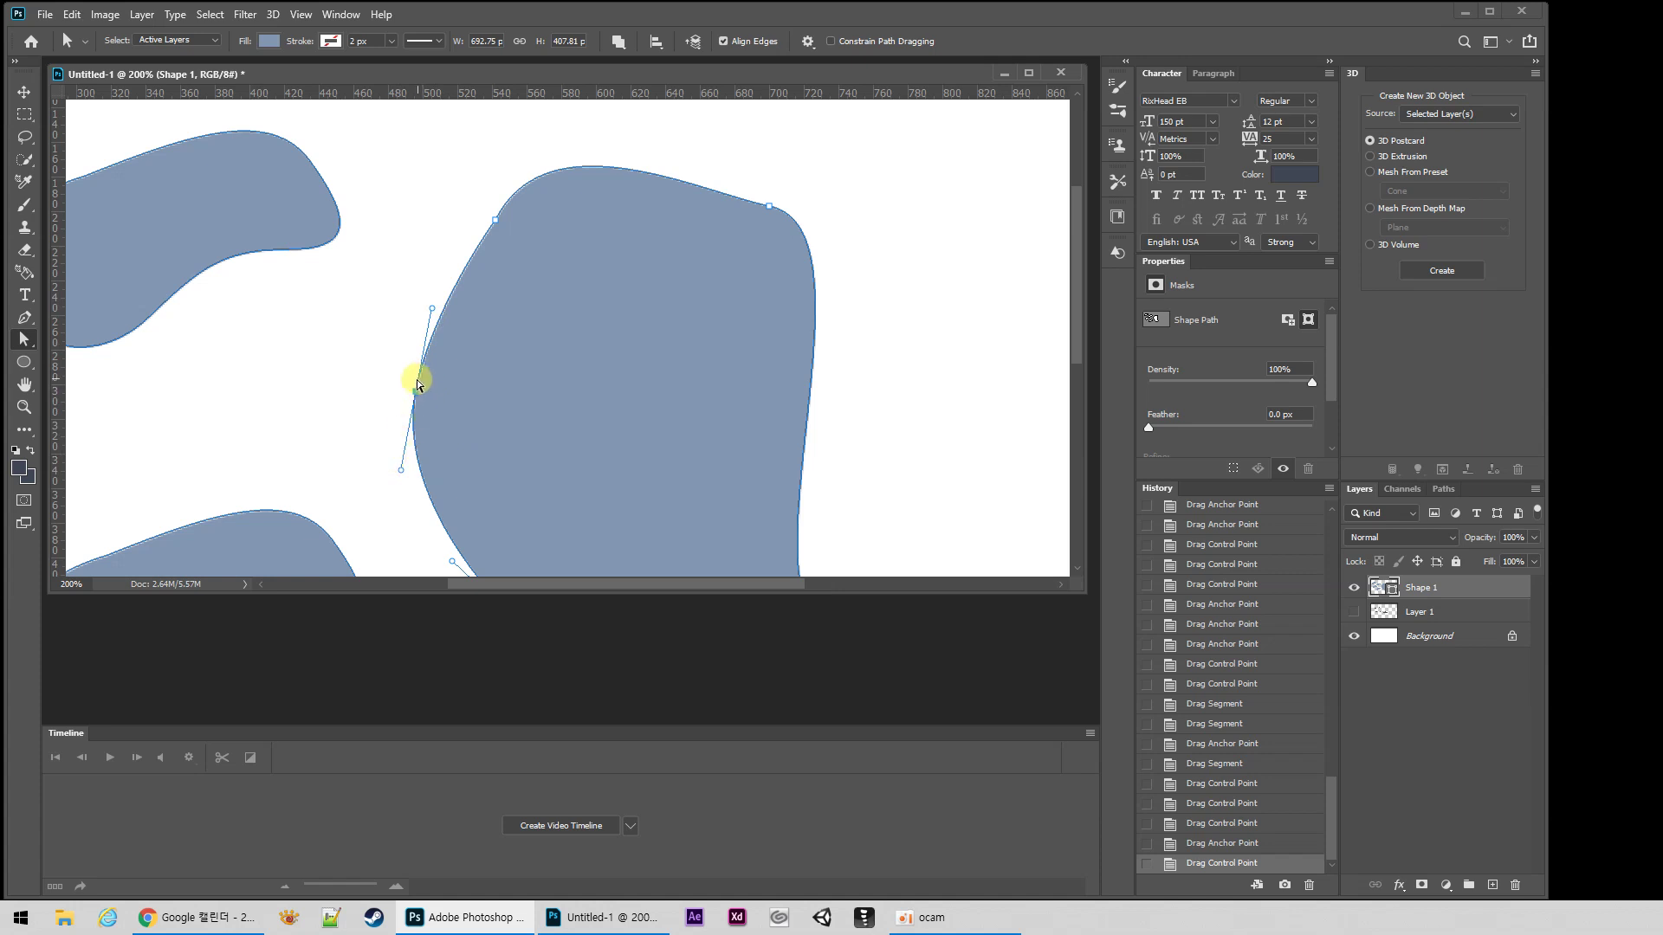
{"action": "left_click", "coordinate": [431, 310]}
{"action": "left_click", "coordinate": [416, 391]}
Step: Lengthen the left-edge anchor point's upper handle and rotate its lower handle until both stand vertical
{"action": "left_click_drag", "start_coordinate": [430, 303], "coordinate": [429, 275]}
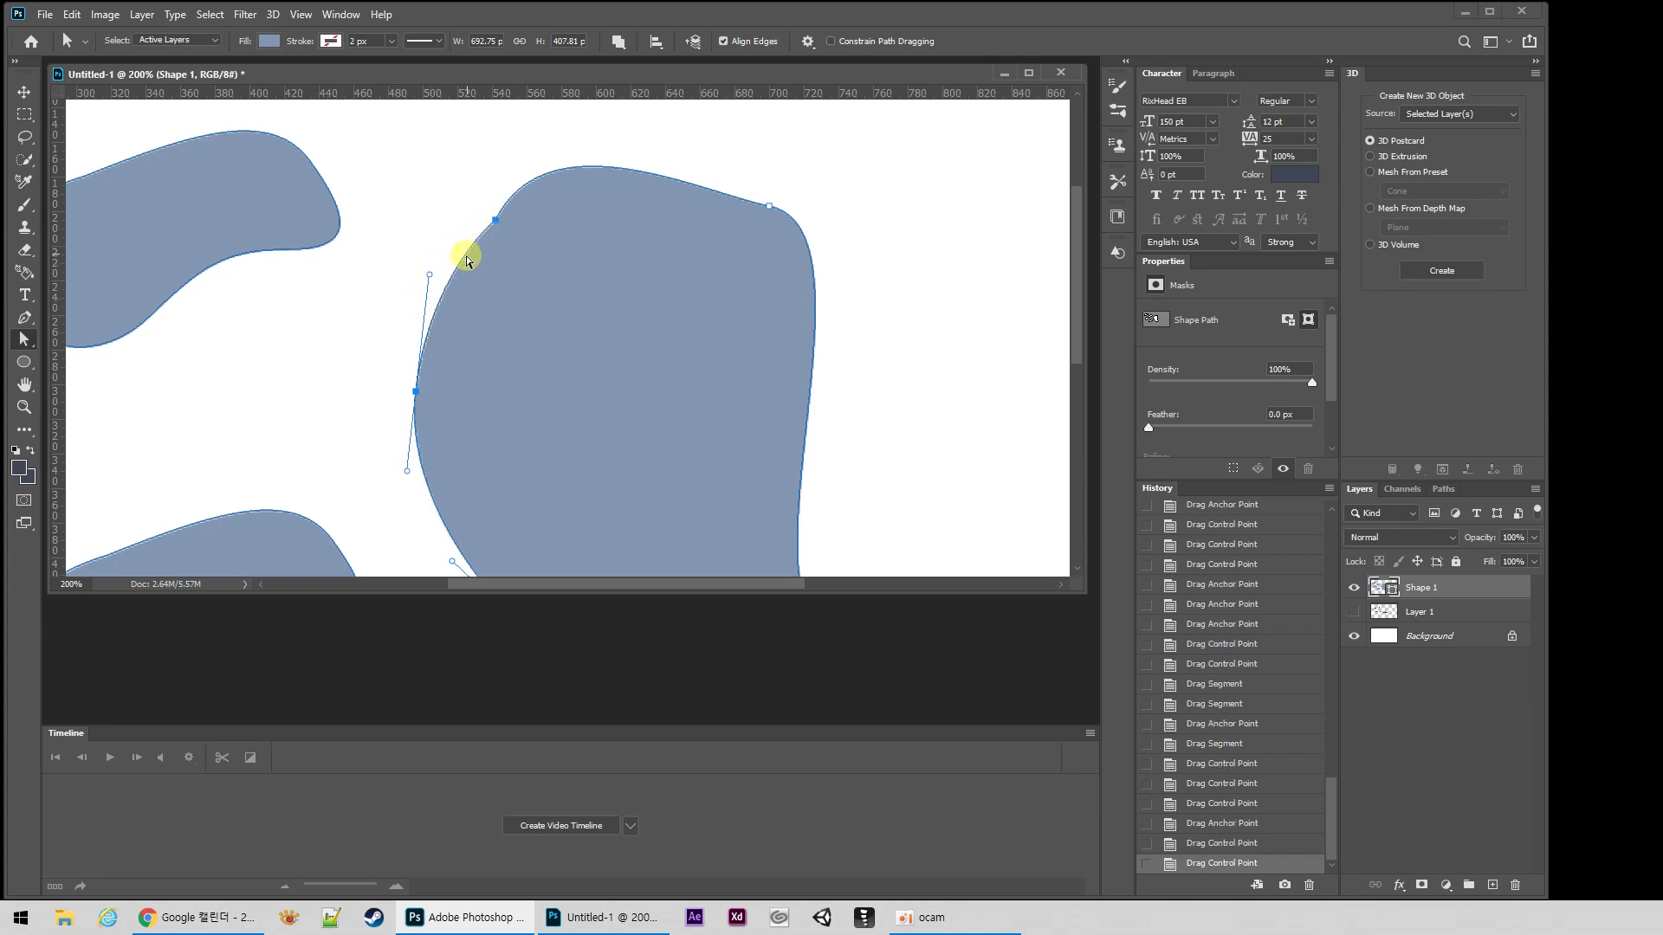
{"action": "left_click", "coordinate": [418, 364]}
{"action": "mouse_move", "coordinate": [407, 472]}
{"action": "left_mouse_down"}
{"action": "mouse_move", "coordinate": [375, 460]}
{"action": "mouse_move", "coordinate": [415, 477]}
{"action": "left_mouse_up"}
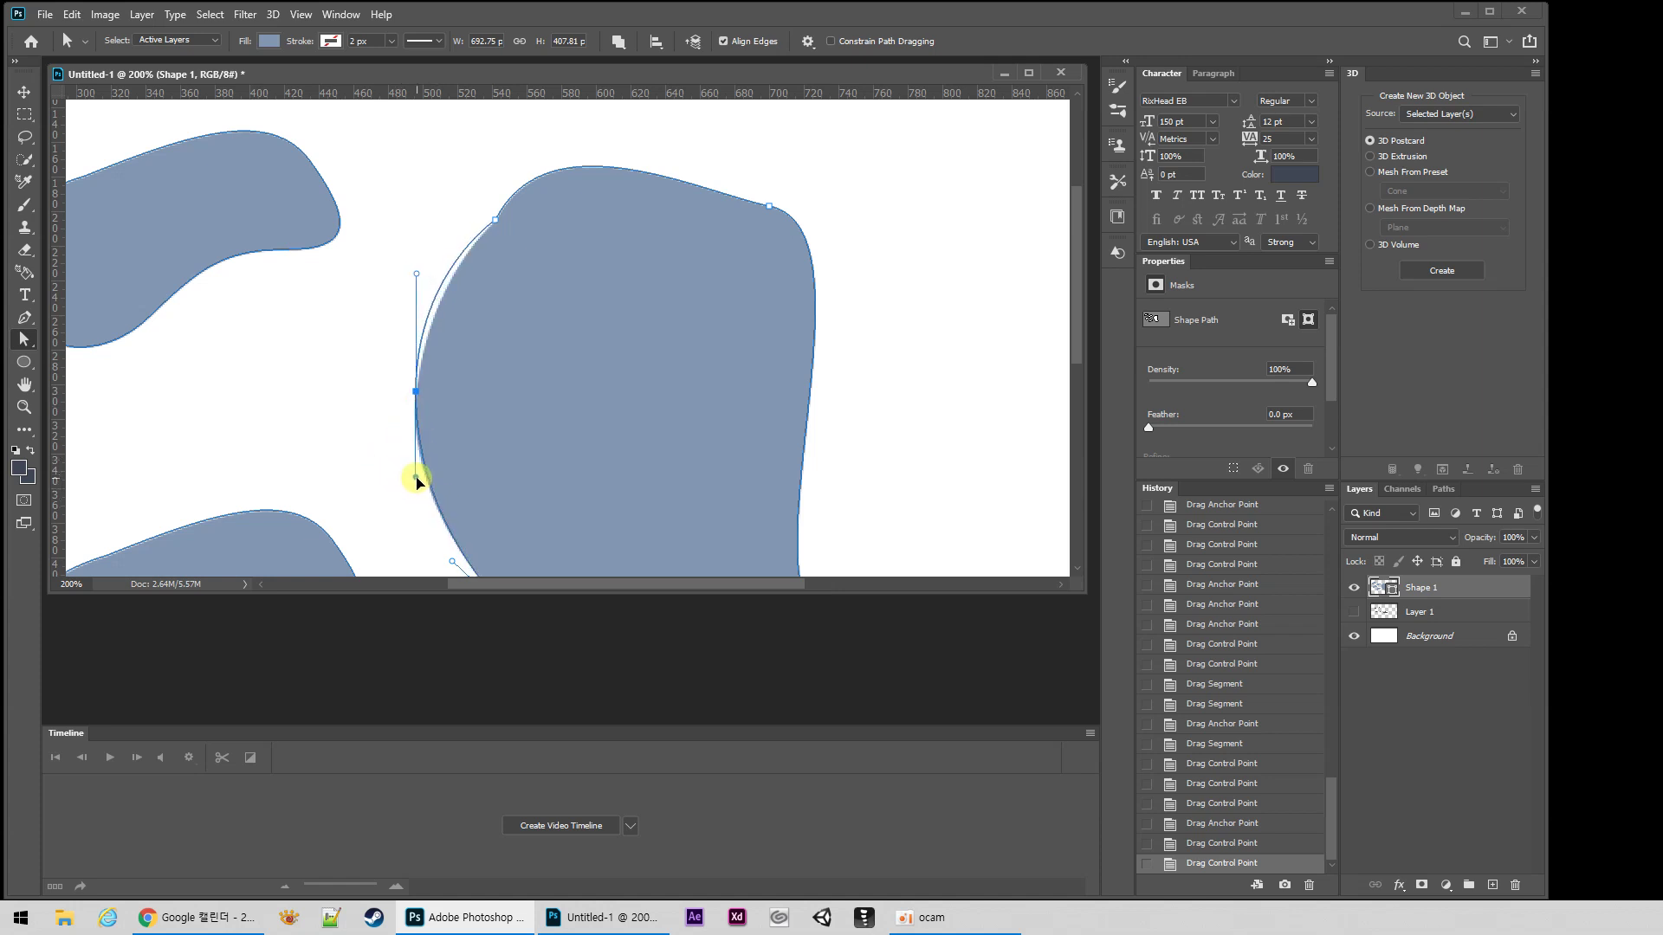
Step: Examine the left-edge anchor point and its direction line against the curve at 3200% zoom
{"action": "key", "text": "z"}
{"action": "left_click", "coordinate": [414, 385]}
{"action": "left_click", "coordinate": [415, 374]}
{"action": "left_click", "coordinate": [423, 369]}
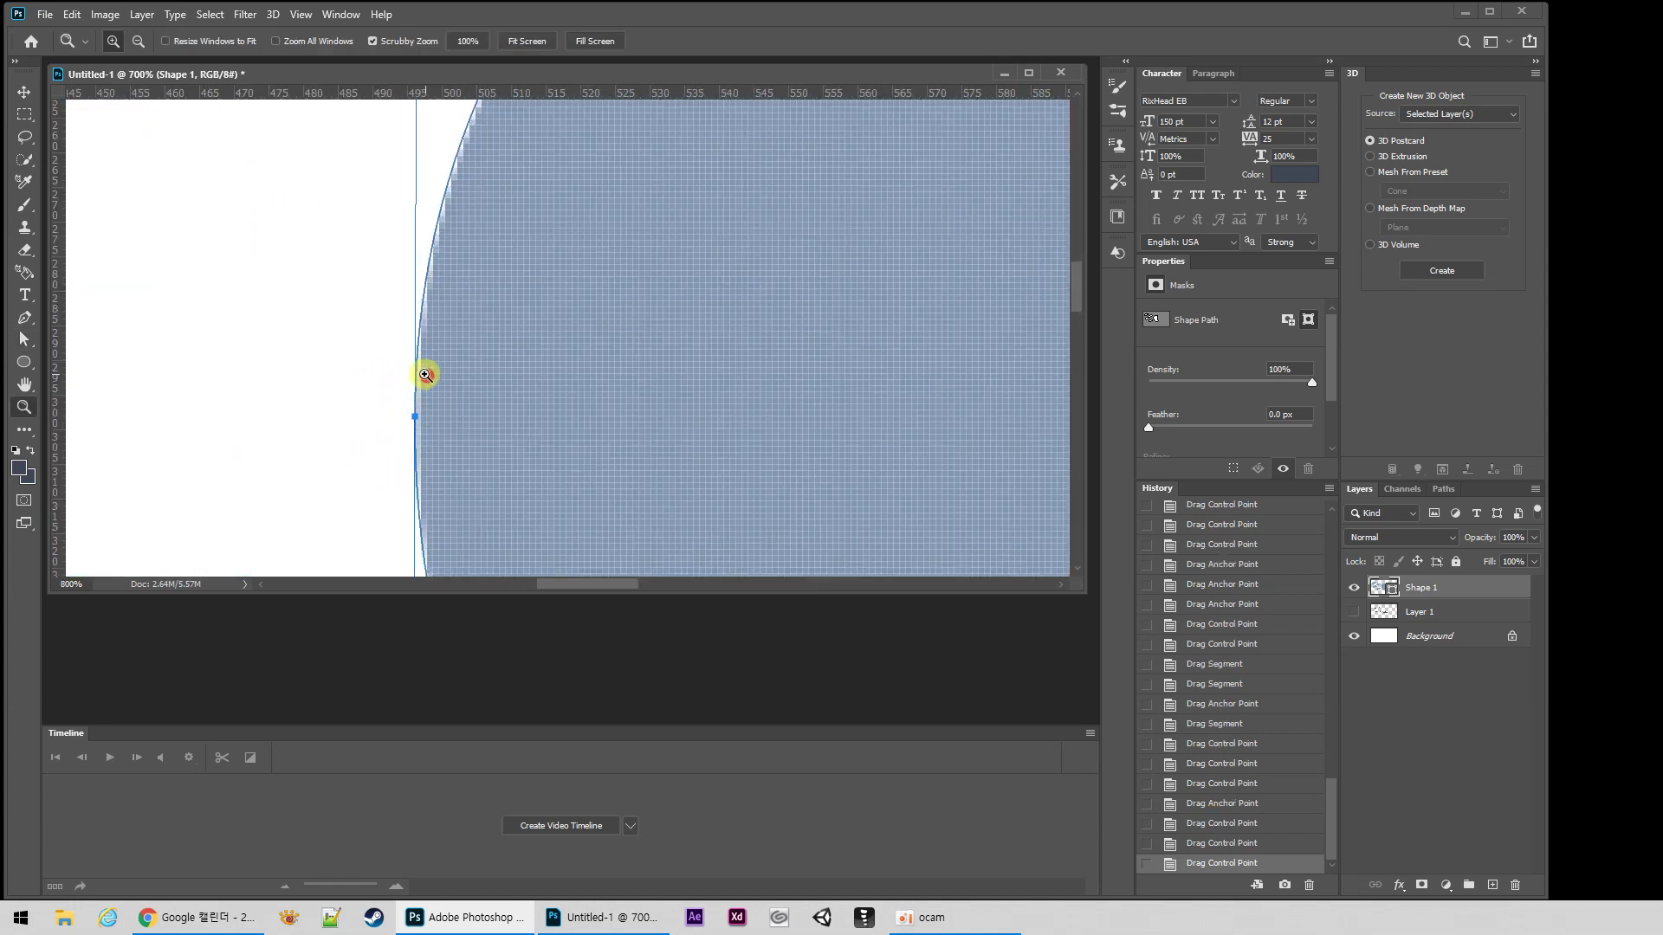
{"action": "left_click", "coordinate": [422, 374]}
{"action": "key", "text": "a"}
{"action": "left_click", "coordinate": [396, 369], "text": "ctrl"}
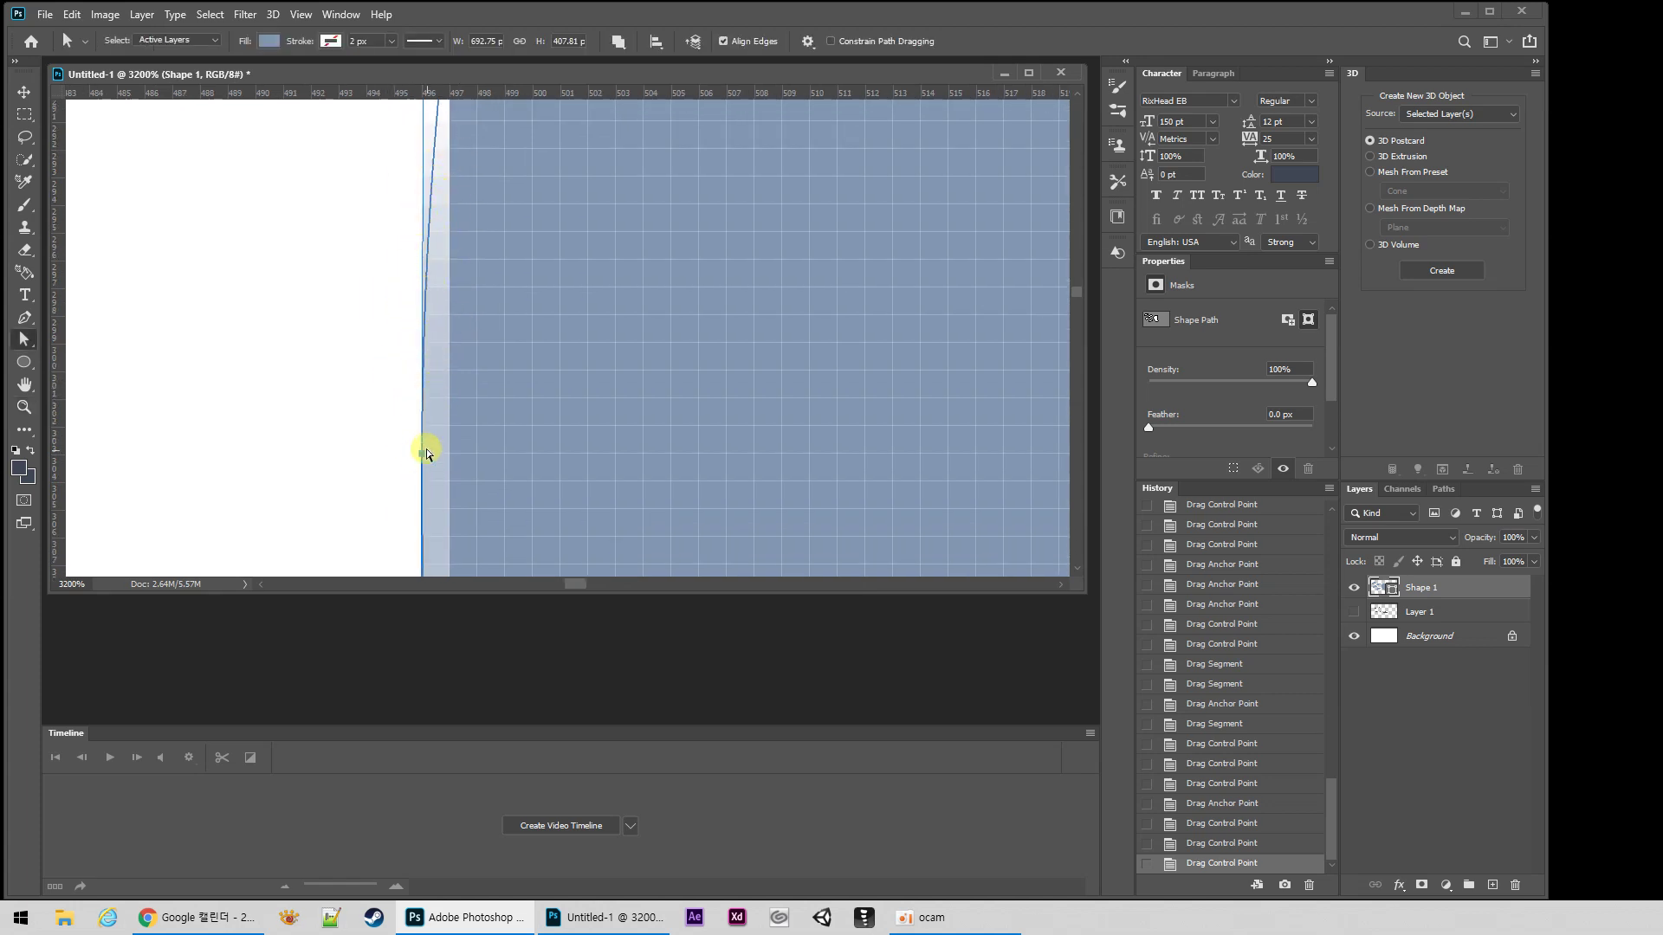
{"action": "left_click_drag", "start_coordinate": [426, 453], "coordinate": [443, 263]}
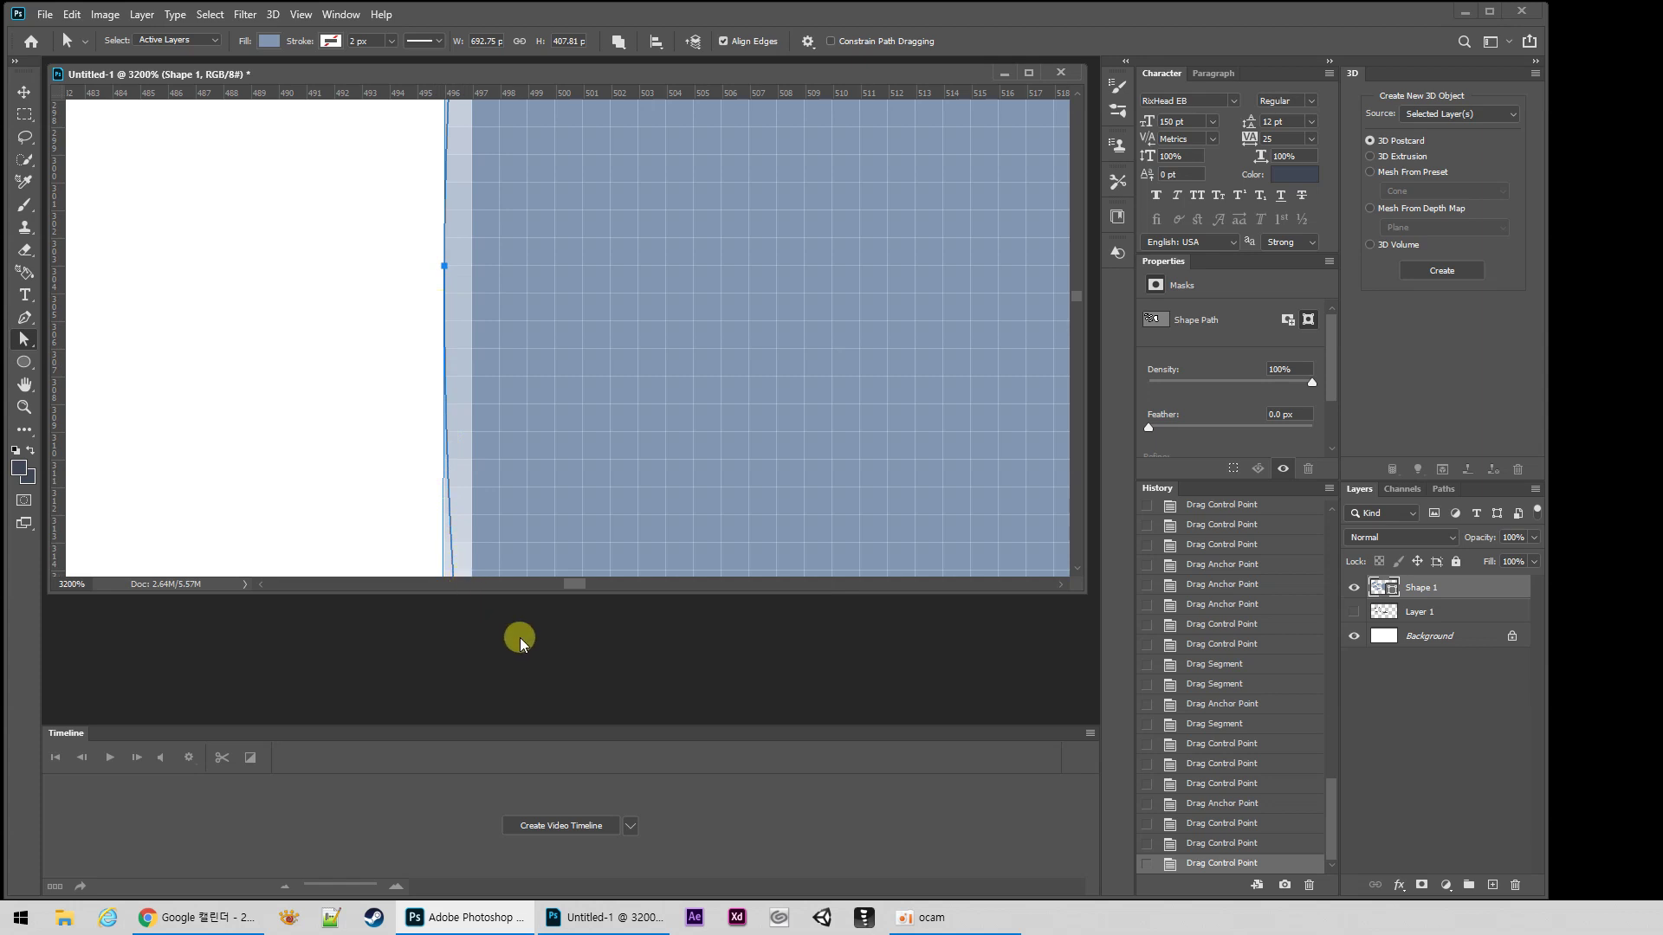
Step: Shorten the left-edge anchor point's upper direction handle at 300% zoom, tilting it slightly toward the large shape
{"action": "double_click", "coordinate": [24, 406]}
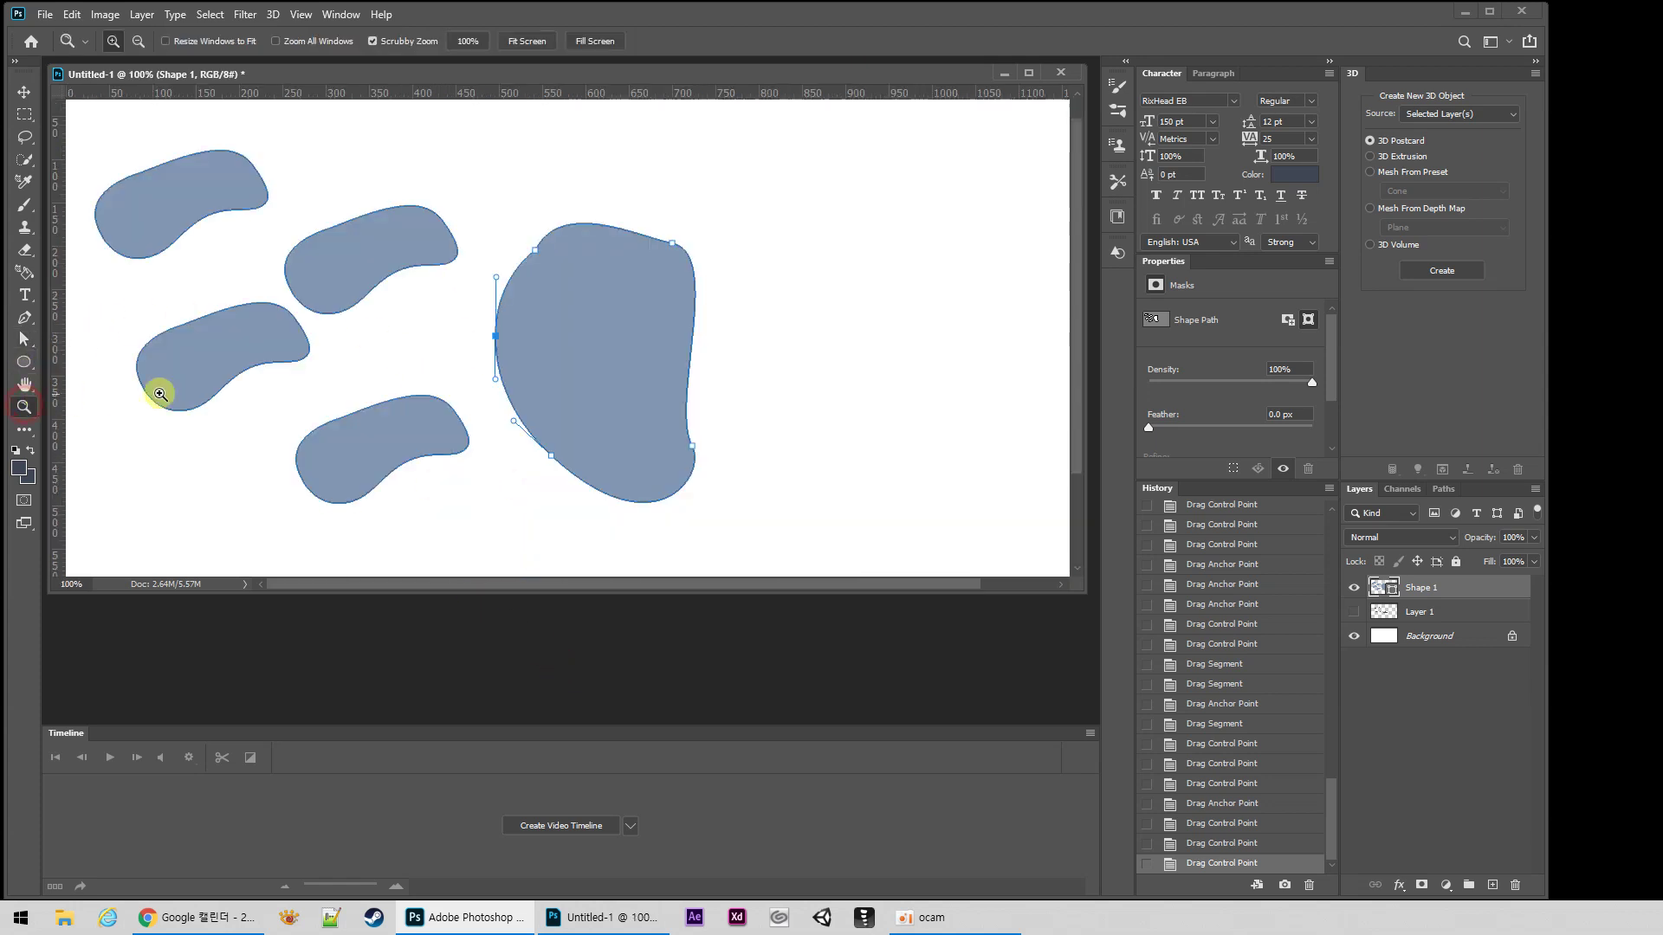
{"action": "left_click", "coordinate": [458, 337]}
{"action": "left_click", "coordinate": [530, 338]}
{"action": "key", "text": "a"}
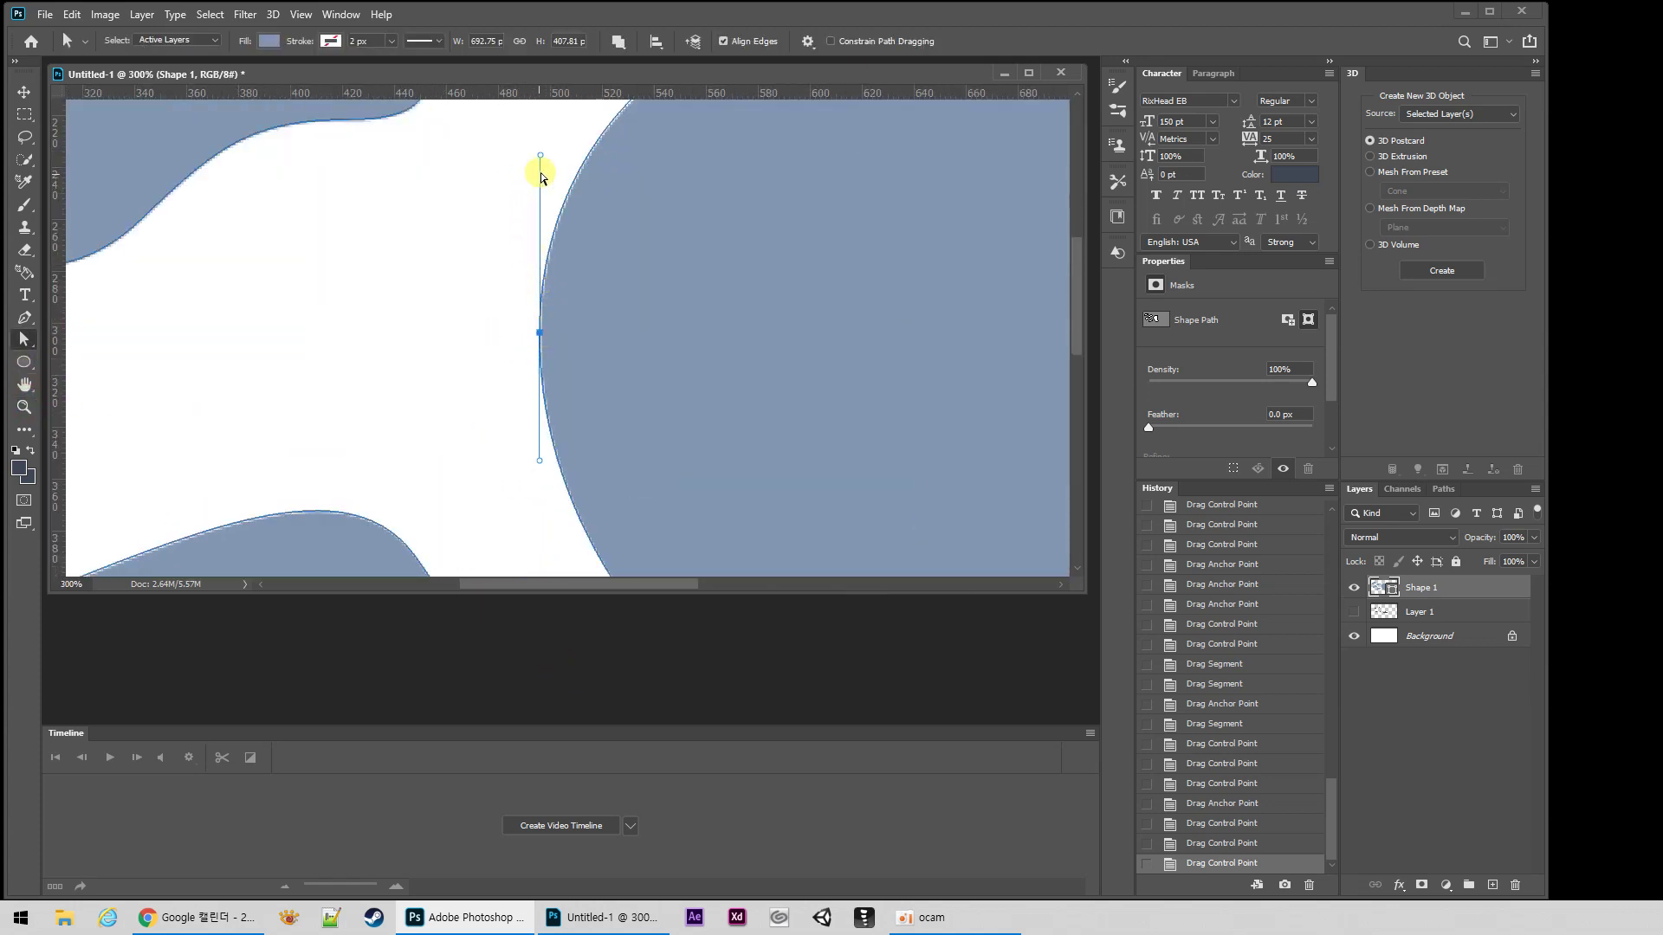
{"action": "left_click_drag", "start_coordinate": [539, 157], "coordinate": [544, 222]}
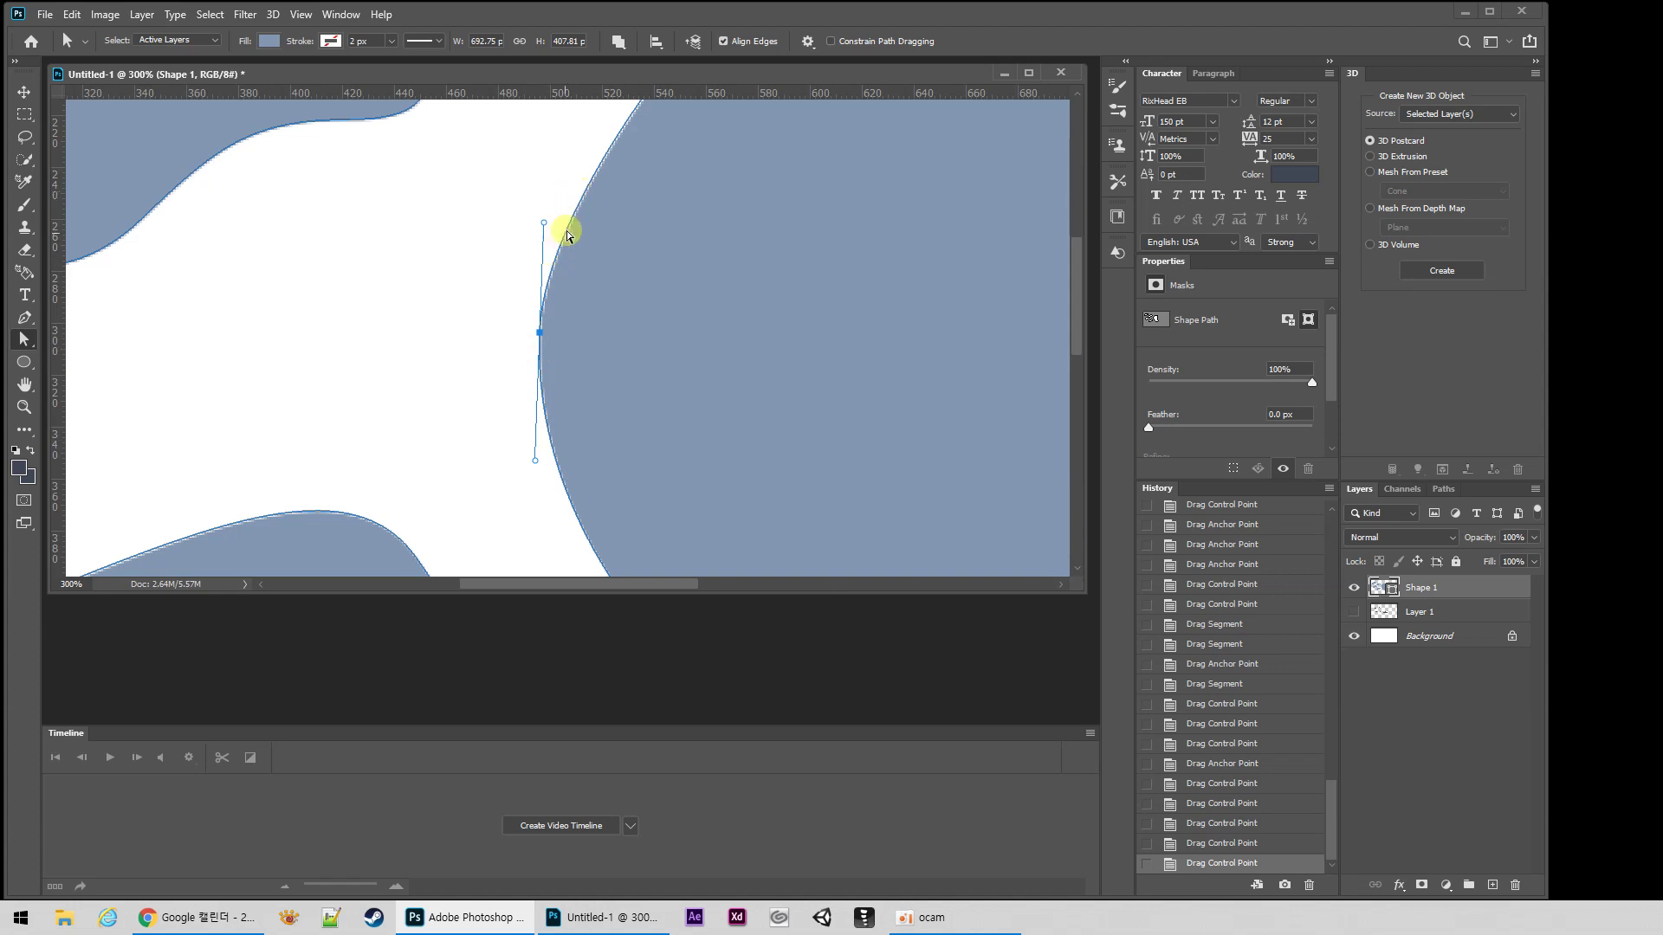
Step: Reselect the large shape's left-edge anchor point and shorten its upper direction handle slightly at 200% zoom
{"action": "left_click", "coordinate": [540, 331]}
{"action": "left_click", "coordinate": [489, 354]}
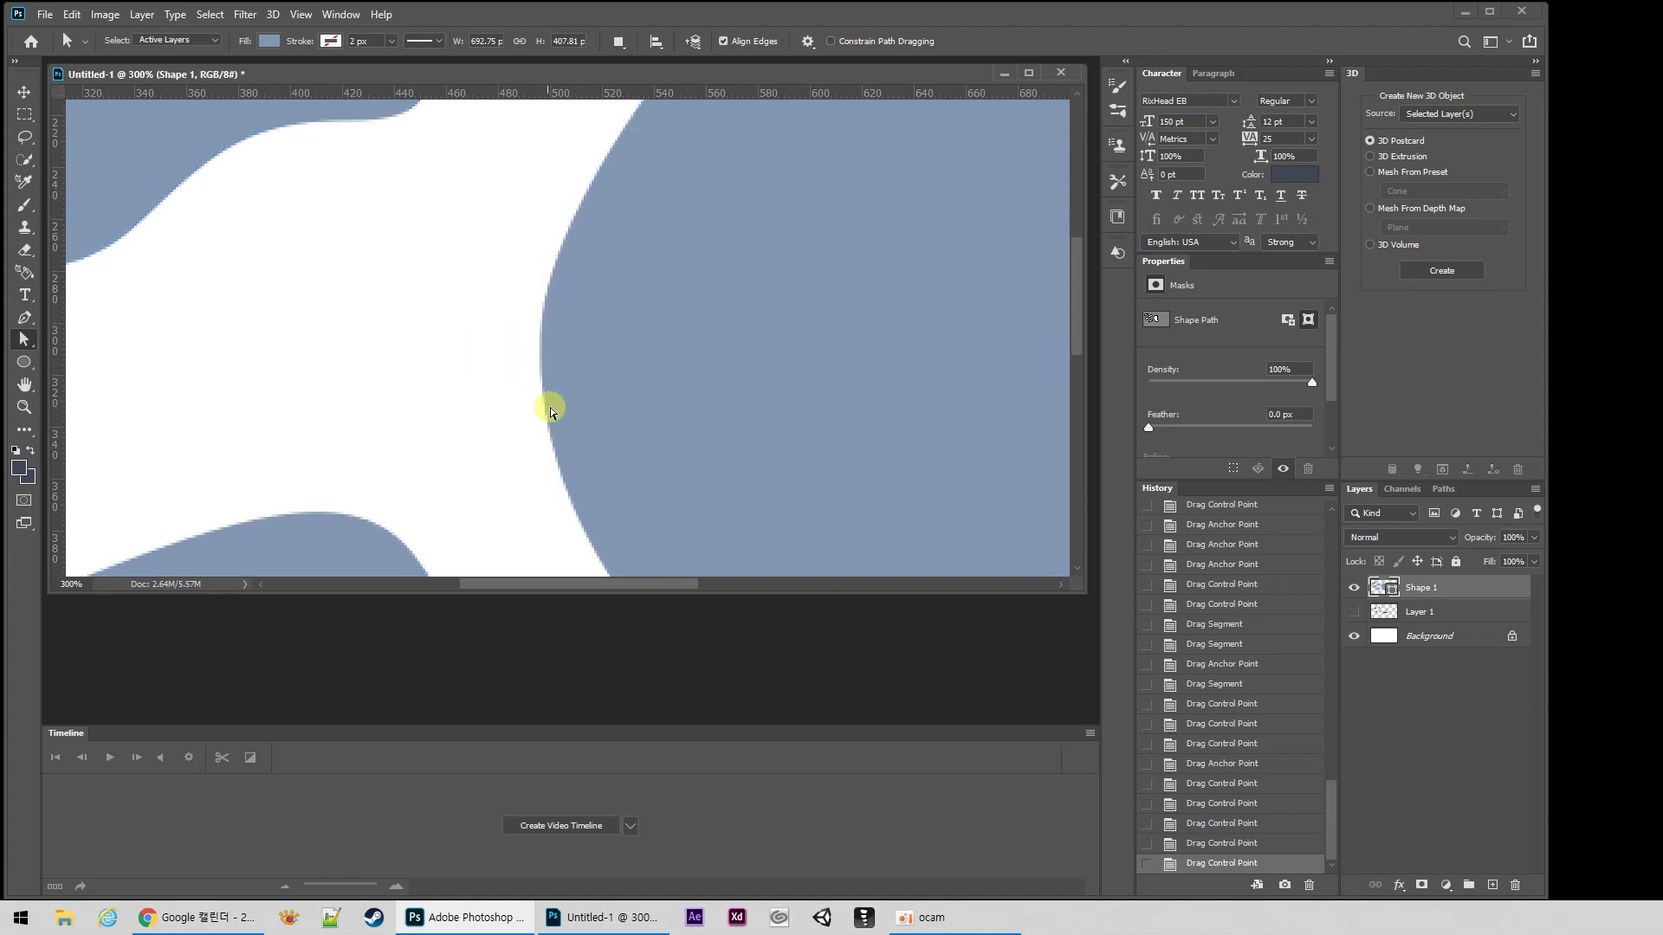
{"action": "left_click", "coordinate": [558, 310]}
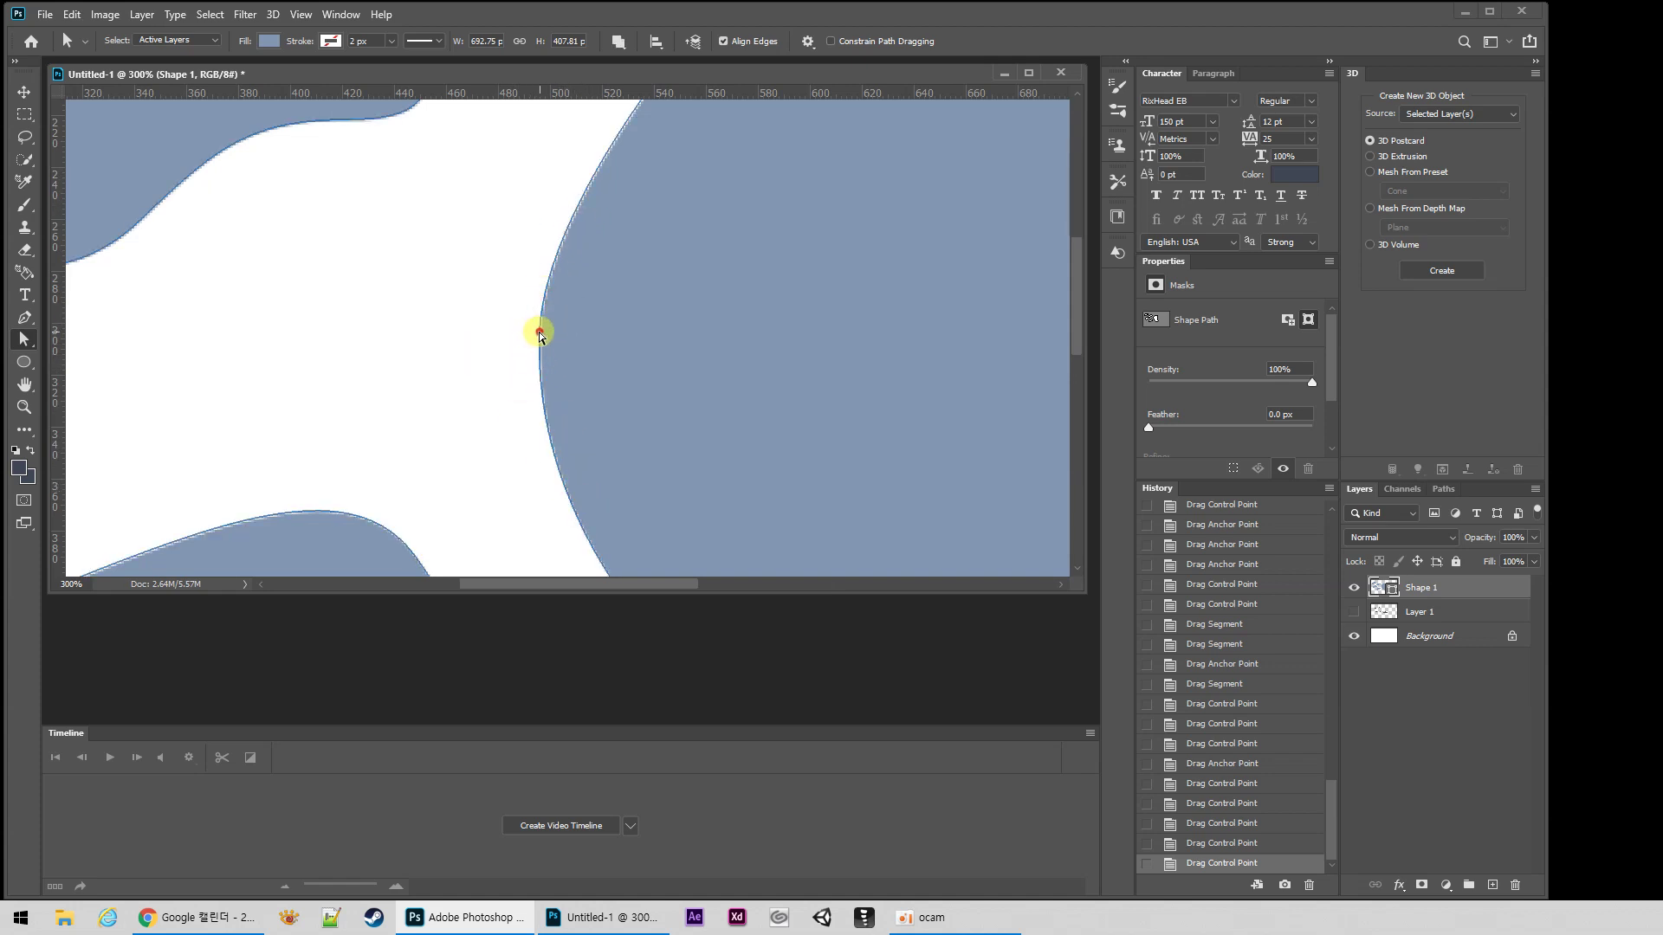
{"action": "left_click", "coordinate": [538, 333]}
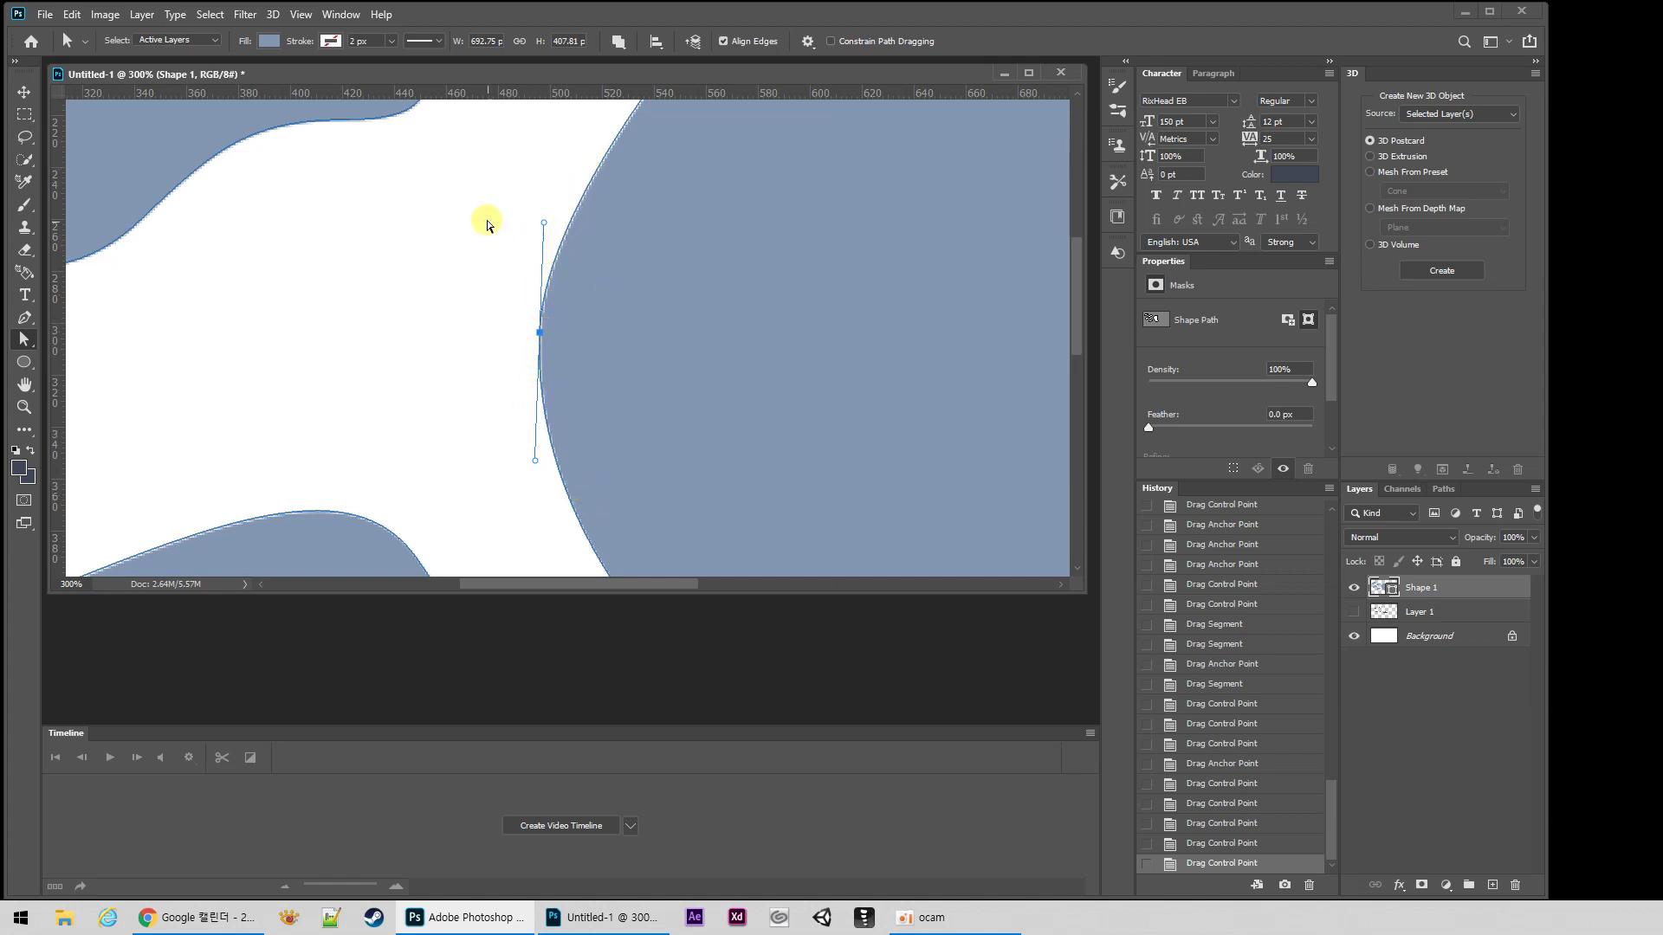
{"action": "scroll", "coordinate": [545, 232], "scroll_direction": "down", "scroll_amount": 3}
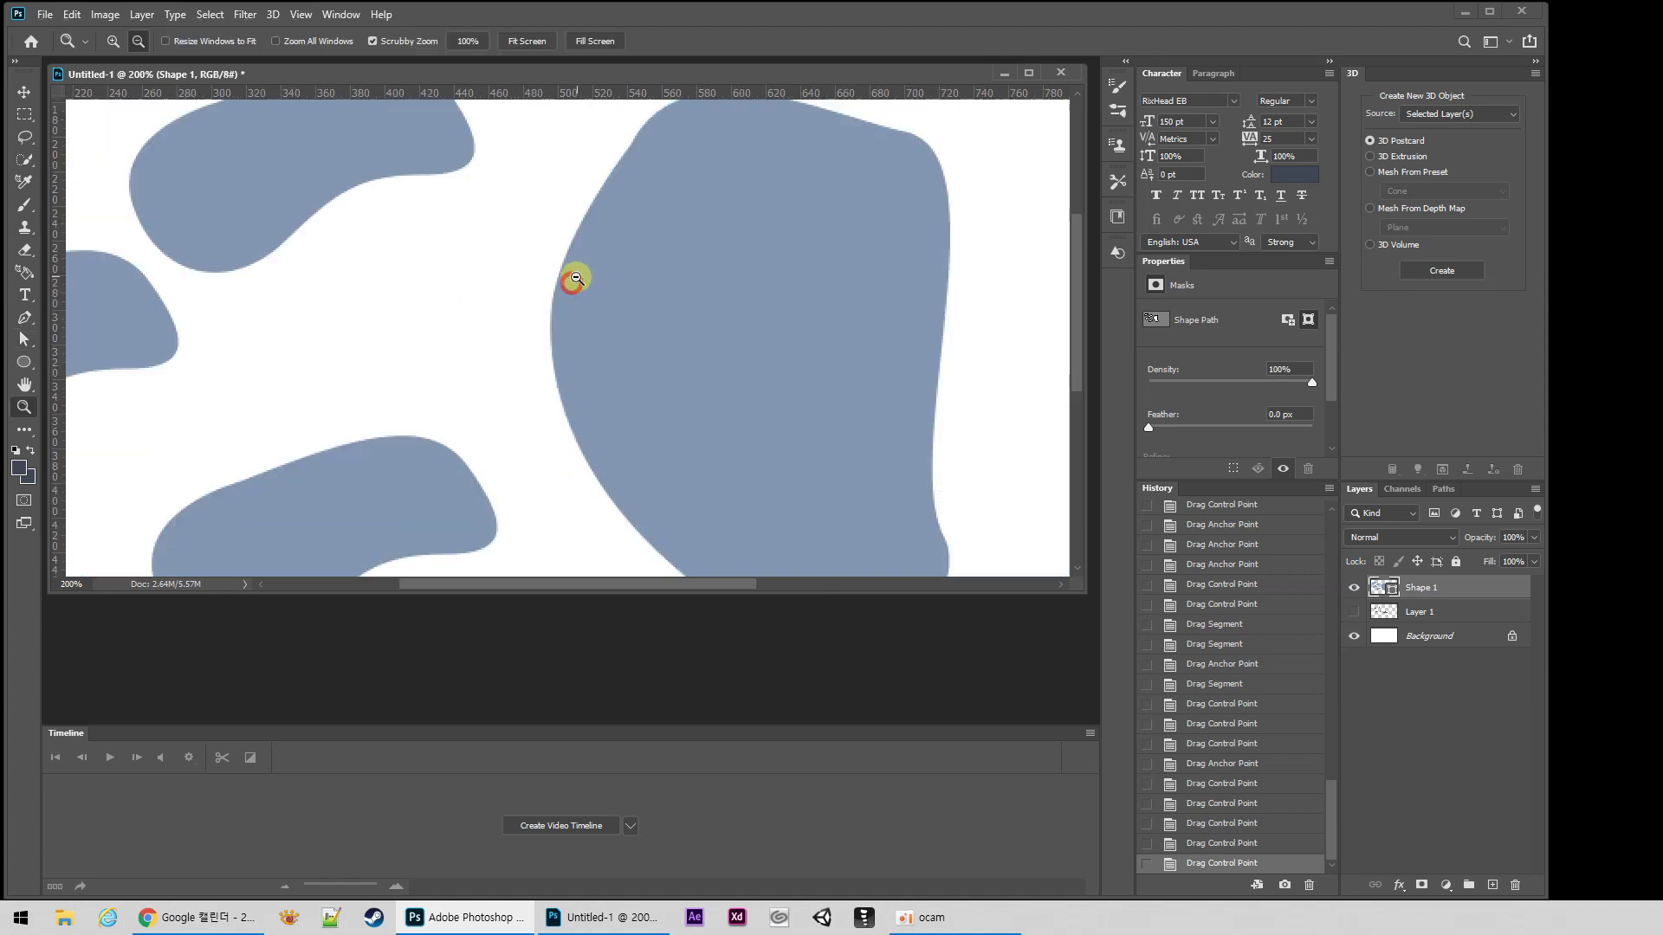
{"action": "scroll", "coordinate": [500, 298], "scroll_direction": "up", "scroll_amount": 3}
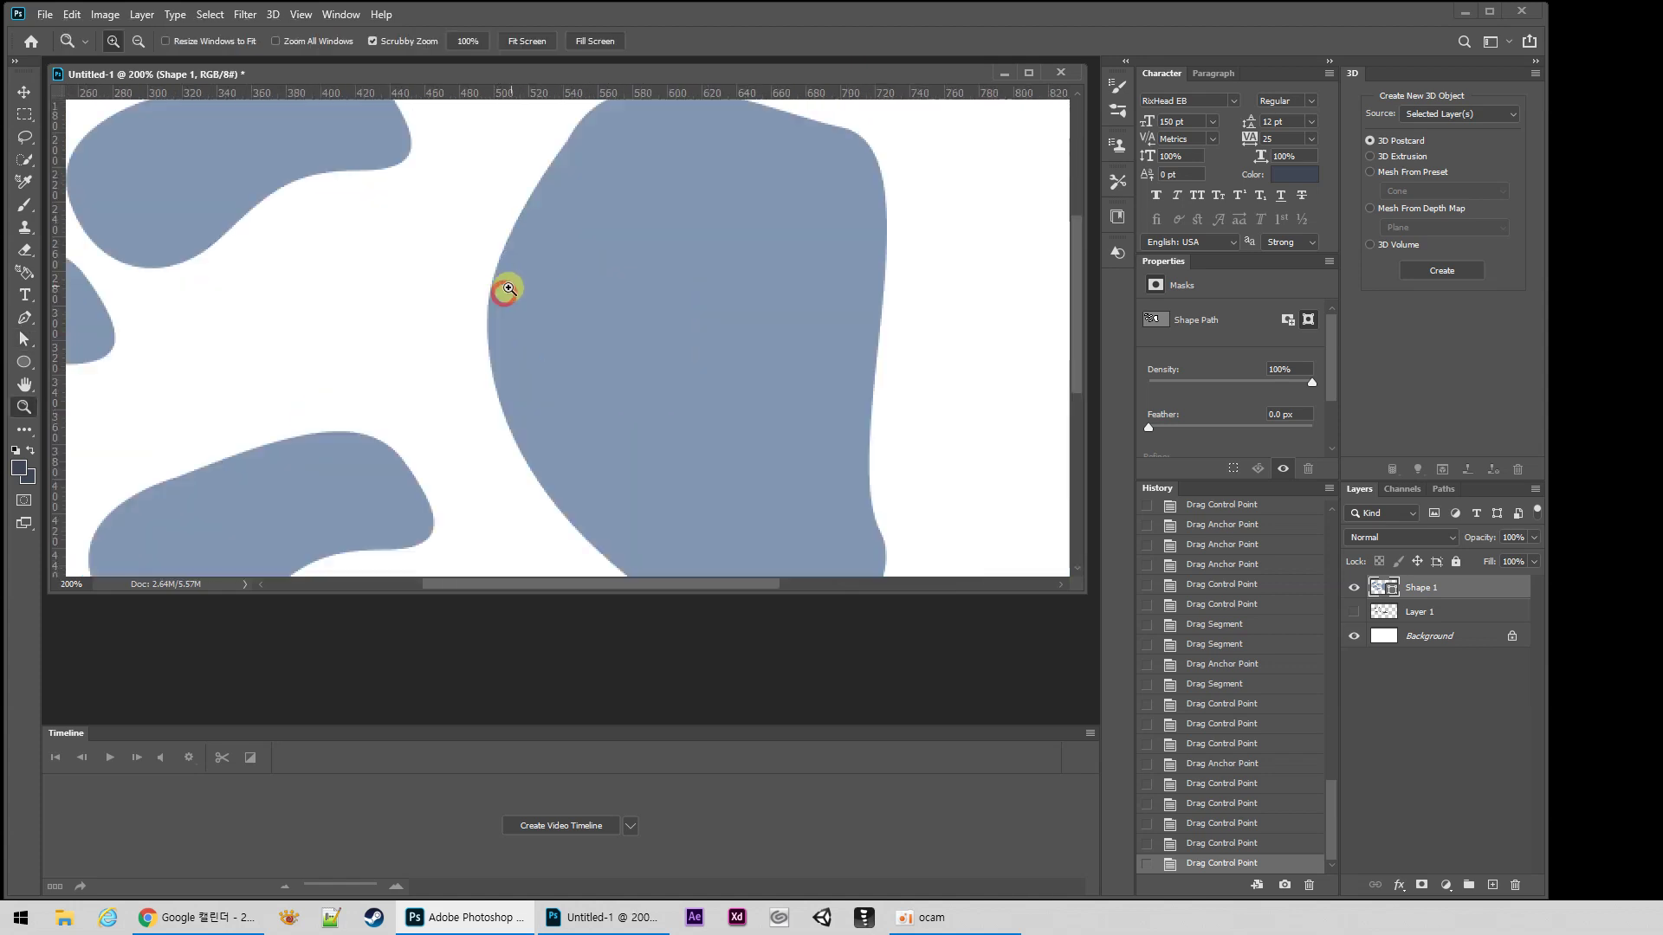
{"action": "mouse_move", "coordinate": [604, 279]}
{"action": "left_mouse_down"}
{"action": "mouse_move", "coordinate": [605, 138]}
{"action": "mouse_move", "coordinate": [604, 294]}
{"action": "left_mouse_up"}
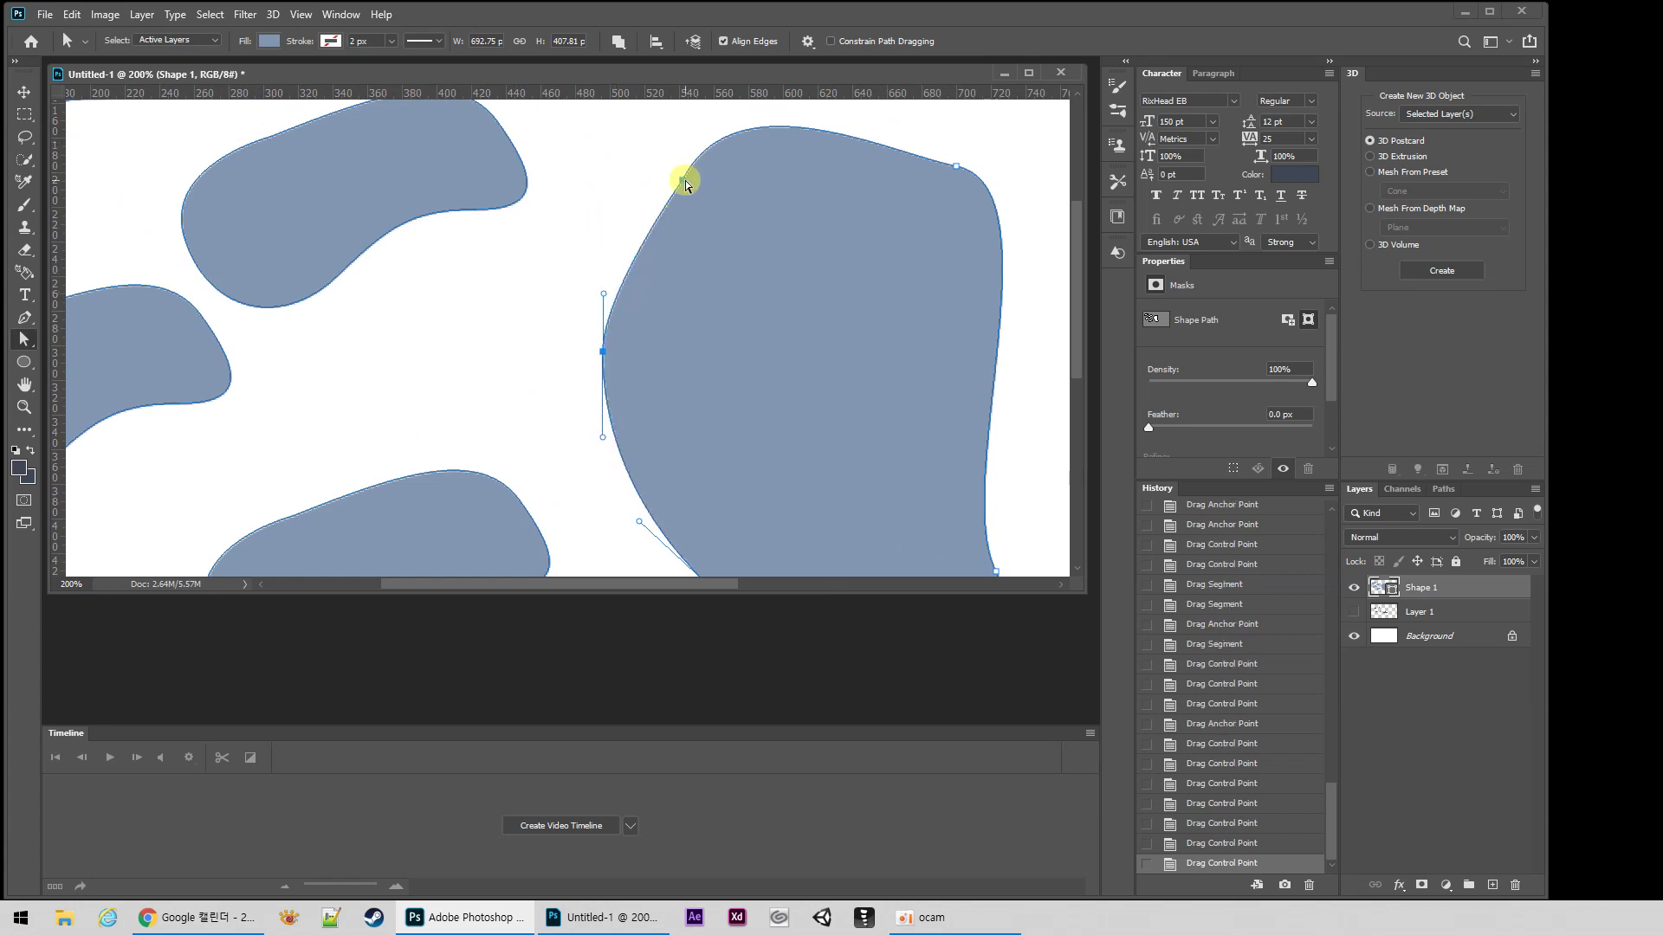
Step: Move the large shape's upper-left anchor point inward and reshape the curve running from it to the upper-right peak
{"action": "left_click_drag", "start_coordinate": [685, 185], "coordinate": [780, 272]}
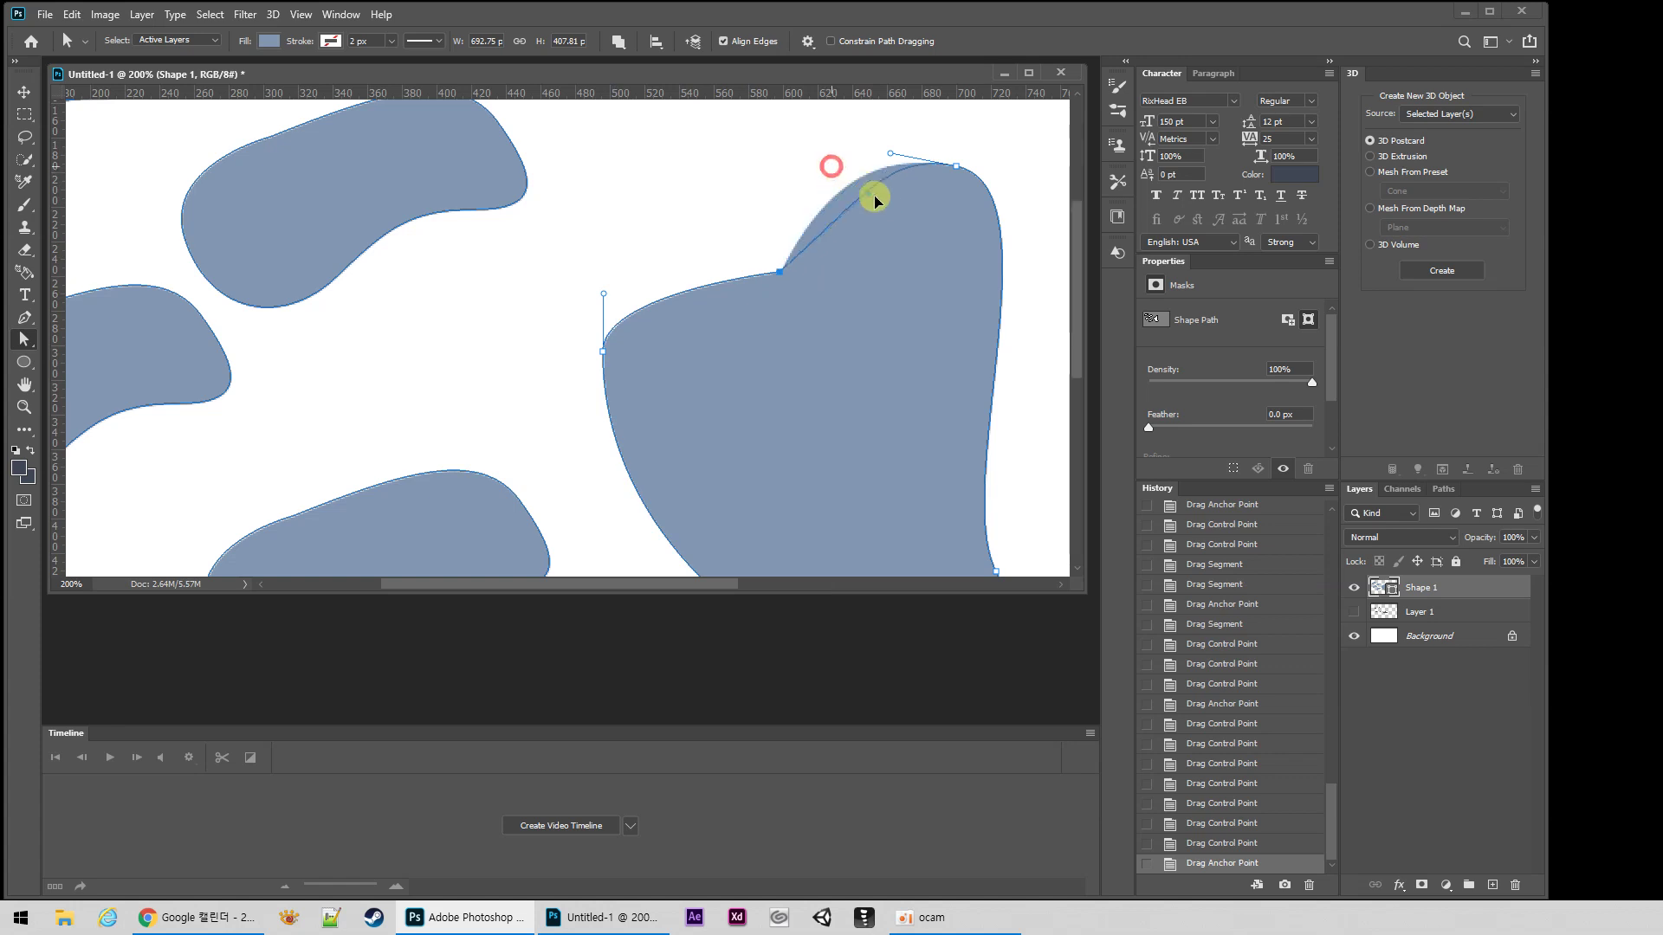
{"action": "left_click_drag", "start_coordinate": [874, 199], "coordinate": [880, 215]}
Step: Re-extend the left-edge anchor point's upper handle toward the shape and collapse its lower handle into the anchor
{"action": "left_click_drag", "start_coordinate": [604, 293], "coordinate": [605, 343]}
{"action": "left_click_drag", "start_coordinate": [604, 346], "coordinate": [617, 264]}
{"action": "left_click_drag", "start_coordinate": [591, 435], "coordinate": [607, 360]}
{"action": "left_click_drag", "start_coordinate": [661, 449], "coordinate": [589, 320]}
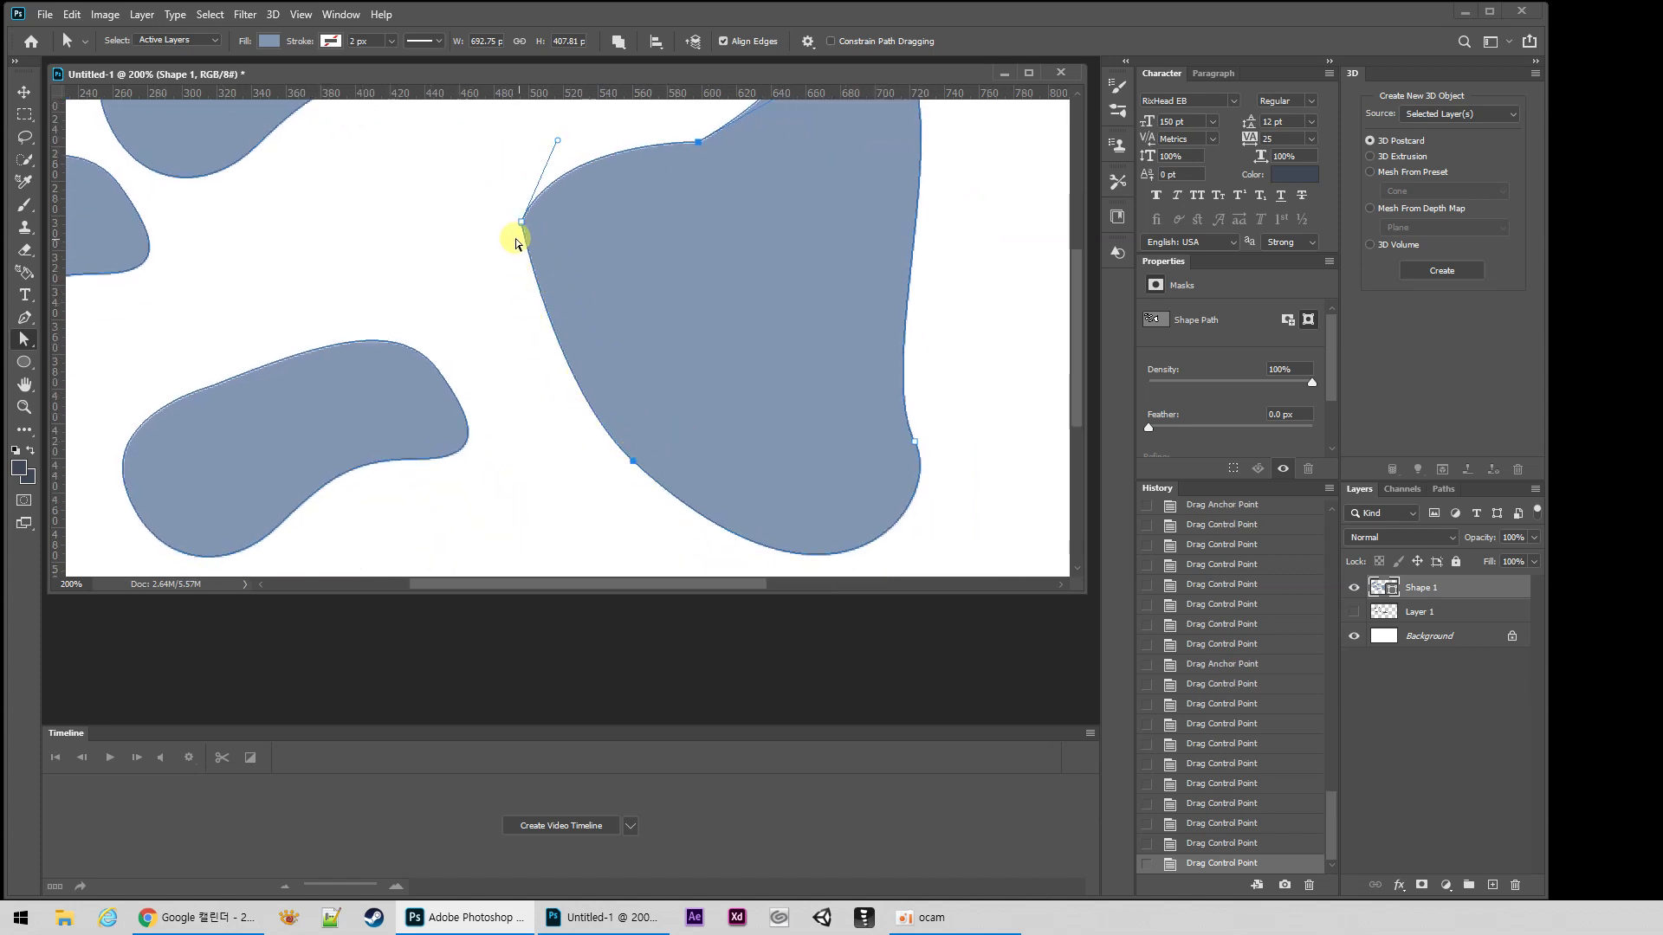
Step: Shorten the lower-left anchor point's upper handle slightly and pull the left-edge anchor point's lower handle back out downward
{"action": "left_click", "coordinate": [632, 466]}
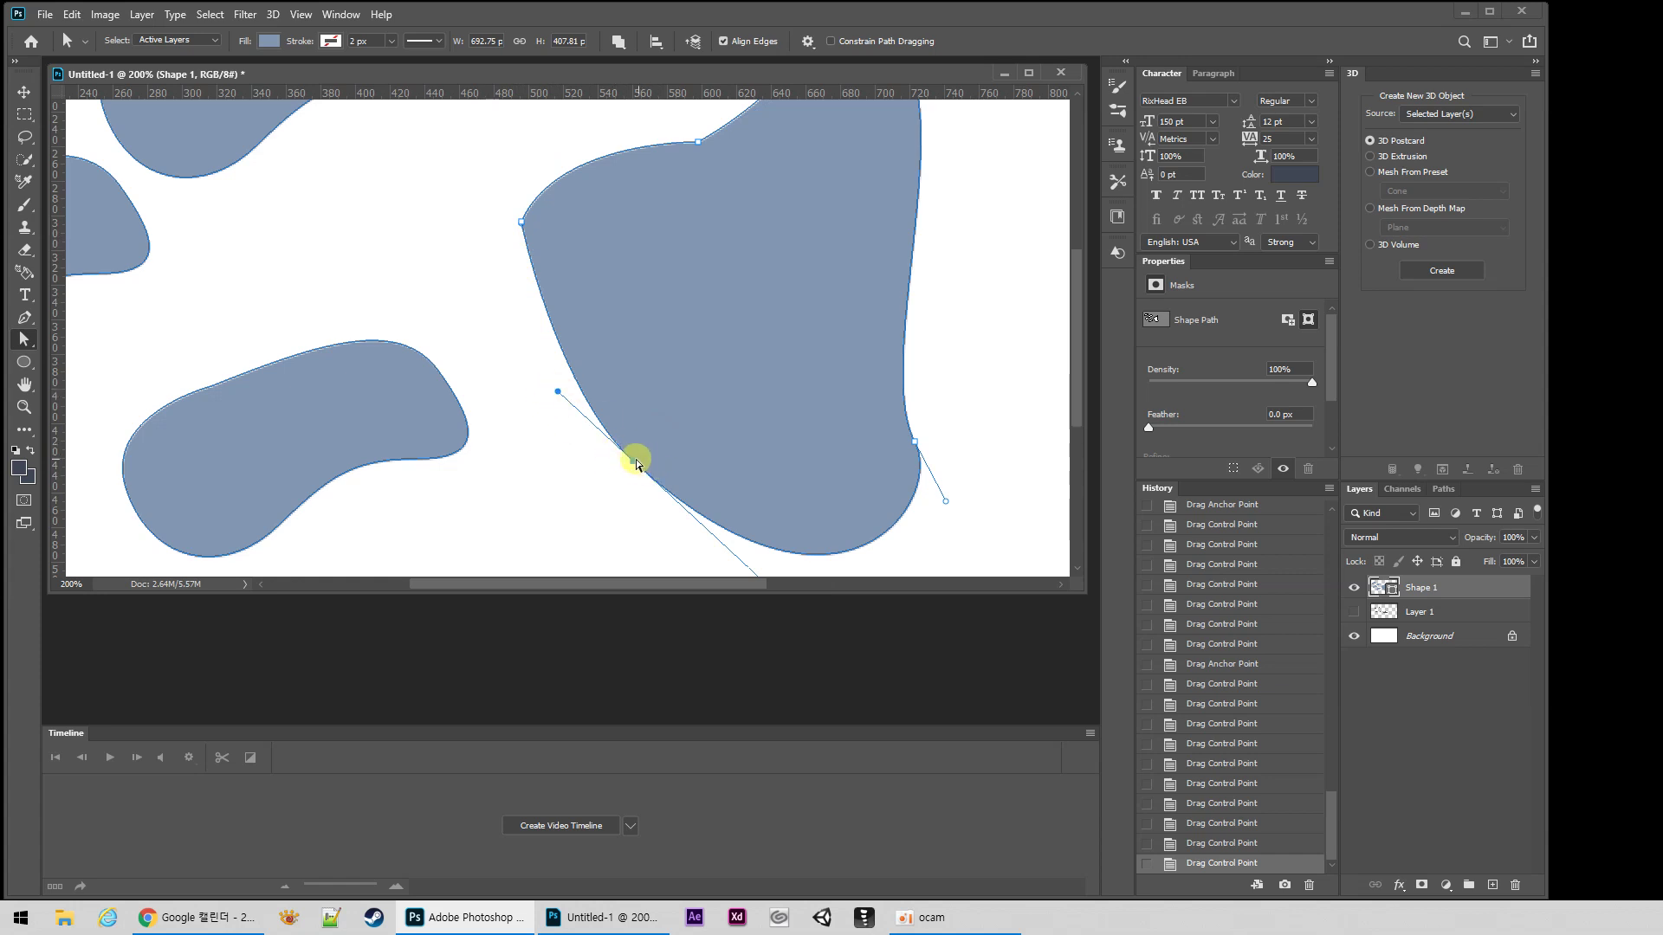
{"action": "mouse_move", "coordinate": [558, 391]}
{"action": "left_mouse_down"}
{"action": "mouse_move", "coordinate": [543, 383]}
{"action": "mouse_move", "coordinate": [562, 398]}
{"action": "left_mouse_up"}
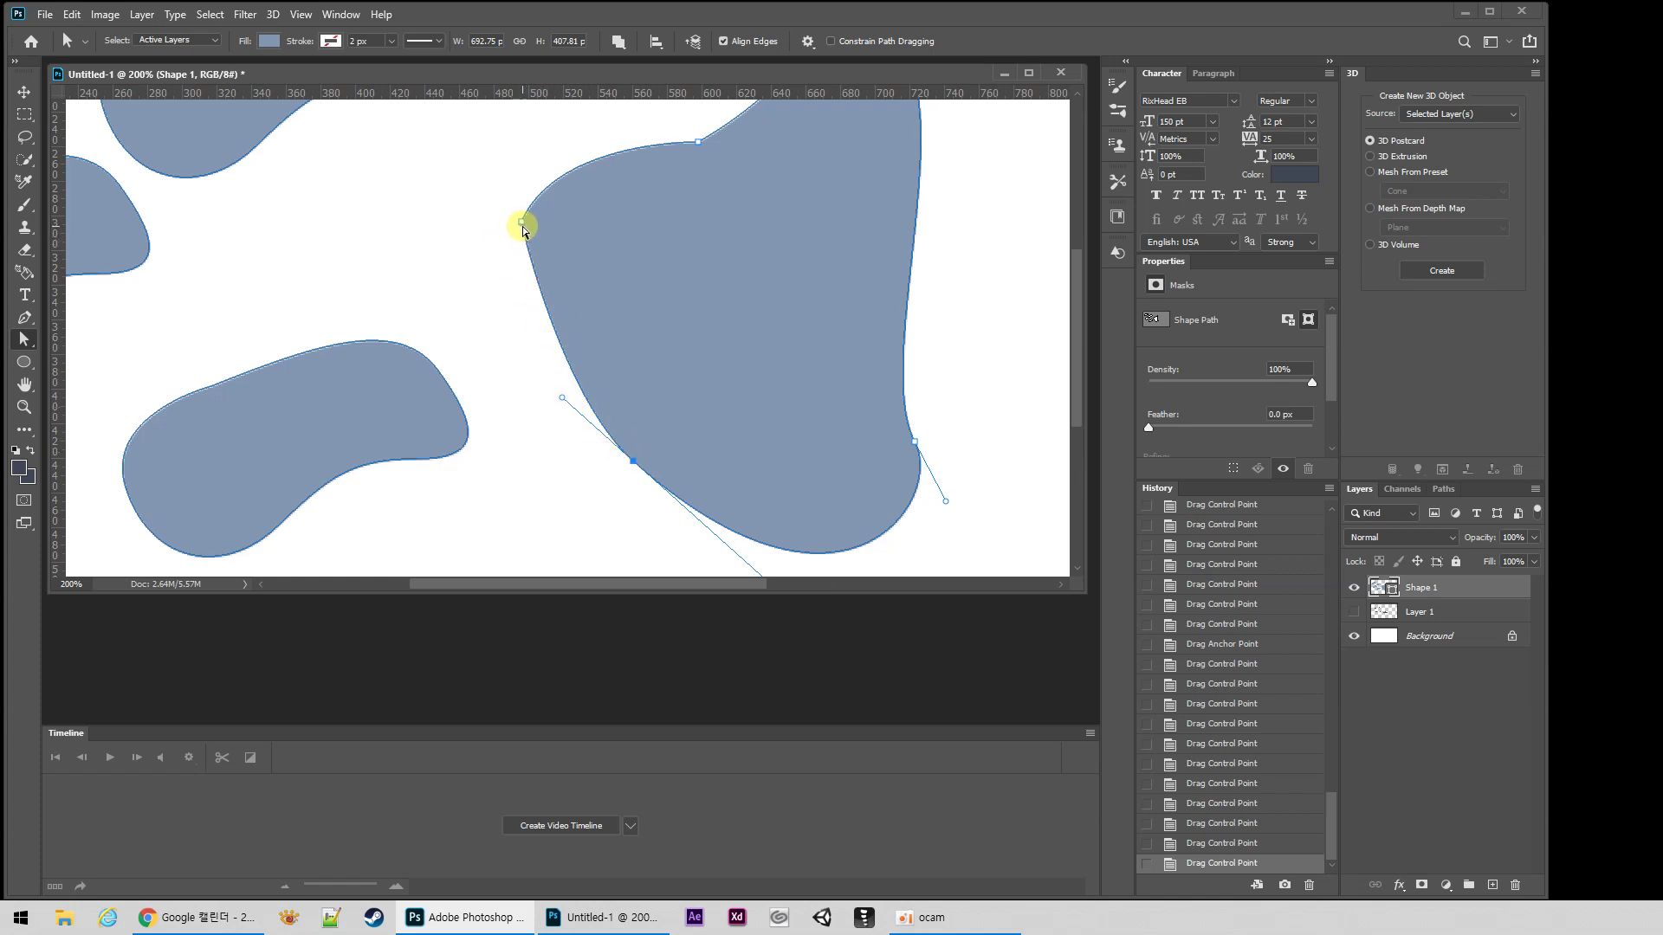
{"action": "left_click_drag", "start_coordinate": [522, 222], "coordinate": [510, 298]}
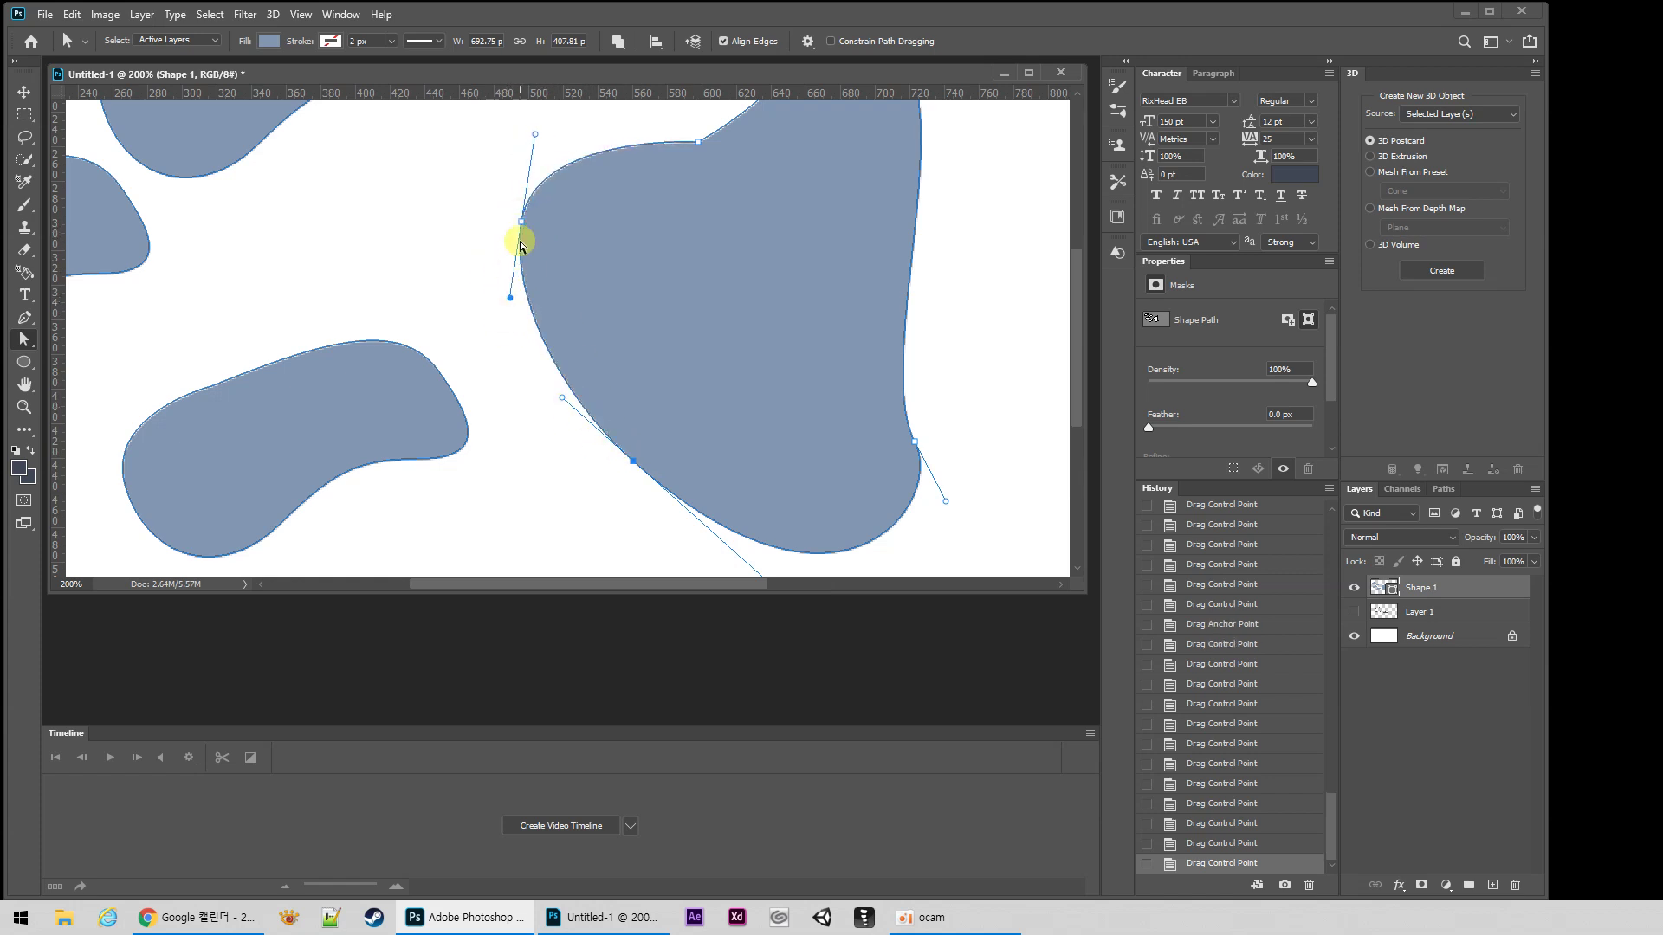
Step: Lengthen the left-edge anchor point's upper handle into a rounded bulge and shorten its lower handle
{"action": "left_click_drag", "start_coordinate": [572, 212], "coordinate": [662, 344]}
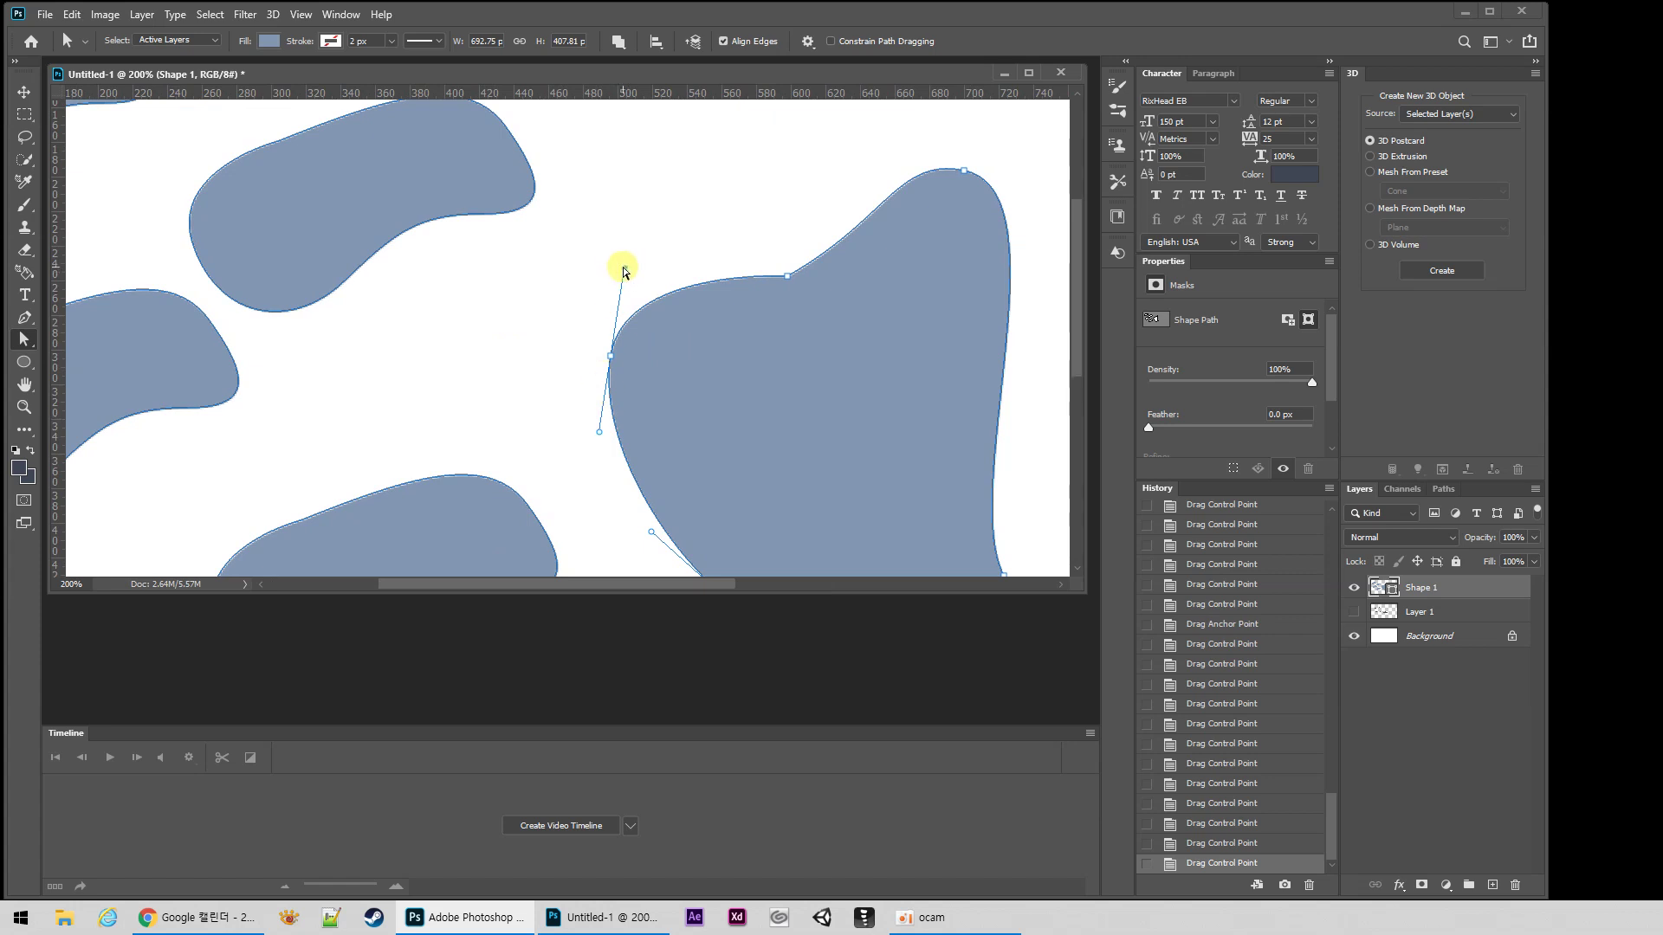
{"action": "left_click_drag", "start_coordinate": [623, 270], "coordinate": [647, 179]}
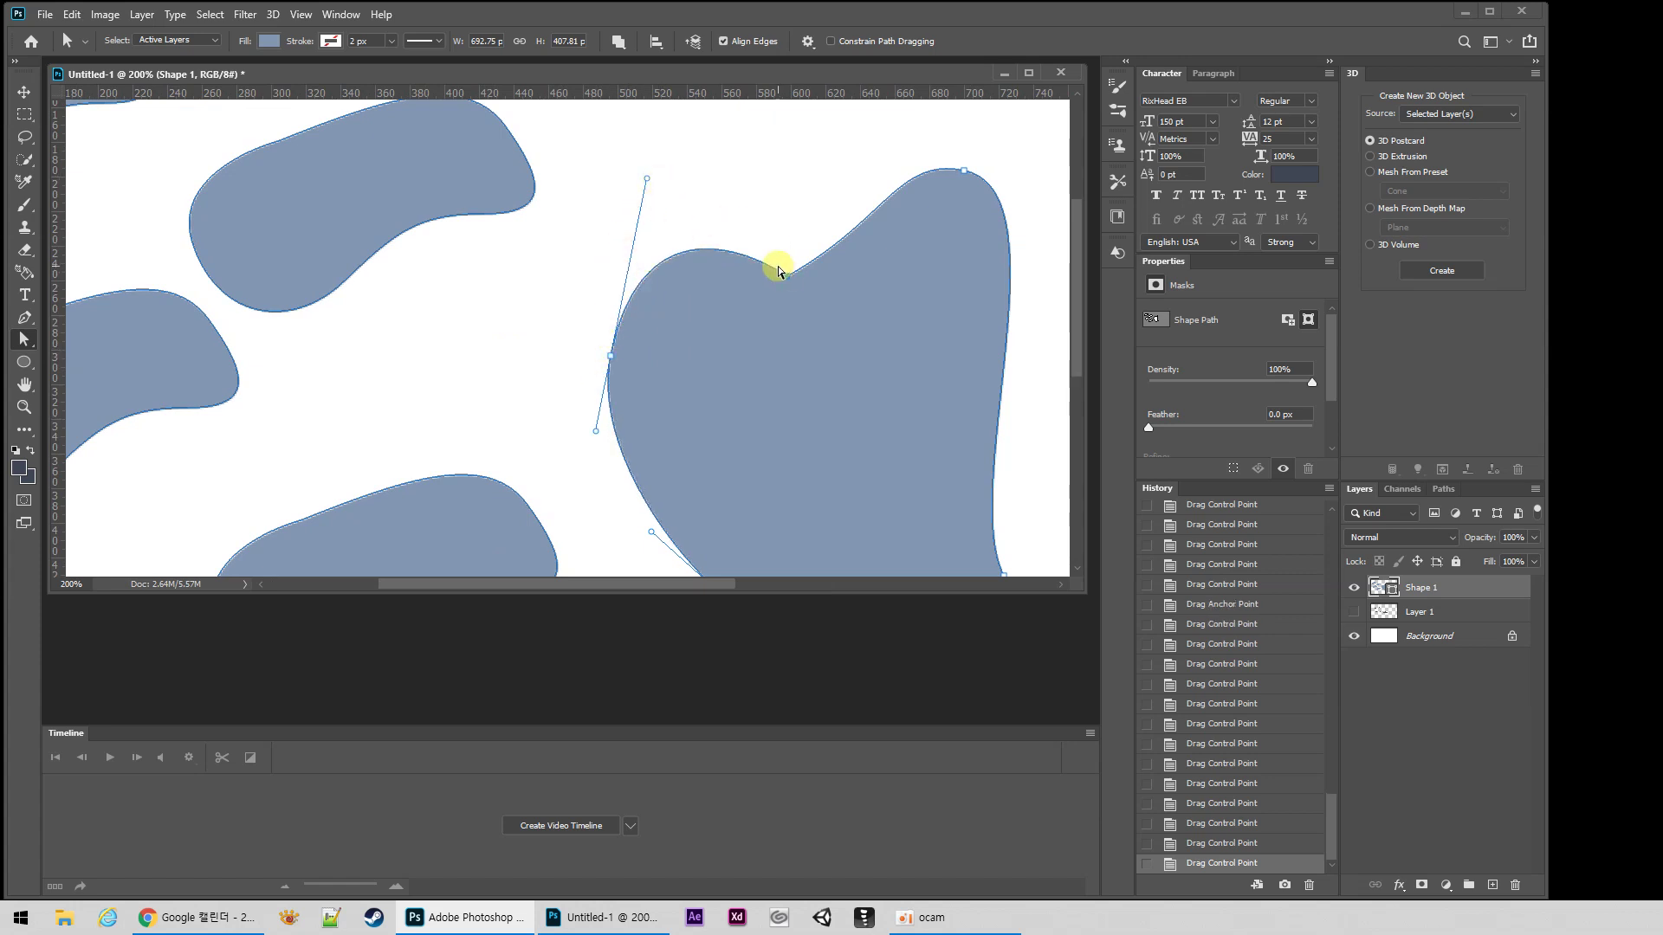
{"action": "mouse_move", "coordinate": [596, 431]}
{"action": "left_mouse_down"}
{"action": "mouse_move", "coordinate": [575, 509]}
{"action": "mouse_move", "coordinate": [624, 531]}
{"action": "mouse_move", "coordinate": [569, 525]}
{"action": "mouse_move", "coordinate": [594, 406]}
{"action": "left_mouse_up"}
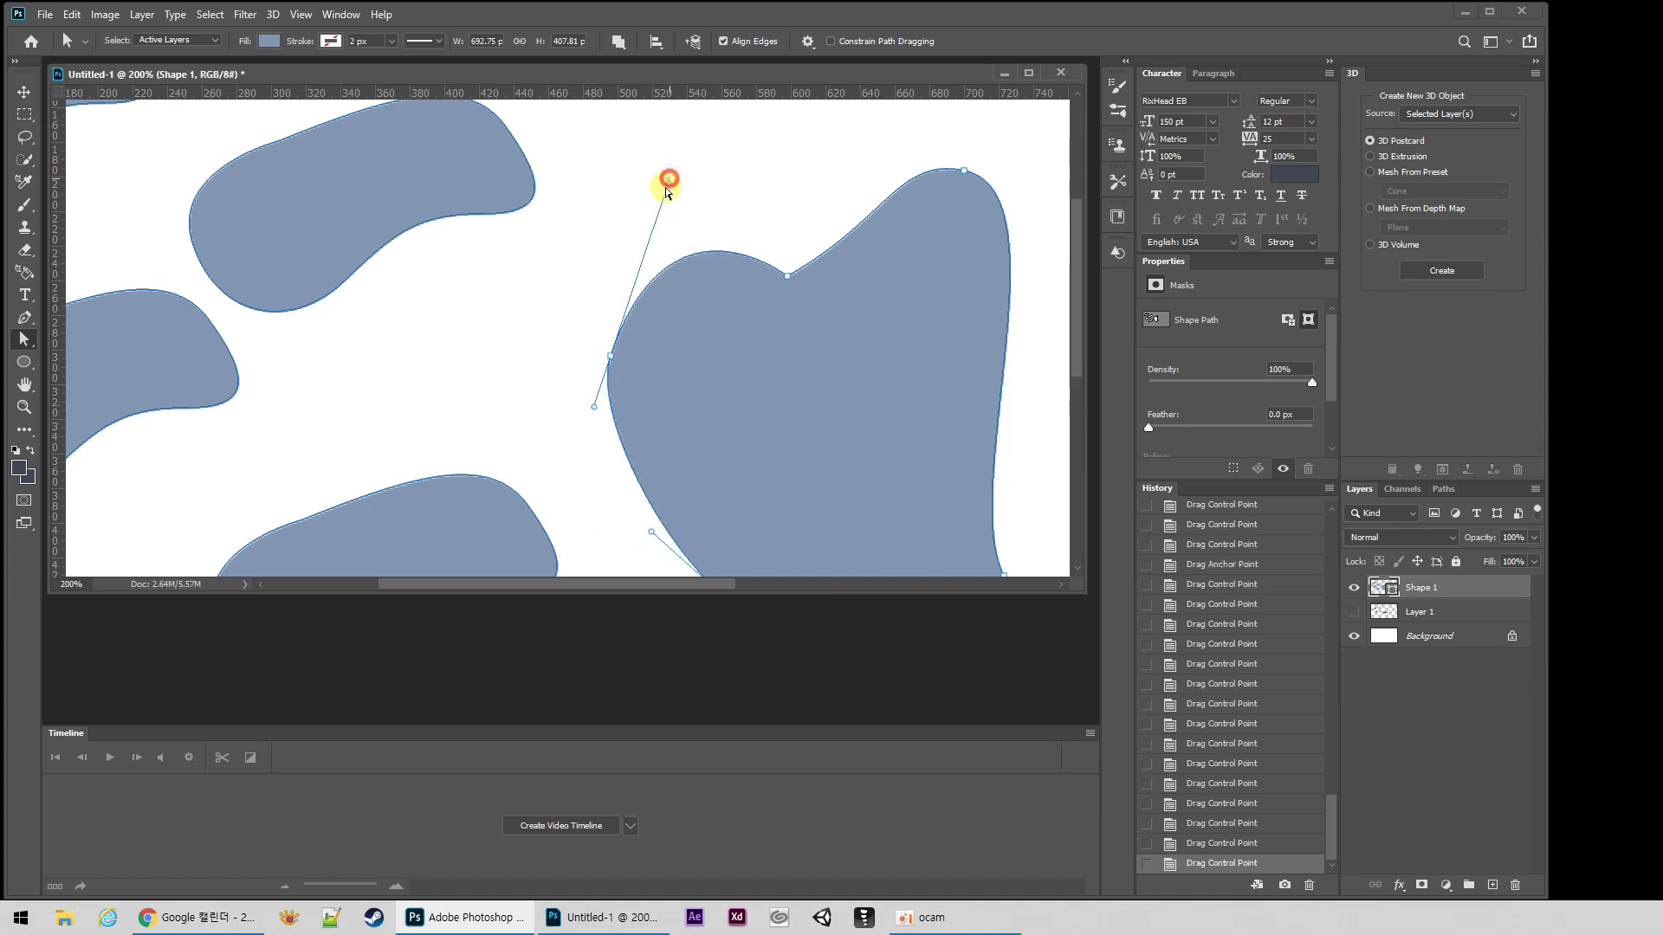
Step: Shorten the left-edge anchor point's upper handle, move the anchor slightly inward and extend its lower handle
{"action": "left_click", "coordinate": [637, 241]}
{"action": "left_click", "coordinate": [615, 365]}
{"action": "left_click_drag", "start_coordinate": [669, 184], "coordinate": [633, 266]}
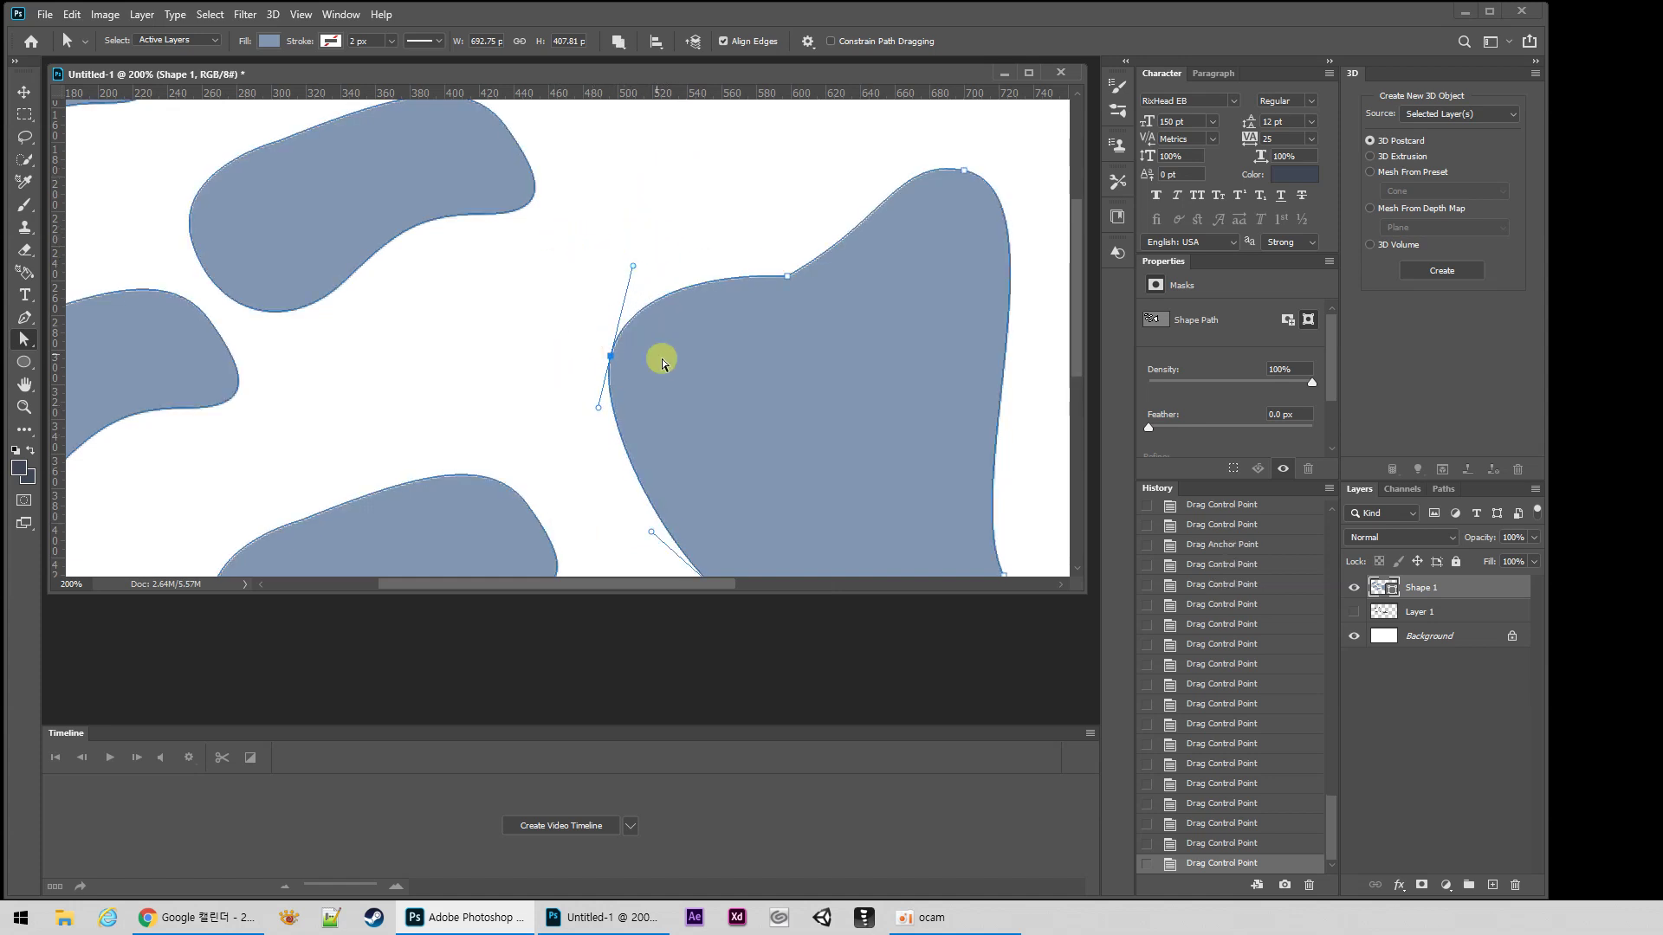
{"action": "left_click_drag", "start_coordinate": [609, 360], "coordinate": [604, 425]}
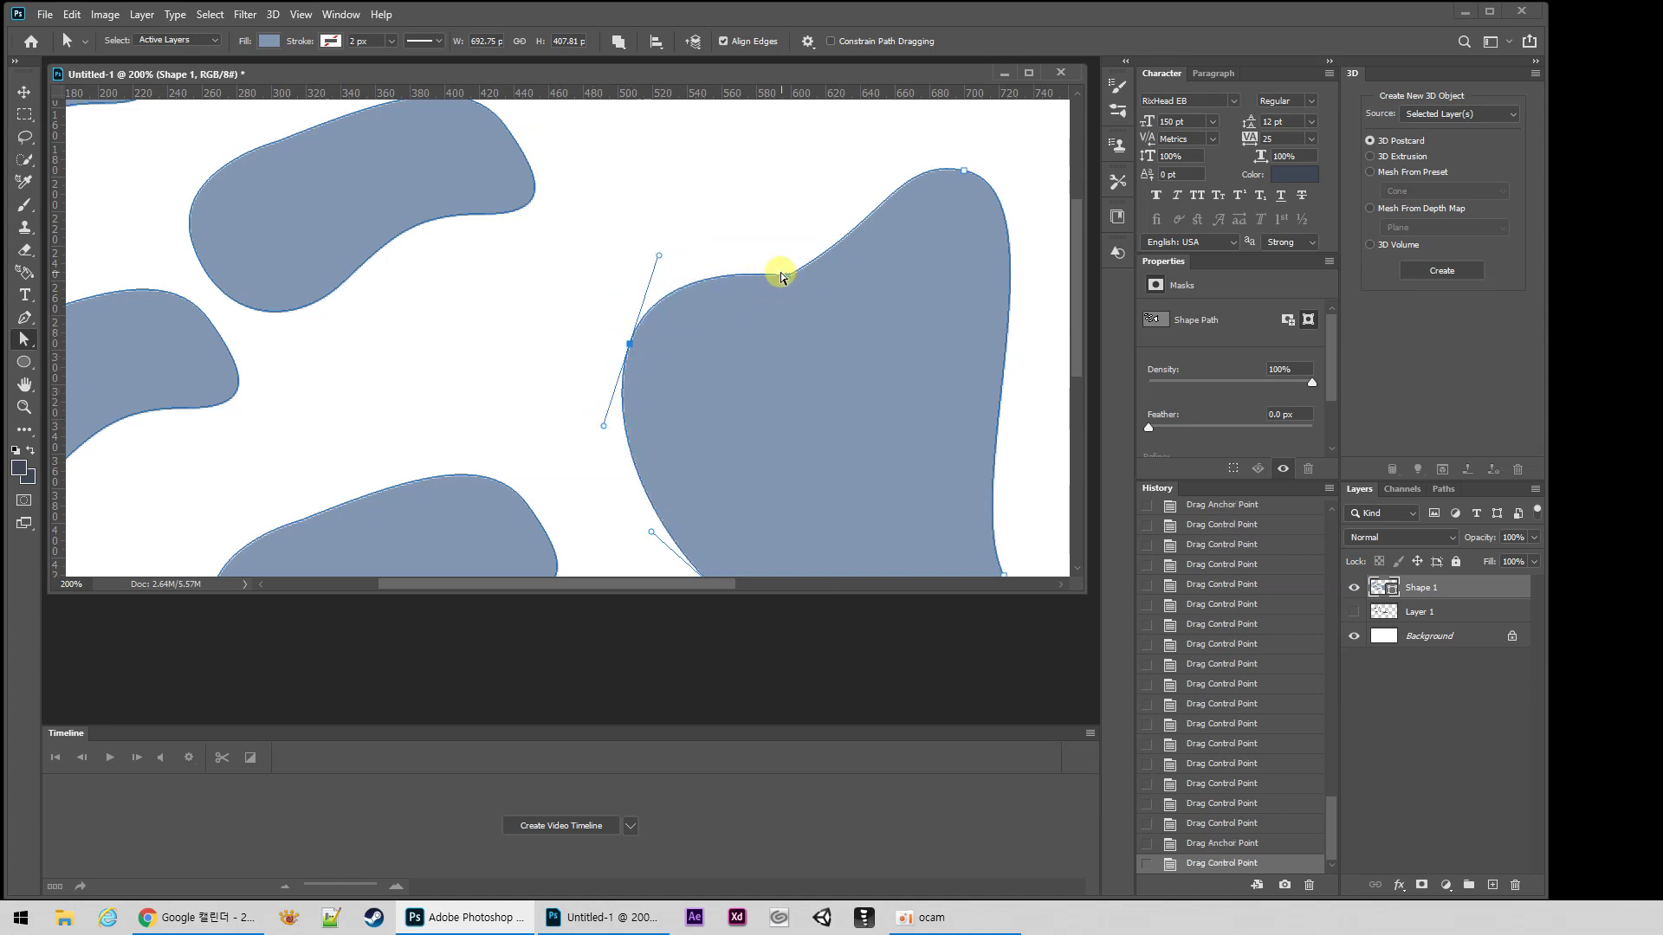
Step: Swing the left-edge anchor point's linked handles around the anchor and back twice, ending with them tilted toward the shape
{"action": "left_click", "coordinate": [629, 344]}
{"action": "left_click_drag", "start_coordinate": [604, 430], "coordinate": [504, 268]}
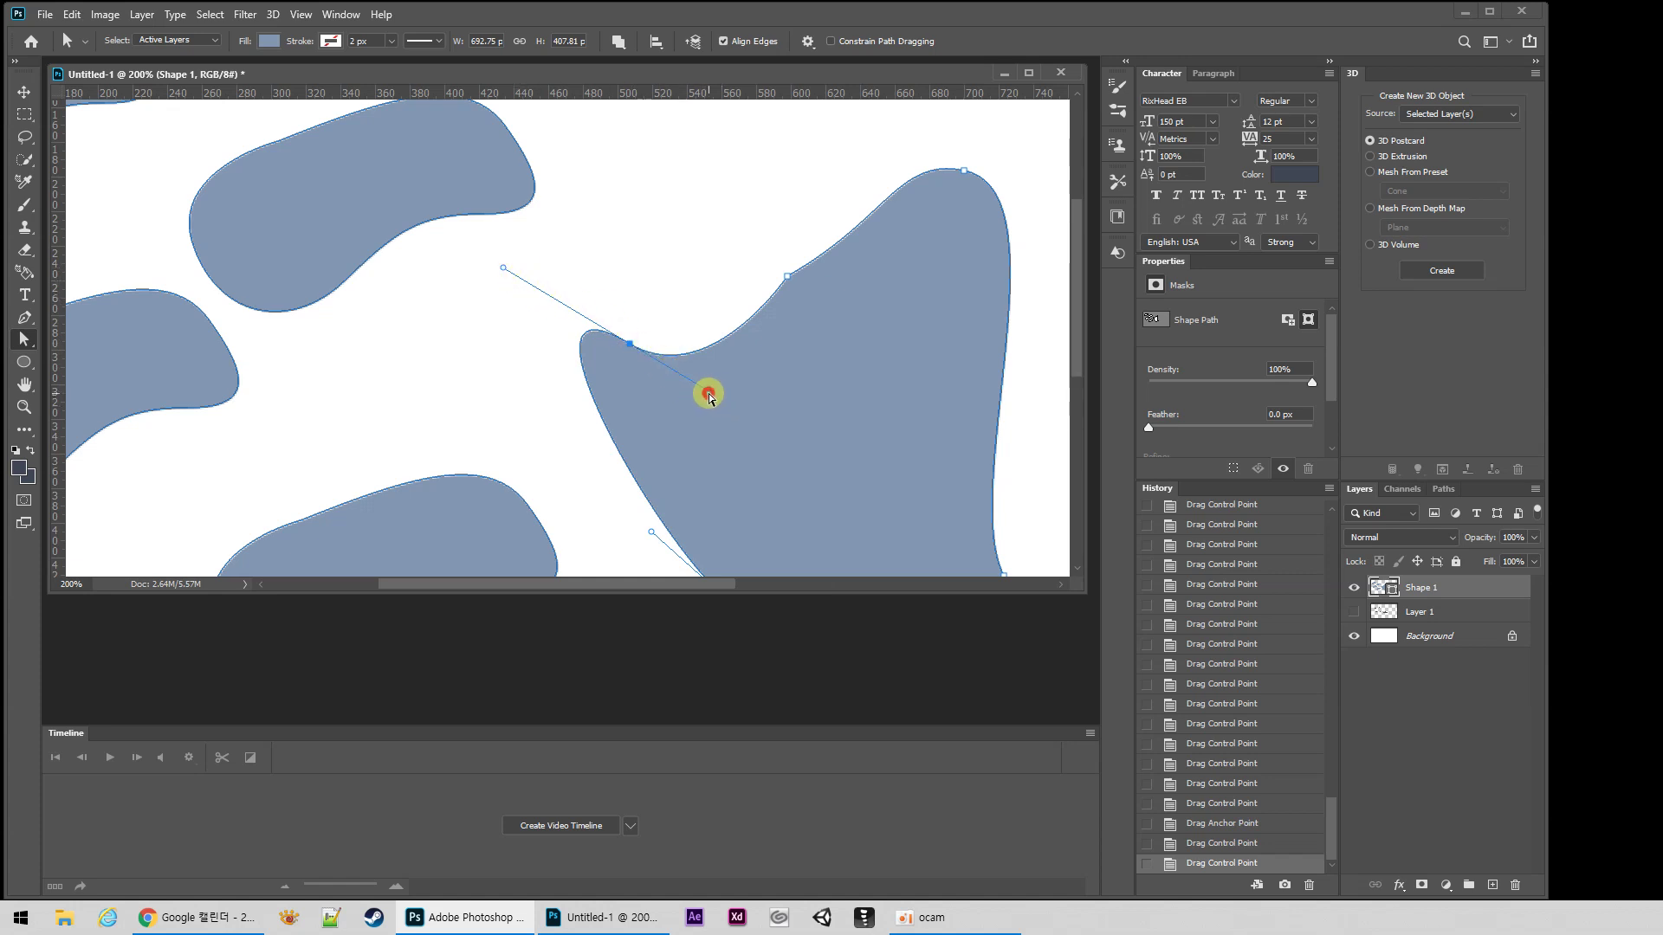
{"action": "left_click_drag", "start_coordinate": [709, 395], "coordinate": [649, 273]}
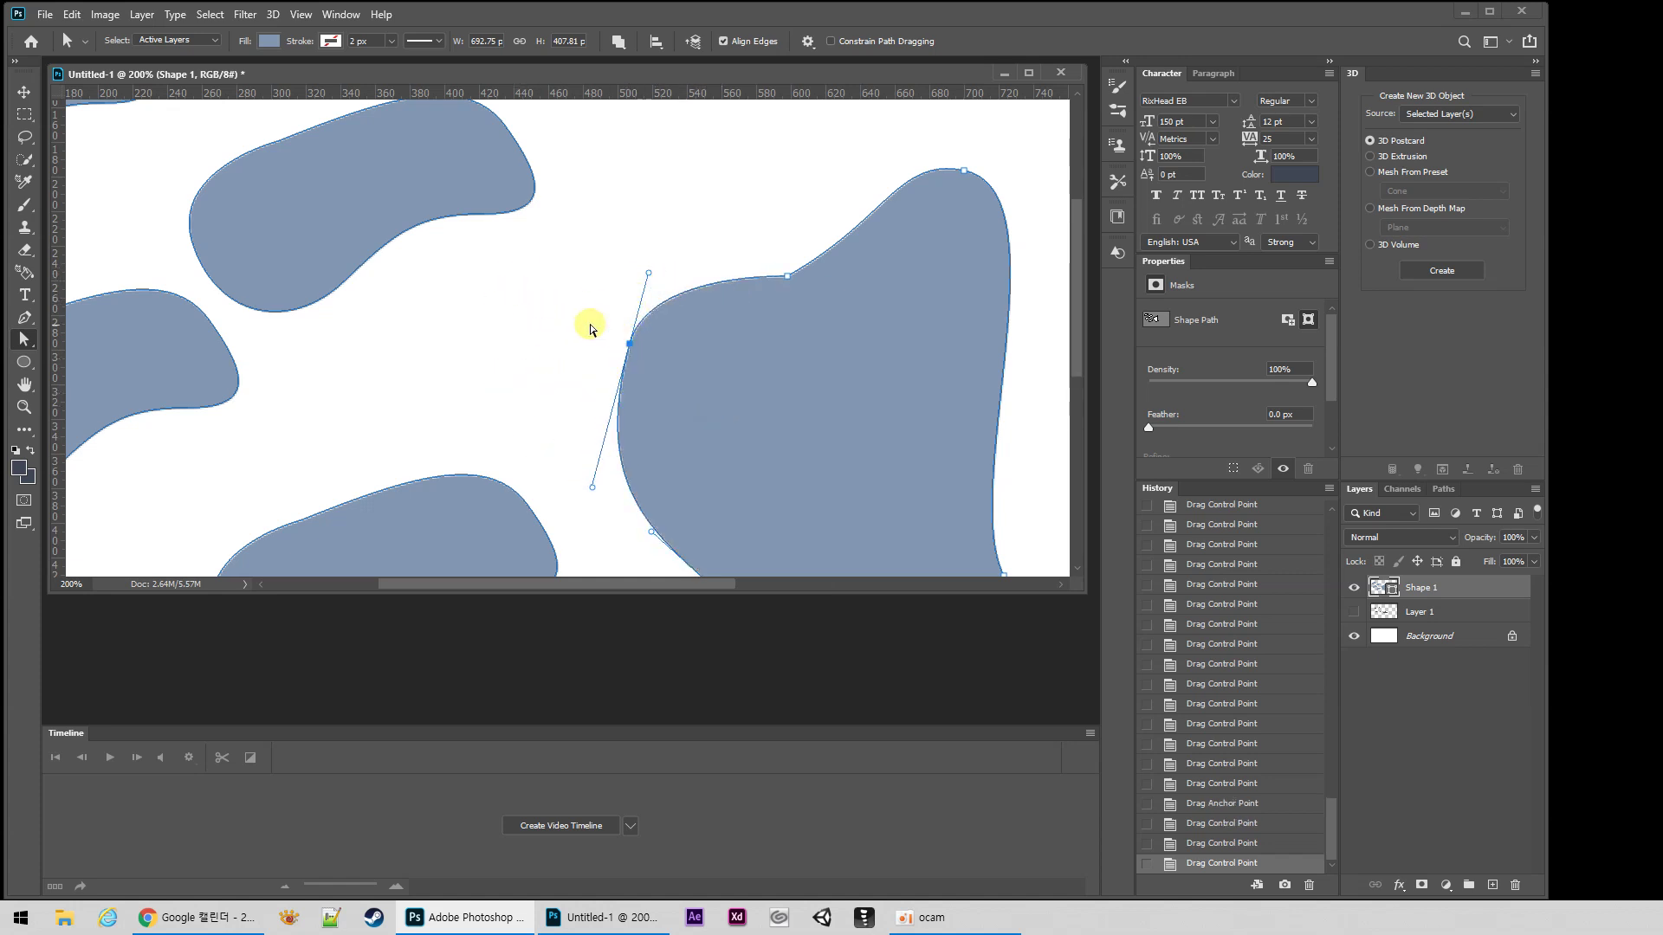
{"action": "left_click_drag", "start_coordinate": [591, 486], "coordinate": [538, 285]}
{"action": "left_click_drag", "start_coordinate": [694, 387], "coordinate": [666, 269]}
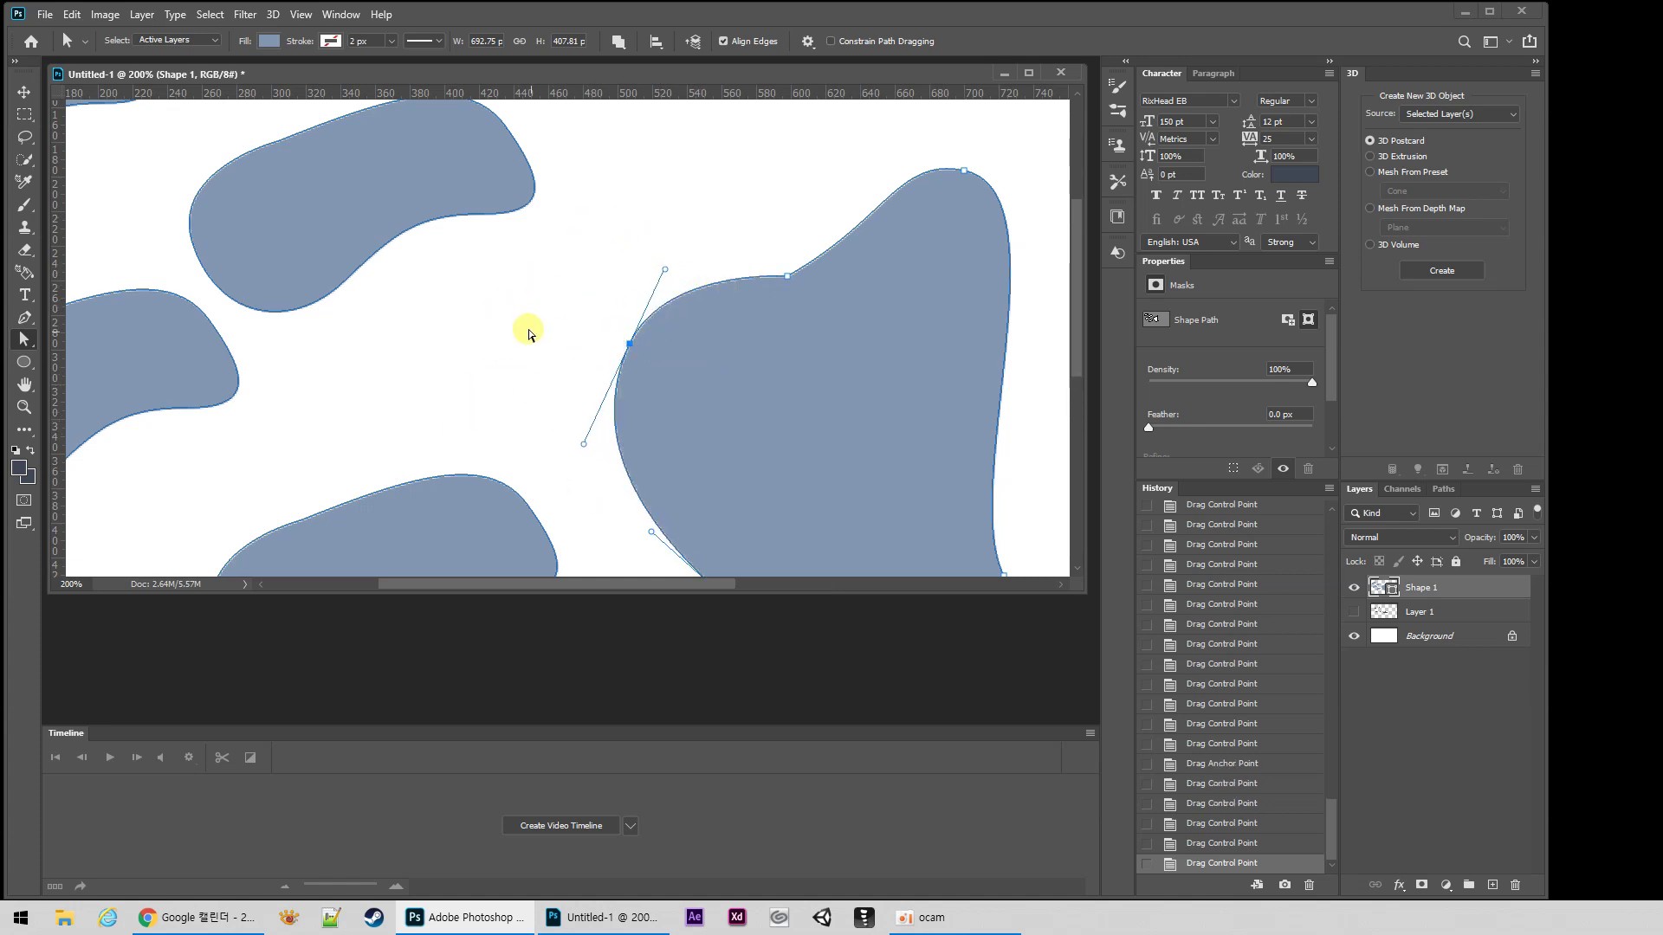
Step: Break the left-edge anchor point's linked handles with the Convert Point tool, swinging the lower one up and outward and raising the upper one
{"action": "left_click", "coordinate": [23, 322]}
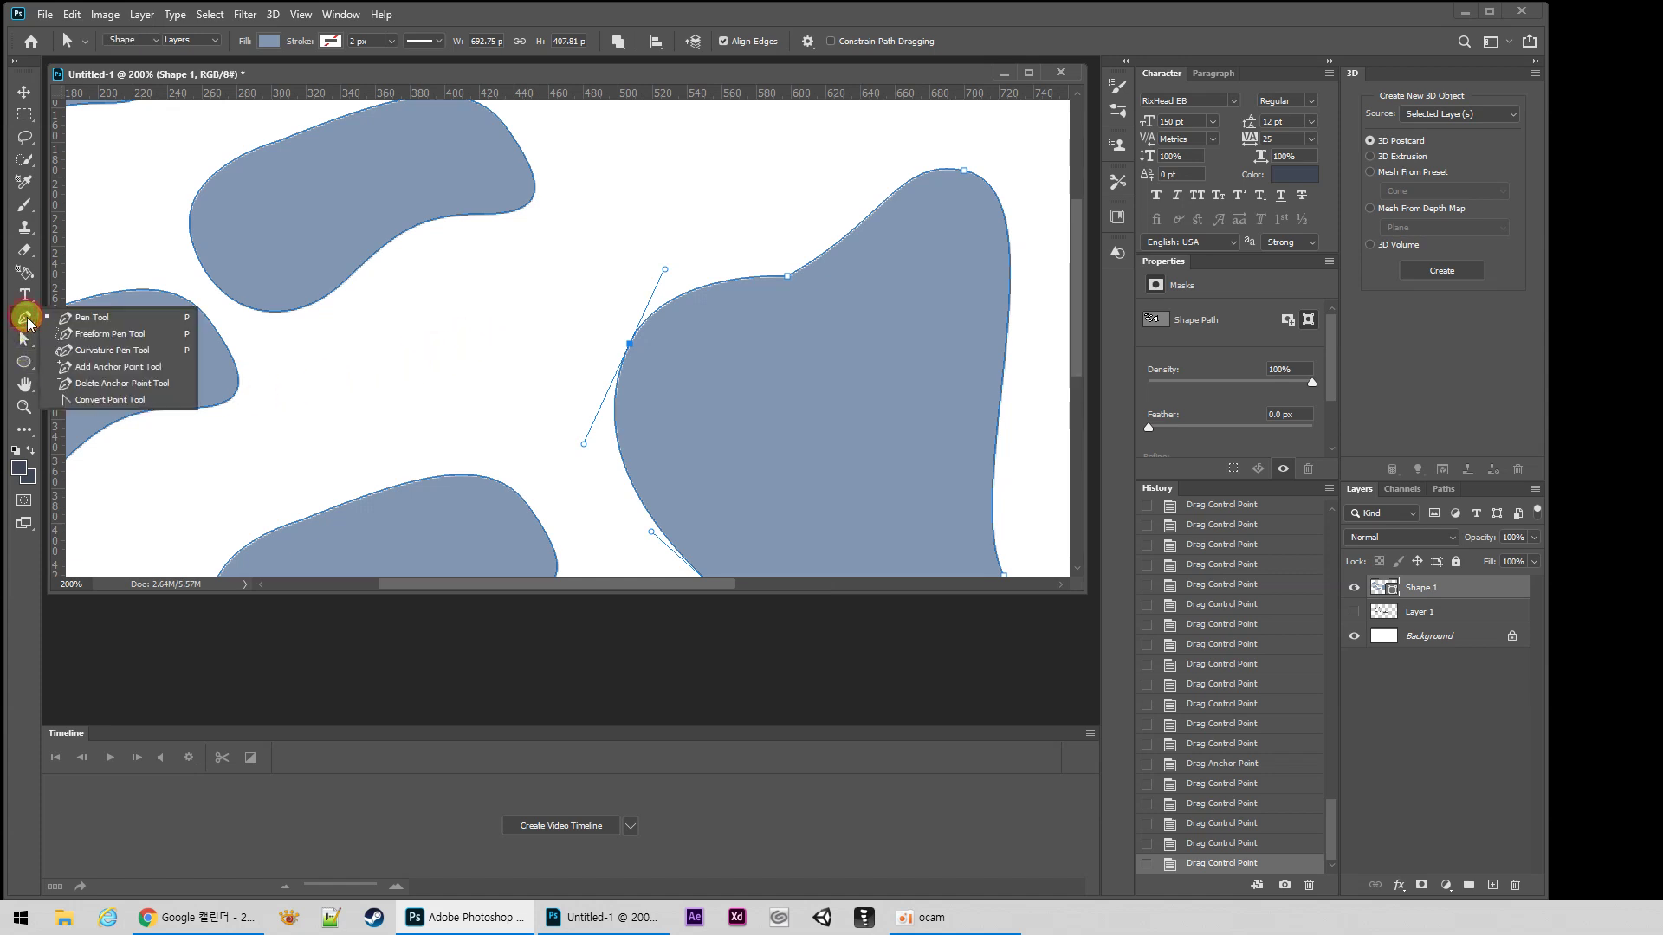
{"action": "left_click", "coordinate": [159, 400]}
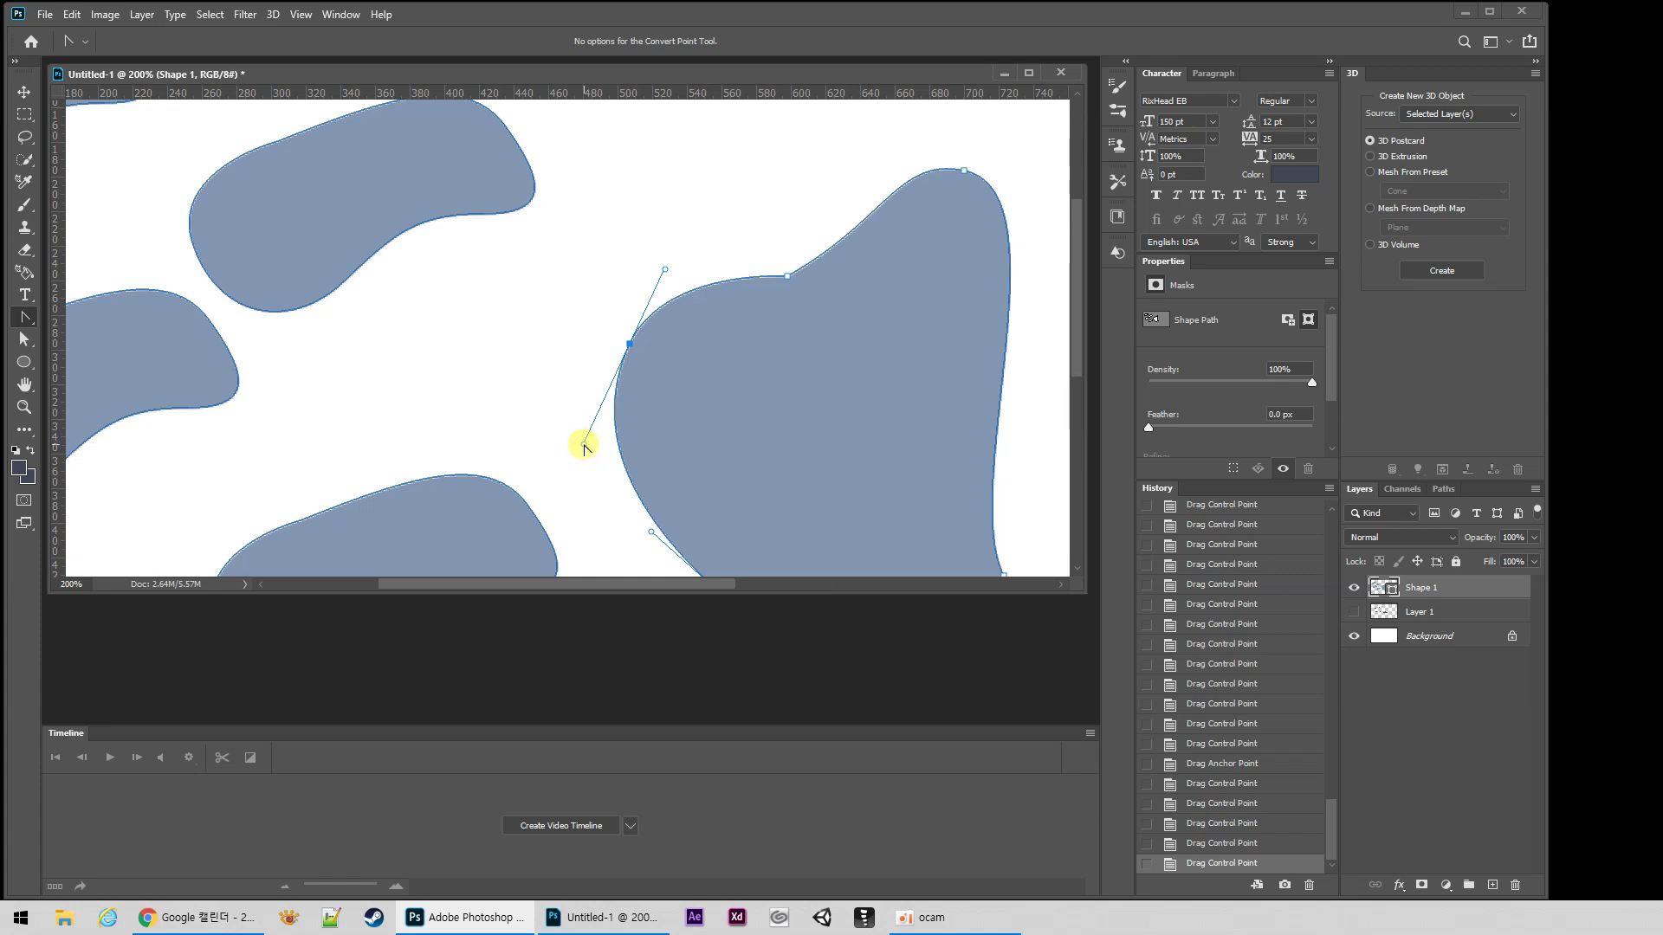
{"action": "left_click_drag", "start_coordinate": [584, 445], "coordinate": [491, 252]}
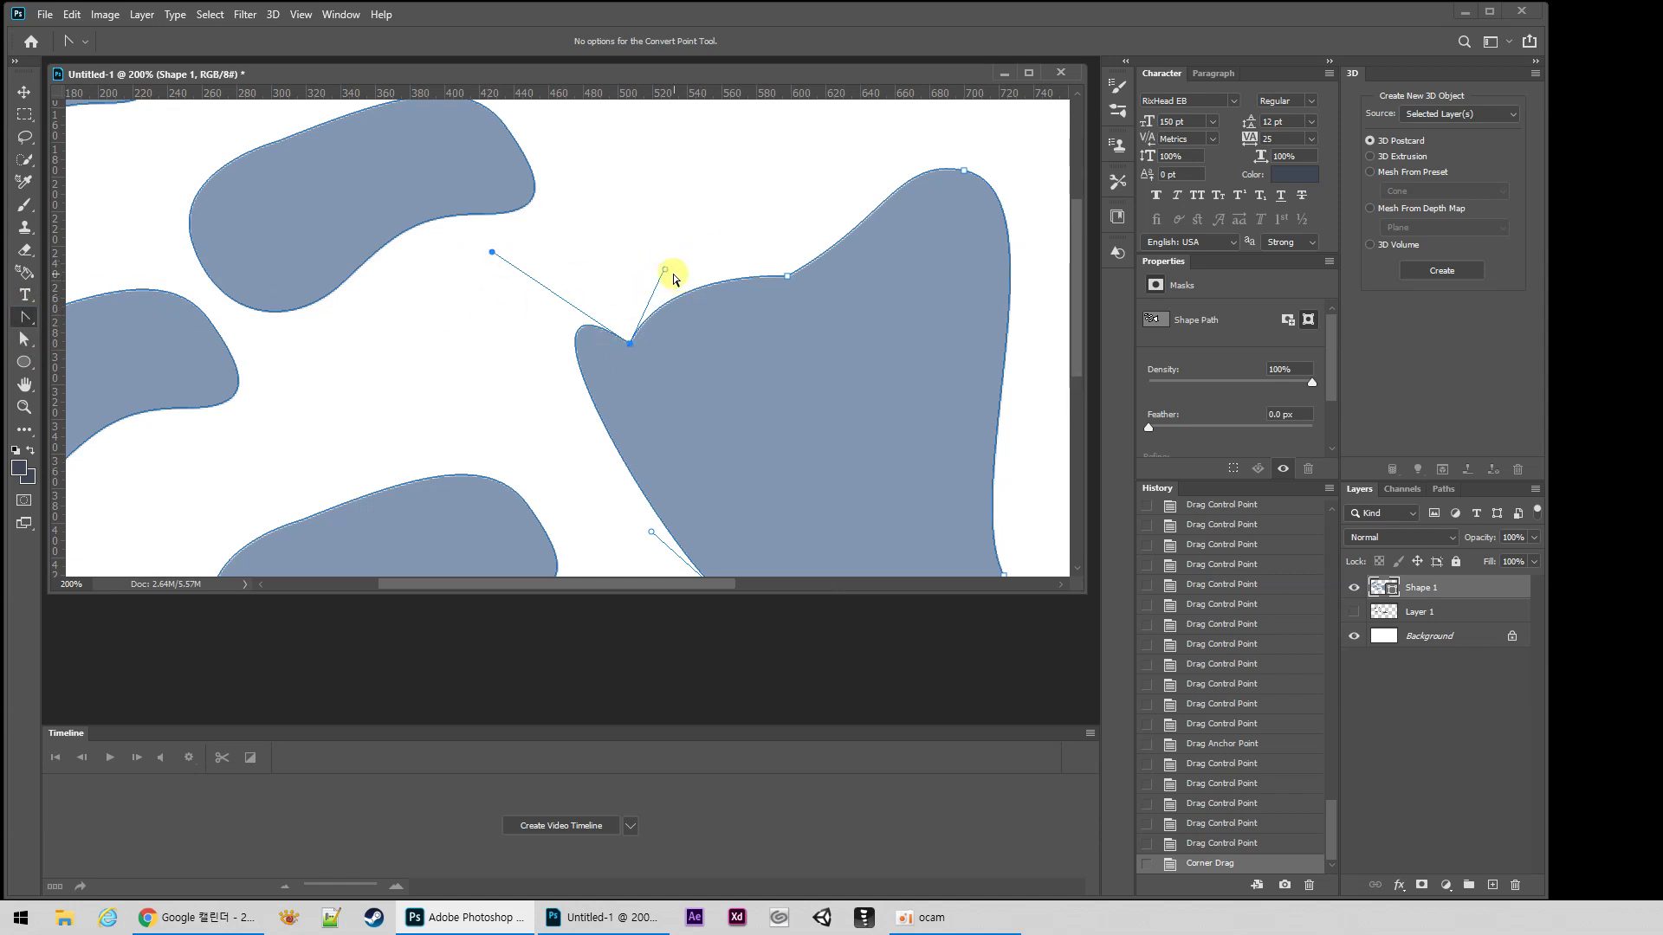
{"action": "left_click_drag", "start_coordinate": [664, 269], "coordinate": [659, 224]}
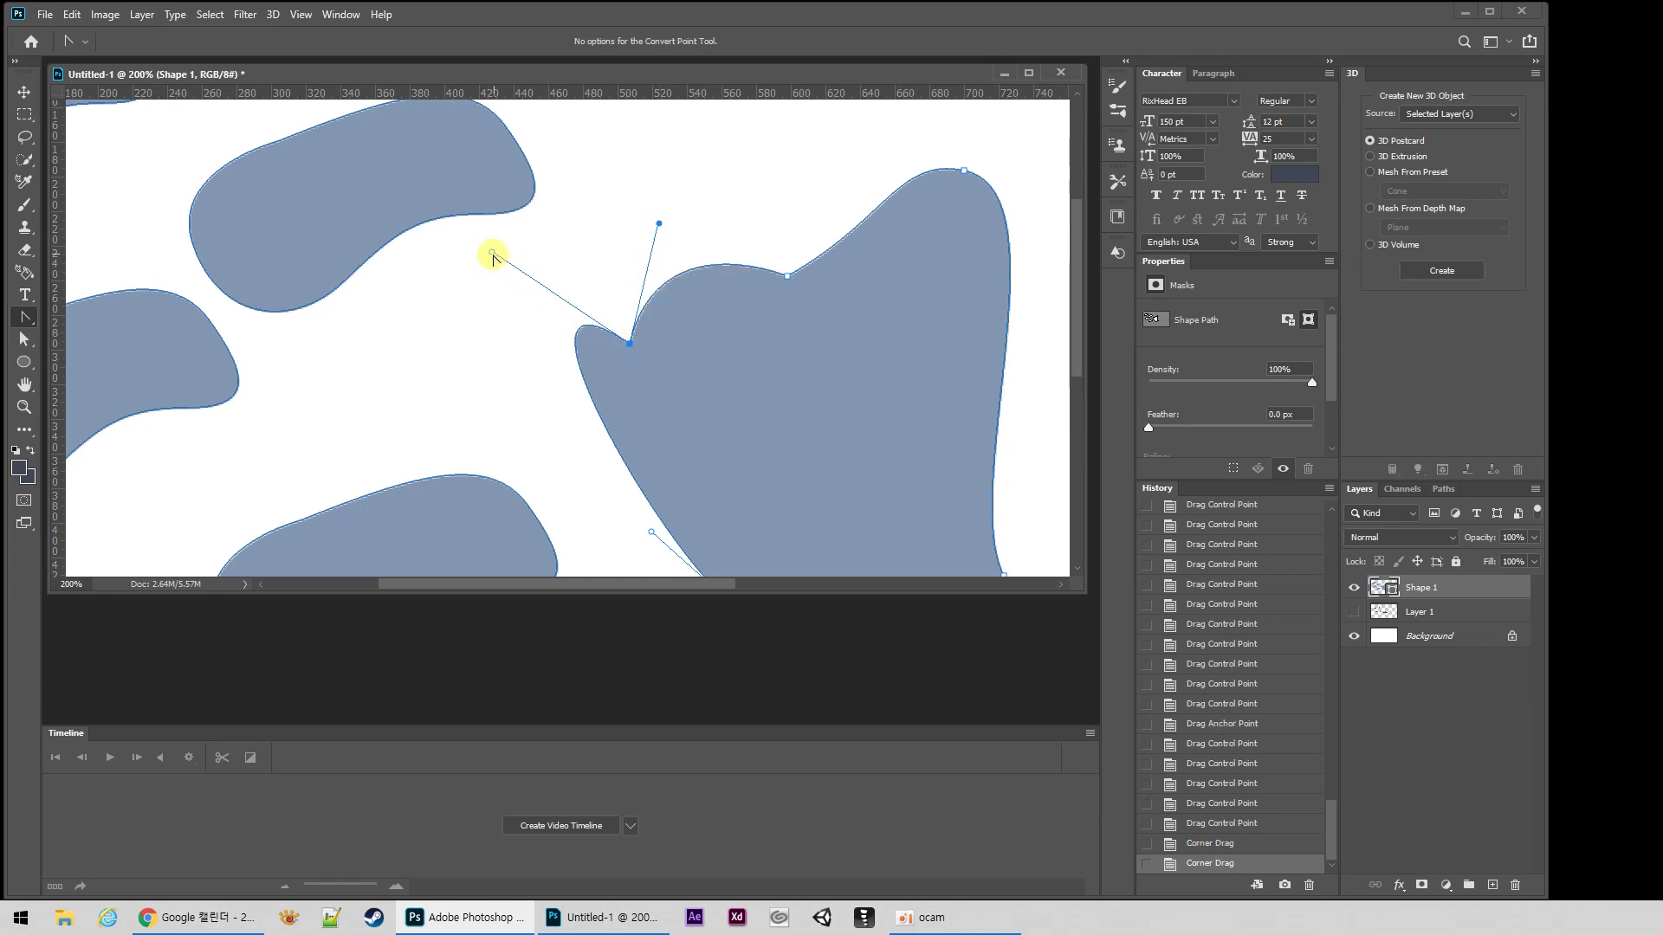
{"action": "left_click_drag", "start_coordinate": [491, 252], "coordinate": [463, 296]}
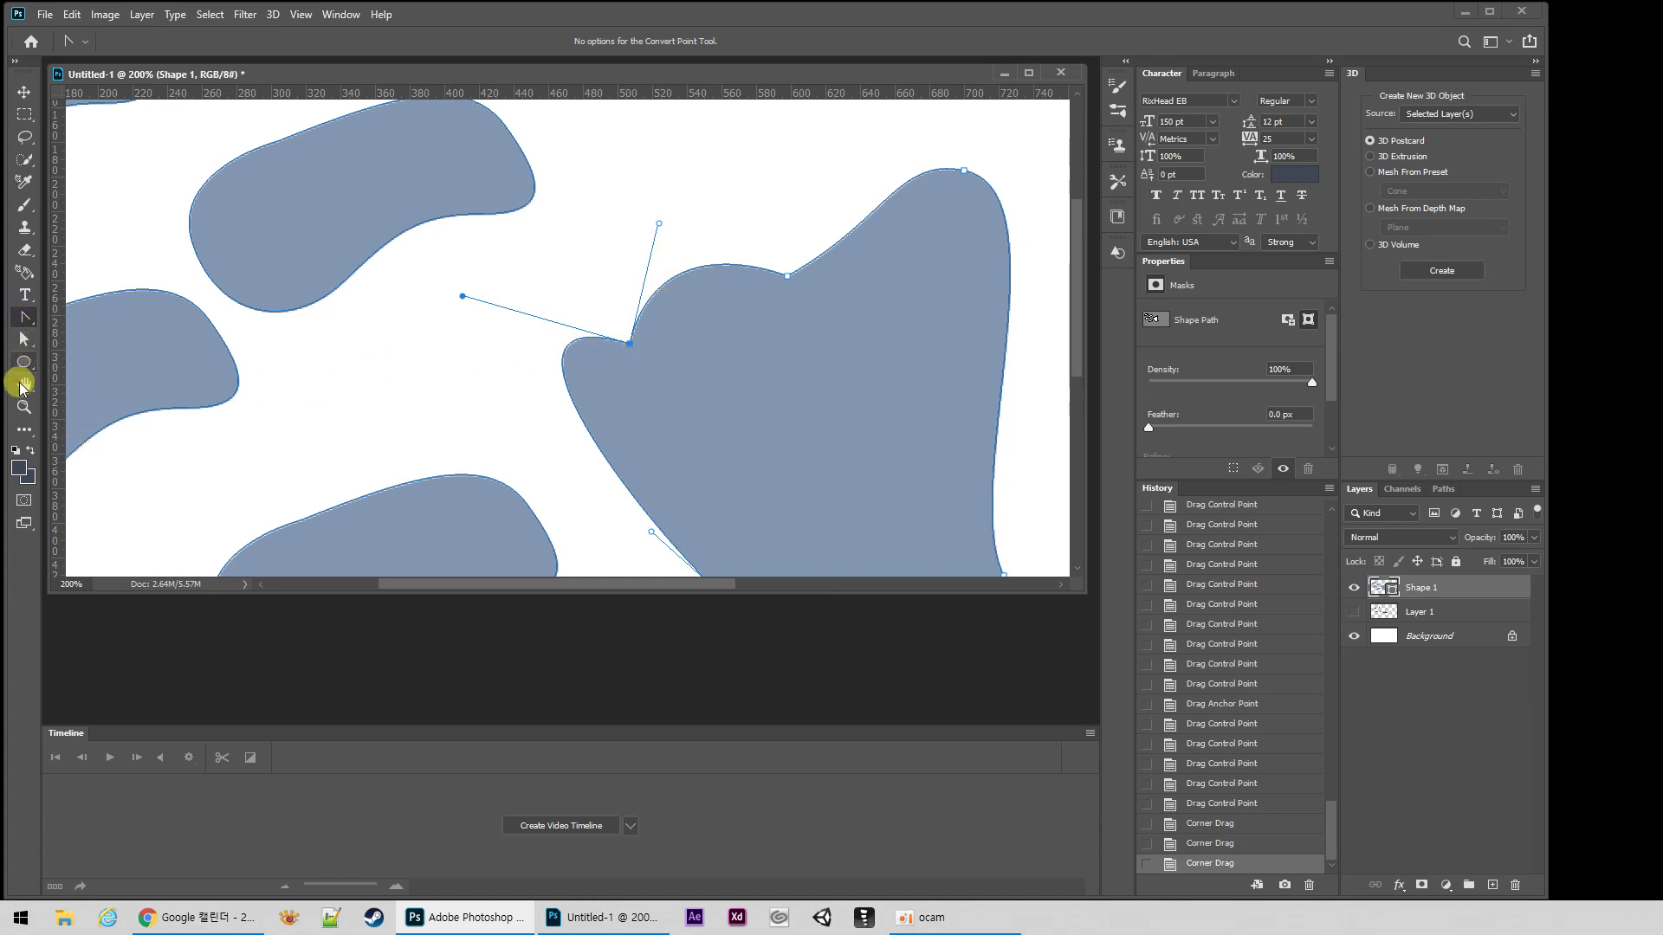
Step: Adjust the broken handles independently with Direct Selection, standing the upper one nearly vertical and angling the lower one down and outward
{"action": "left_click", "coordinate": [25, 339]}
{"action": "left_click", "coordinate": [25, 318]}
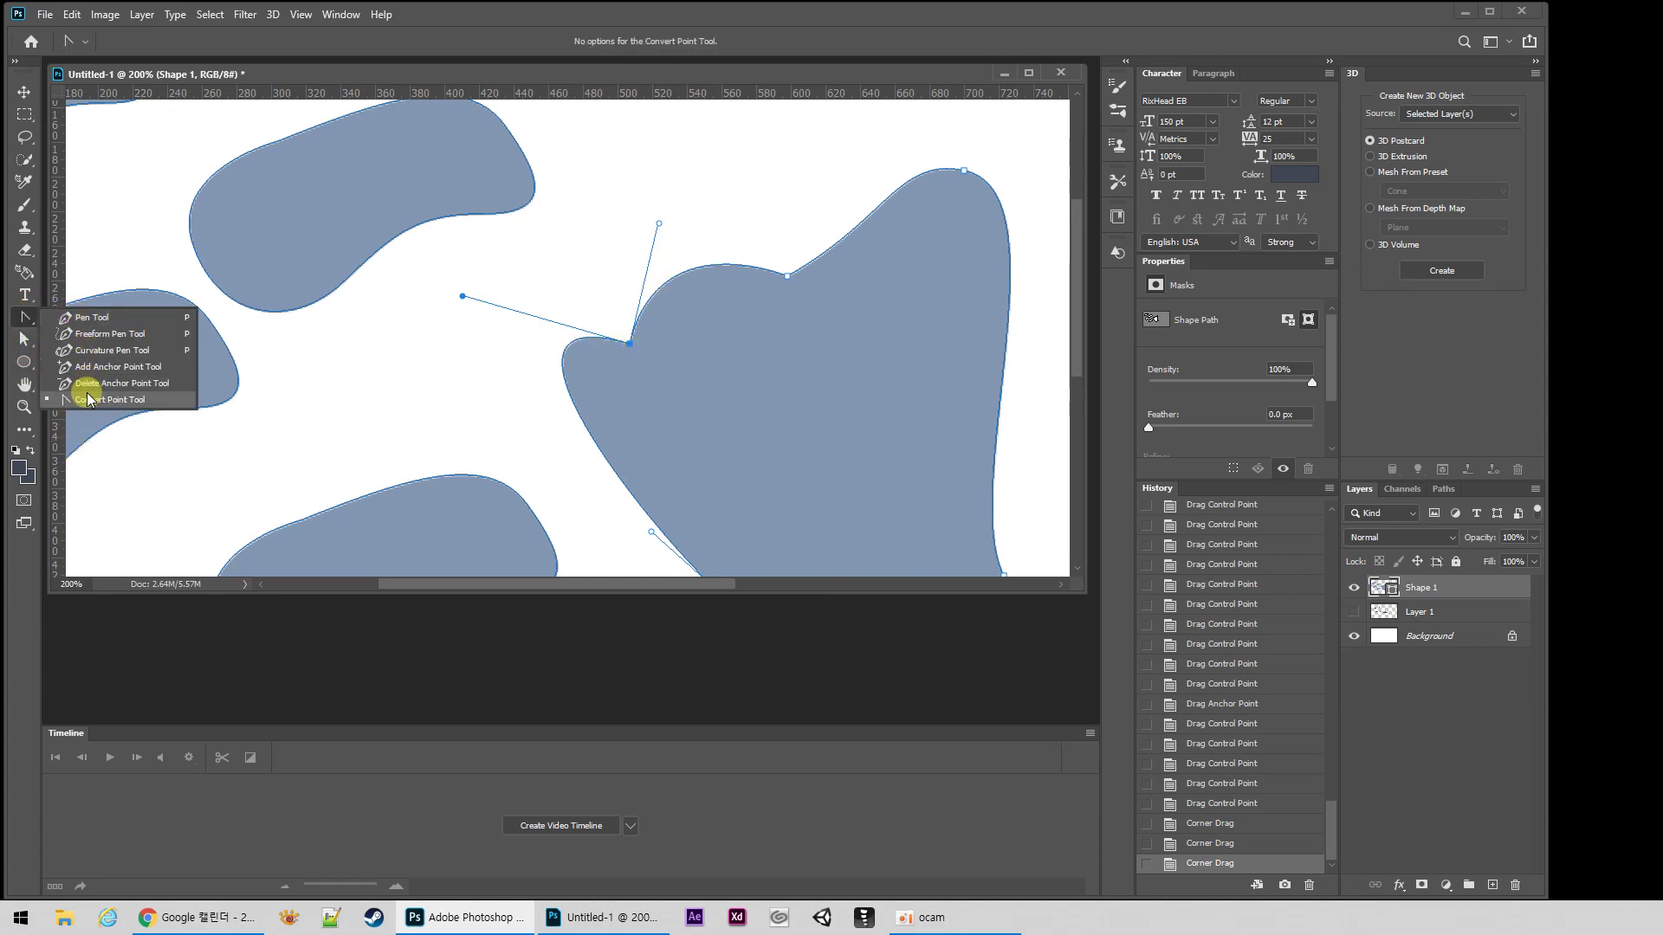
{"action": "left_click", "coordinate": [25, 339]}
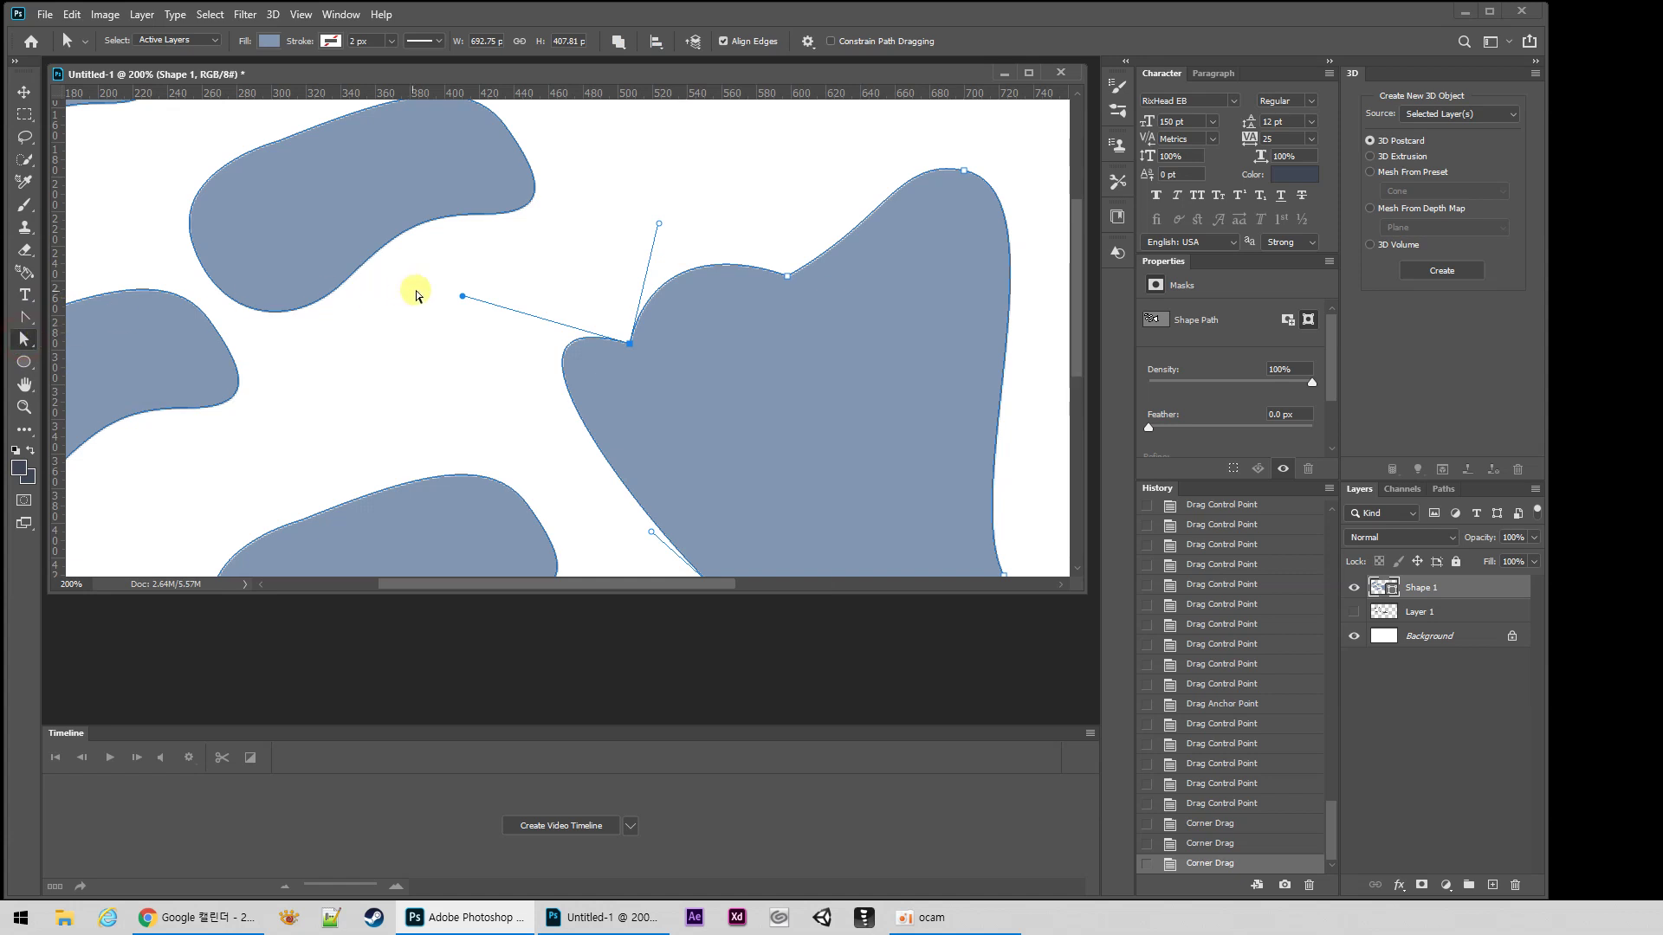
{"action": "left_click_drag", "start_coordinate": [462, 299], "coordinate": [601, 491]}
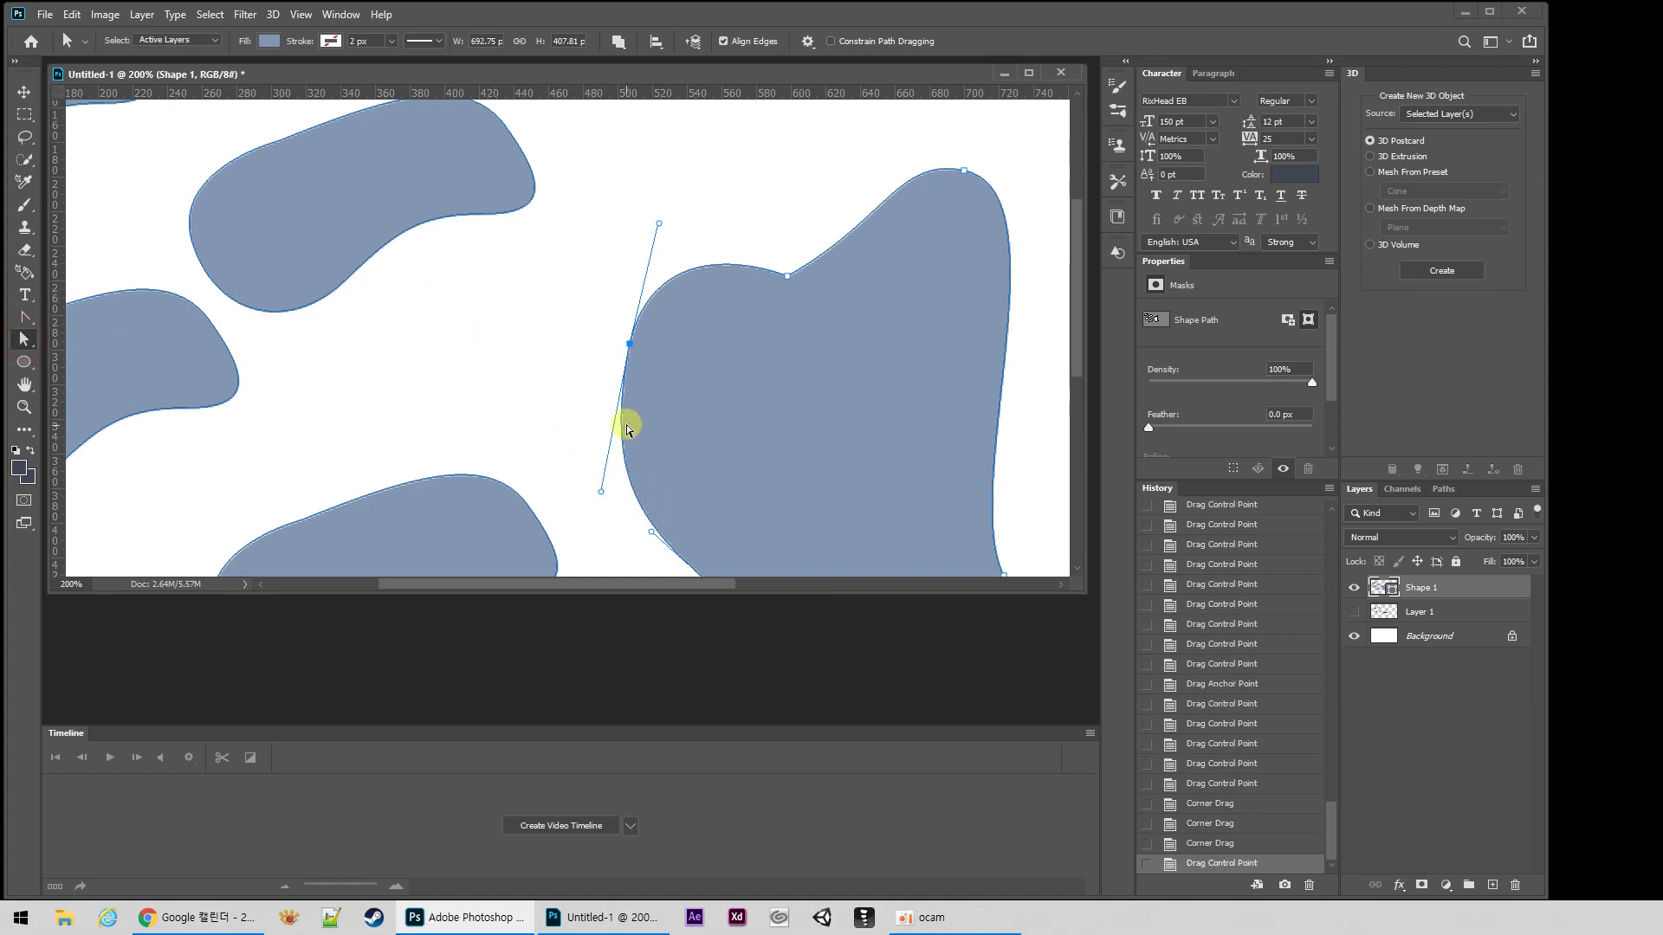
{"action": "left_click_drag", "start_coordinate": [663, 226], "coordinate": [640, 224]}
{"action": "left_click_drag", "start_coordinate": [601, 491], "coordinate": [530, 429]}
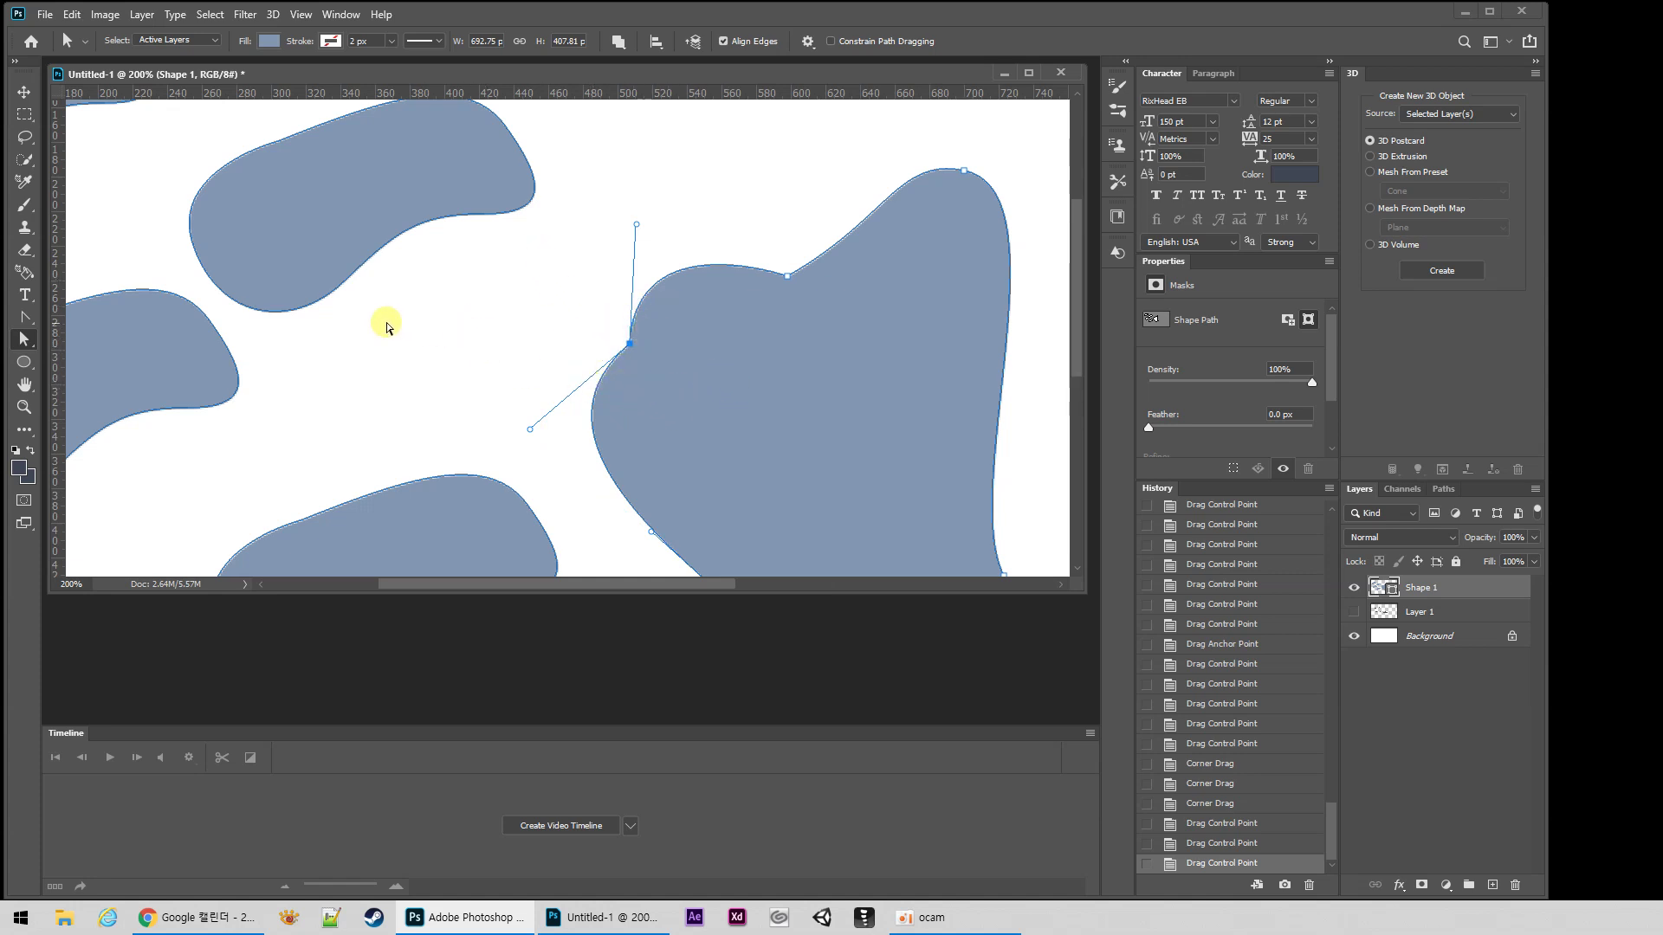
Step: Reset the left-edge anchor point with the Convert Point tool and pull out a new pair of aligned direction handles
{"action": "left_click", "coordinate": [23, 319]}
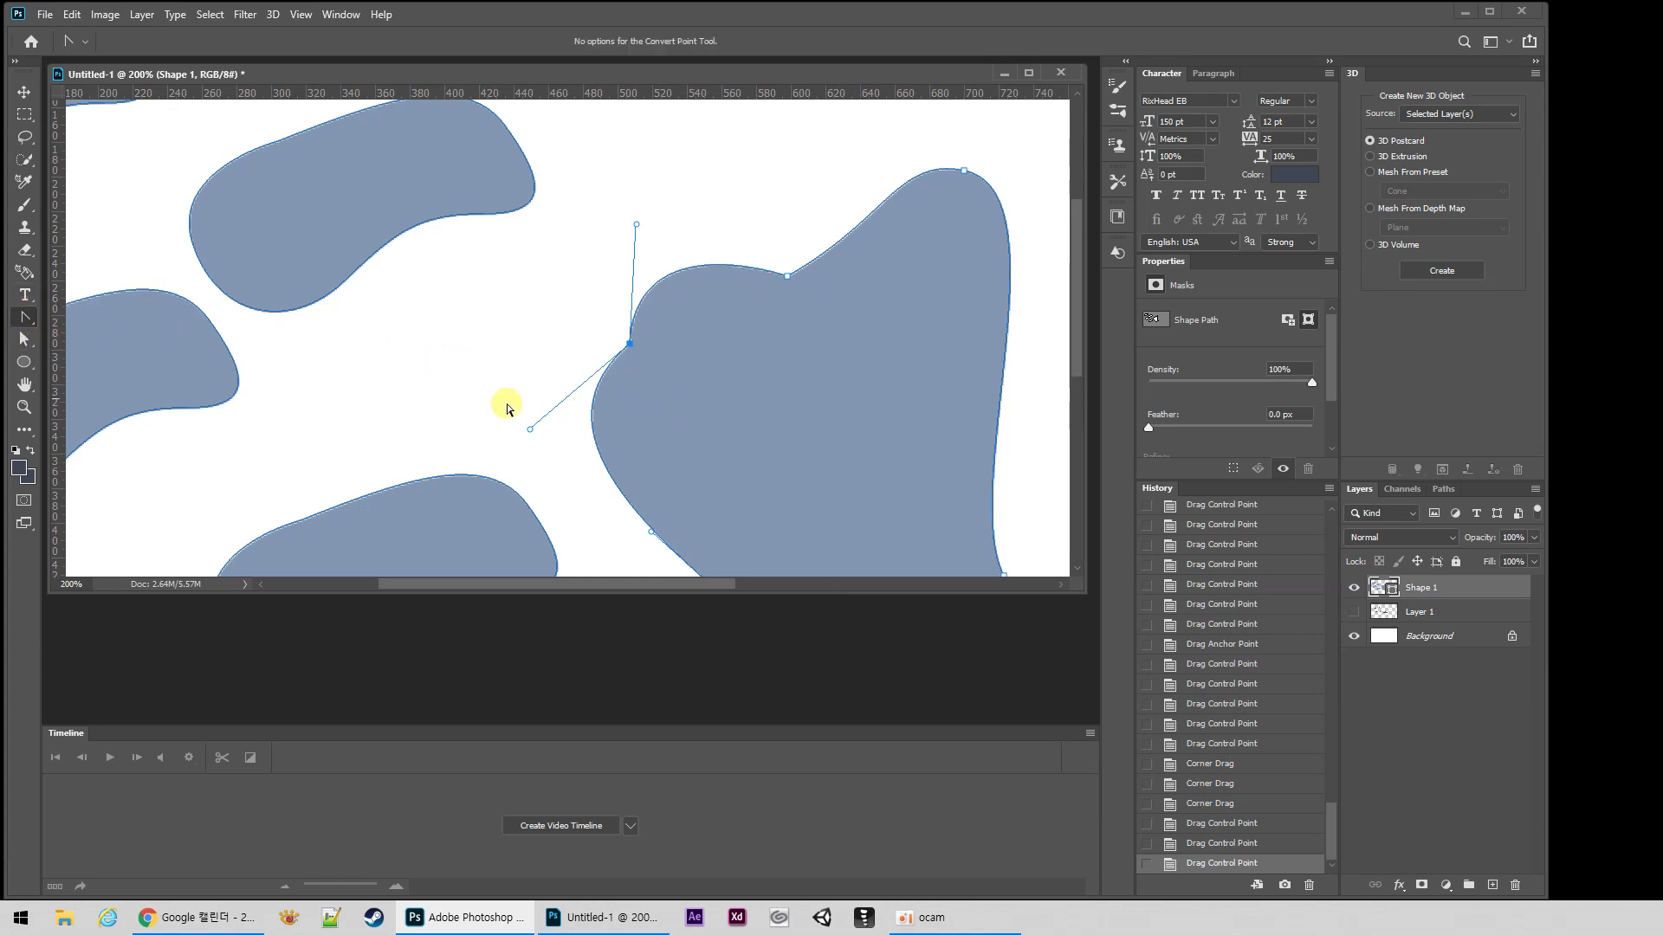
{"action": "left_click", "coordinate": [630, 346]}
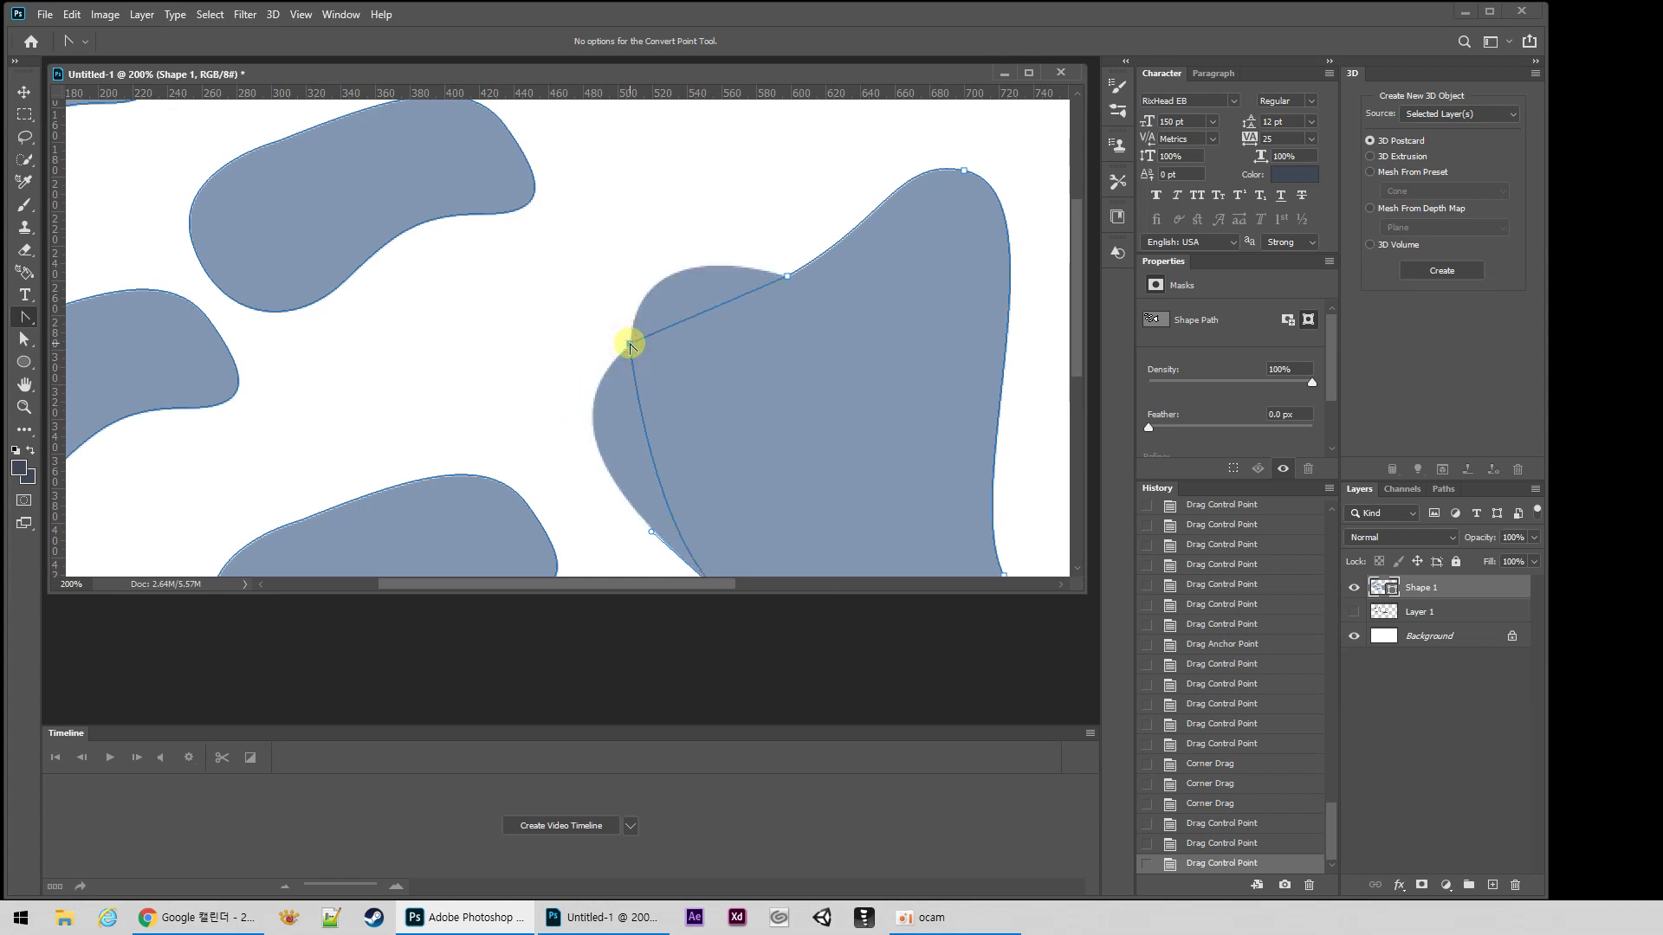
{"action": "left_click_drag", "start_coordinate": [629, 346], "coordinate": [591, 443]}
{"action": "key", "text": "ctrl"}
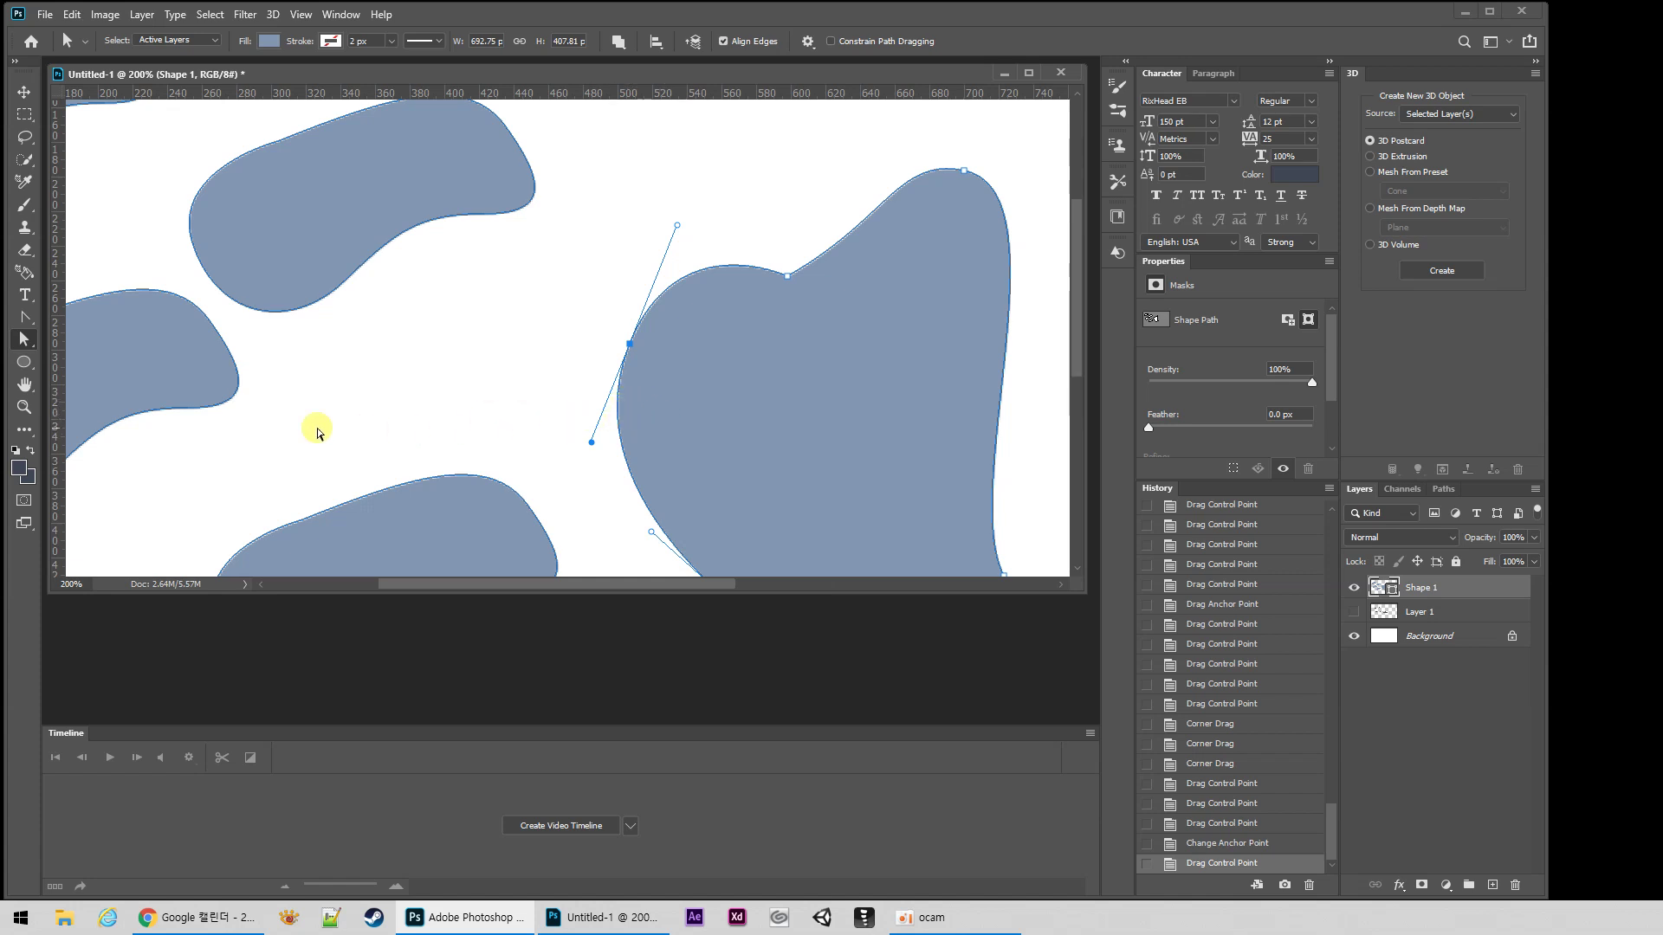
Step: Convert the left-edge anchor point to a sharp corner, and back to a smooth point with shorter, steeper handles
{"action": "left_click", "coordinate": [26, 318]}
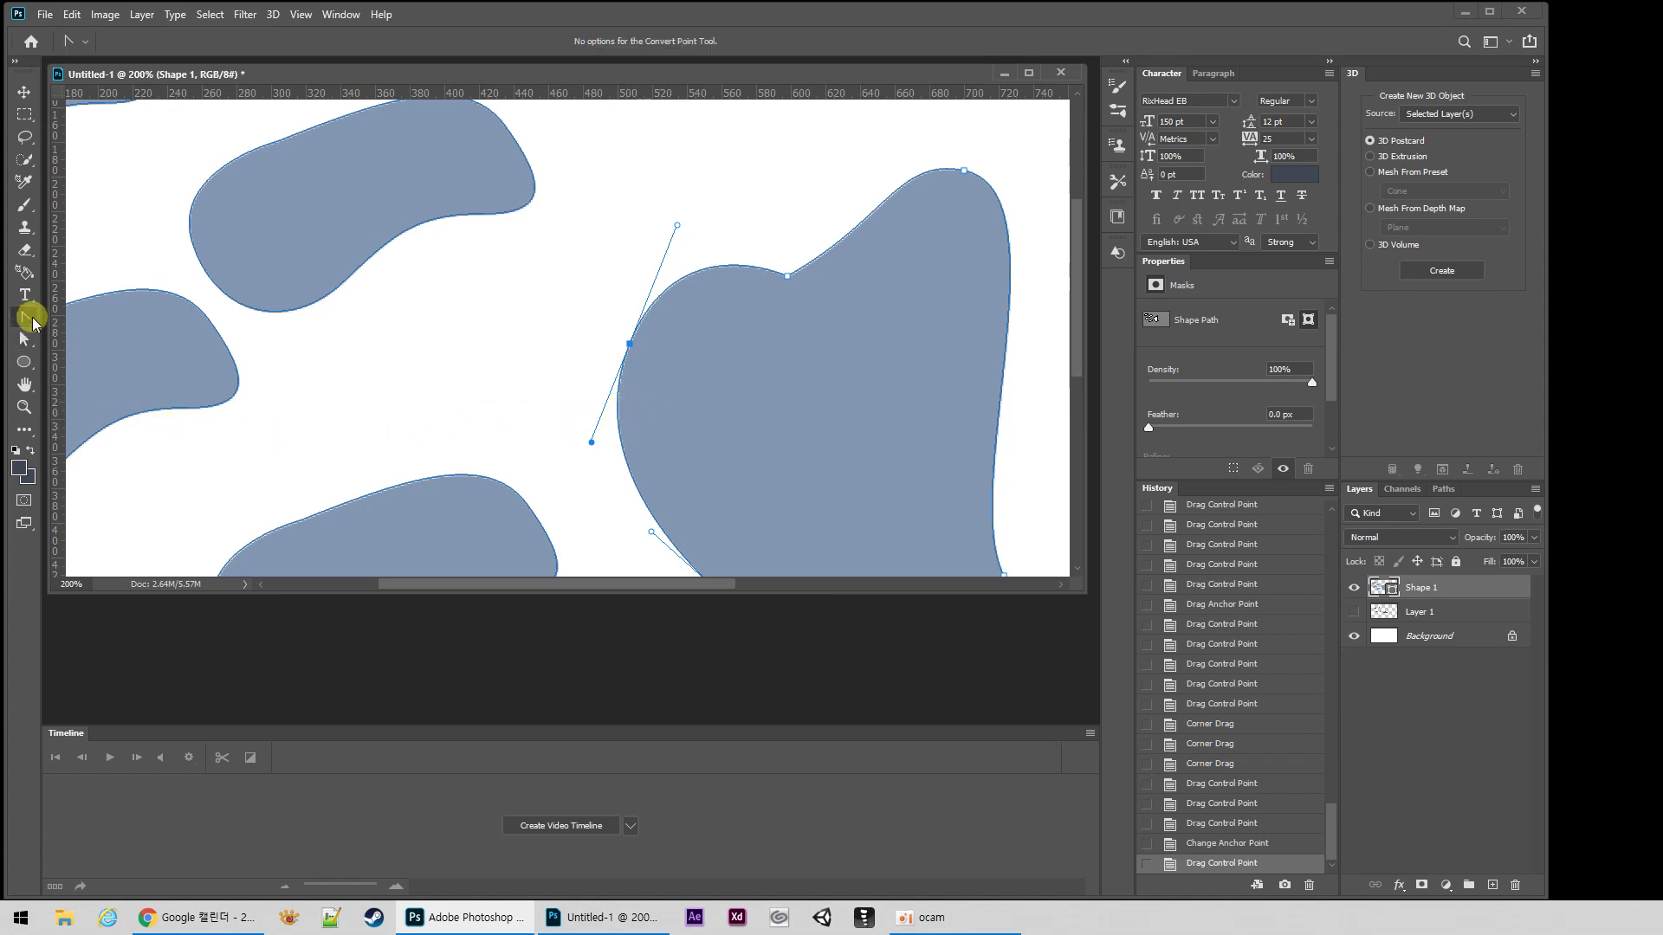
{"action": "left_click", "coordinate": [632, 345]}
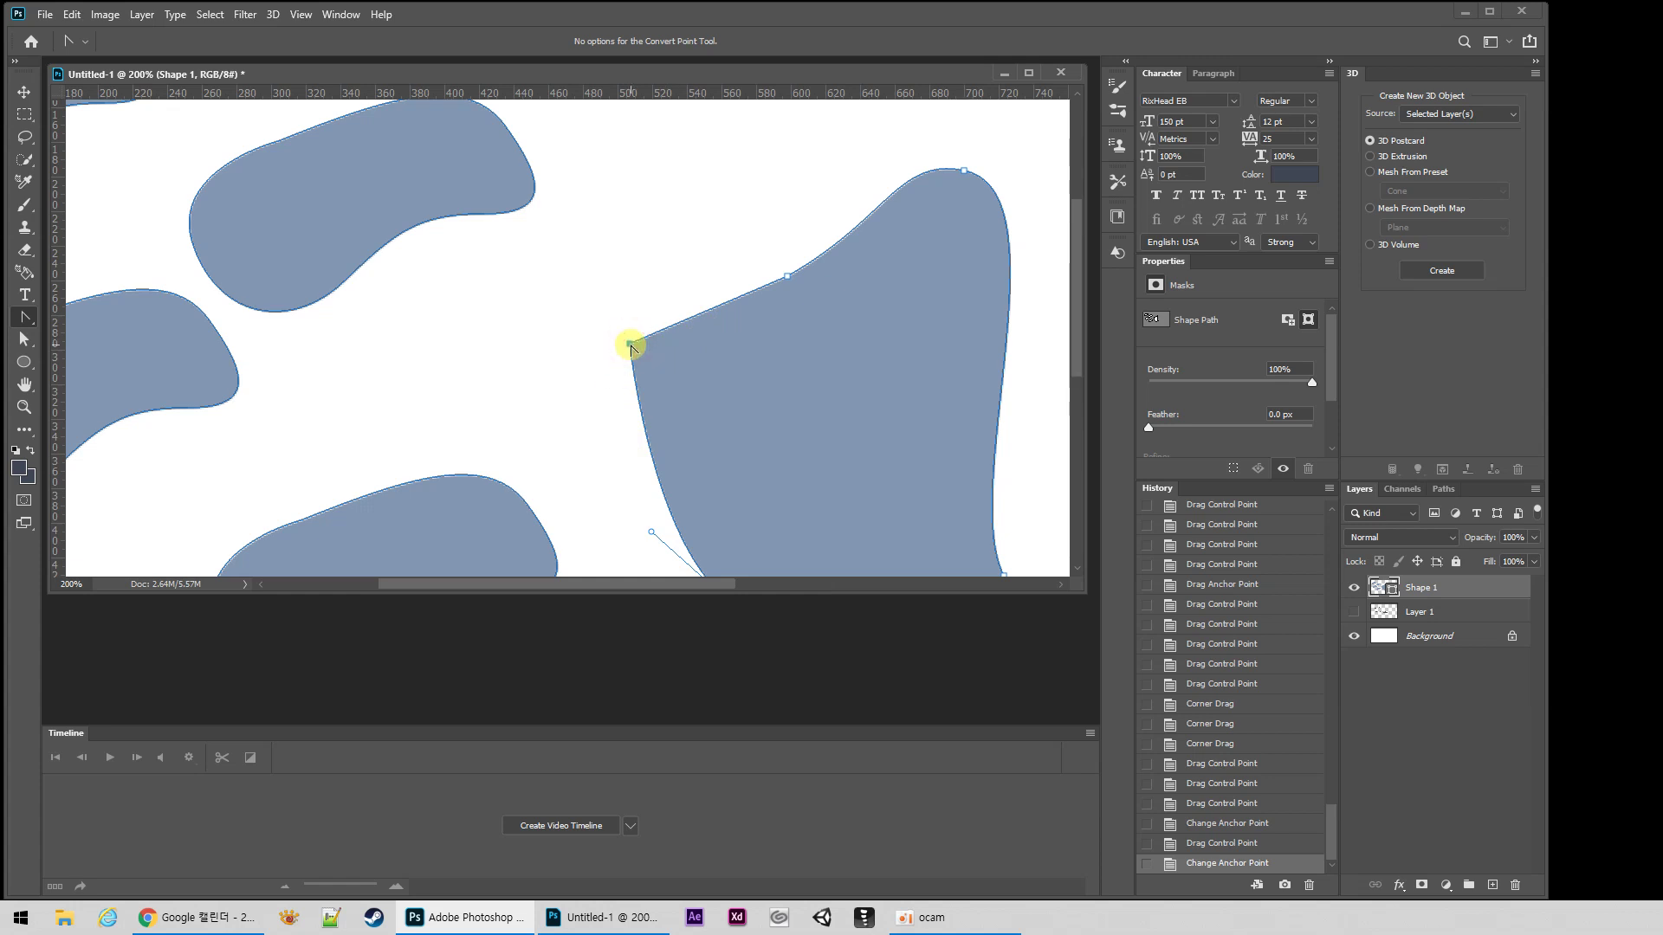
{"action": "left_click_drag", "start_coordinate": [631, 346], "coordinate": [609, 432]}
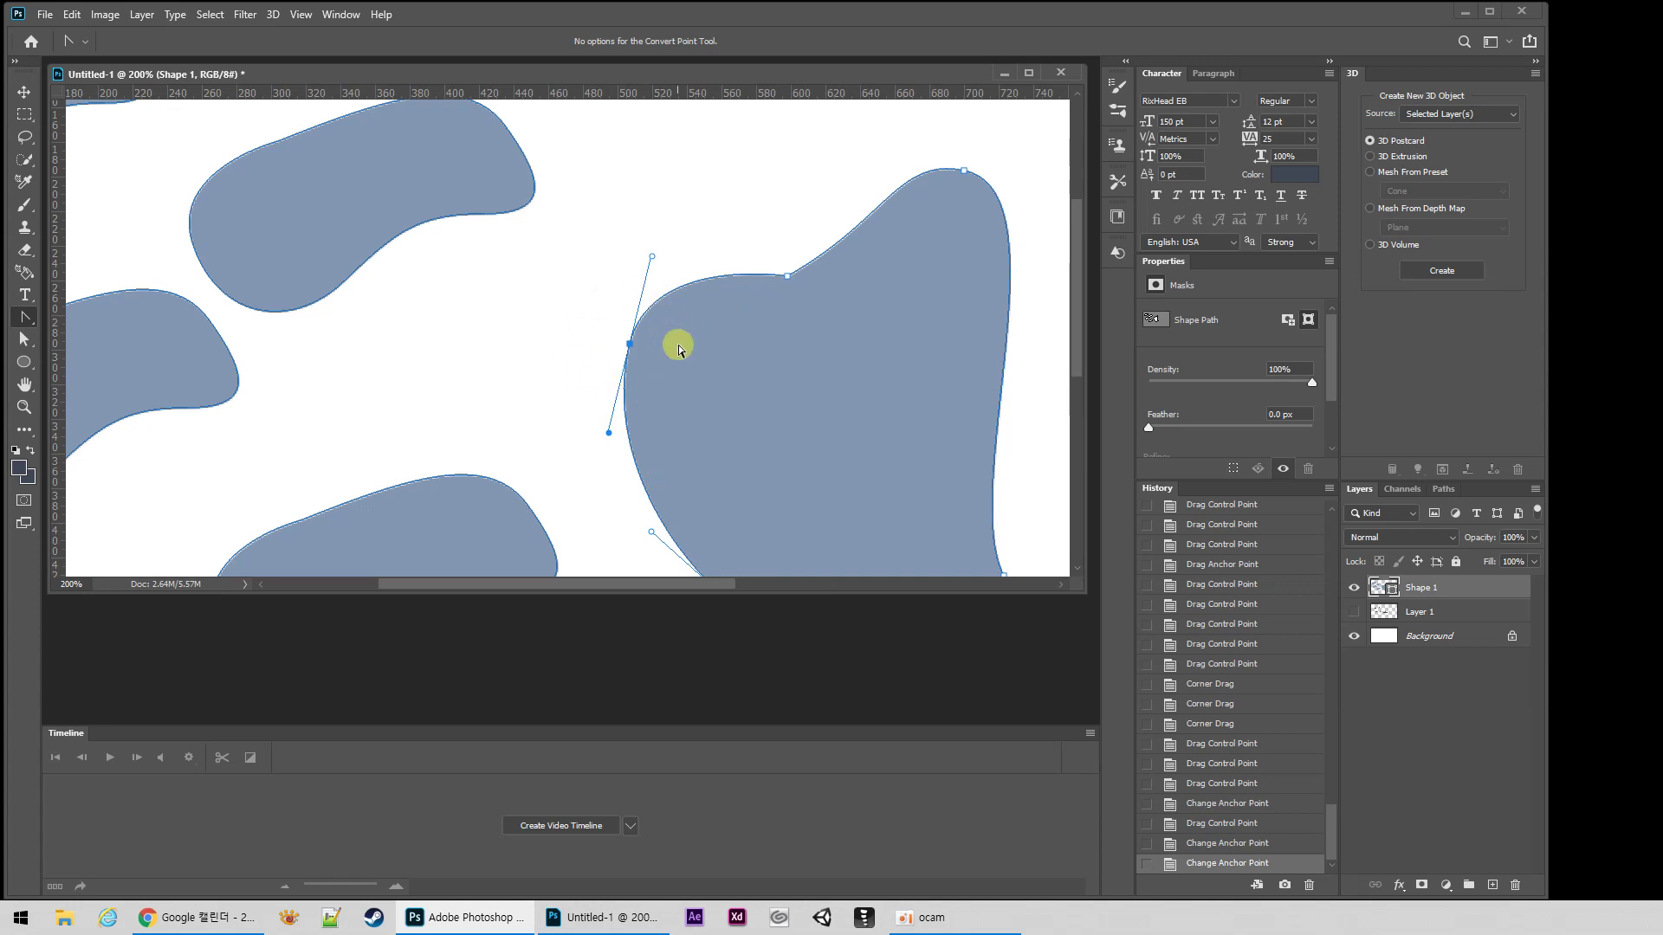
Step: Tilt the left-edge anchor point's lower handle outward with Direct Selection and move the anchor away from the shape
{"action": "left_click", "coordinate": [25, 338]}
{"action": "mouse_move", "coordinate": [609, 432]}
{"action": "left_mouse_down"}
{"action": "mouse_move", "coordinate": [584, 426]}
{"action": "mouse_move", "coordinate": [601, 431]}
{"action": "left_mouse_up"}
{"action": "left_click_drag", "start_coordinate": [630, 344], "coordinate": [588, 351]}
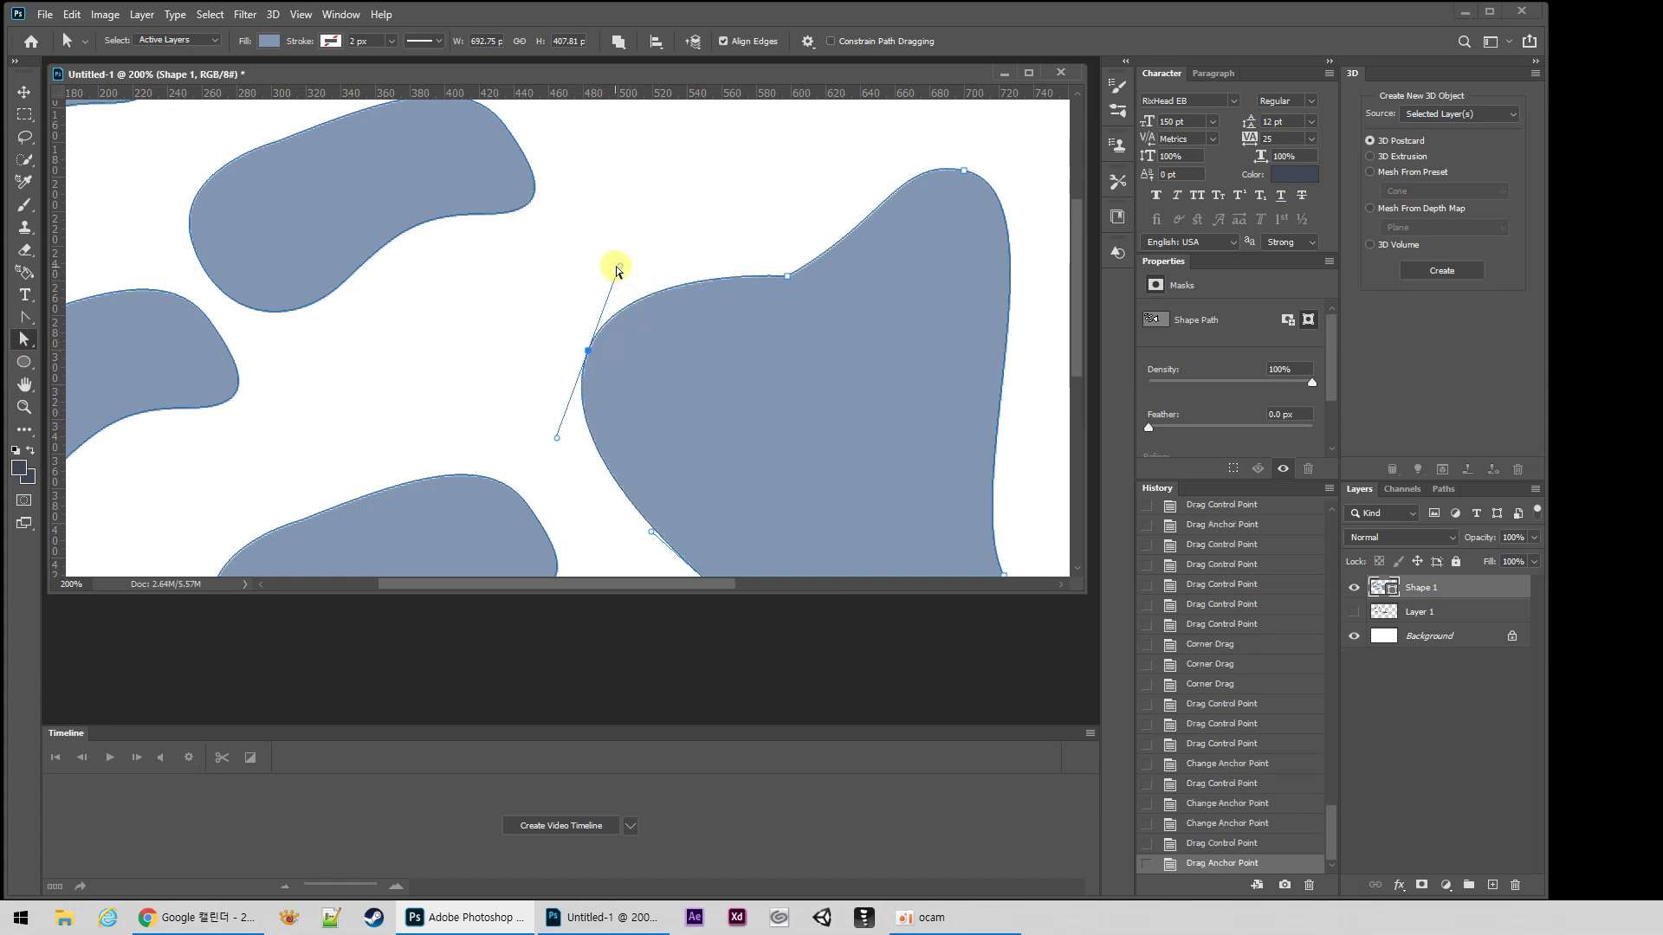
Step: Rotate the left-edge anchor point's handle pair to nearly vertical with Direct Selection
{"action": "left_click_drag", "start_coordinate": [619, 266], "coordinate": [597, 257]}
{"action": "right_click", "coordinate": [25, 318]}
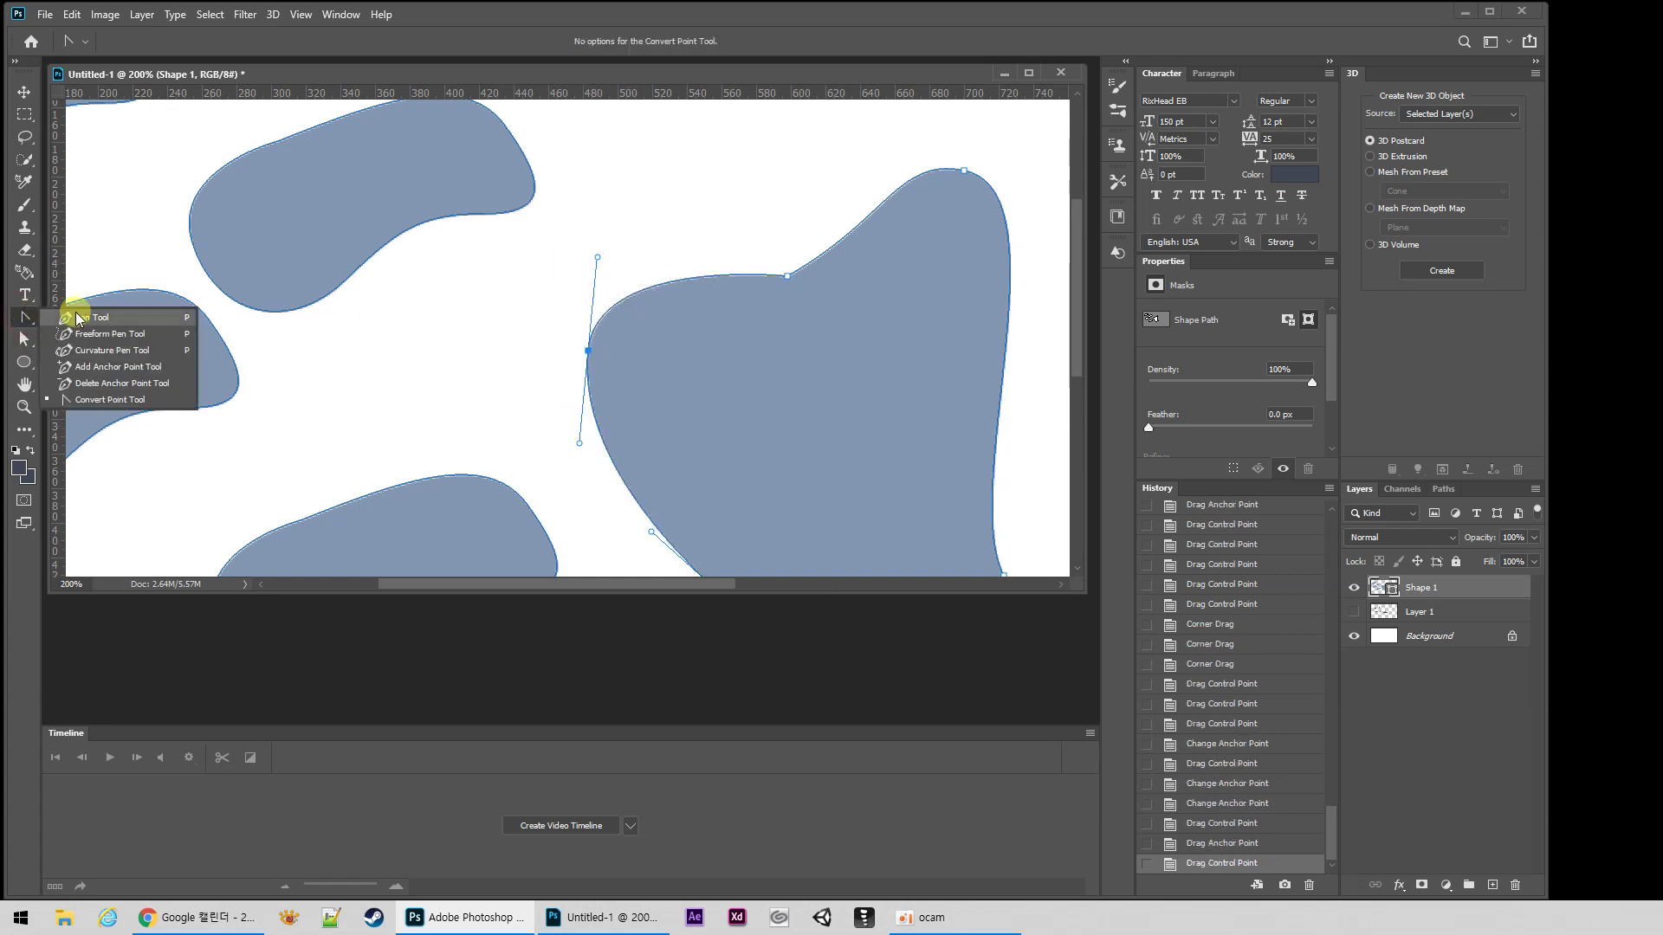
{"action": "left_click", "coordinate": [103, 336]}
{"action": "right_click", "coordinate": [24, 320]}
{"action": "left_click", "coordinate": [104, 399]}
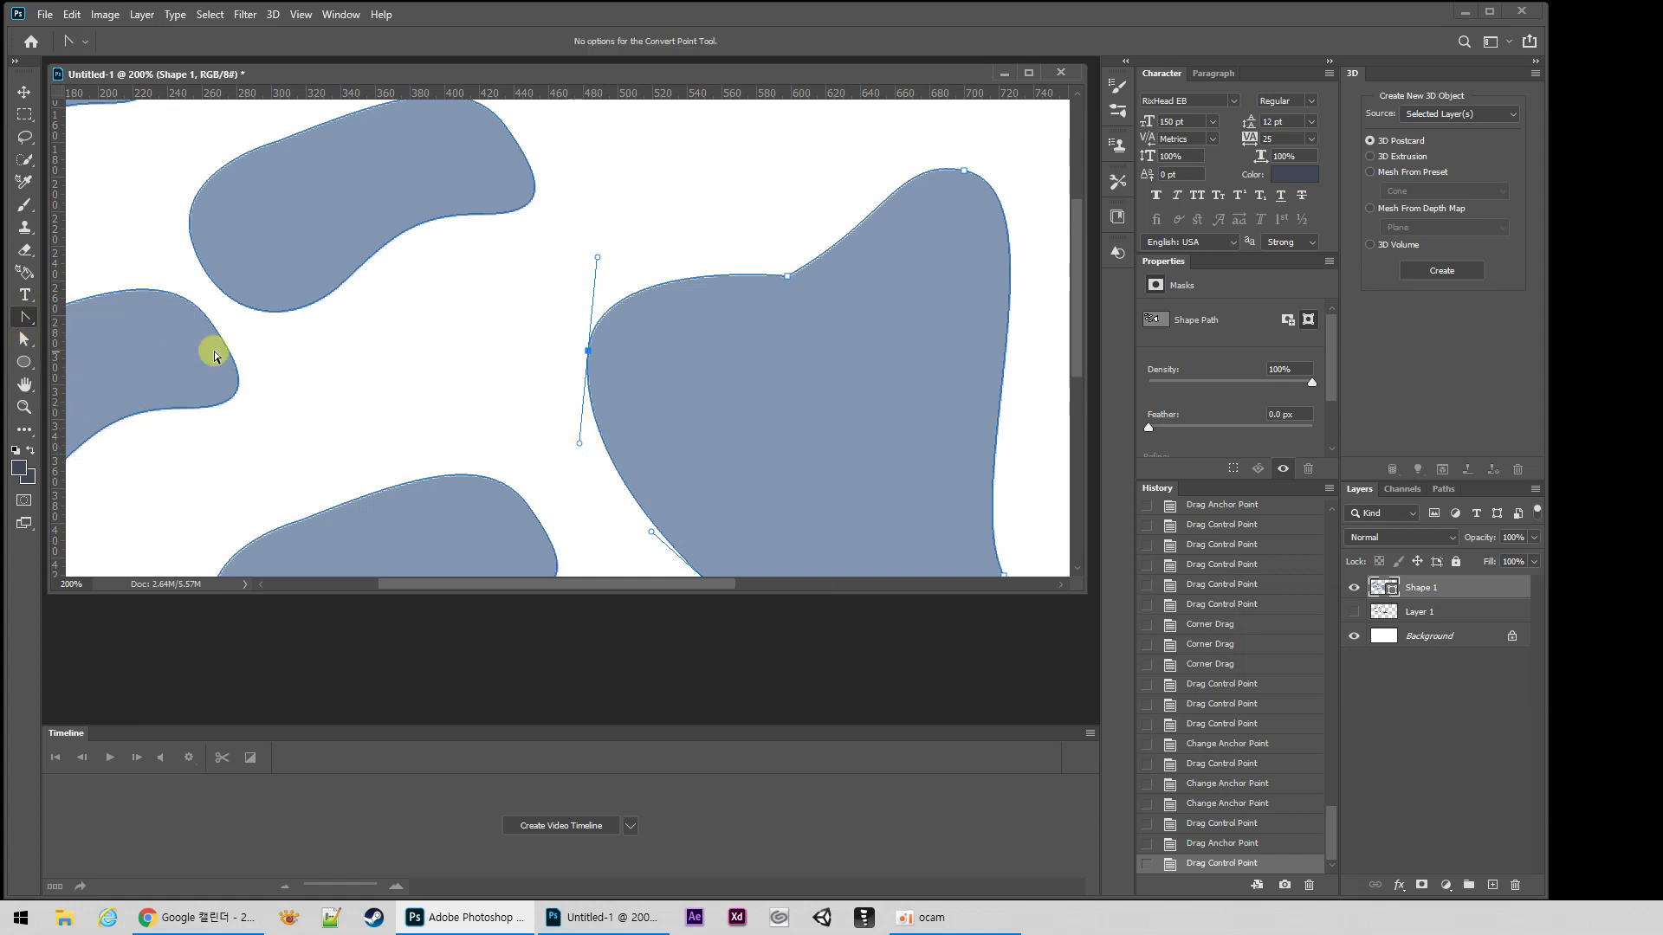
{"action": "left_click", "coordinate": [24, 339]}
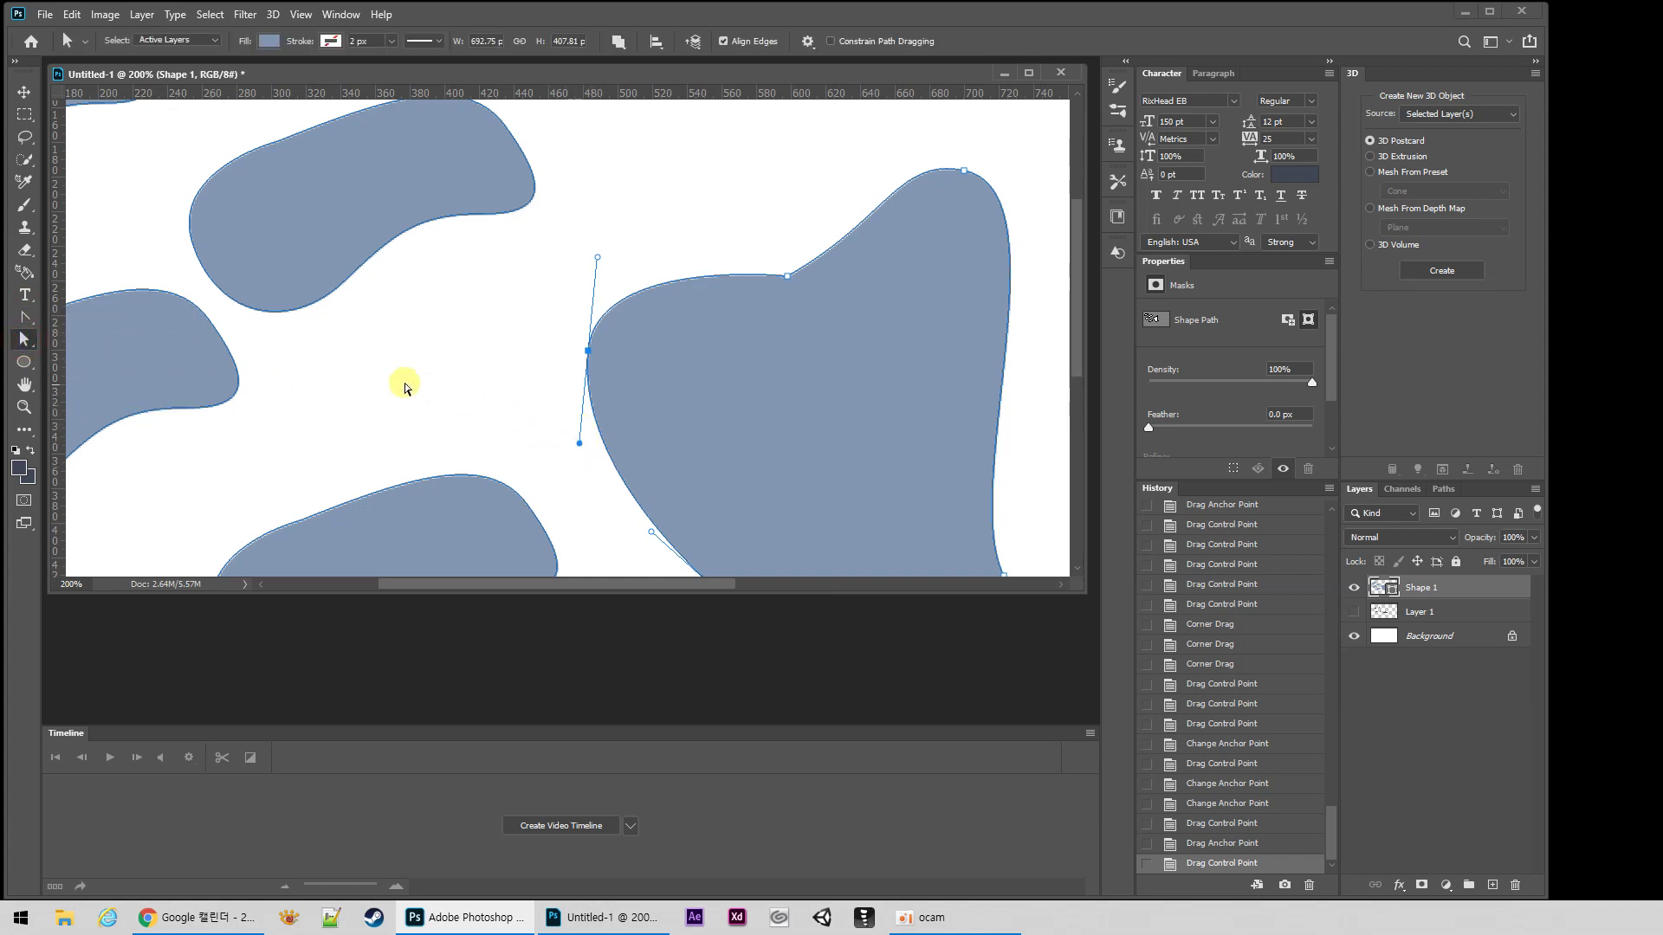
{"action": "right_click", "coordinate": [24, 318]}
{"action": "left_click", "coordinate": [65, 320]}
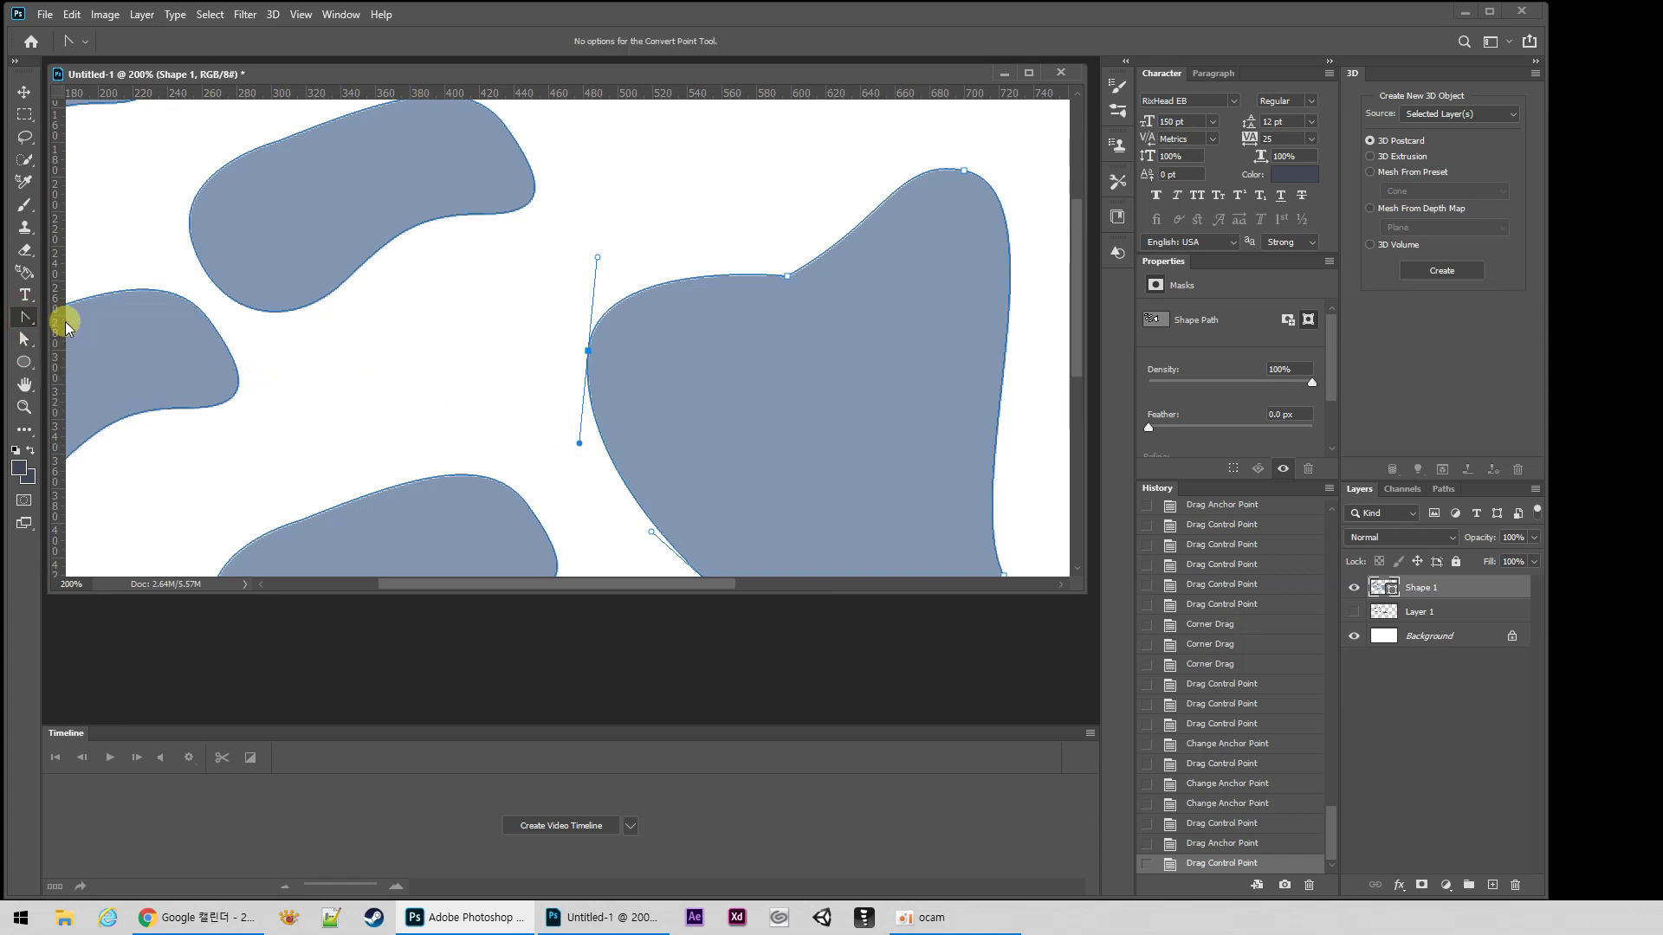
{"action": "left_click", "coordinate": [21, 340]}
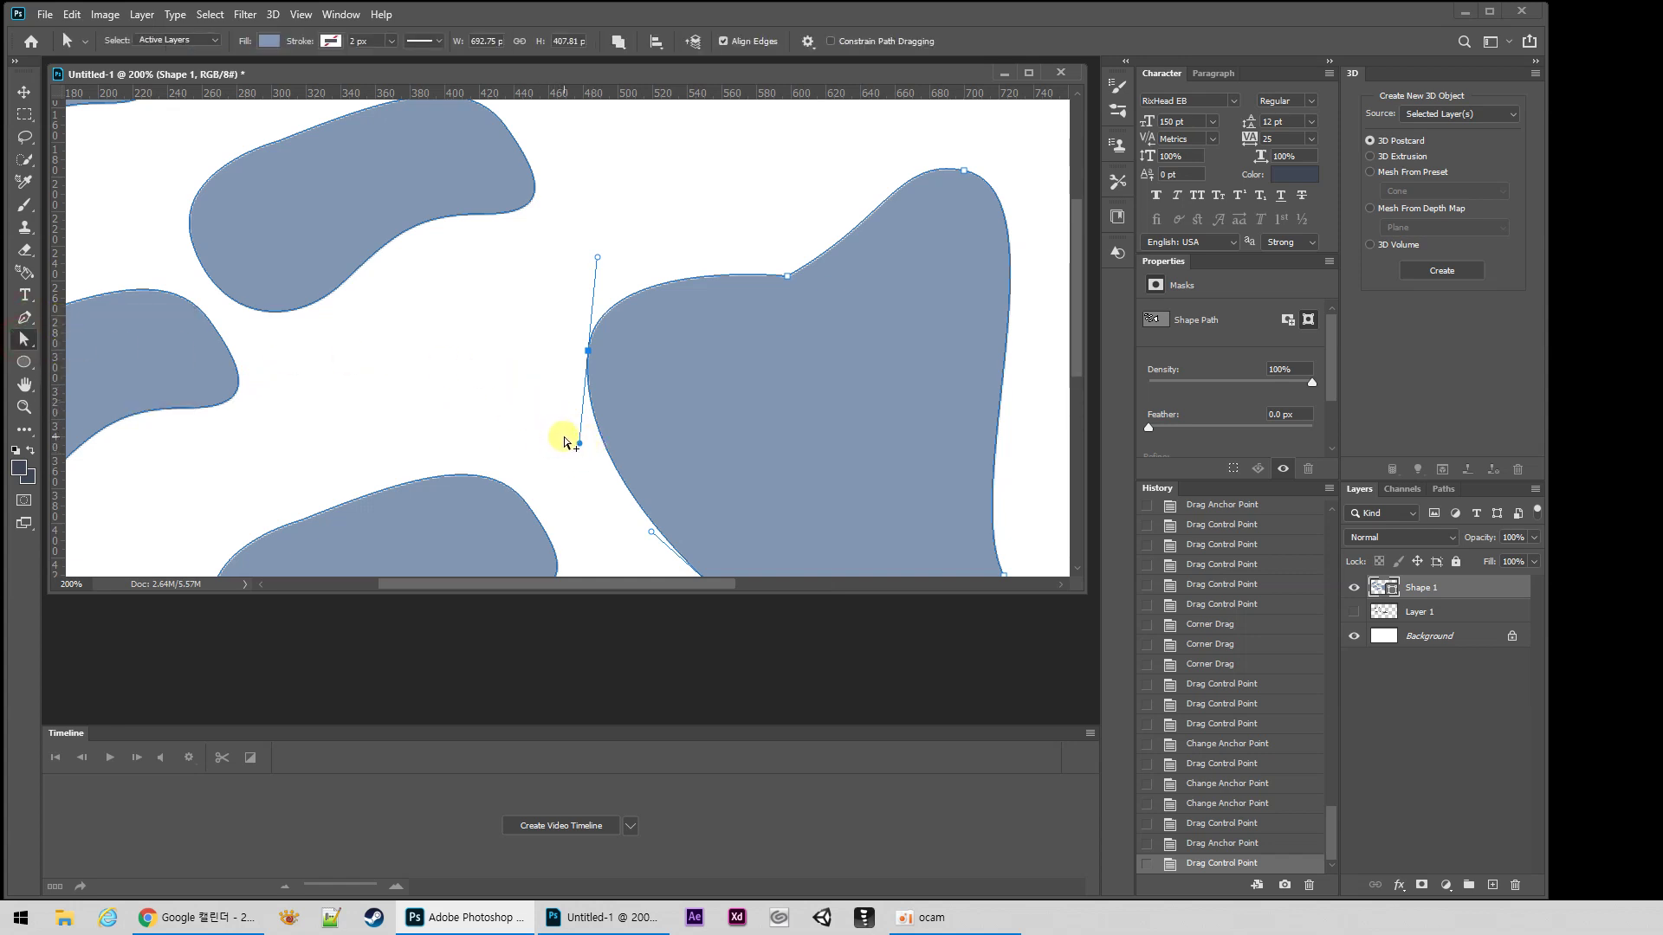
Step: Add a new layer and handwrite "Ctrl + Alt" above the large shape with a thin Brush tip
{"action": "left_click", "coordinate": [1492, 885]}
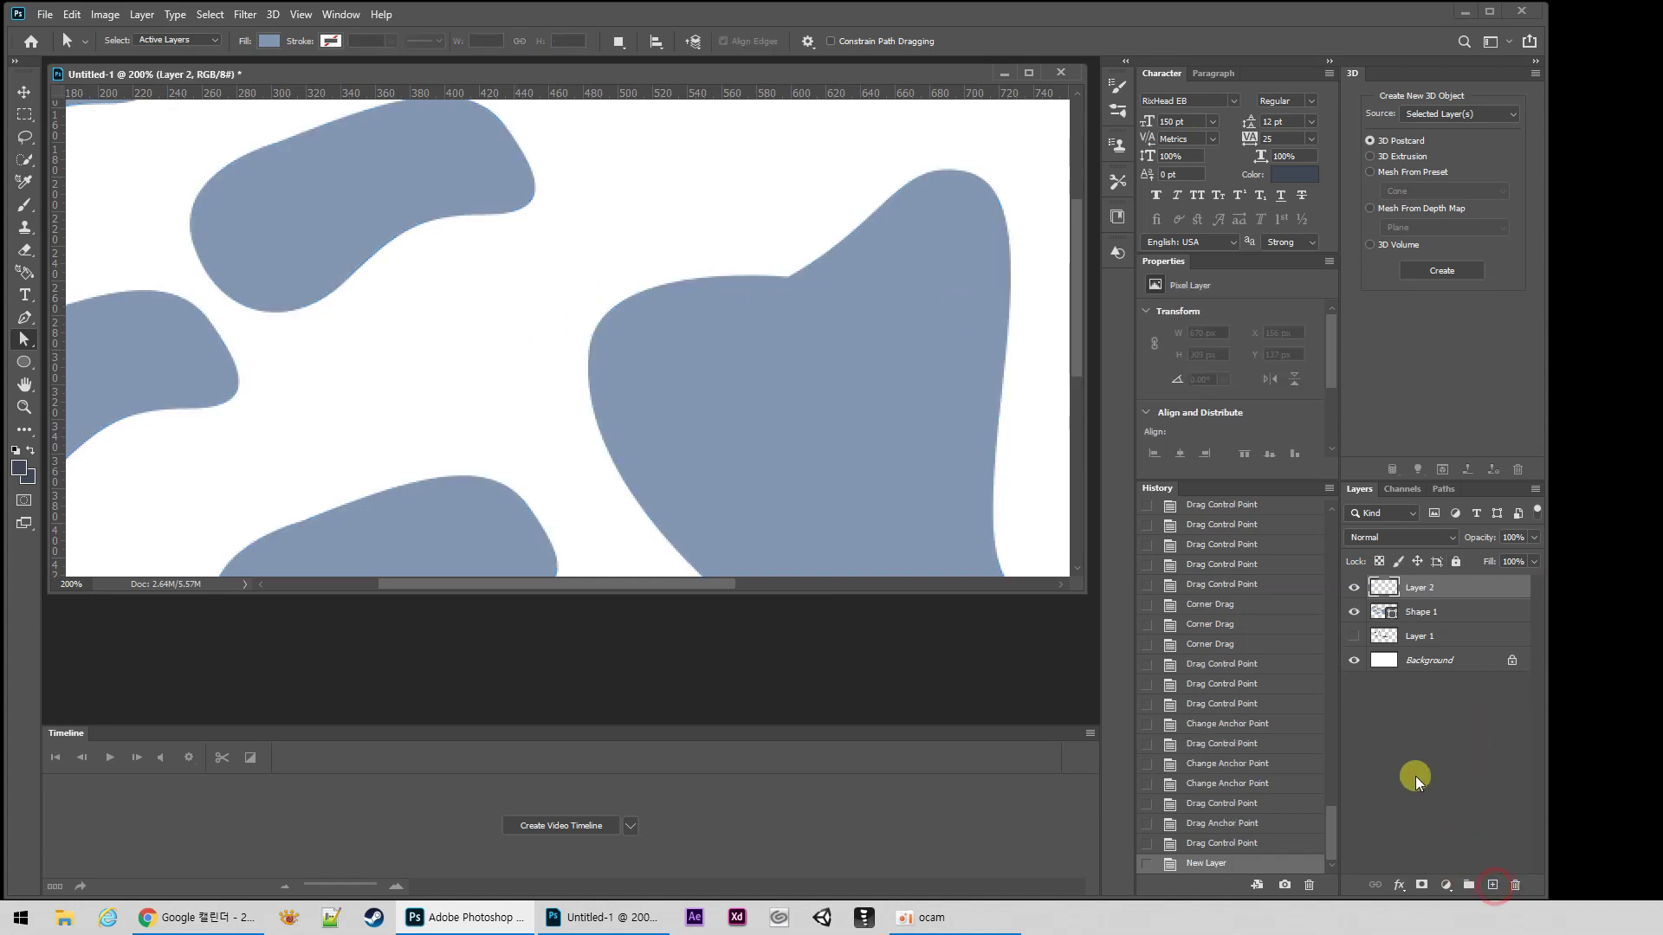
{"action": "key", "text": "b"}
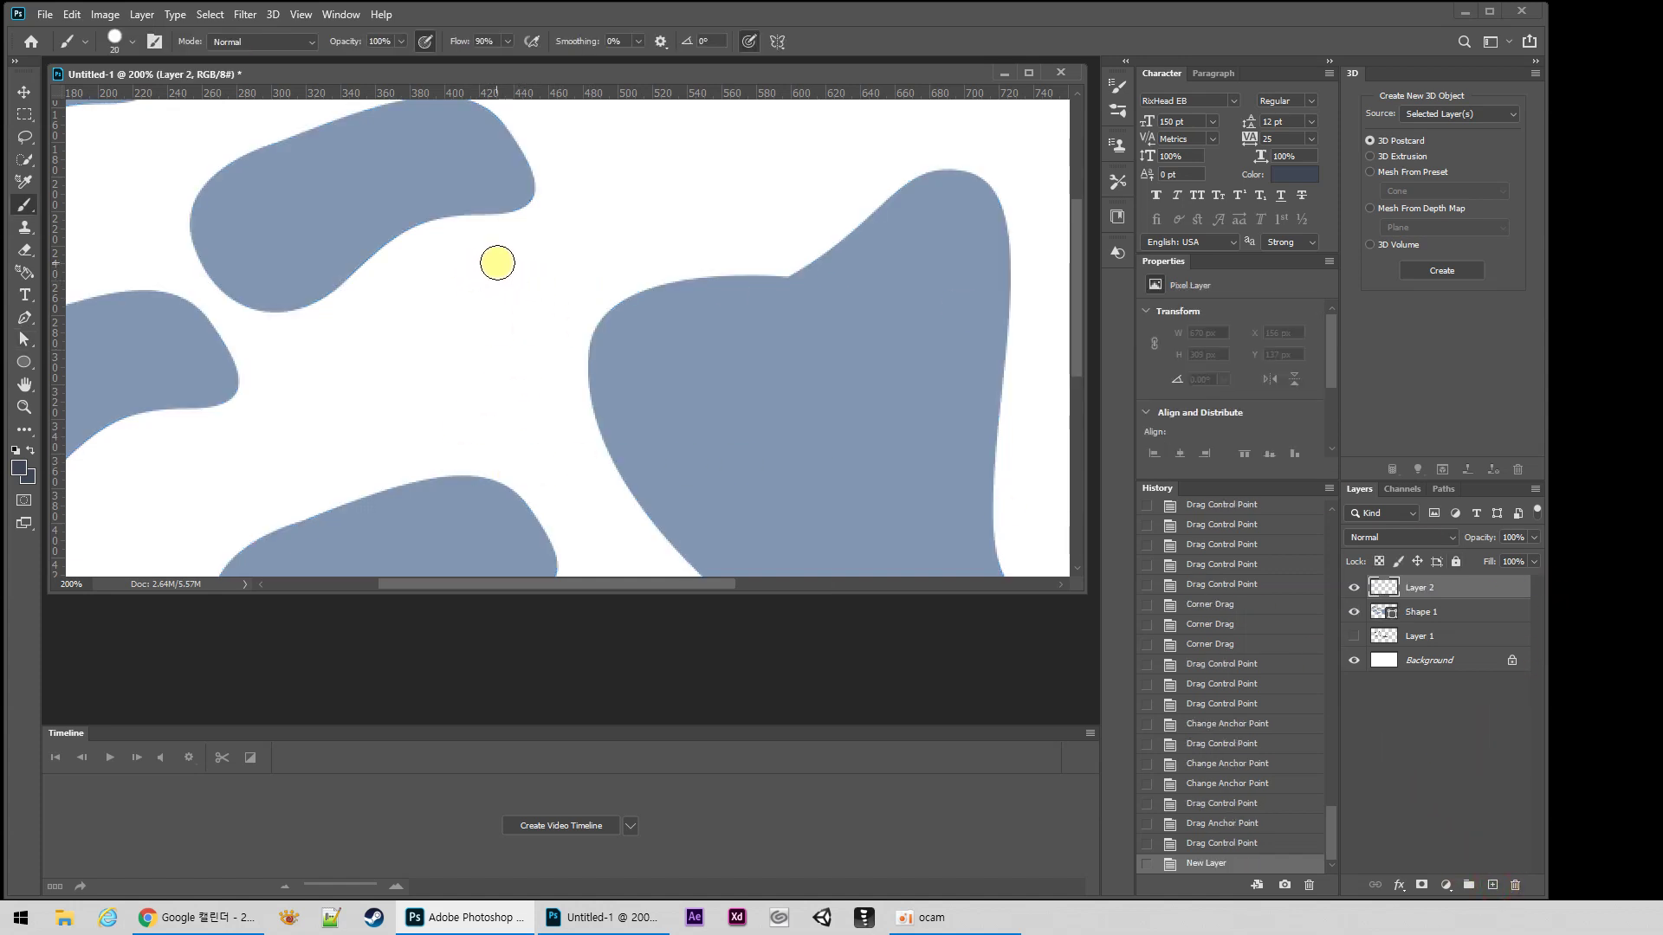
{"action": "key", "text": "bracketleft"}
{"action": "key", "text": "bracketleft"}
{"action": "key", "text": "bracketleft"}
{"action": "key", "text": "bracketleft"}
{"action": "key", "text": "bracketleft"}
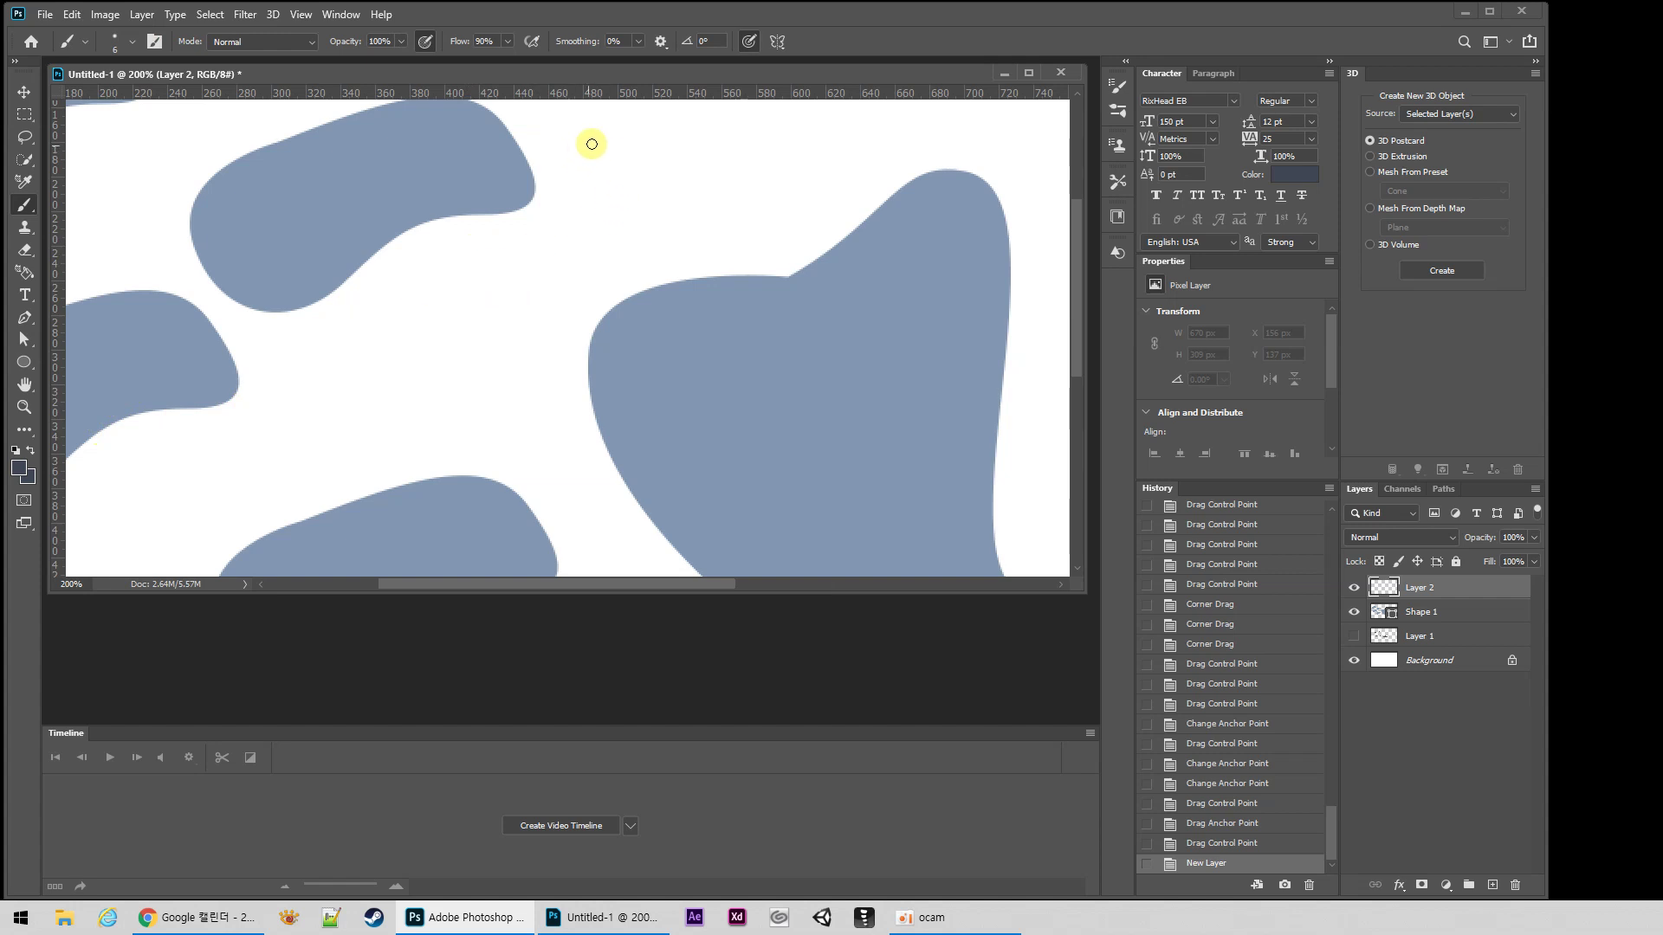
{"action": "mouse_move", "coordinate": [594, 141]}
{"action": "left_mouse_down"}
{"action": "mouse_move", "coordinate": [607, 202]}
{"action": "mouse_move", "coordinate": [641, 178]}
{"action": "mouse_move", "coordinate": [629, 205]}
{"action": "left_mouse_up"}
{"action": "mouse_move", "coordinate": [653, 171]}
{"action": "left_mouse_down"}
{"action": "mouse_move", "coordinate": [655, 205]}
{"action": "mouse_move", "coordinate": [685, 170]}
{"action": "left_mouse_up"}
{"action": "mouse_move", "coordinate": [703, 139]}
{"action": "left_mouse_down"}
{"action": "mouse_move", "coordinate": [705, 203]}
{"action": "mouse_move", "coordinate": [774, 168]}
{"action": "left_mouse_up"}
{"action": "mouse_move", "coordinate": [755, 155]}
{"action": "left_mouse_down"}
{"action": "mouse_move", "coordinate": [799, 203]}
{"action": "mouse_move", "coordinate": [826, 146]}
{"action": "mouse_move", "coordinate": [836, 180]}
{"action": "mouse_move", "coordinate": [861, 145]}
{"action": "mouse_move", "coordinate": [863, 201]}
{"action": "left_mouse_up"}
{"action": "left_click_drag", "start_coordinate": [875, 167], "coordinate": [911, 164]}
{"action": "left_click_drag", "start_coordinate": [894, 149], "coordinate": [892, 190]}
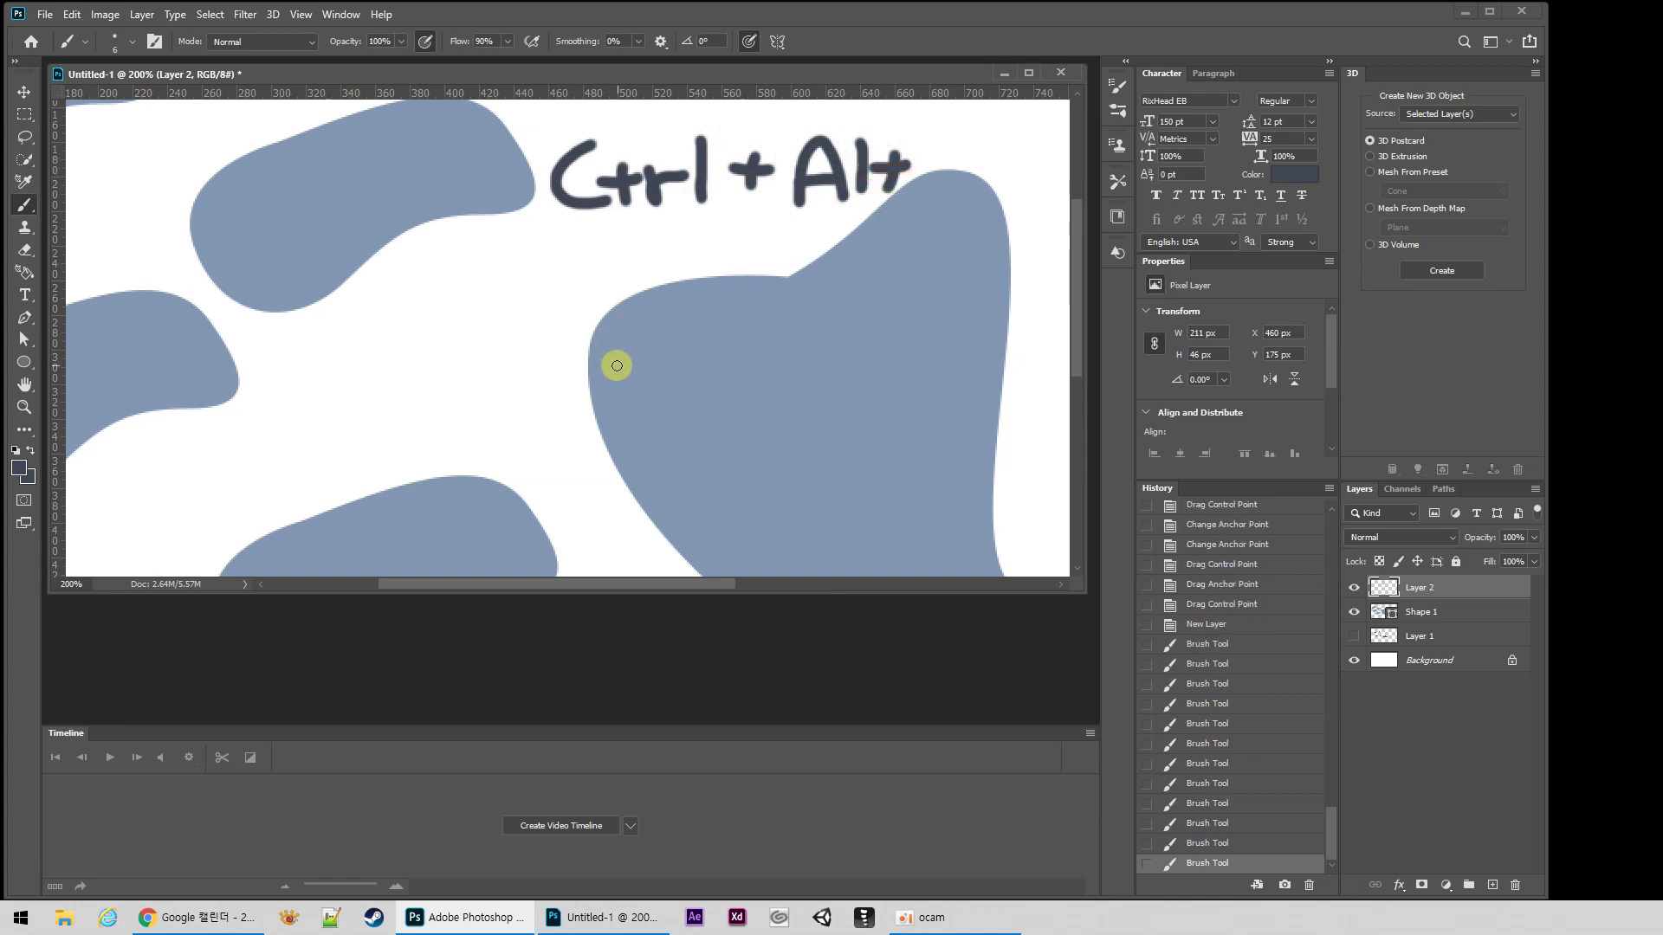
Step: On the Shape 1 layer, break the left-edge anchor point's lower handle with Direct Selection and pull it far outward from the shape
{"action": "key", "text": "a"}
{"action": "left_click", "coordinate": [1420, 612]}
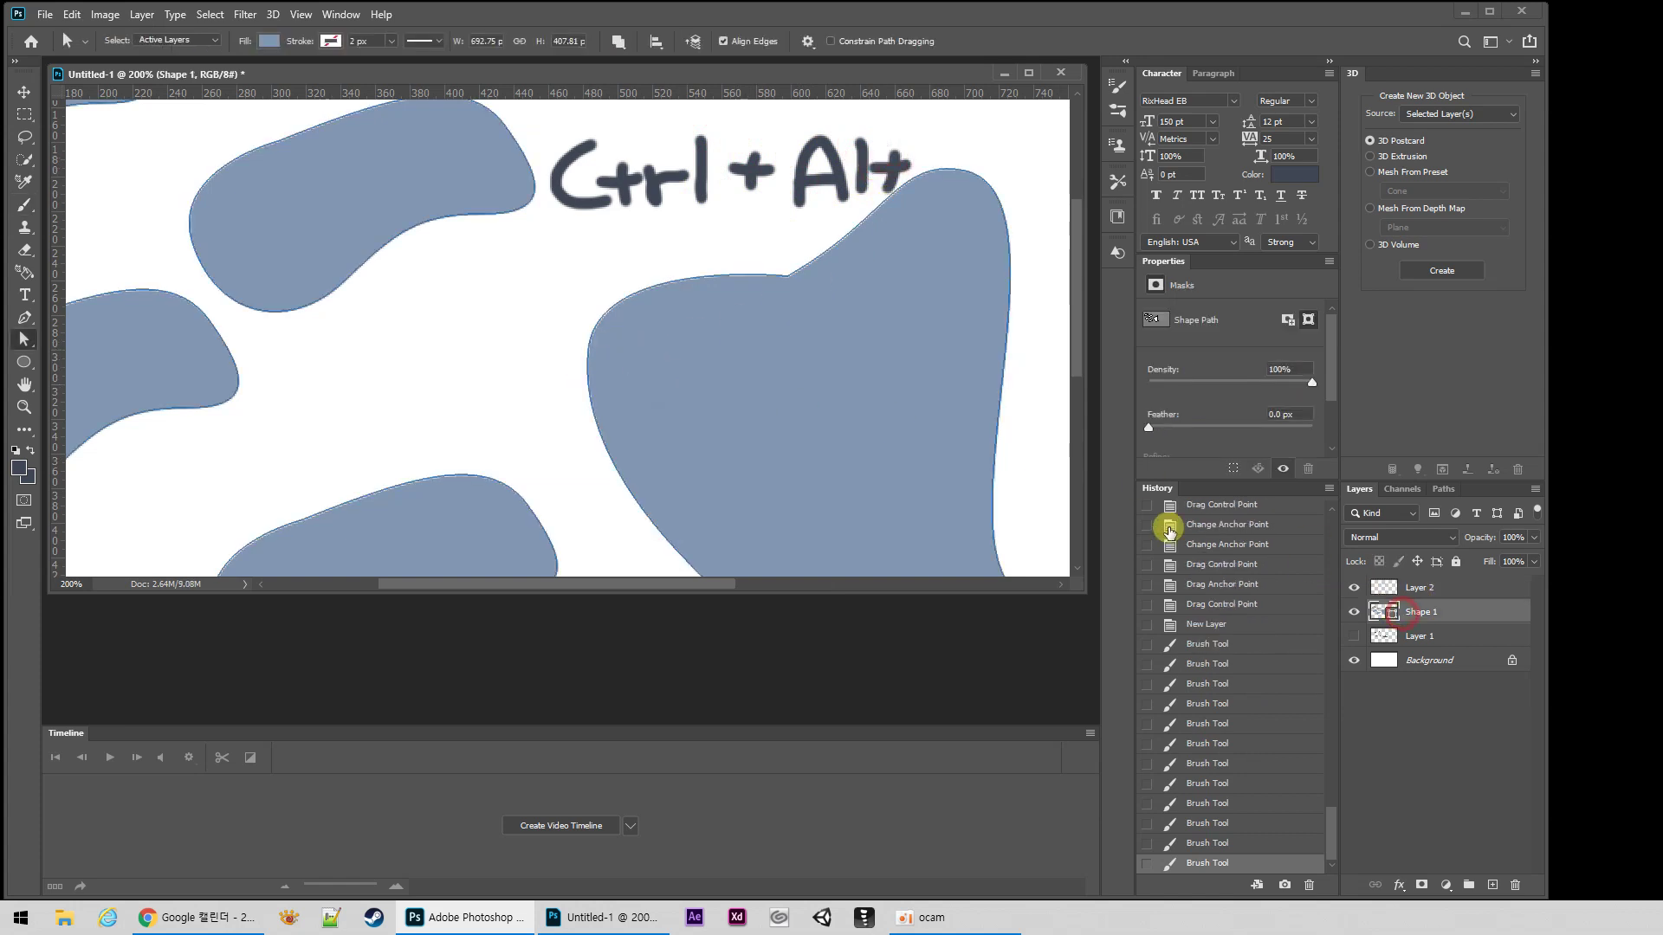
{"action": "left_click", "coordinate": [642, 378]}
{"action": "left_click_drag", "start_coordinate": [569, 394], "coordinate": [587, 441]}
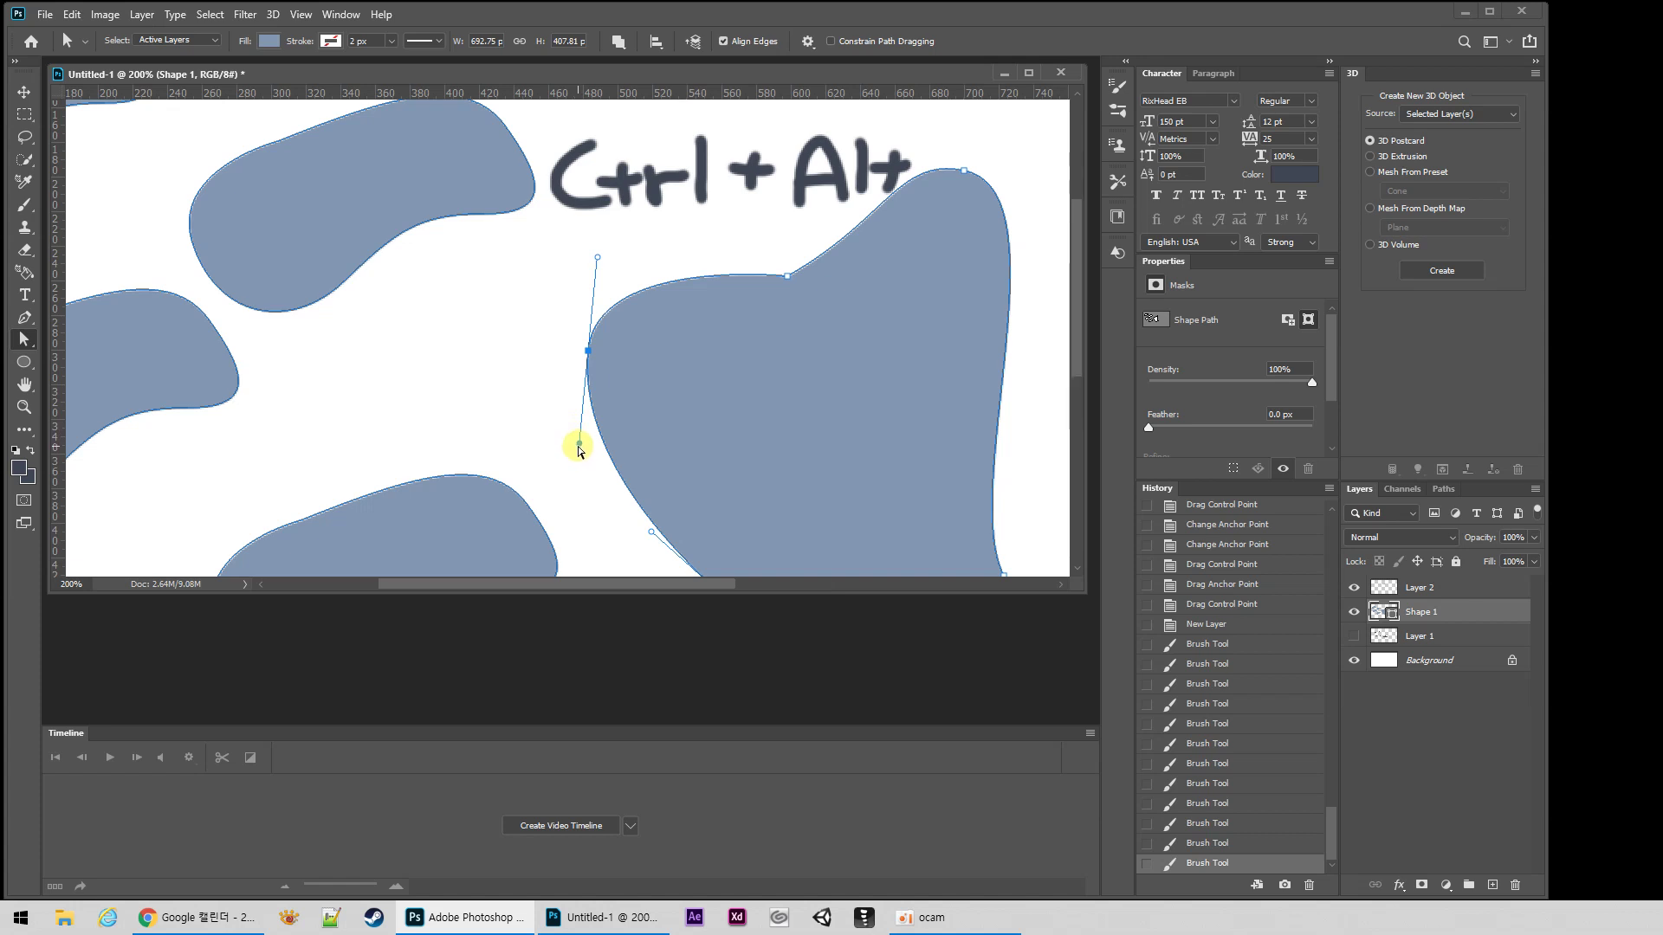
{"action": "left_click_drag", "start_coordinate": [580, 445], "coordinate": [431, 381]}
{"action": "left_click", "coordinate": [23, 319]}
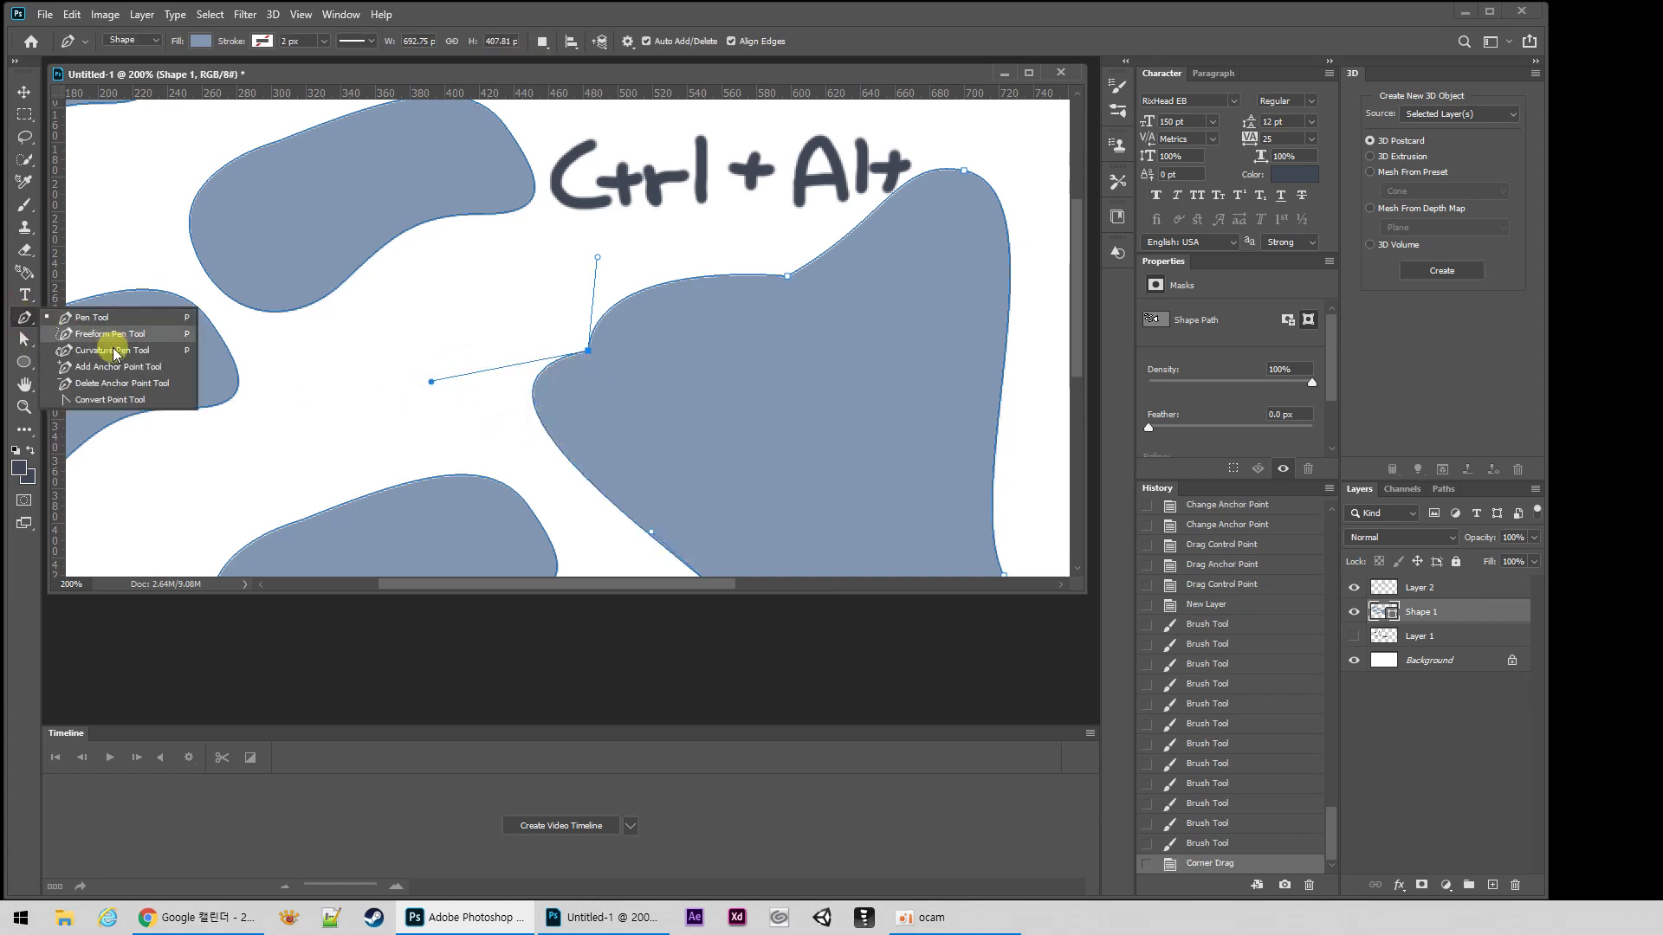
{"action": "left_click", "coordinate": [23, 337]}
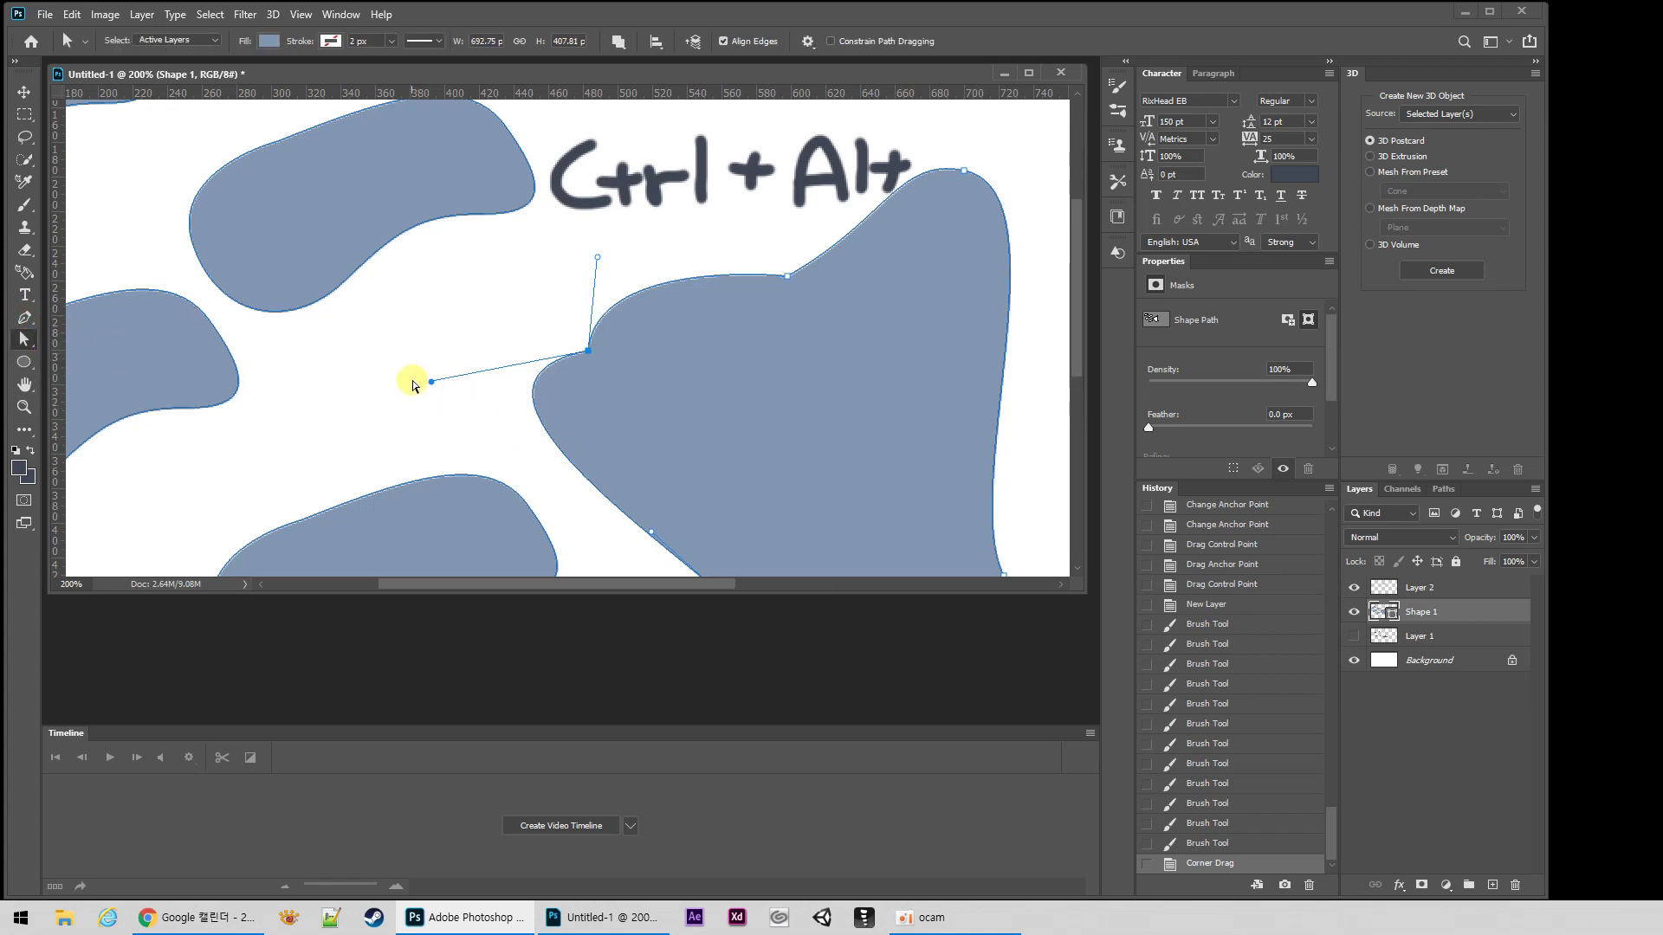
Step: Convert the left-edge anchor point to a sharp corner and back to a smooth point without leaving Direct Selection
{"action": "left_click", "coordinate": [588, 357]}
{"action": "left_click", "coordinate": [587, 357], "text": "ctrl+alt"}
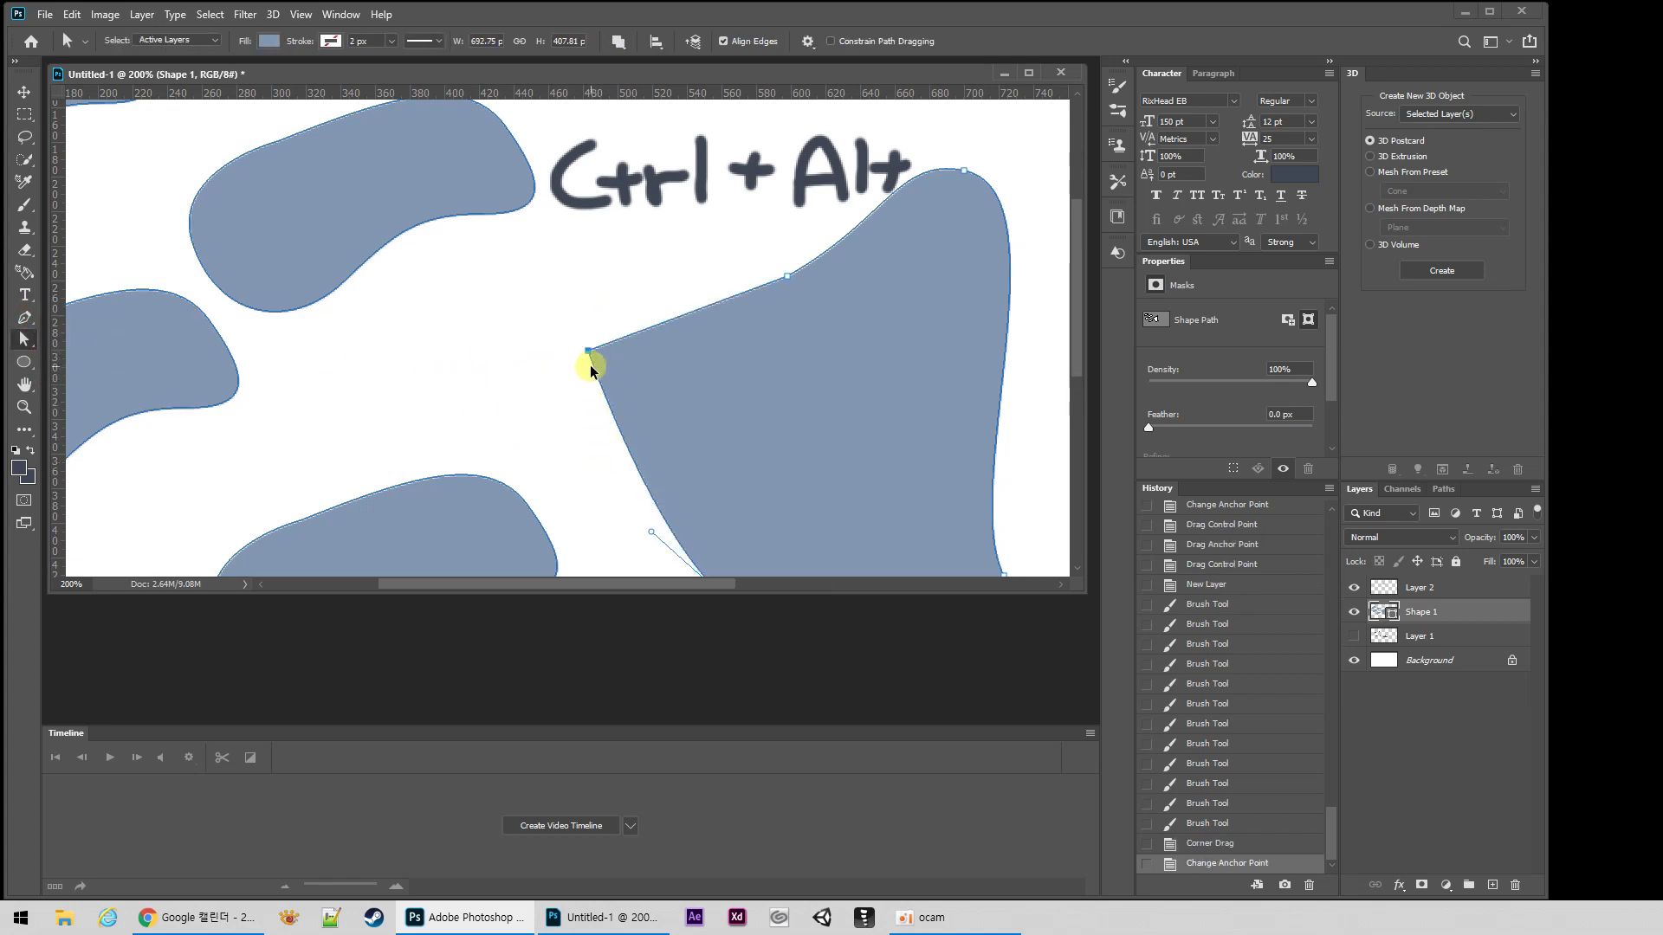
{"action": "left_click_drag", "start_coordinate": [588, 355], "coordinate": [554, 431]}
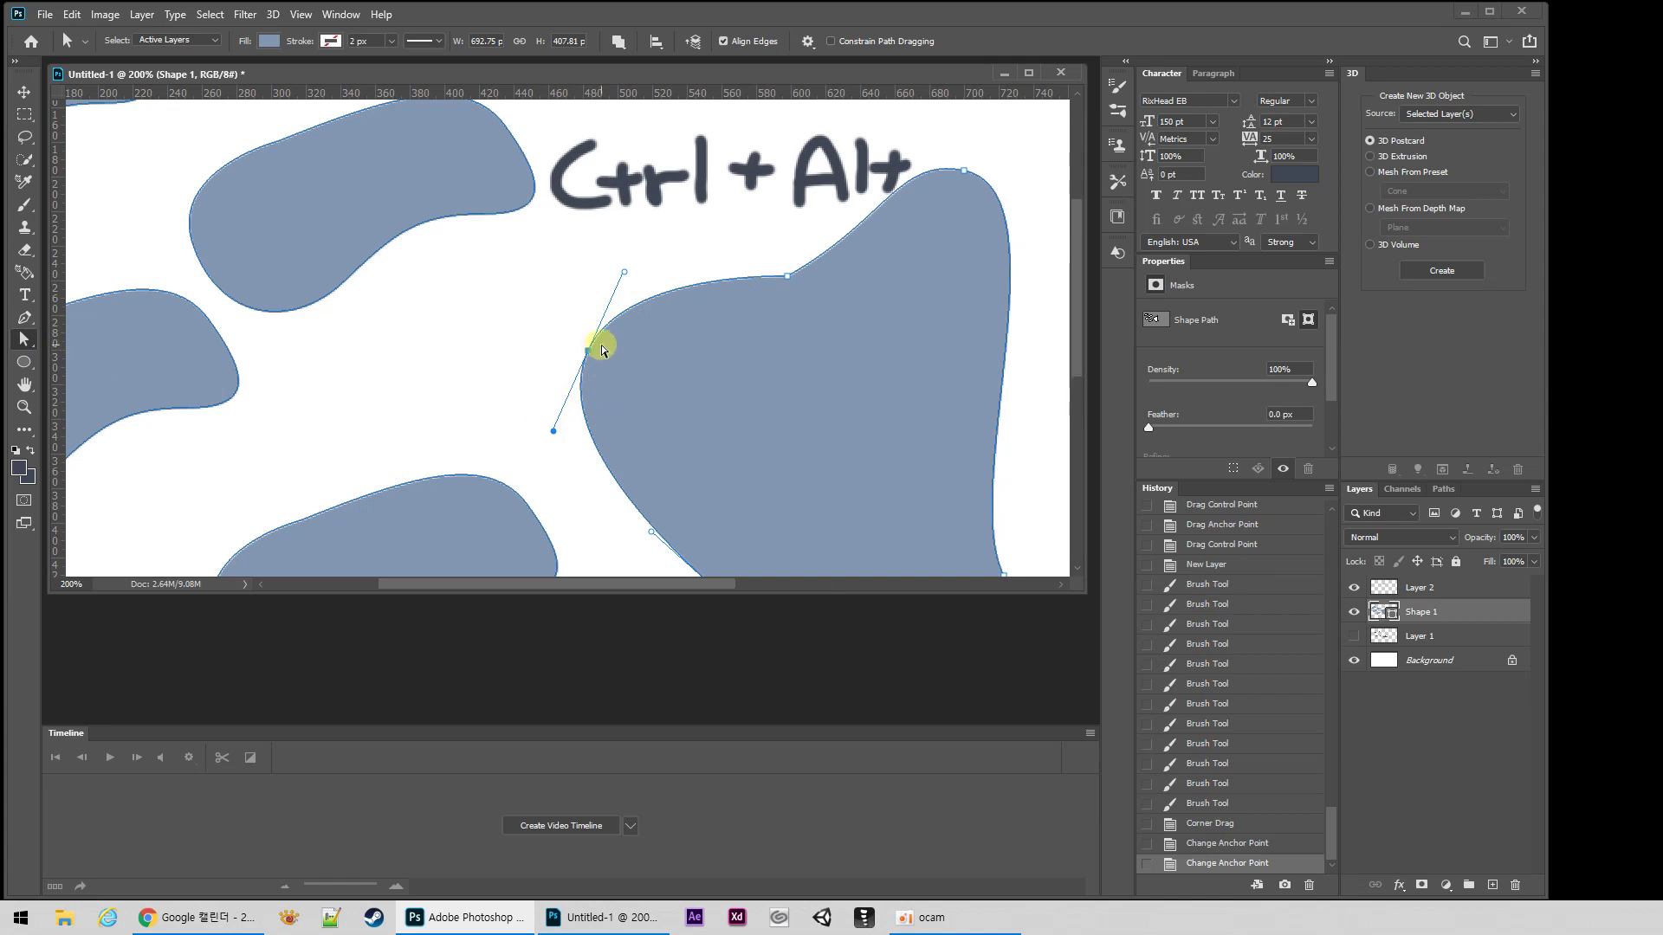
Step: Move the left-edge anchor point slightly inward and shorten its upper direction handle with Direct Selection
{"action": "mouse_move", "coordinate": [588, 351]}
{"action": "left_mouse_down"}
{"action": "mouse_move", "coordinate": [583, 367]}
{"action": "mouse_move", "coordinate": [603, 358]}
{"action": "left_mouse_up"}
{"action": "mouse_move", "coordinate": [638, 279]}
{"action": "left_mouse_down"}
{"action": "mouse_move", "coordinate": [605, 290]}
{"action": "mouse_move", "coordinate": [625, 295]}
{"action": "left_mouse_up"}
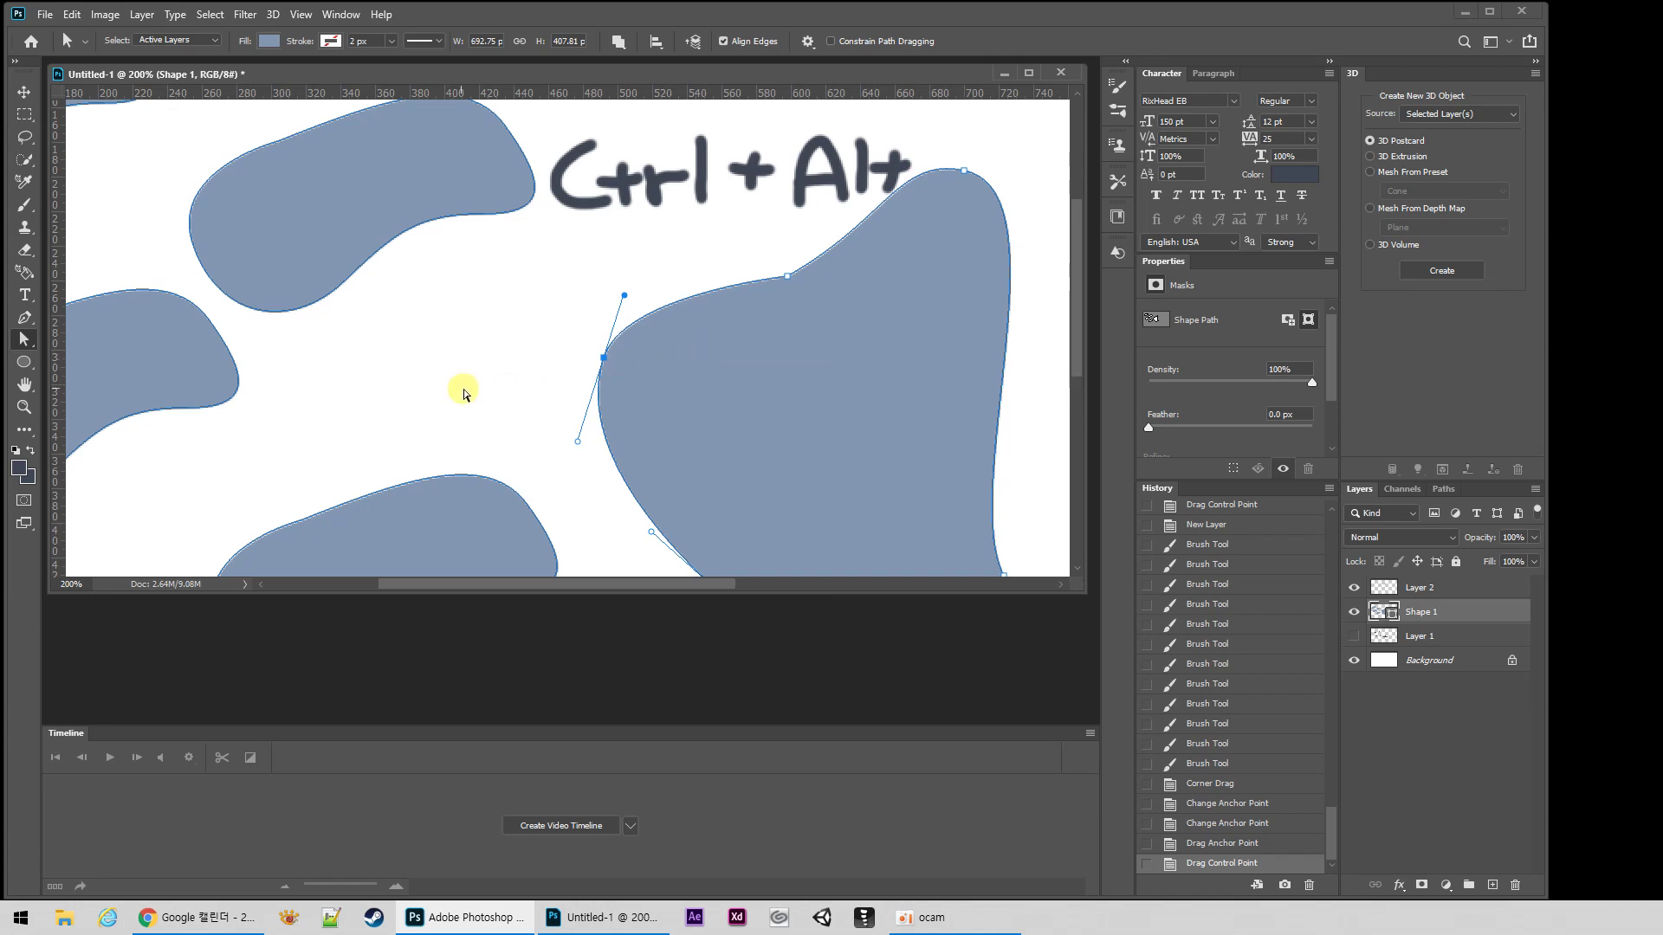
{"action": "left_click", "coordinate": [26, 318]}
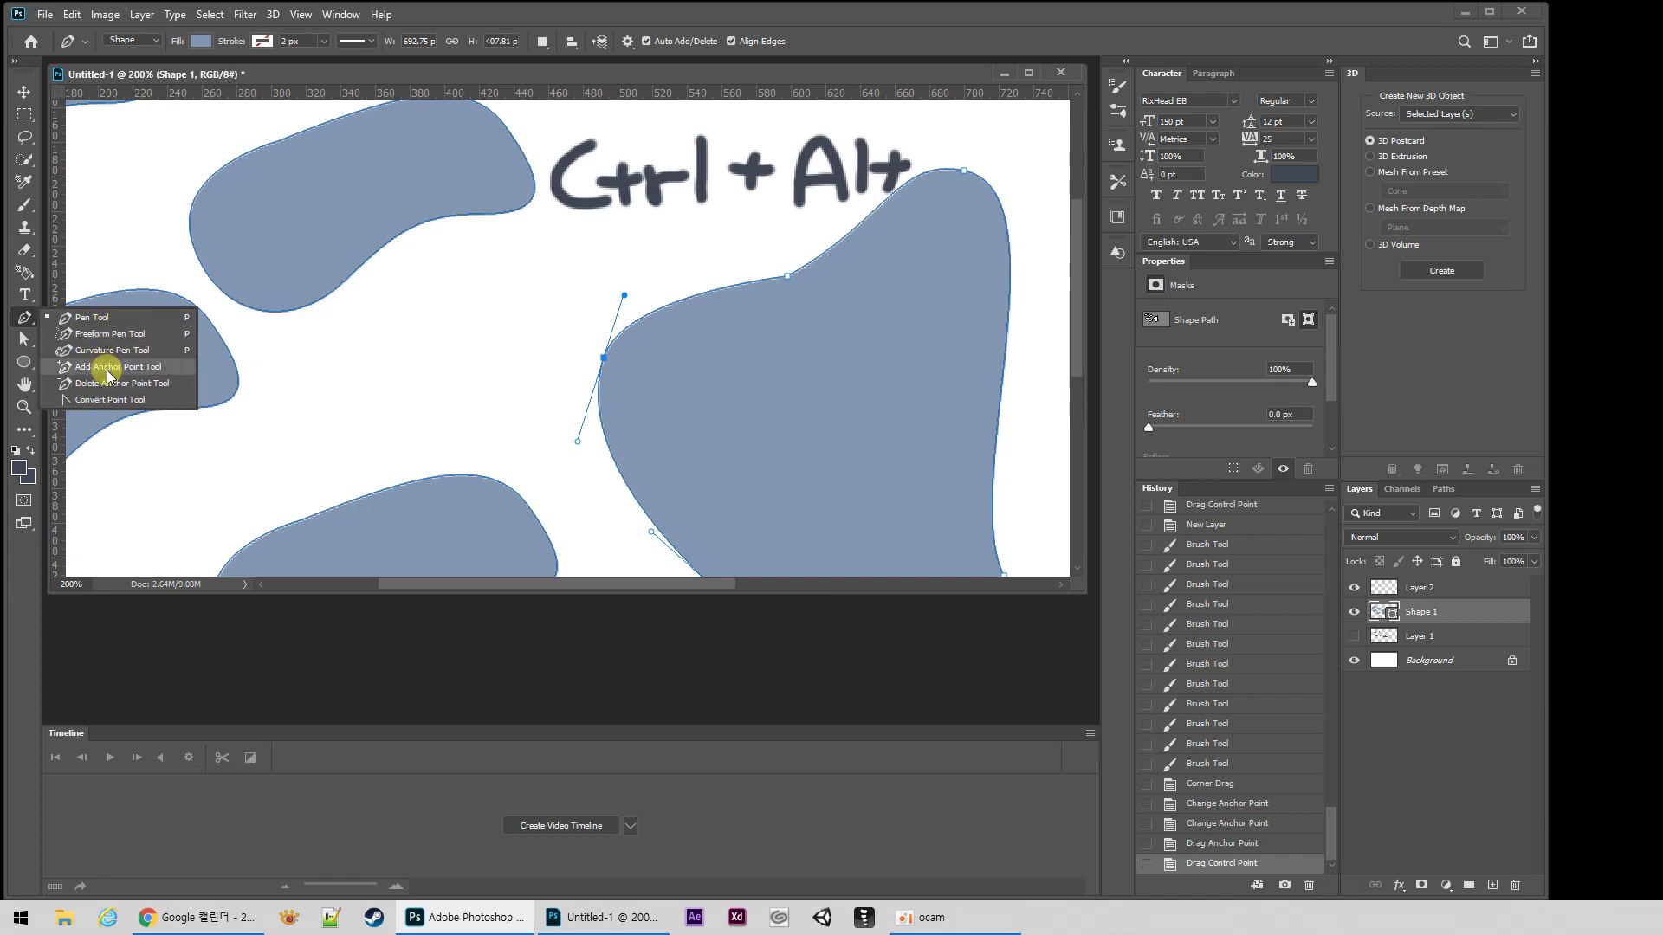
{"action": "left_click", "coordinate": [24, 340]}
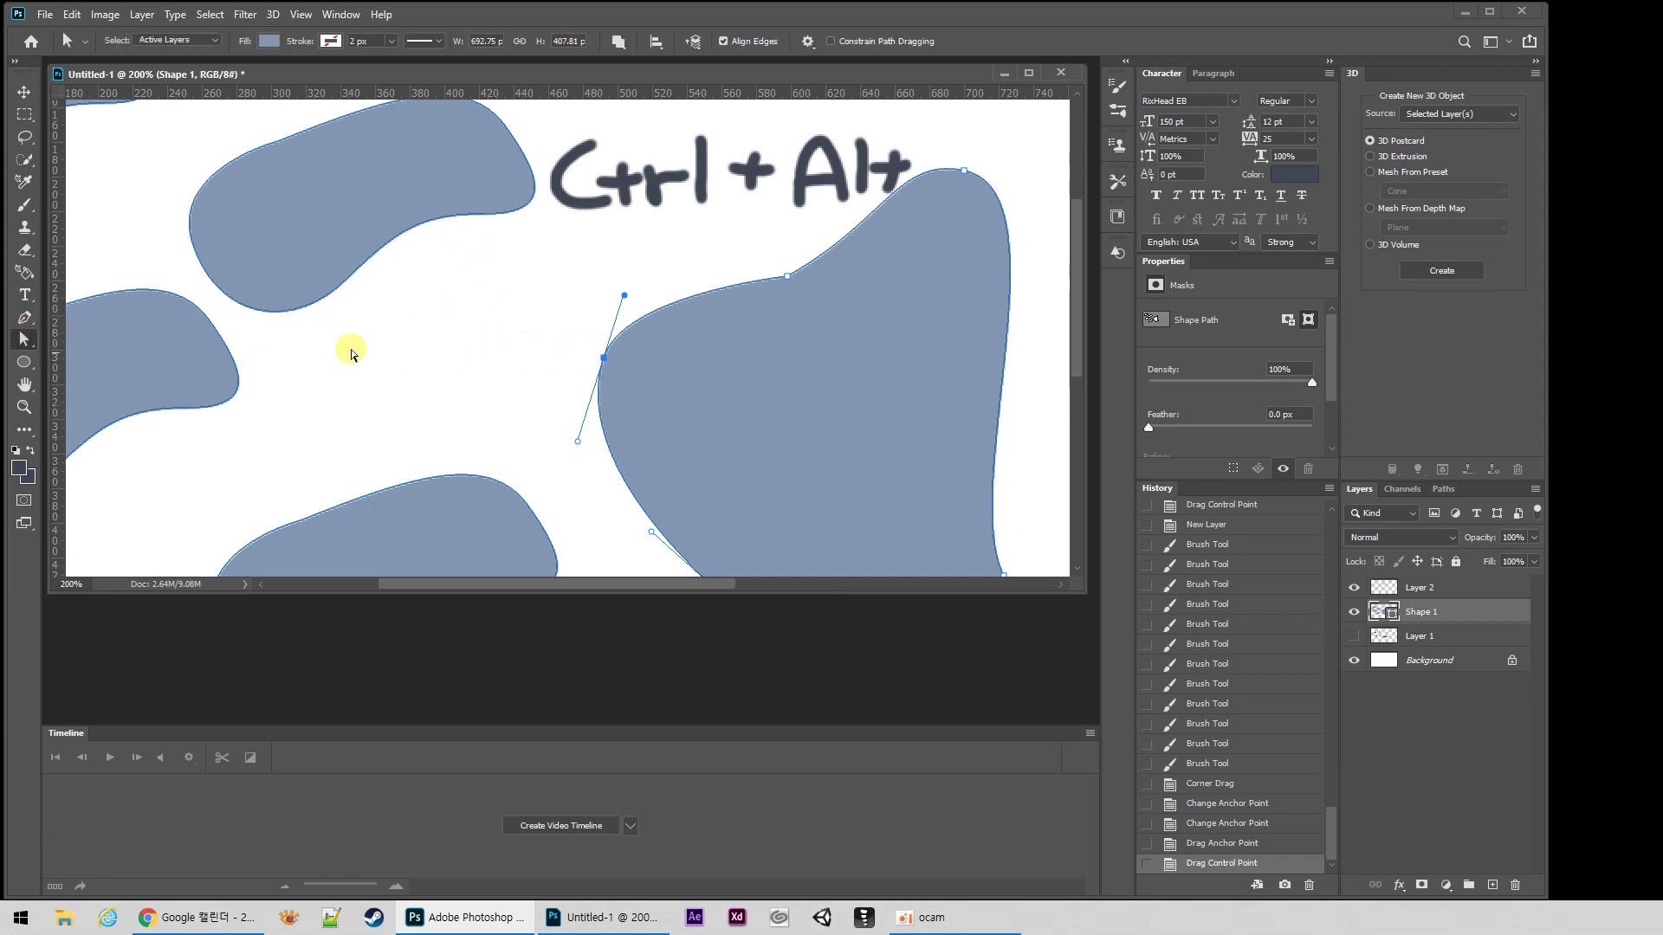
Step: Select the whole large shape with Path Selection and shift it slightly right and down
{"action": "left_click_drag", "start_coordinate": [23, 341], "coordinate": [91, 350]}
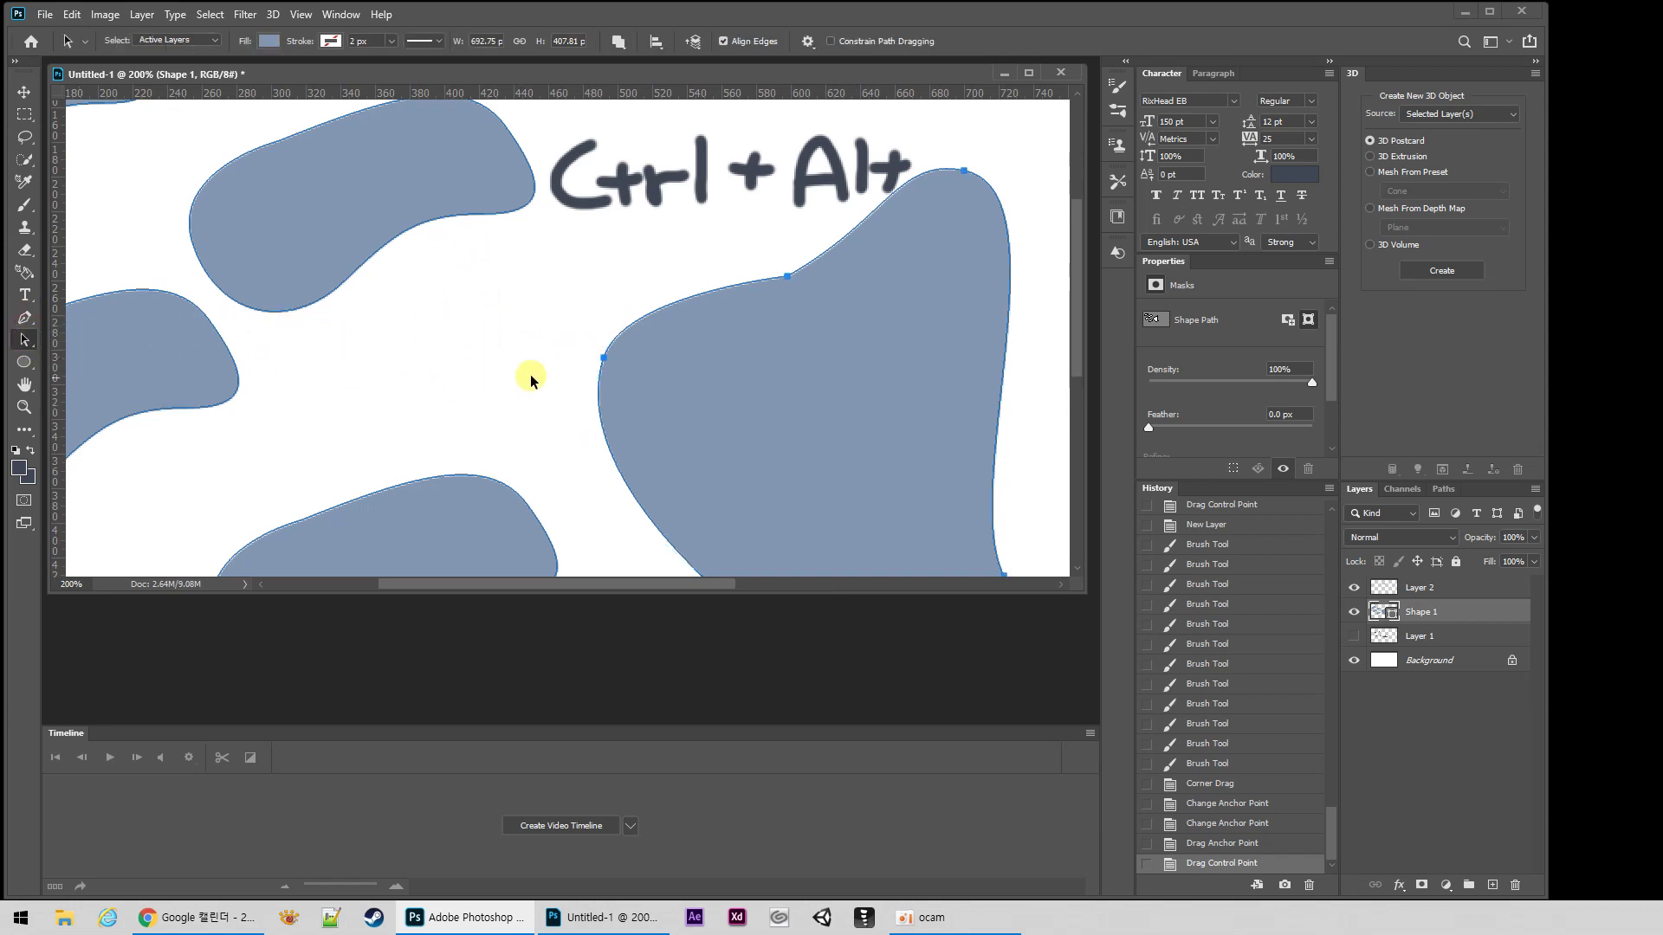
{"action": "left_click", "coordinate": [676, 373]}
{"action": "left_click_drag", "start_coordinate": [787, 384], "coordinate": [661, 430]}
{"action": "left_click_drag", "start_coordinate": [660, 431], "coordinate": [805, 401]}
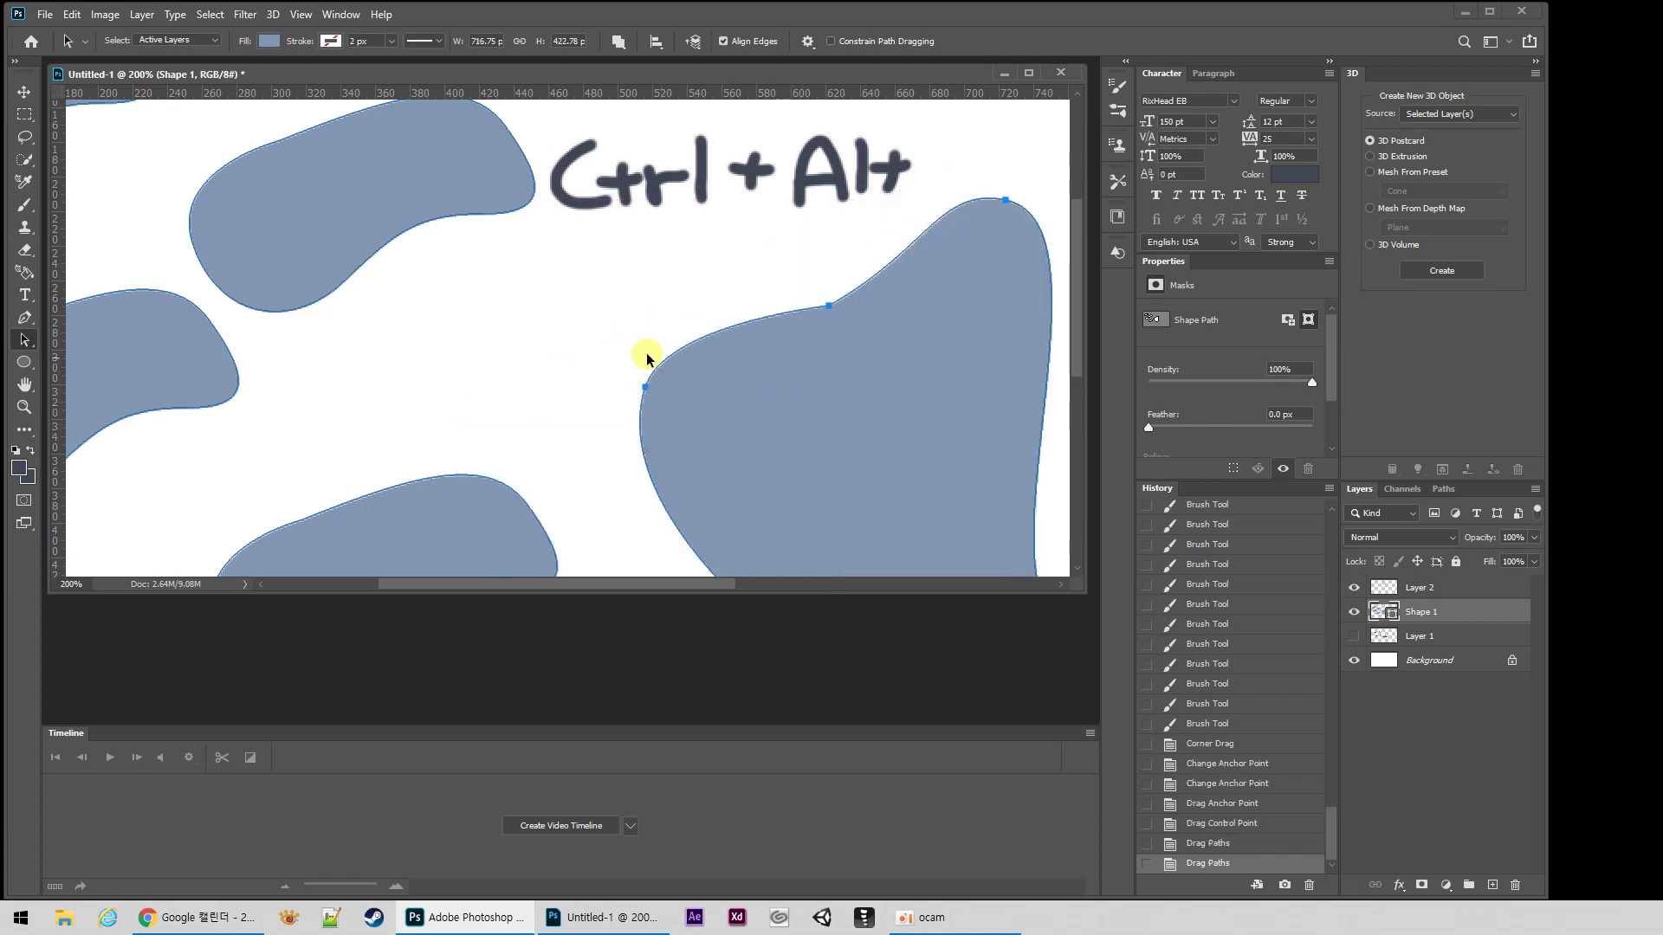
Step: Switch back to Direct Selection and move only the left-edge anchor point further into the shape
{"action": "left_click_drag", "start_coordinate": [15, 343], "coordinate": [87, 352]}
{"action": "left_click_drag", "start_coordinate": [609, 365], "coordinate": [681, 400]}
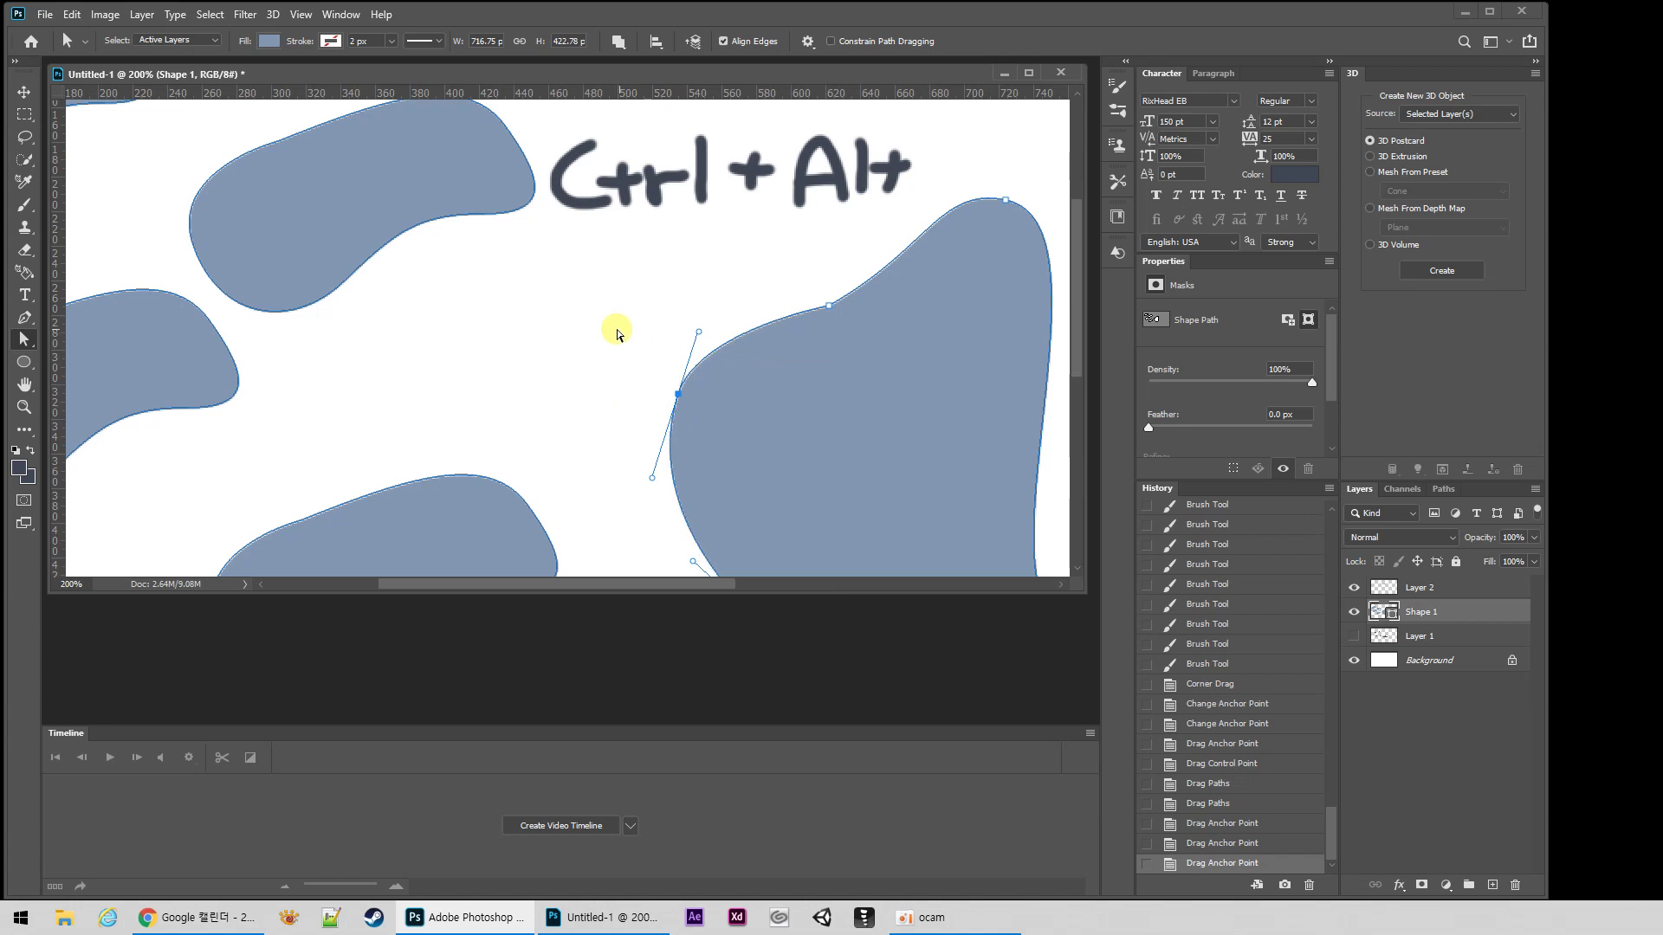
Step: Toggle between Path Selection and Direct Selection to lower the whole large shape slightly and move its left-edge anchor point further inward
{"action": "left_click", "coordinate": [591, 372]}
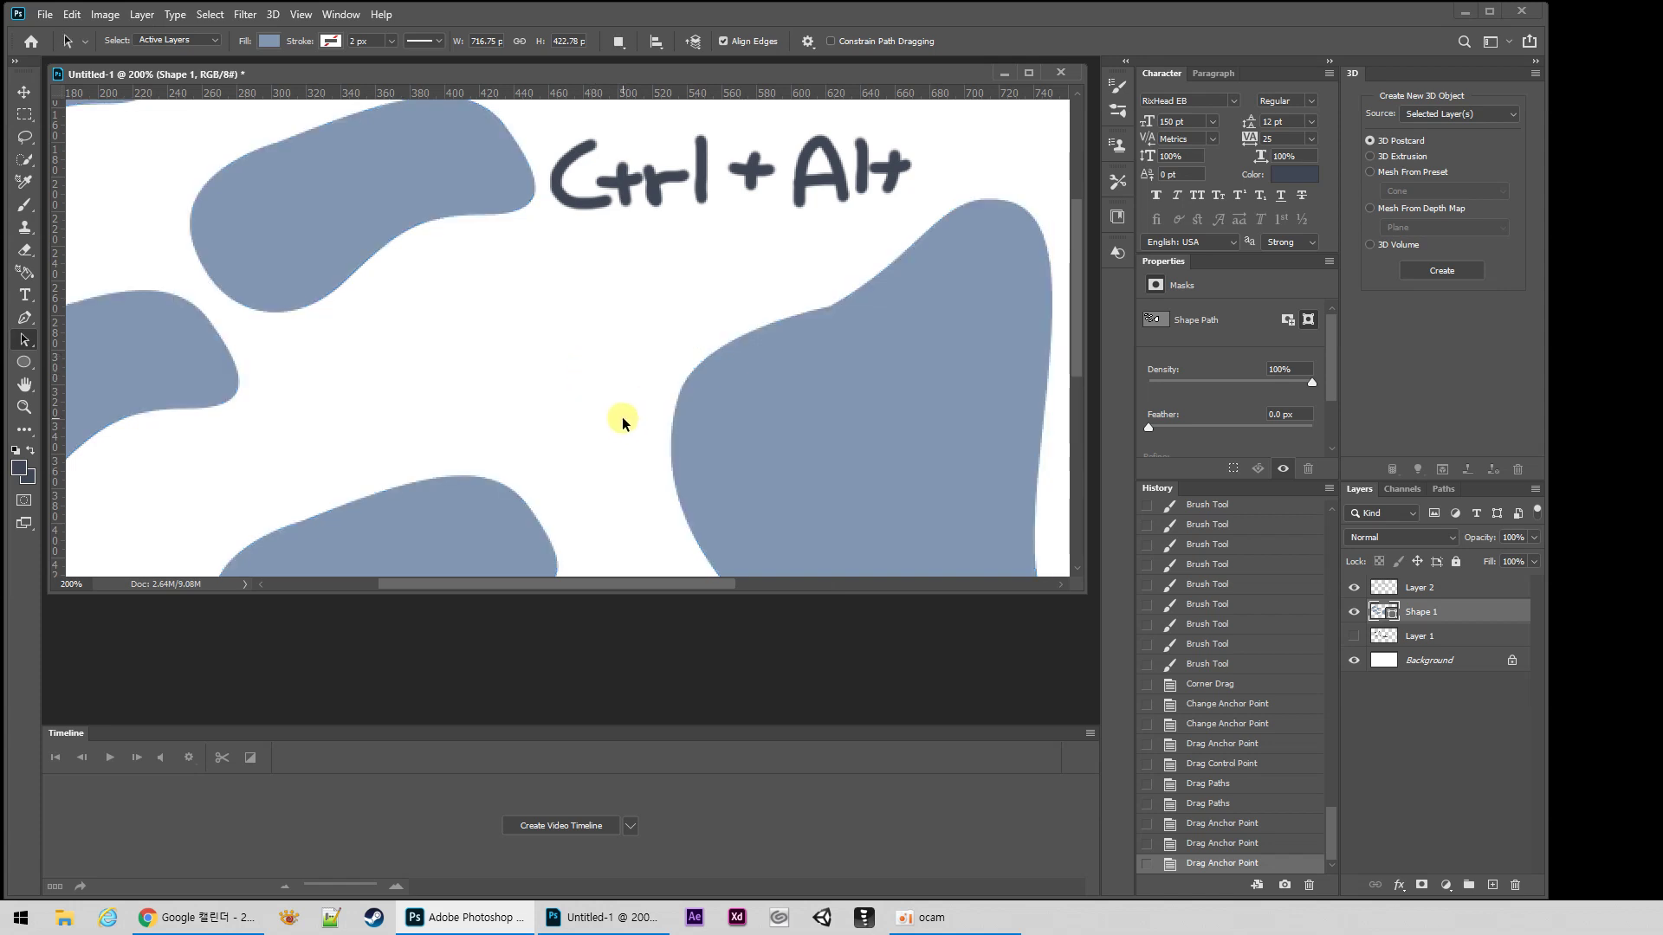
{"action": "left_click", "coordinate": [684, 411]}
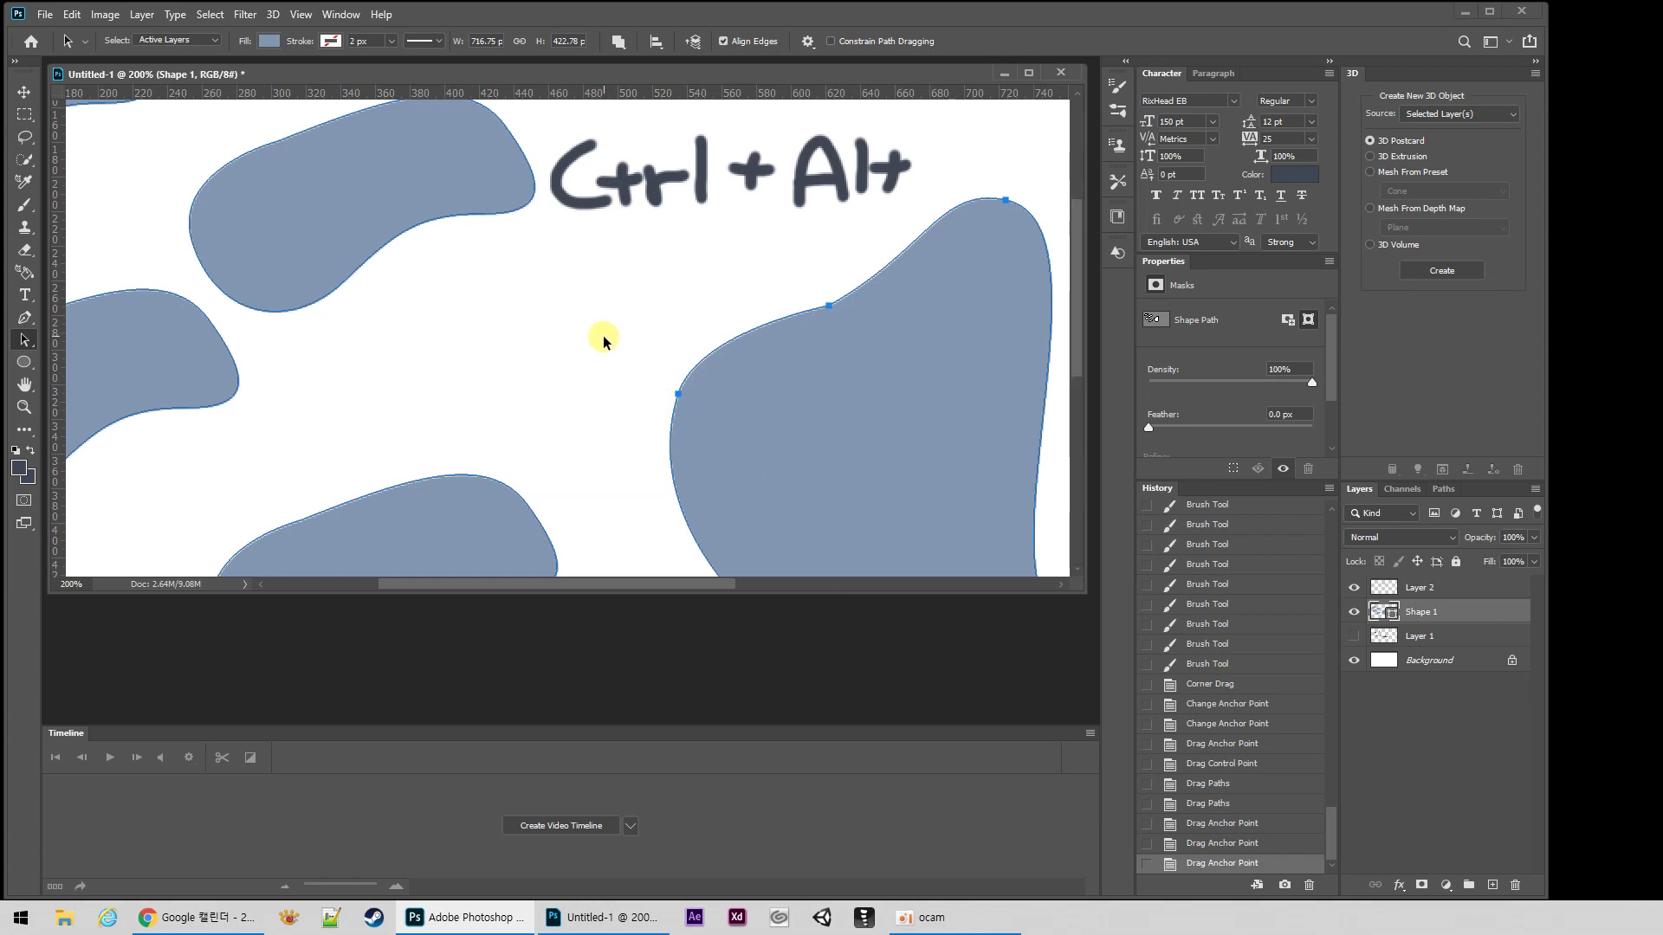
{"action": "key", "text": "ctrl"}
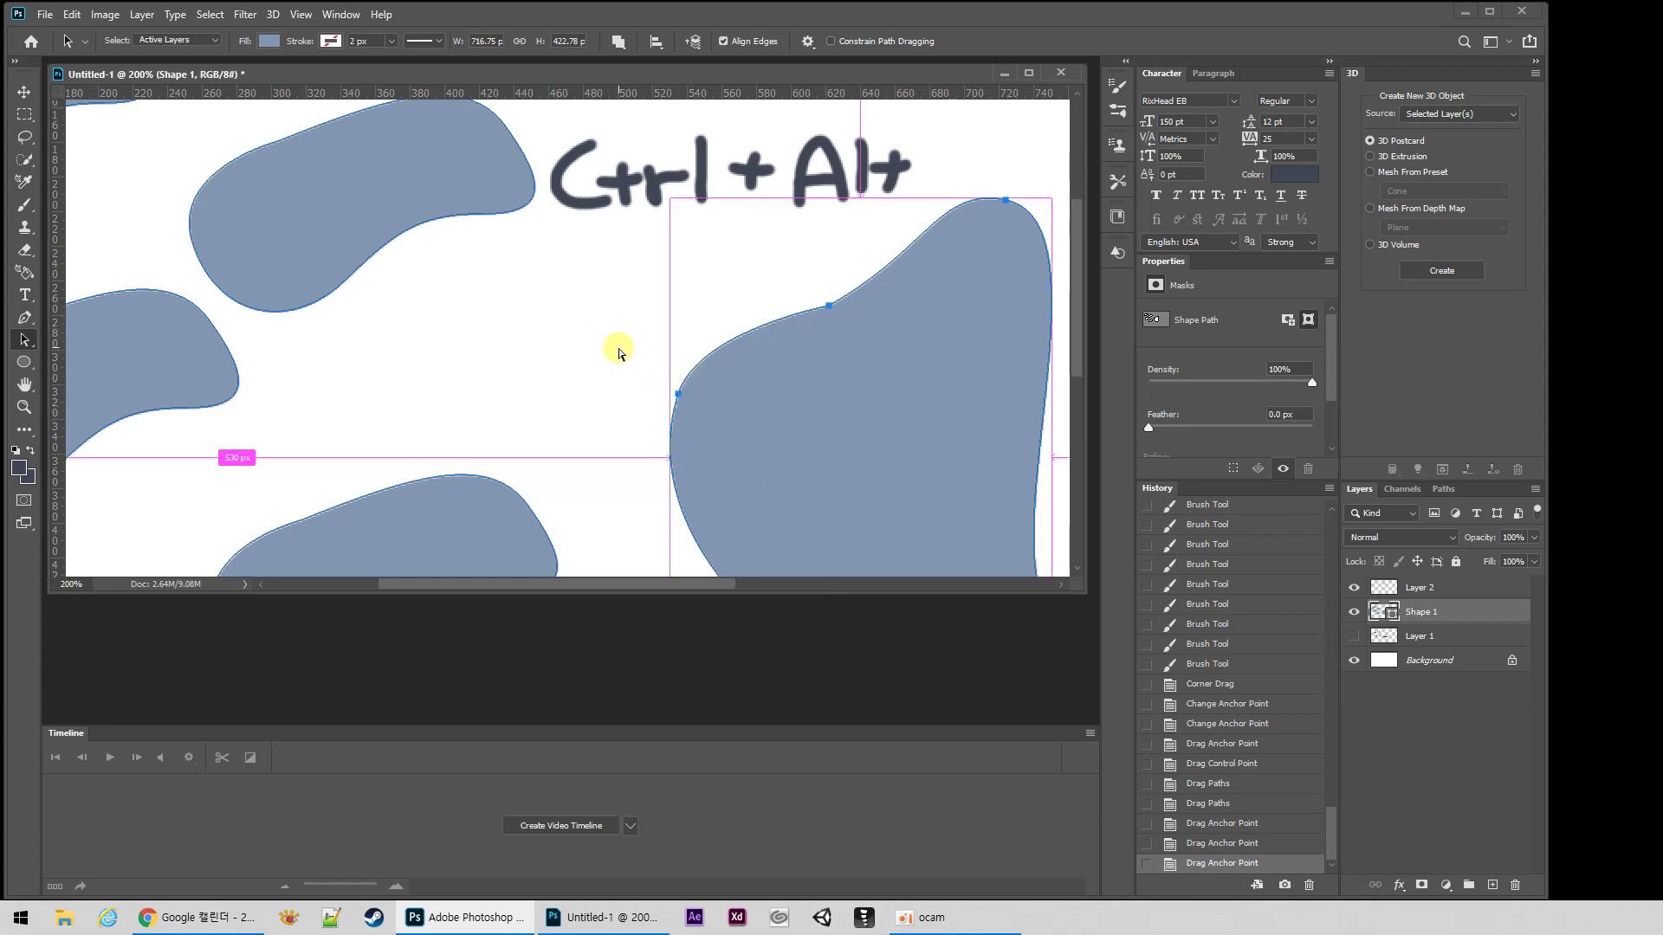
{"action": "left_click", "coordinate": [620, 360]}
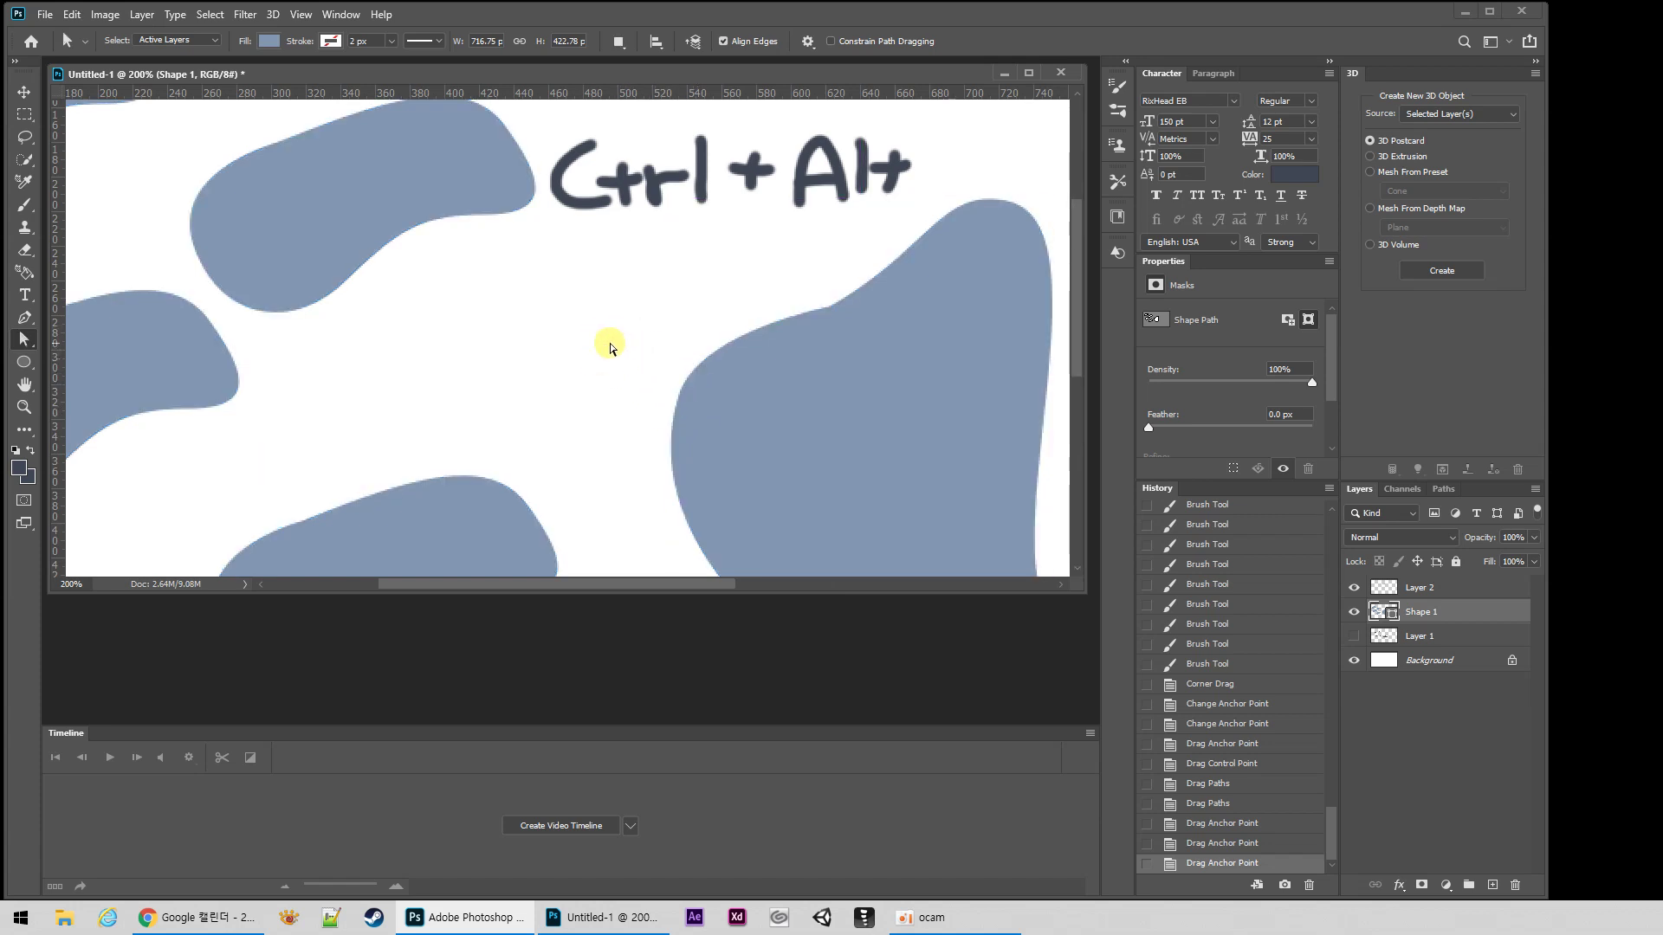
{"action": "left_click", "coordinate": [641, 376]}
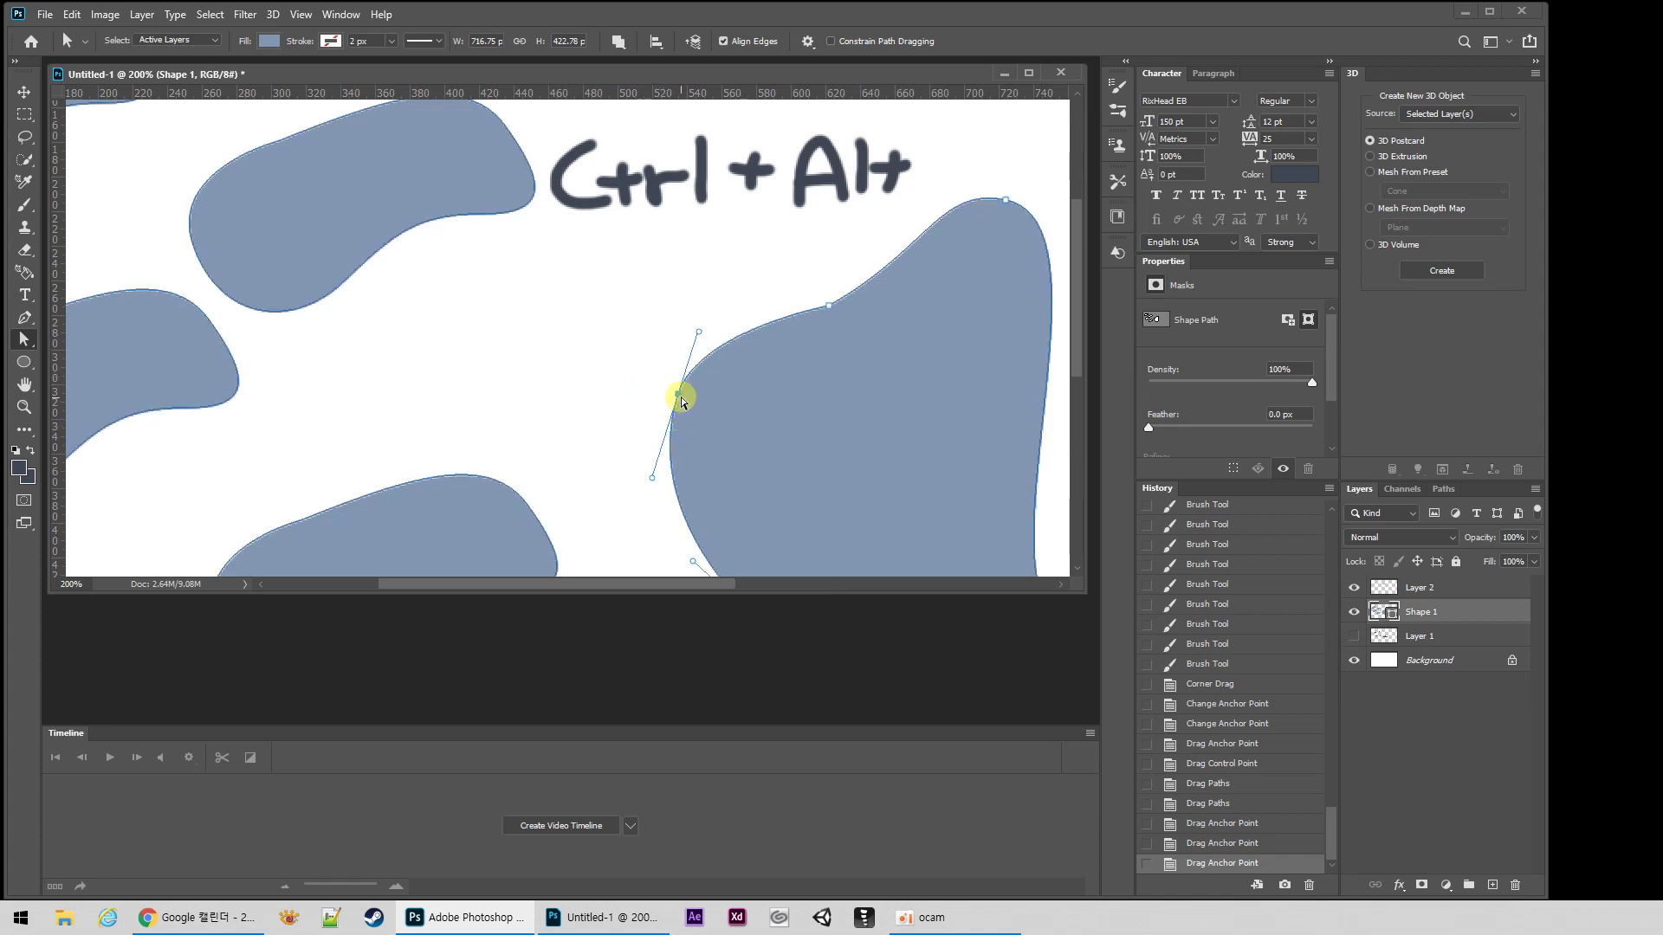
{"action": "mouse_move", "coordinate": [680, 395]}
{"action": "left_mouse_down"}
{"action": "mouse_move", "coordinate": [630, 398]}
{"action": "mouse_move", "coordinate": [653, 353]}
{"action": "mouse_move", "coordinate": [632, 419]}
{"action": "mouse_move", "coordinate": [602, 400]}
{"action": "mouse_move", "coordinate": [702, 413]}
{"action": "left_mouse_up"}
{"action": "left_click", "coordinate": [587, 379]}
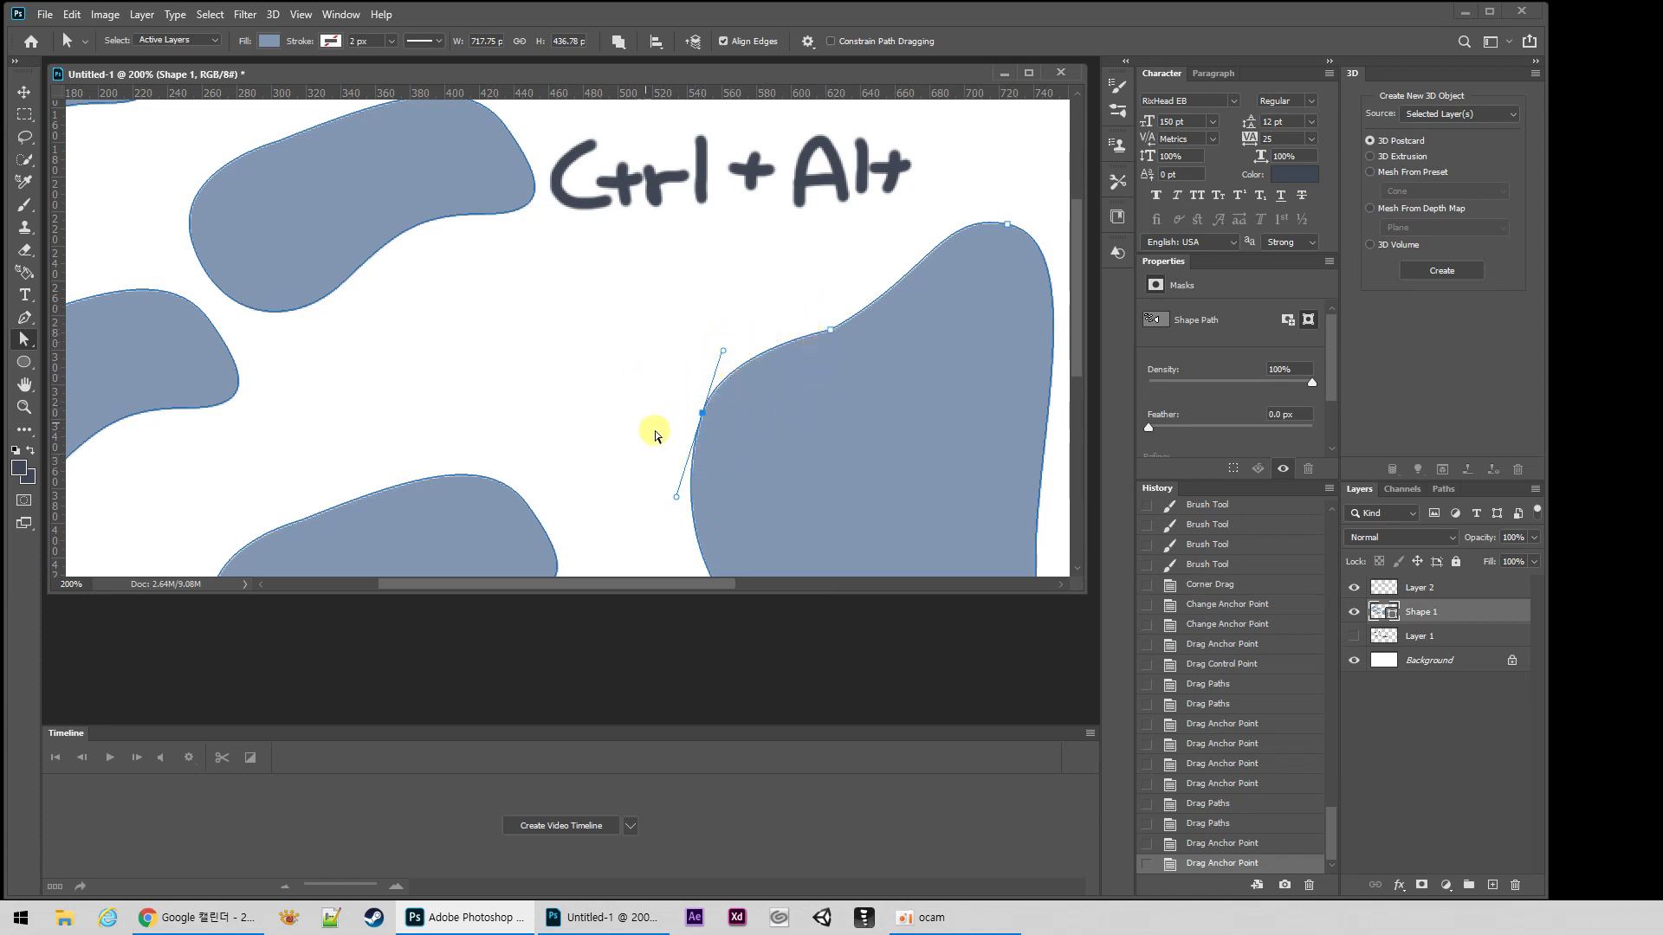
Step: Add two anchor points with the Pen tool, one above and one below the large shape's left-edge anchor point
{"action": "left_click", "coordinate": [23, 323]}
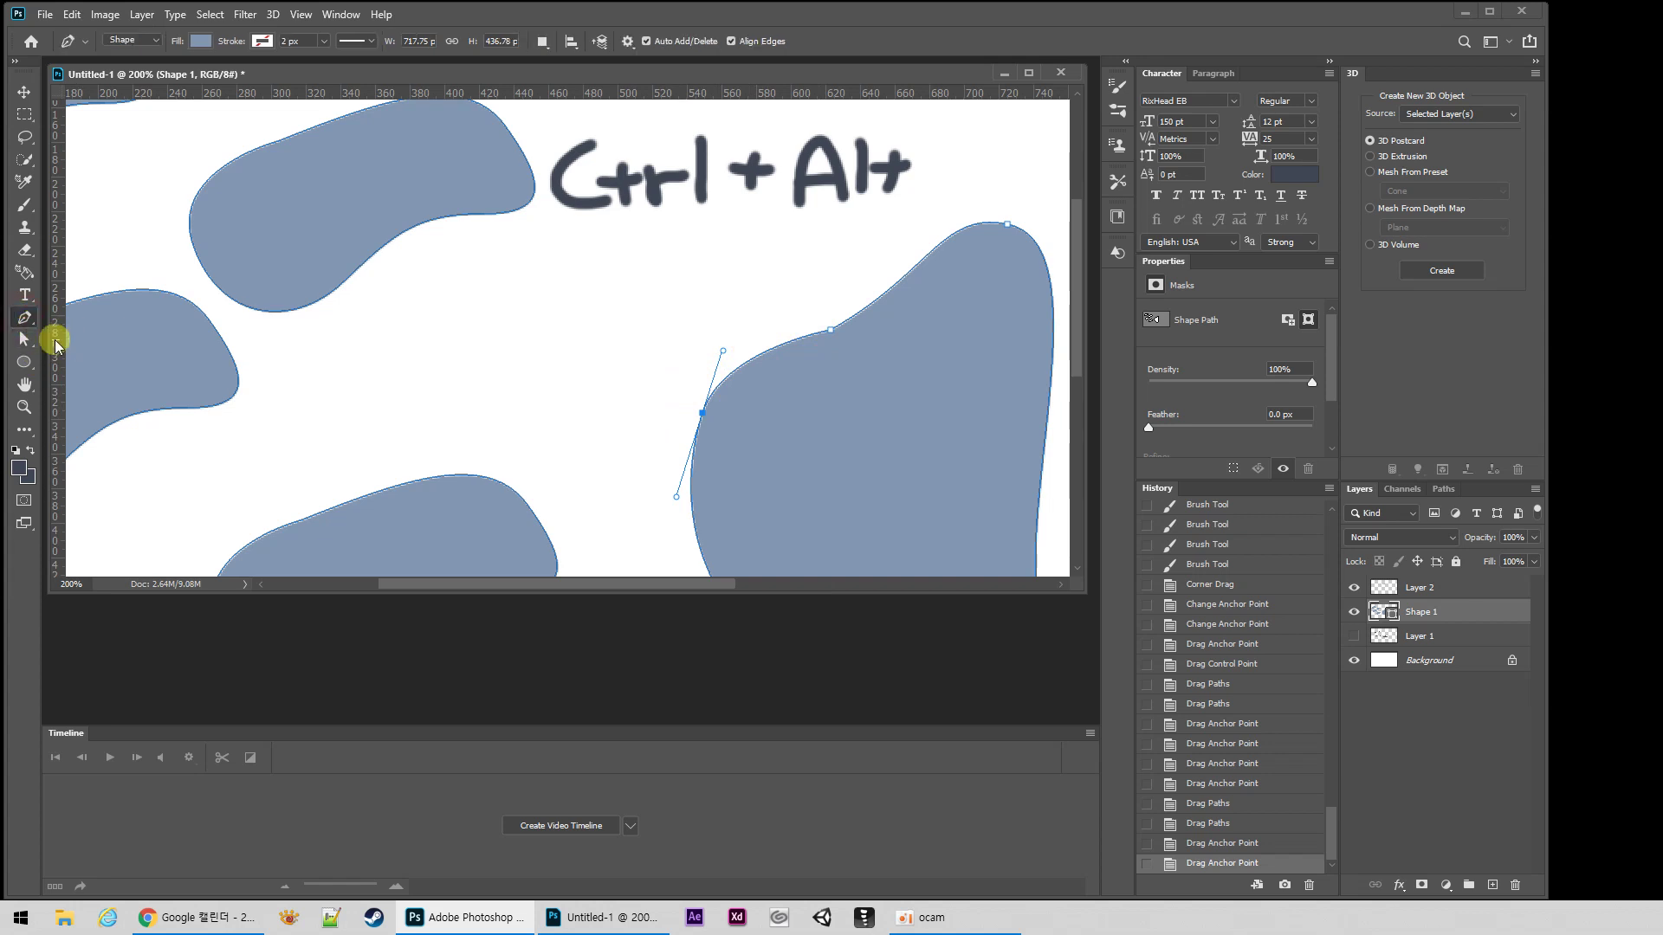
{"action": "right_click", "coordinate": [24, 317]}
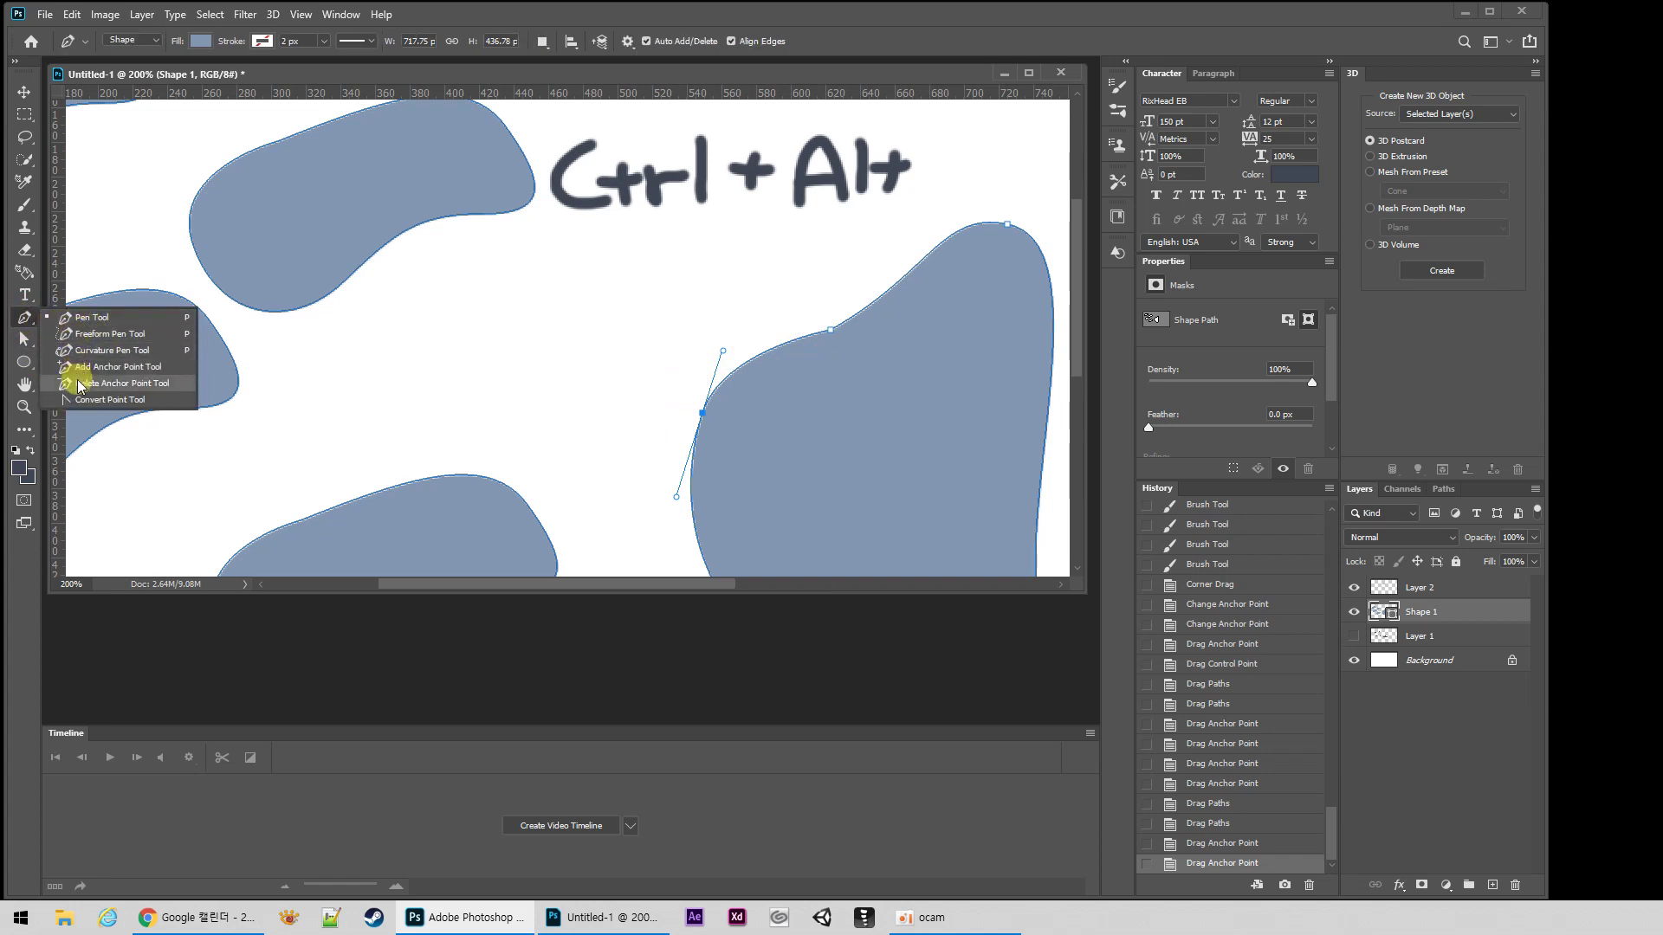
{"action": "left_click", "coordinate": [95, 321]}
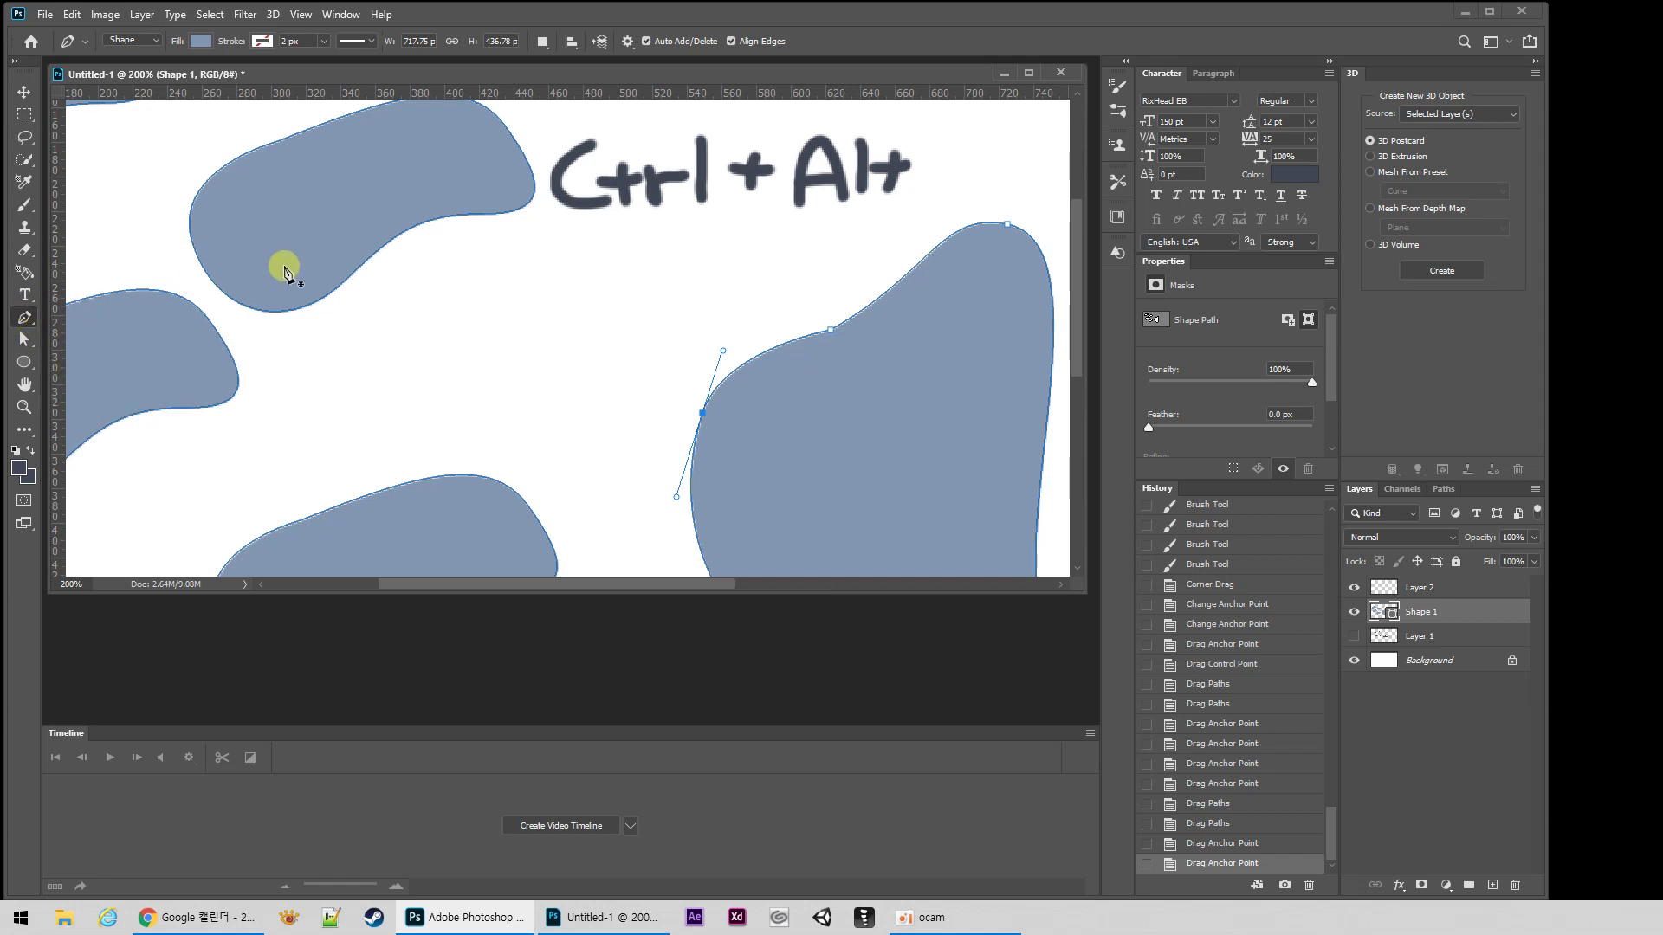
{"action": "left_click", "coordinate": [754, 362]}
{"action": "left_click", "coordinate": [691, 487]}
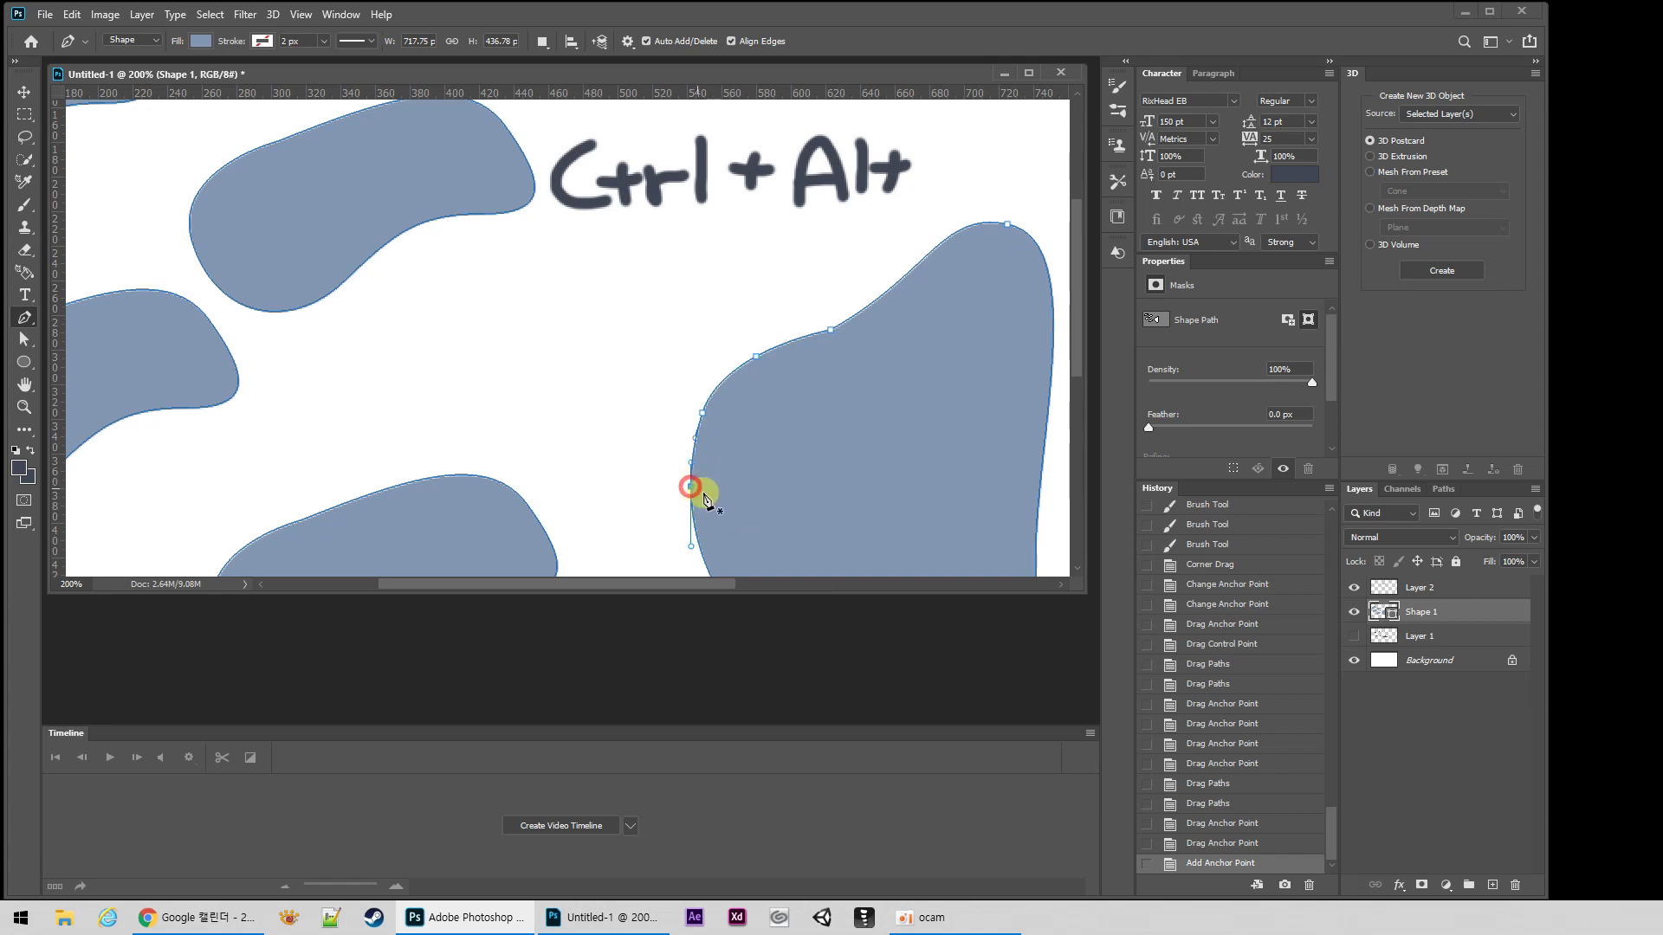
Step: Move the two added anchor points and the one between them outward, temporarily switching from the Pen tool to Direct Selection
{"action": "left_click_drag", "start_coordinate": [691, 487], "coordinate": [629, 468]}
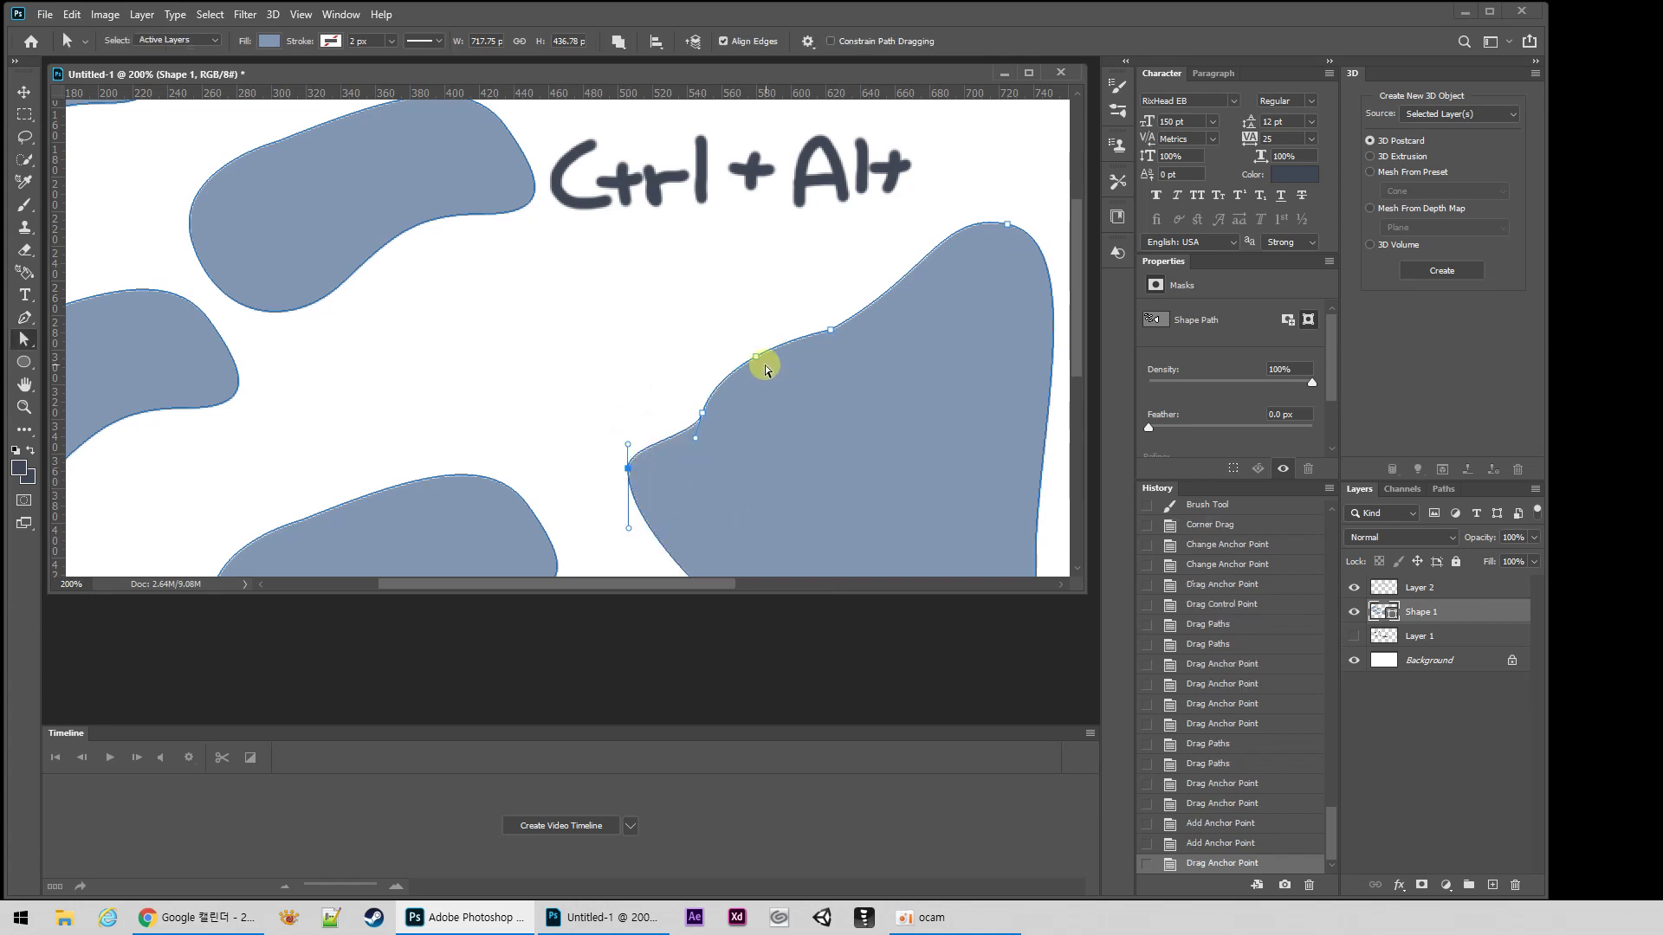
{"action": "left_click_drag", "start_coordinate": [764, 371], "coordinate": [756, 327]}
{"action": "left_click_drag", "start_coordinate": [700, 413], "coordinate": [651, 389]}
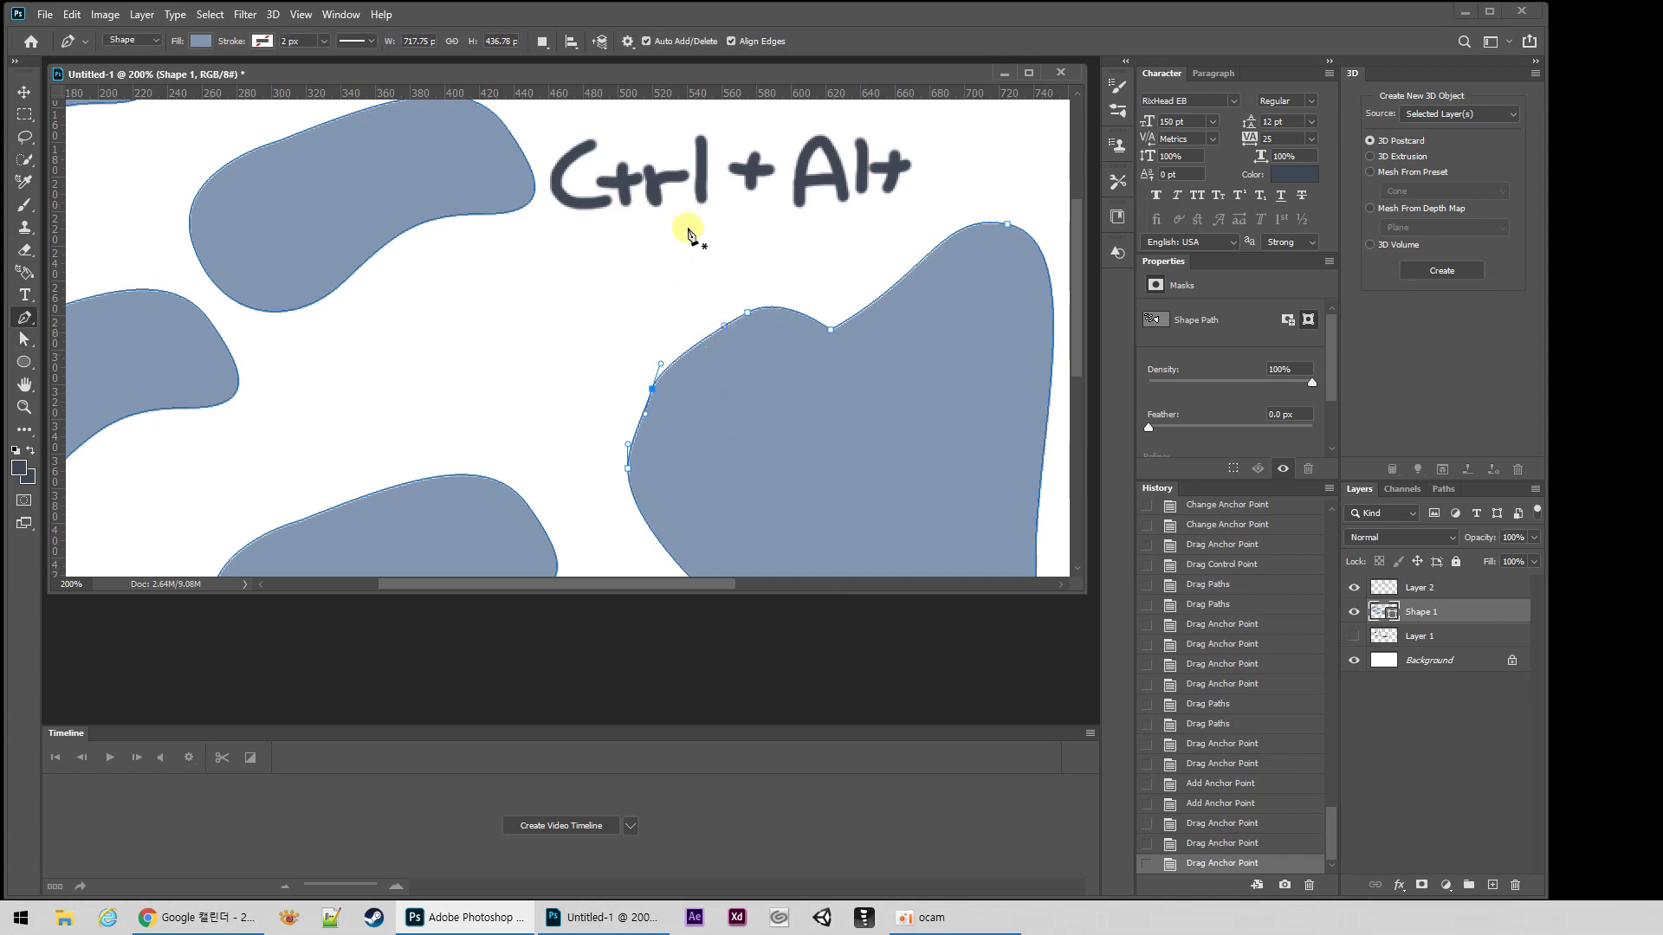
Step: Delete the three anchor points along the large shape's upper-left edge with the Pen tool
{"action": "left_click", "coordinate": [749, 315]}
{"action": "left_click", "coordinate": [630, 470]}
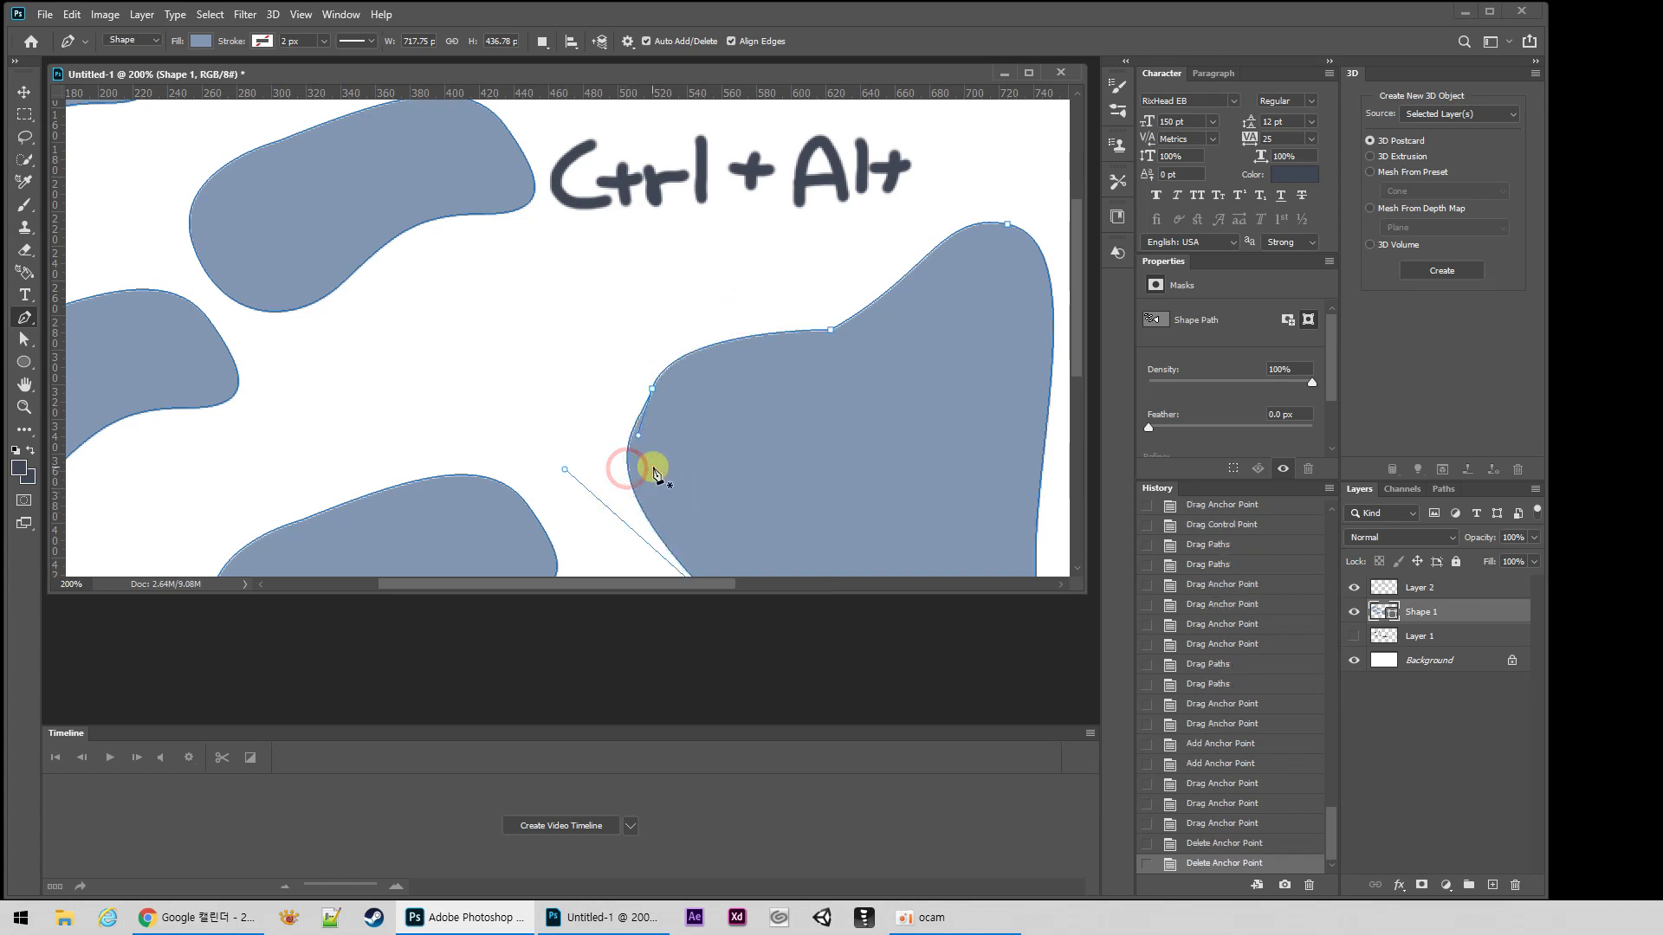
{"action": "left_click", "coordinate": [653, 396]}
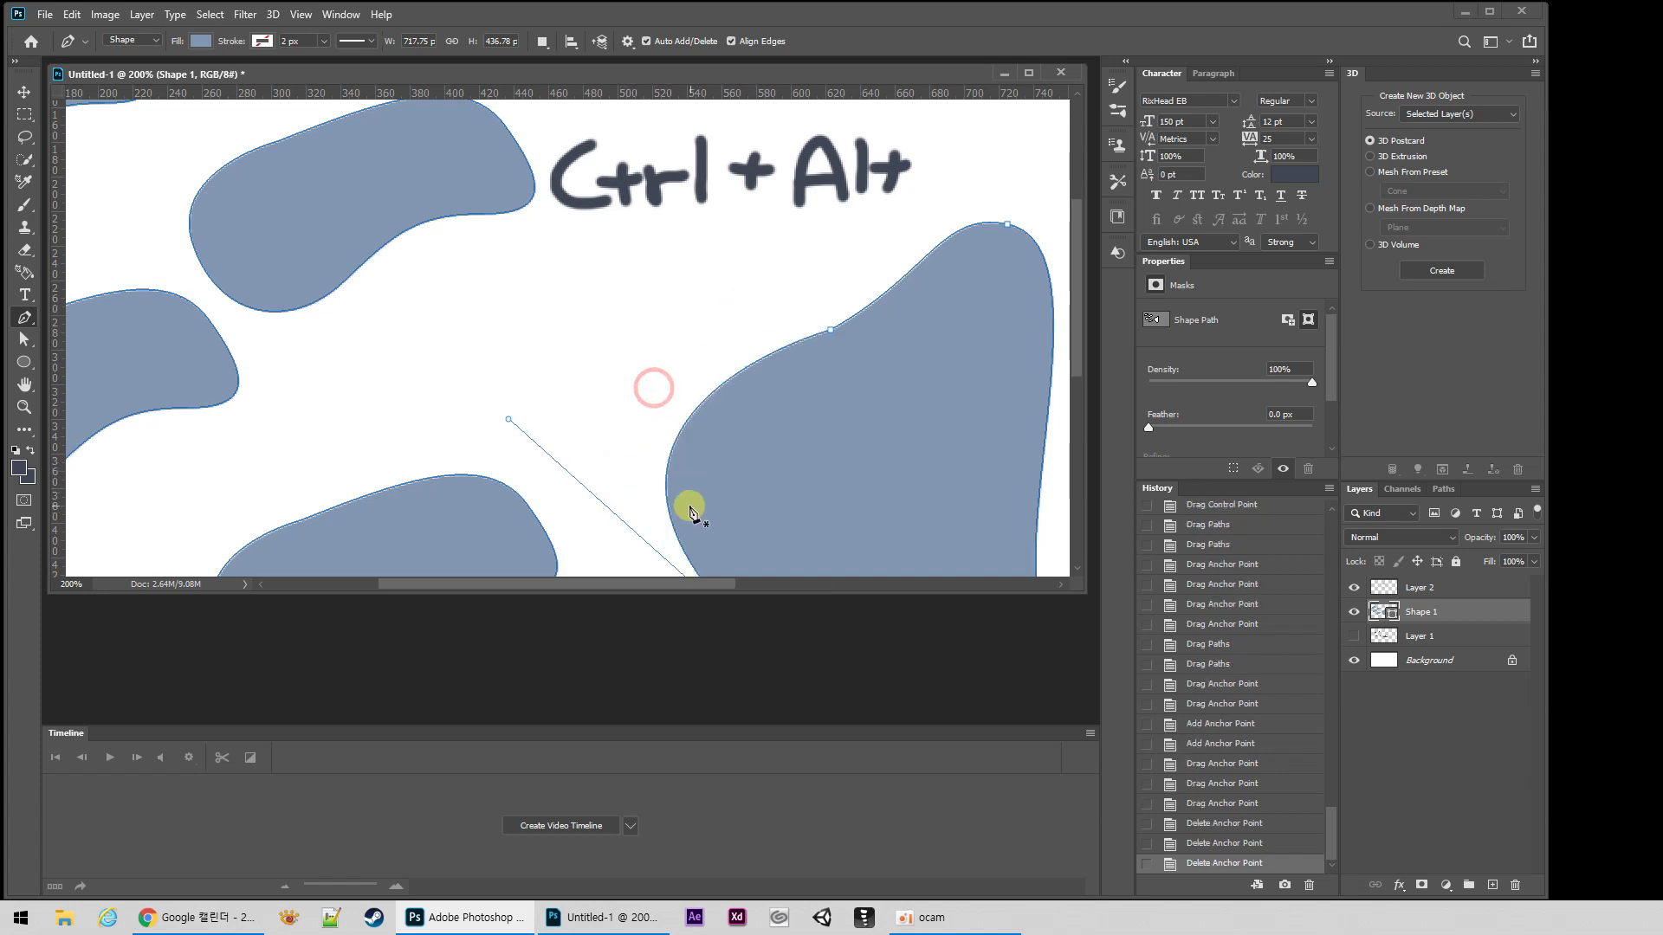
Step: Add two anchor points on the large shape's upper-left edge with the Pen tool and delete the lower one
{"action": "left_click", "coordinate": [688, 420]}
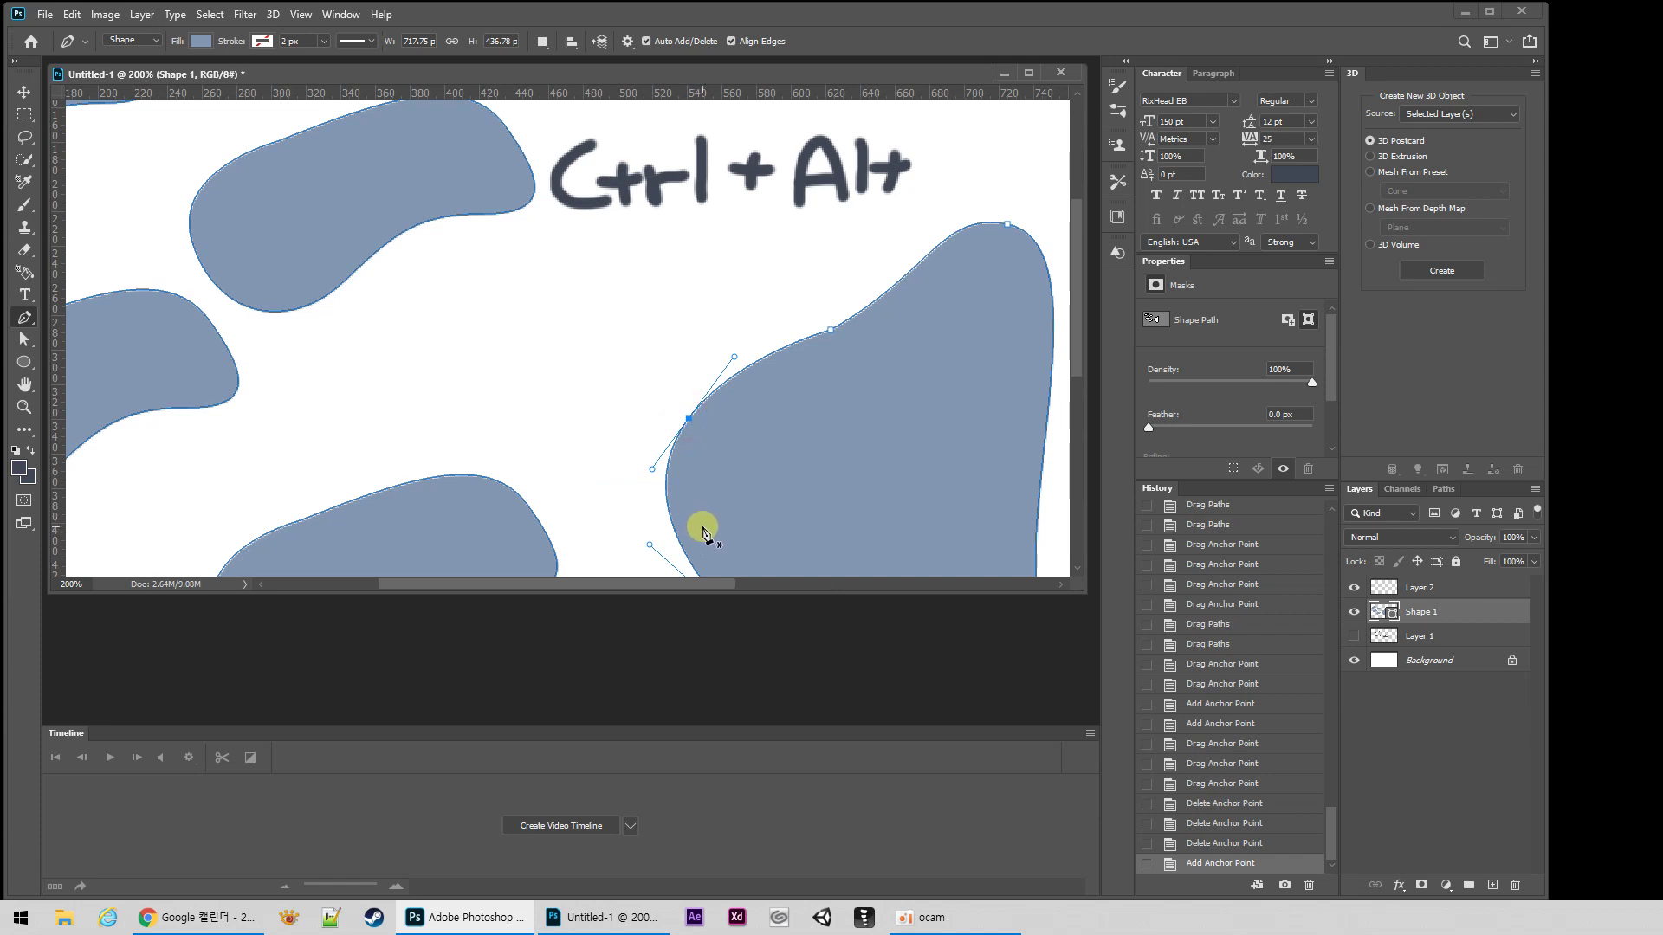
{"action": "left_click", "coordinate": [756, 364]}
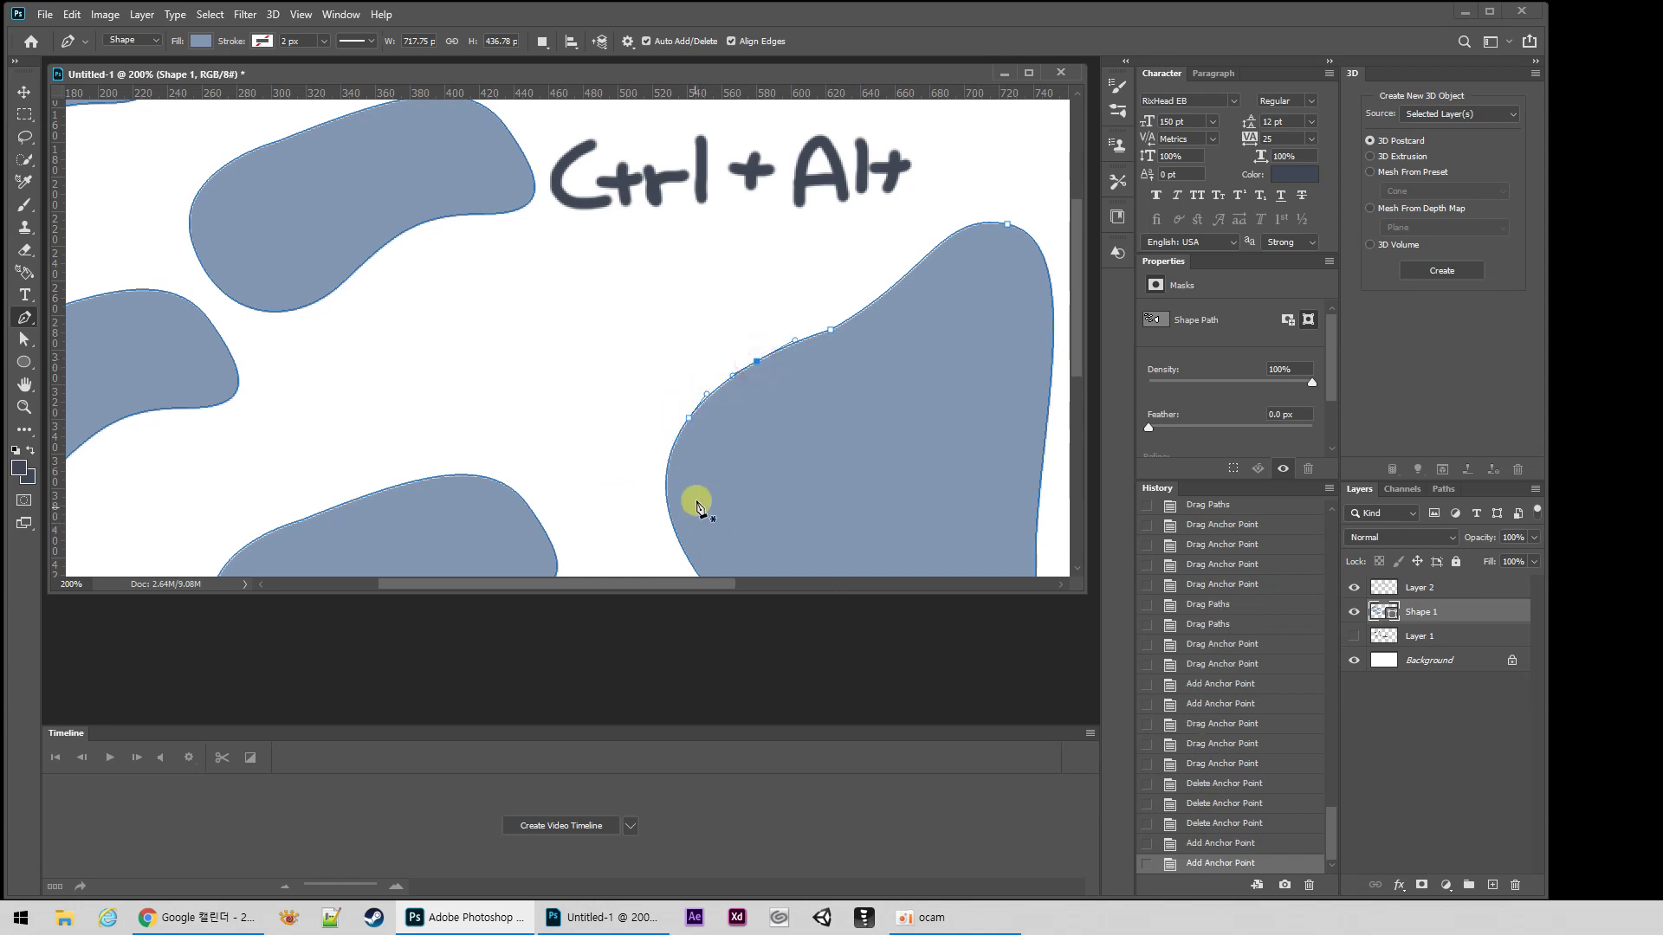
{"action": "left_click", "coordinate": [689, 420]}
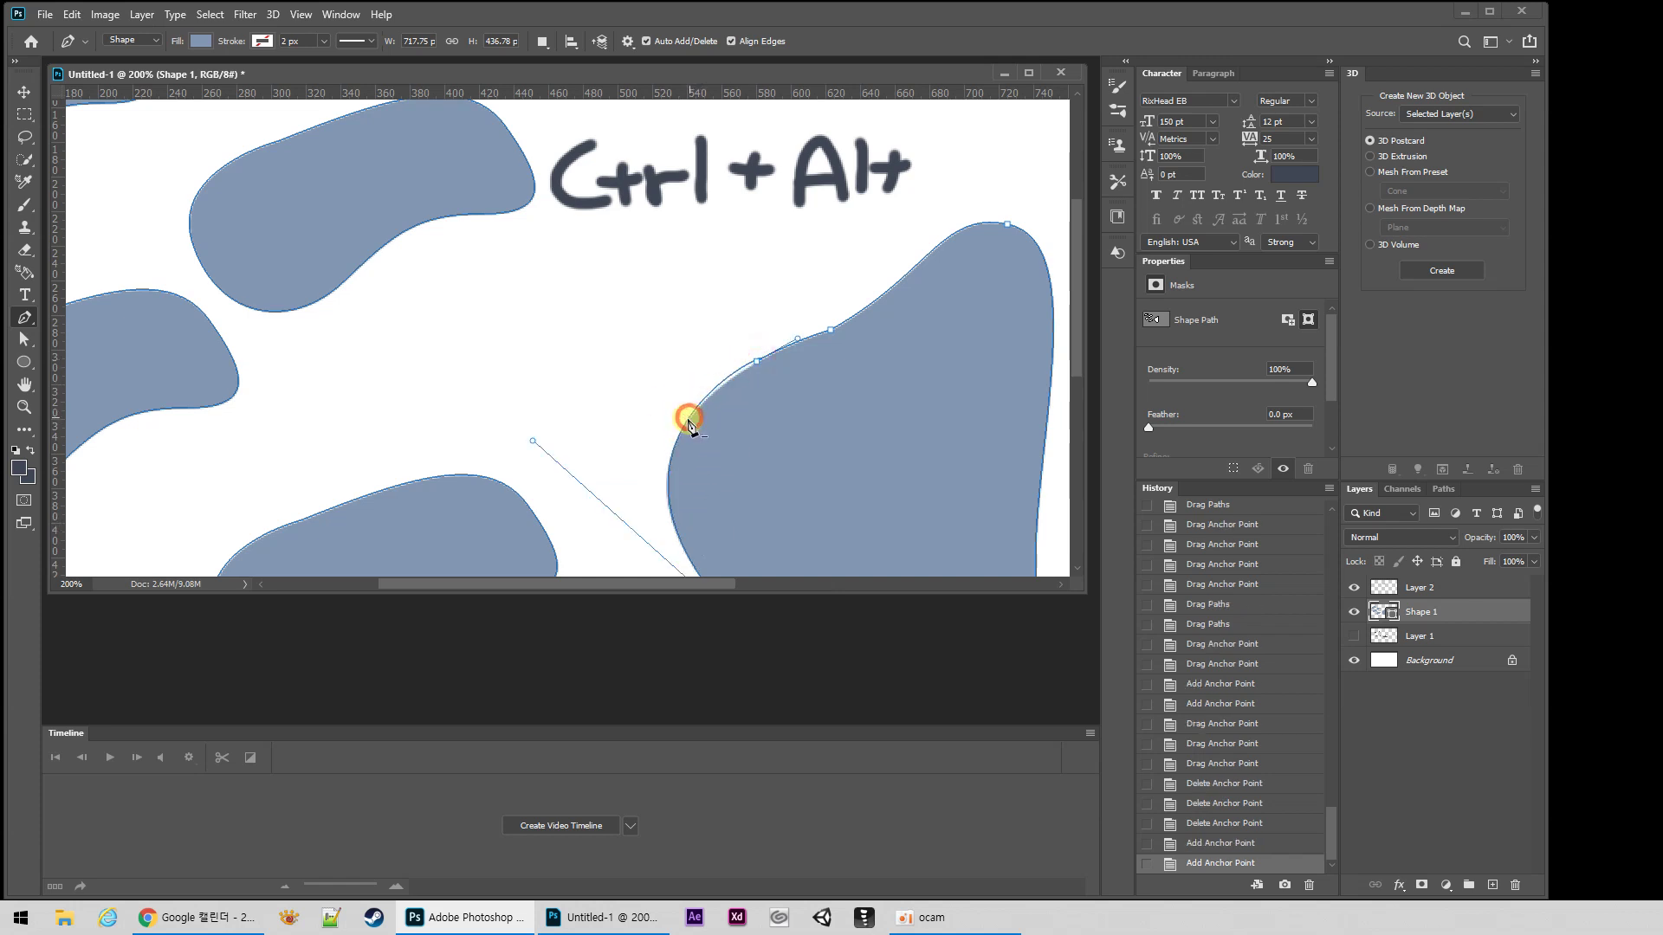
Step: Move the remaining upper-left anchor point outward and adjust its two handles separately to form a corner between two rounded bumps
{"action": "key", "text": "ctrl"}
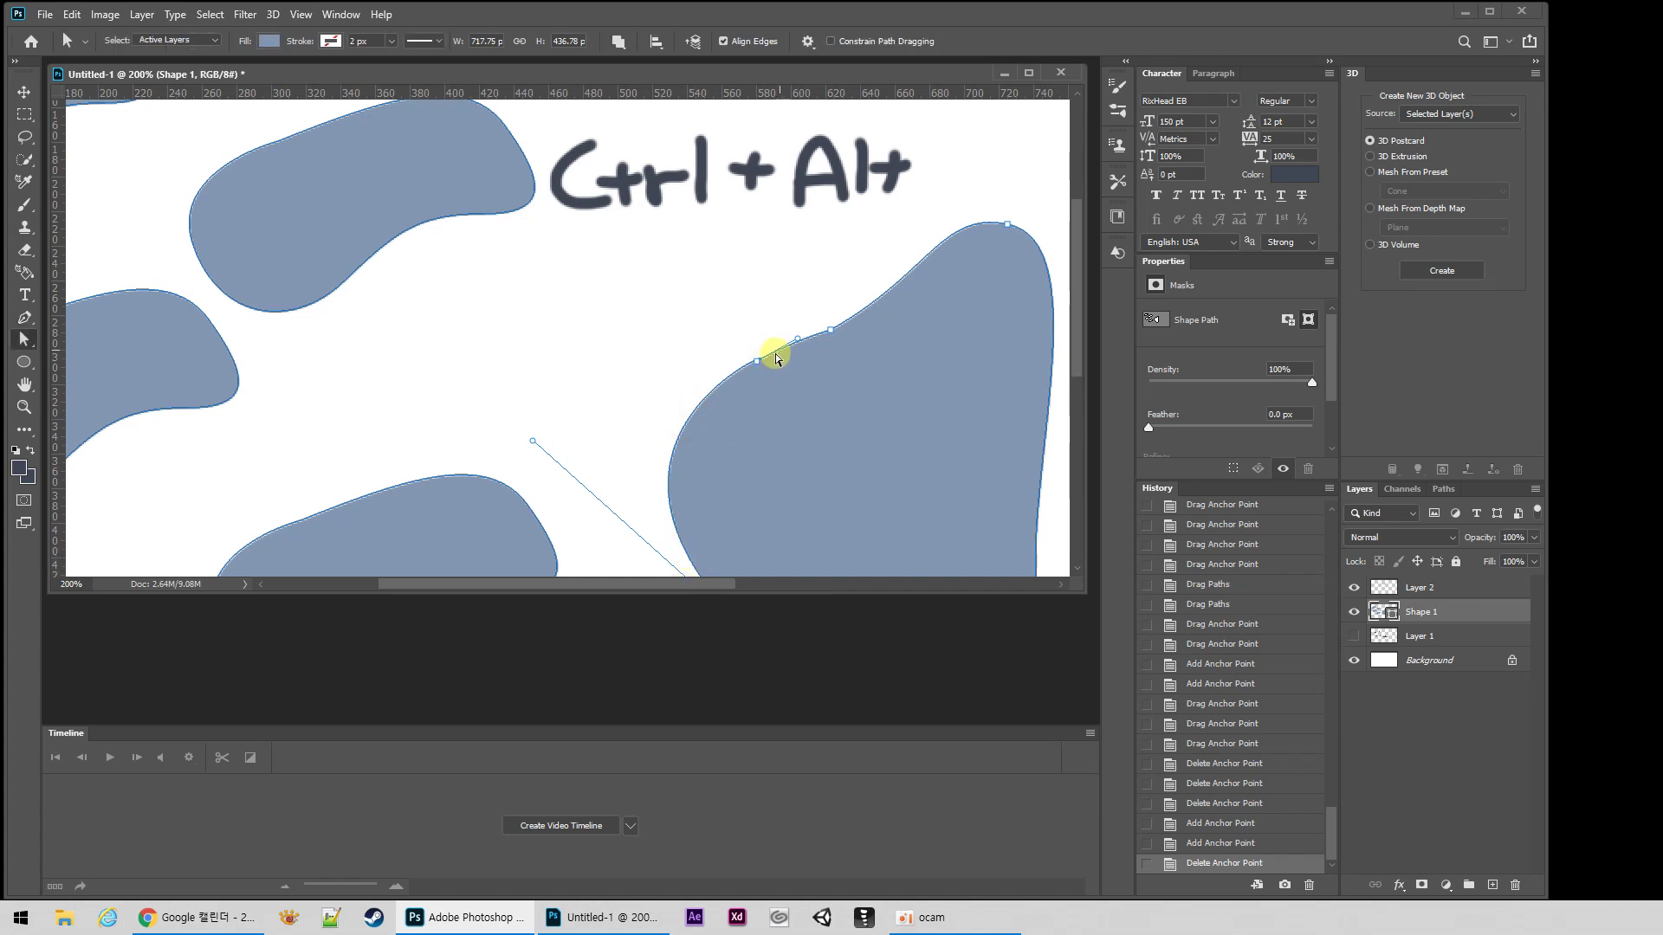
{"action": "left_click_drag", "start_coordinate": [757, 361], "coordinate": [611, 355]}
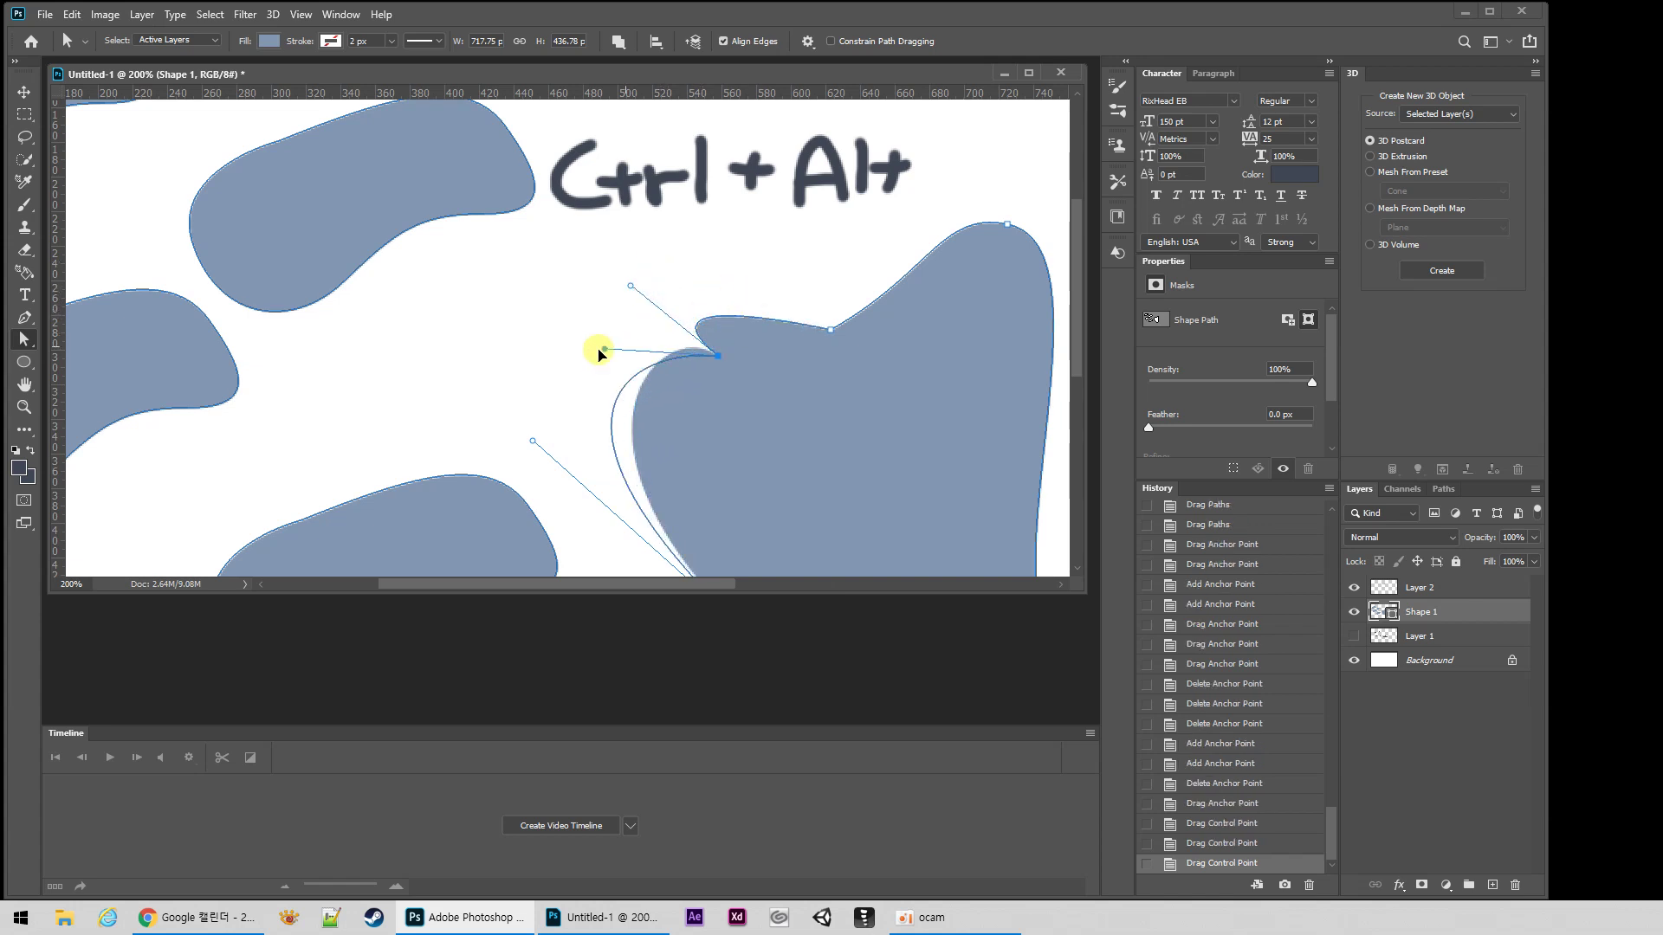
{"action": "left_click_drag", "start_coordinate": [631, 289], "coordinate": [755, 279]}
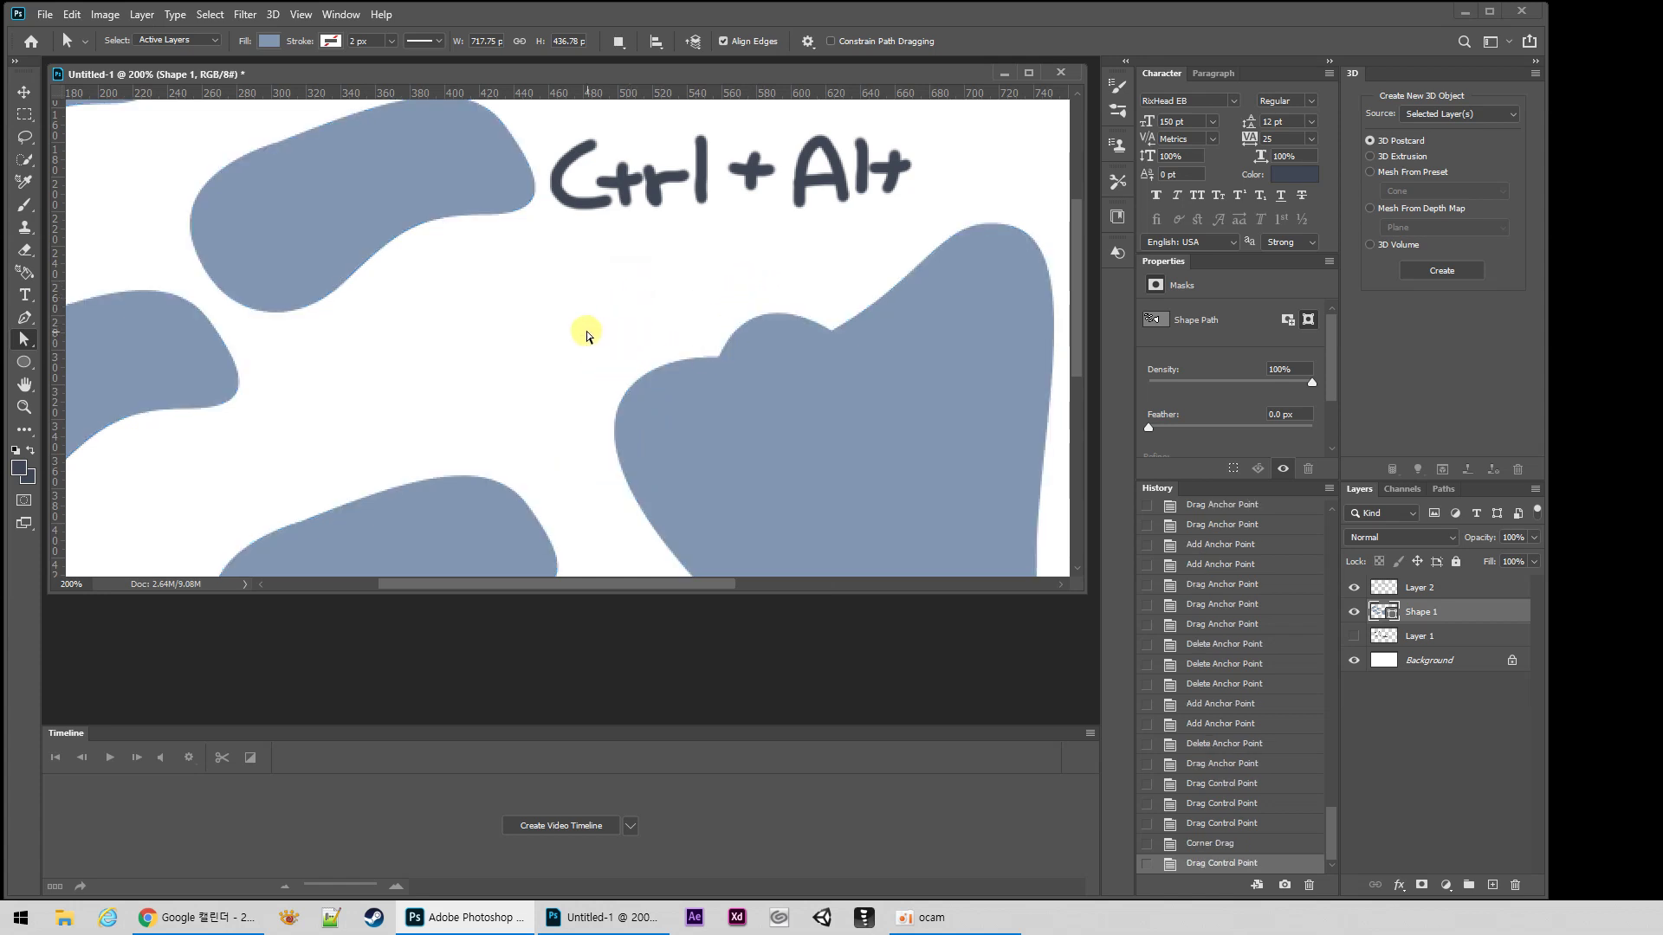
{"action": "mouse_move", "coordinate": [610, 353]}
{"action": "left_mouse_down"}
{"action": "mouse_move", "coordinate": [651, 345]}
{"action": "mouse_move", "coordinate": [634, 353]}
{"action": "left_mouse_up"}
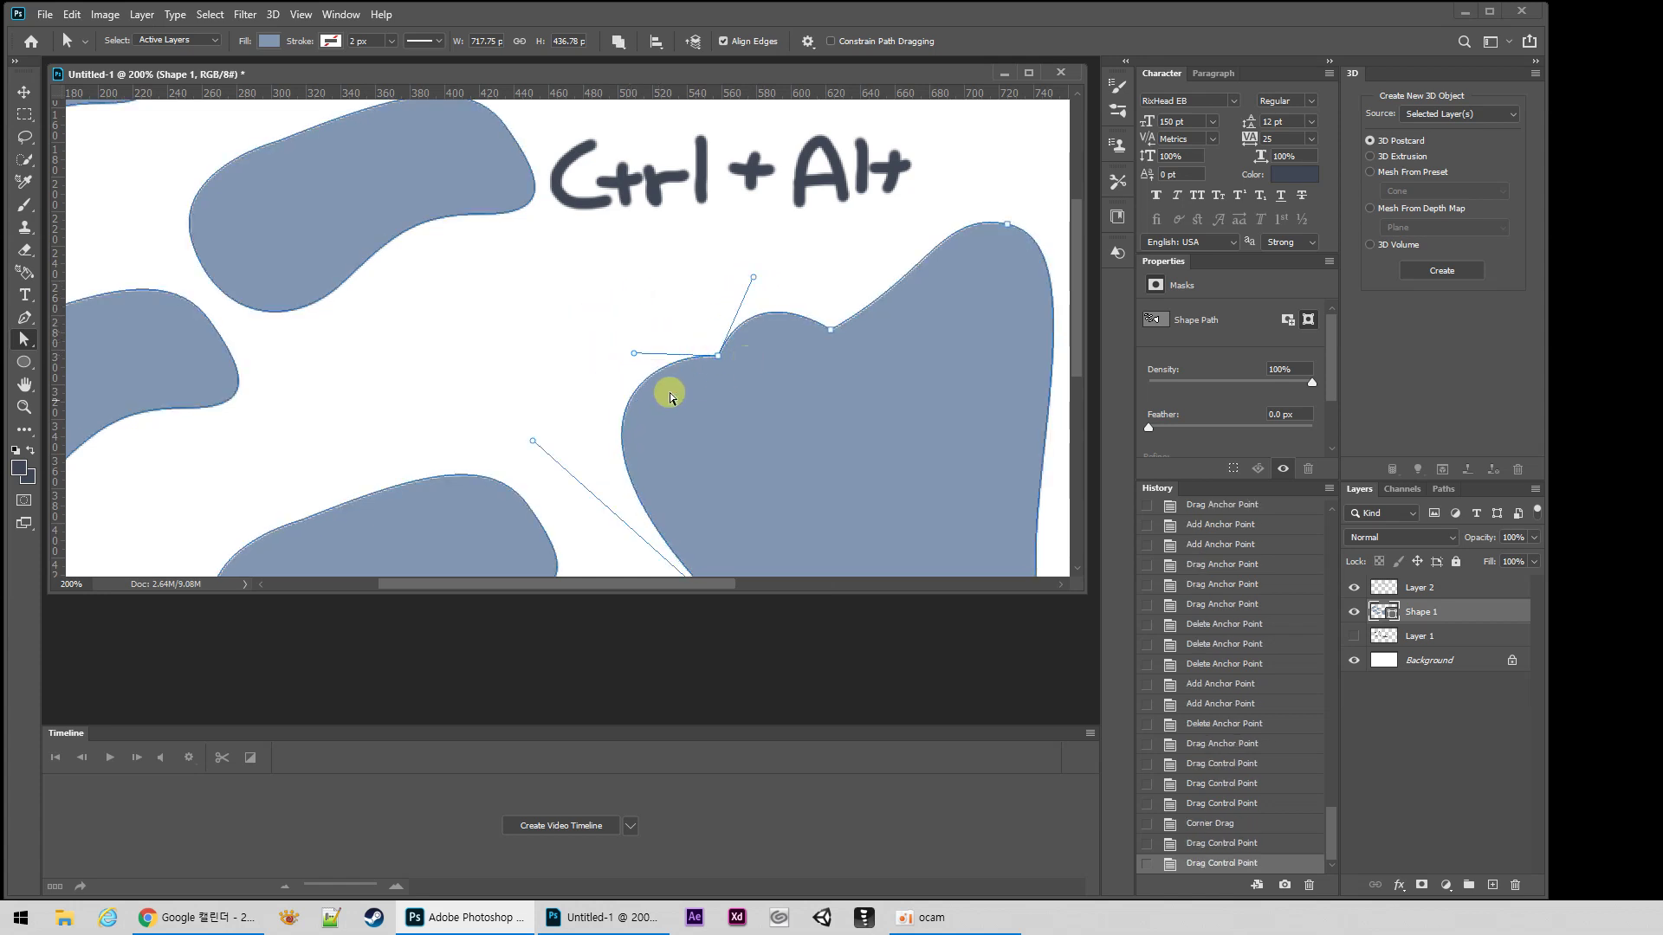
Step: Draw a closed four-point curved shape about 152 by 153 px with the standard Pen tool in the blank area beside the large shape
{"action": "left_click", "coordinate": [26, 319]}
{"action": "left_click_drag", "start_coordinate": [26, 323], "coordinate": [84, 336]}
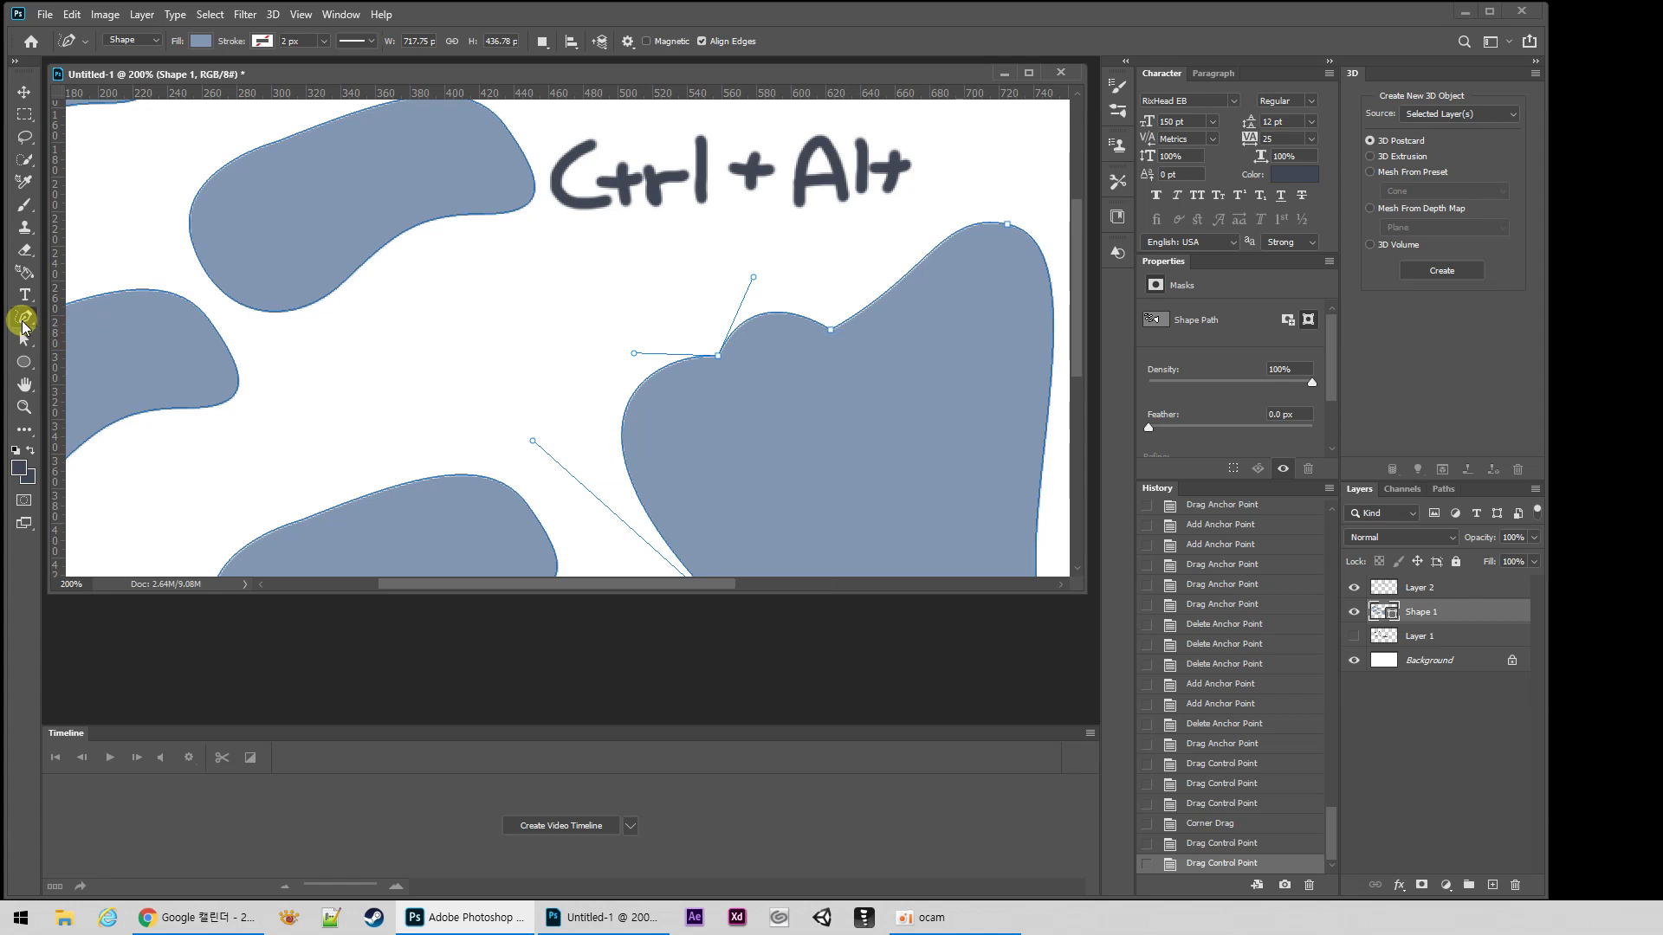
{"action": "key", "text": "z"}
{"action": "left_click", "coordinate": [516, 334], "text": "alt"}
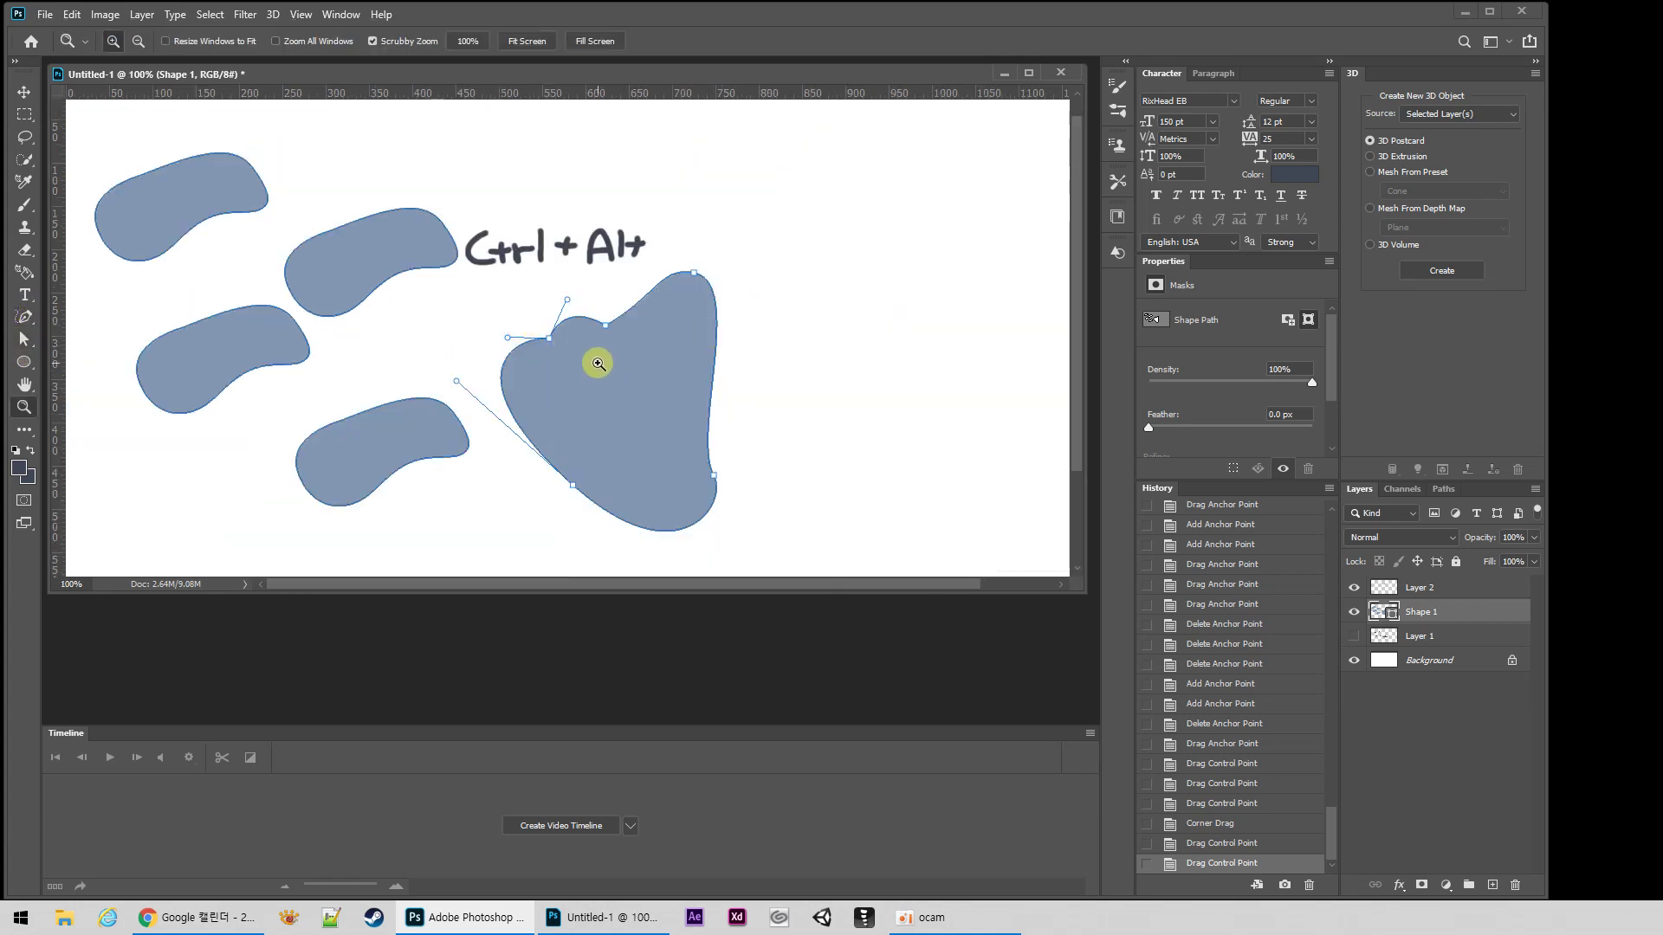
{"action": "key", "text": "p"}
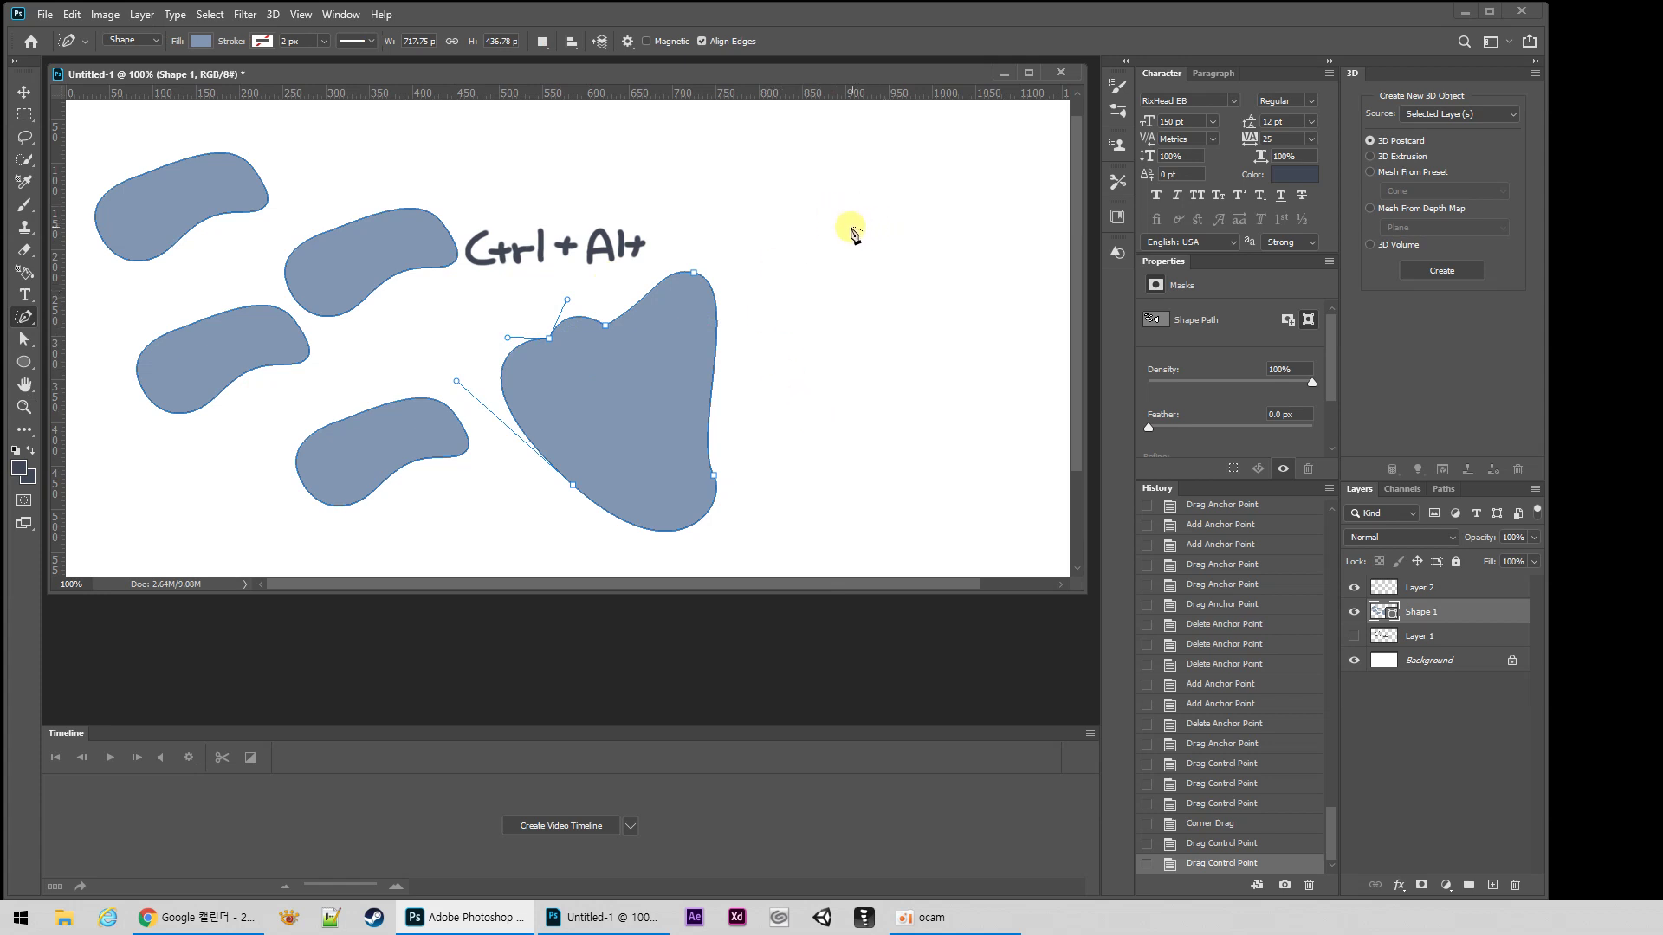
{"action": "key", "text": "shift+p"}
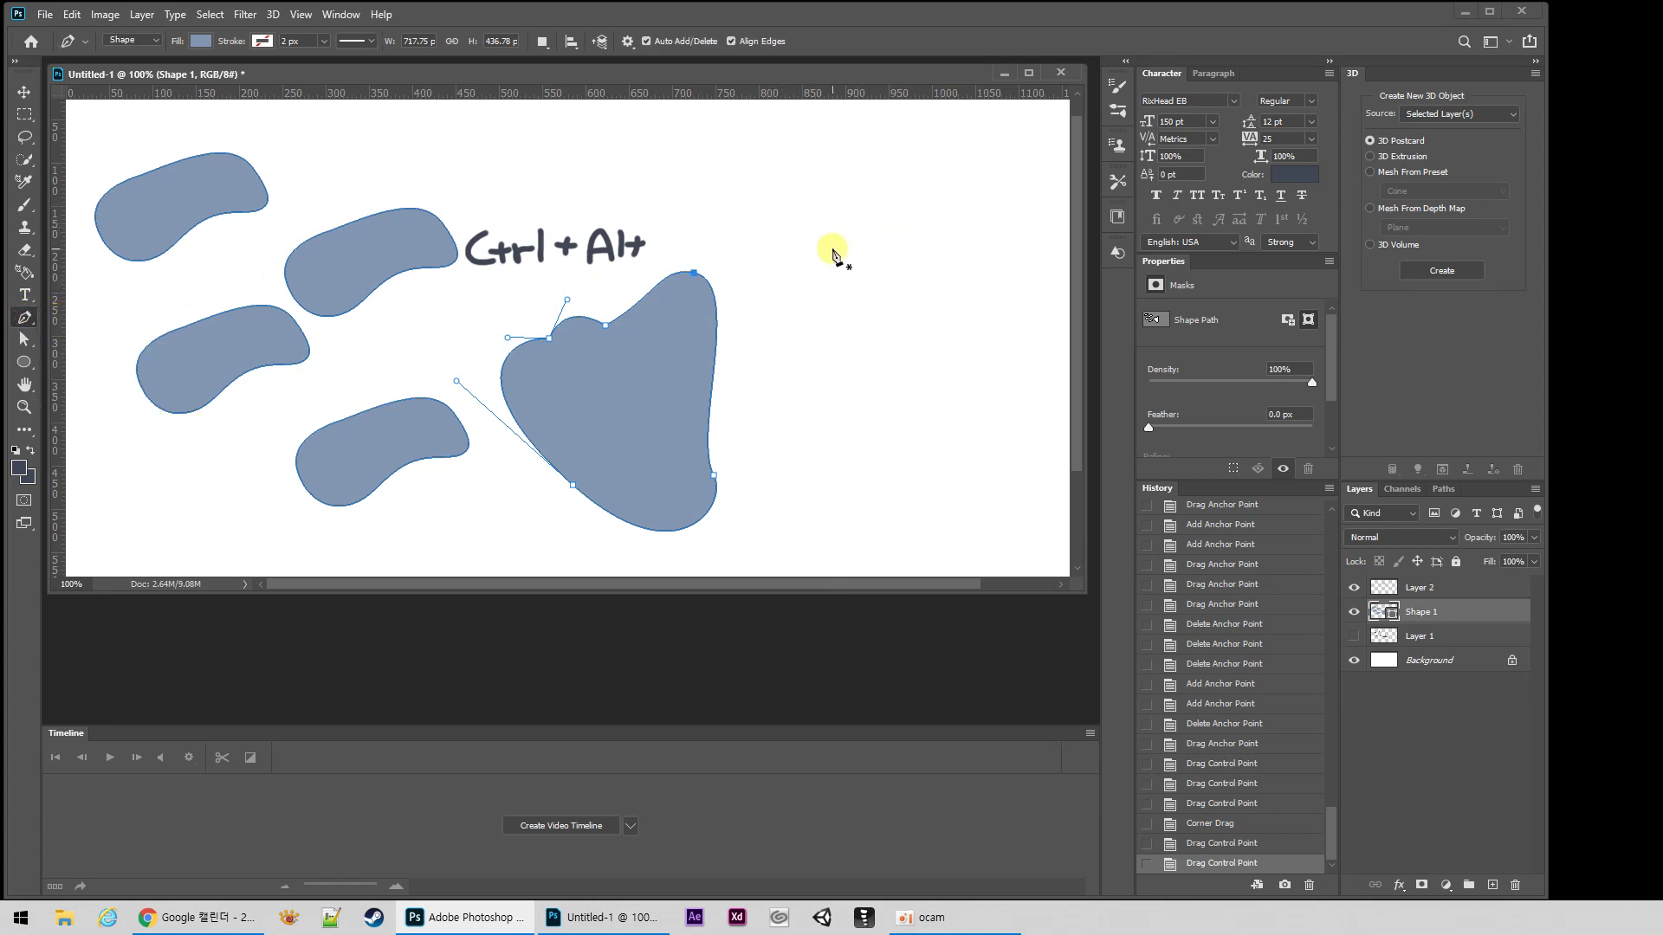
{"action": "left_click", "coordinate": [838, 248]}
{"action": "left_click_drag", "start_coordinate": [779, 333], "coordinate": [782, 412]}
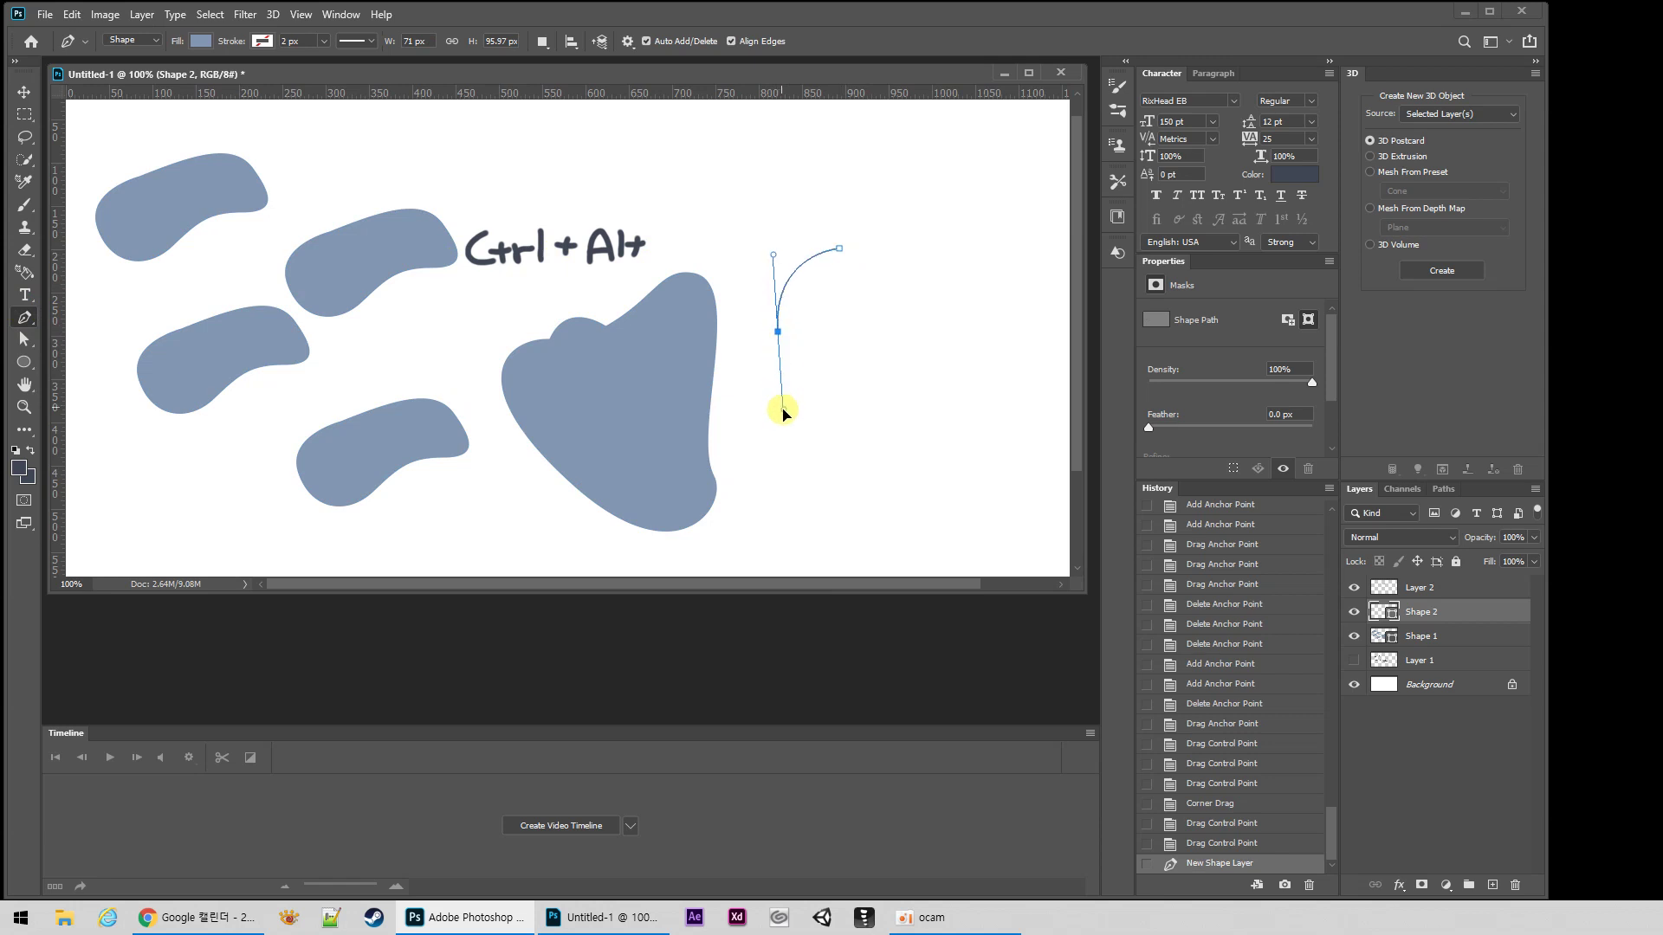
{"action": "left_click_drag", "start_coordinate": [851, 353], "coordinate": [916, 293]}
{"action": "left_click", "coordinate": [904, 295]}
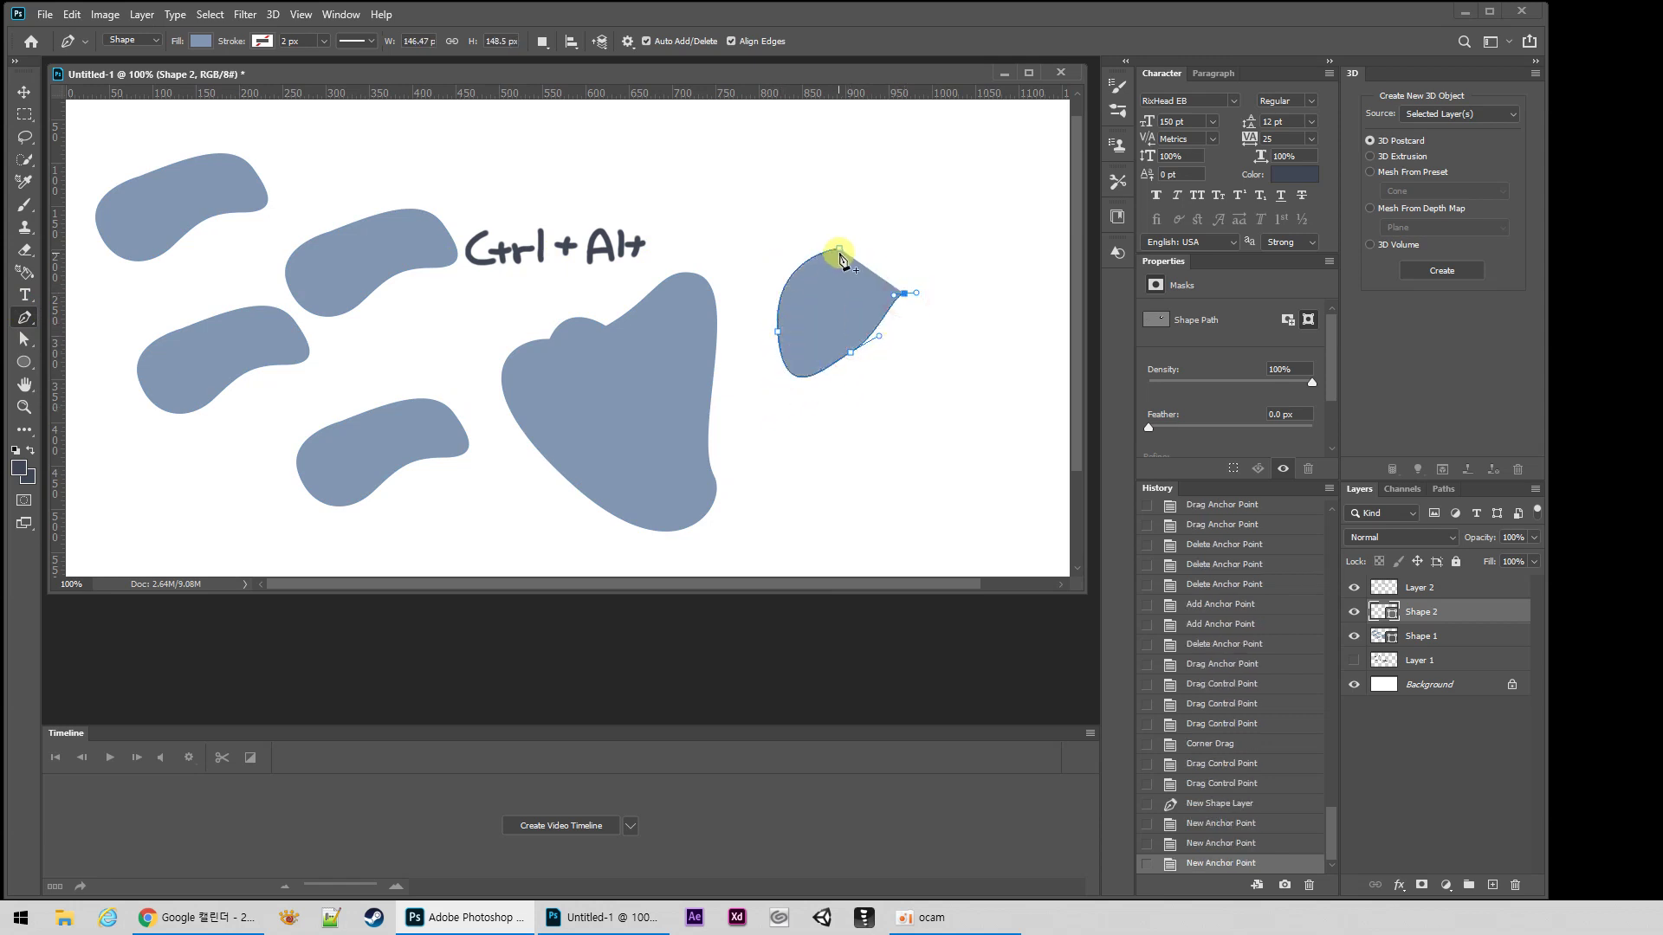
{"action": "left_click_drag", "start_coordinate": [838, 252], "coordinate": [768, 272]}
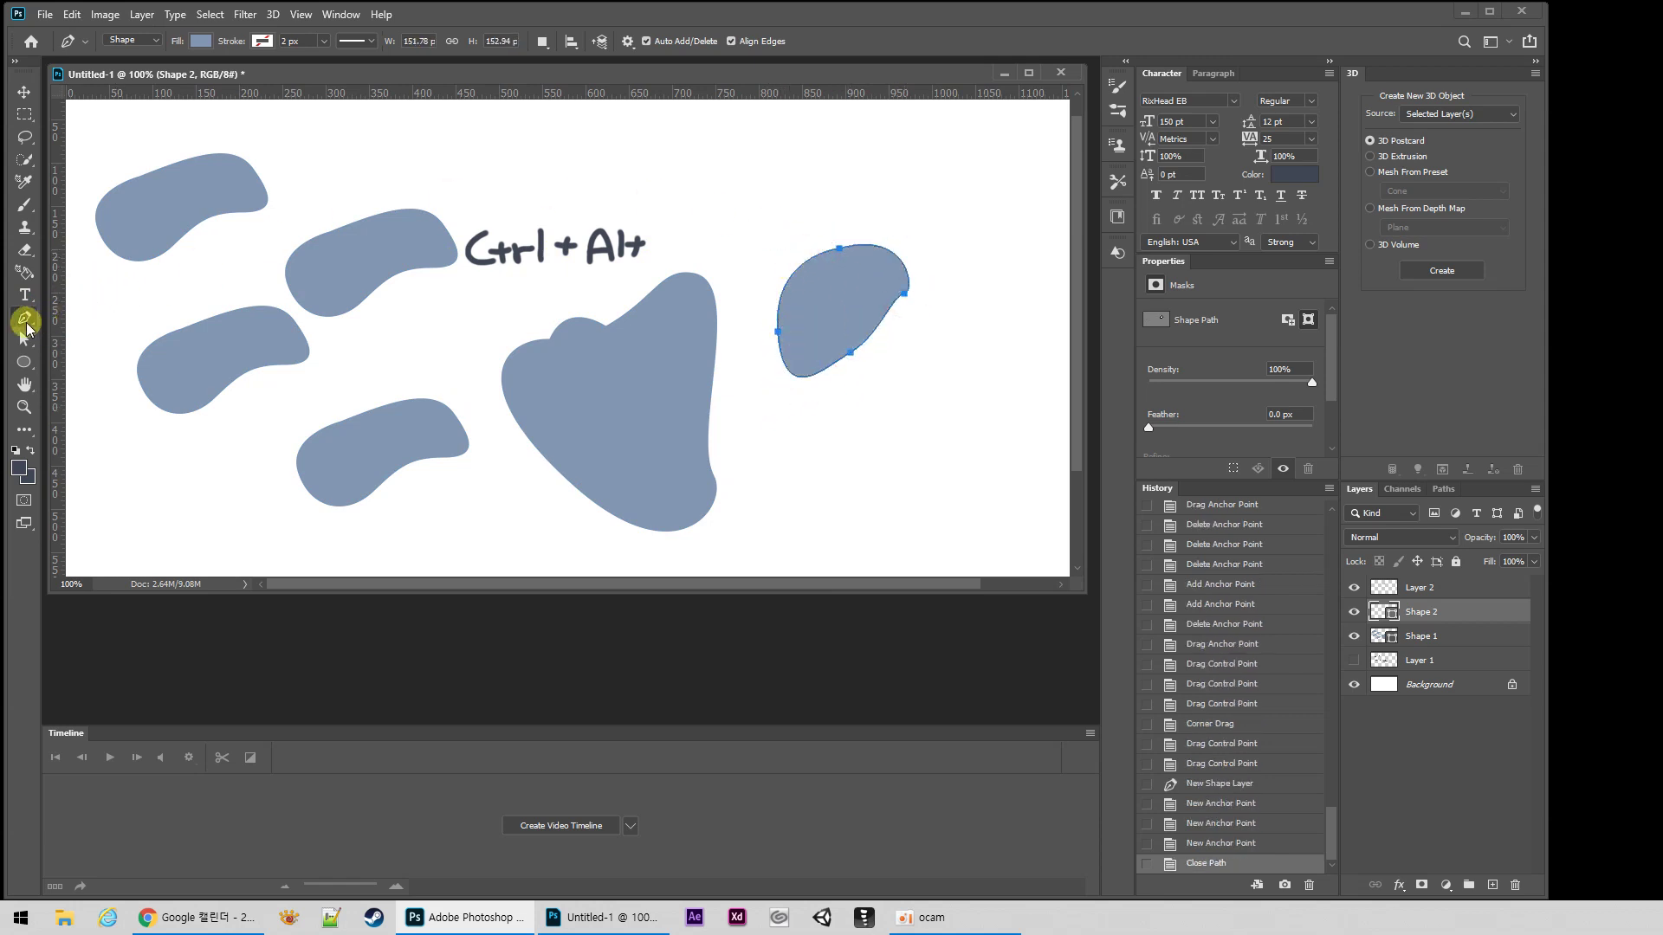
Step: Draw a closed freehand shape about 275 by 227 px with the Freeform Pen below the new curved shape
{"action": "left_click", "coordinate": [26, 320]}
{"action": "left_click", "coordinate": [100, 333]}
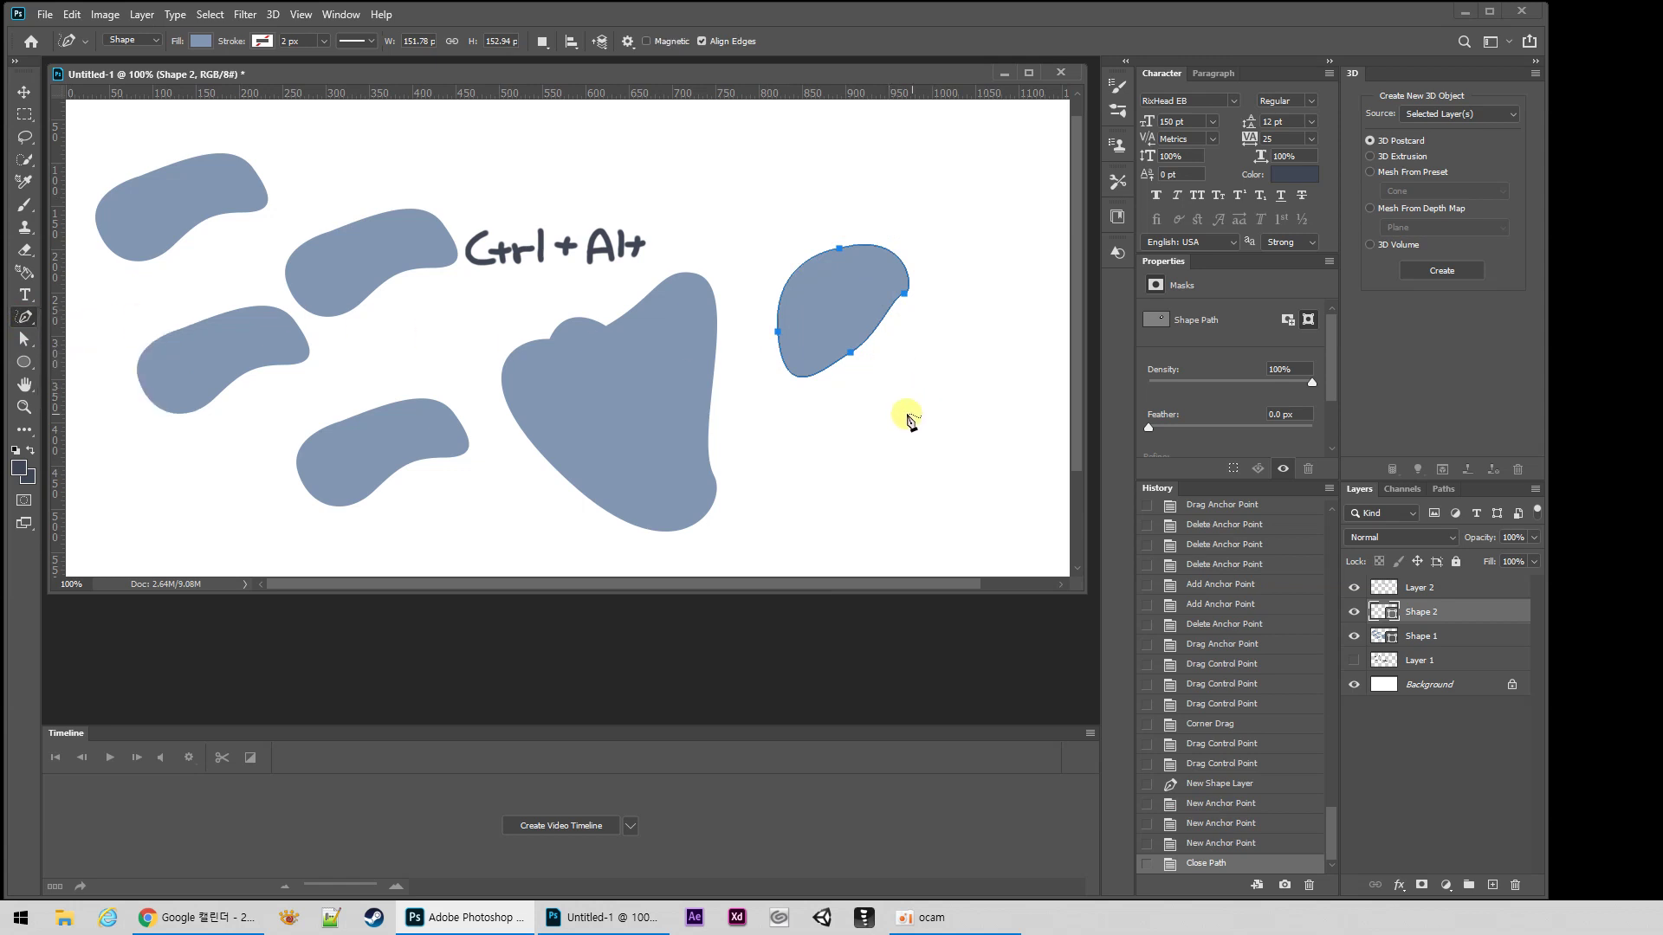
{"action": "mouse_move", "coordinate": [928, 343]}
{"action": "left_mouse_down"}
{"action": "mouse_move", "coordinate": [802, 495]}
{"action": "mouse_move", "coordinate": [897, 503]}
{"action": "mouse_move", "coordinate": [1026, 429]}
{"action": "mouse_move", "coordinate": [1027, 355]}
{"action": "mouse_move", "coordinate": [986, 326]}
{"action": "mouse_move", "coordinate": [930, 343]}
{"action": "left_mouse_up"}
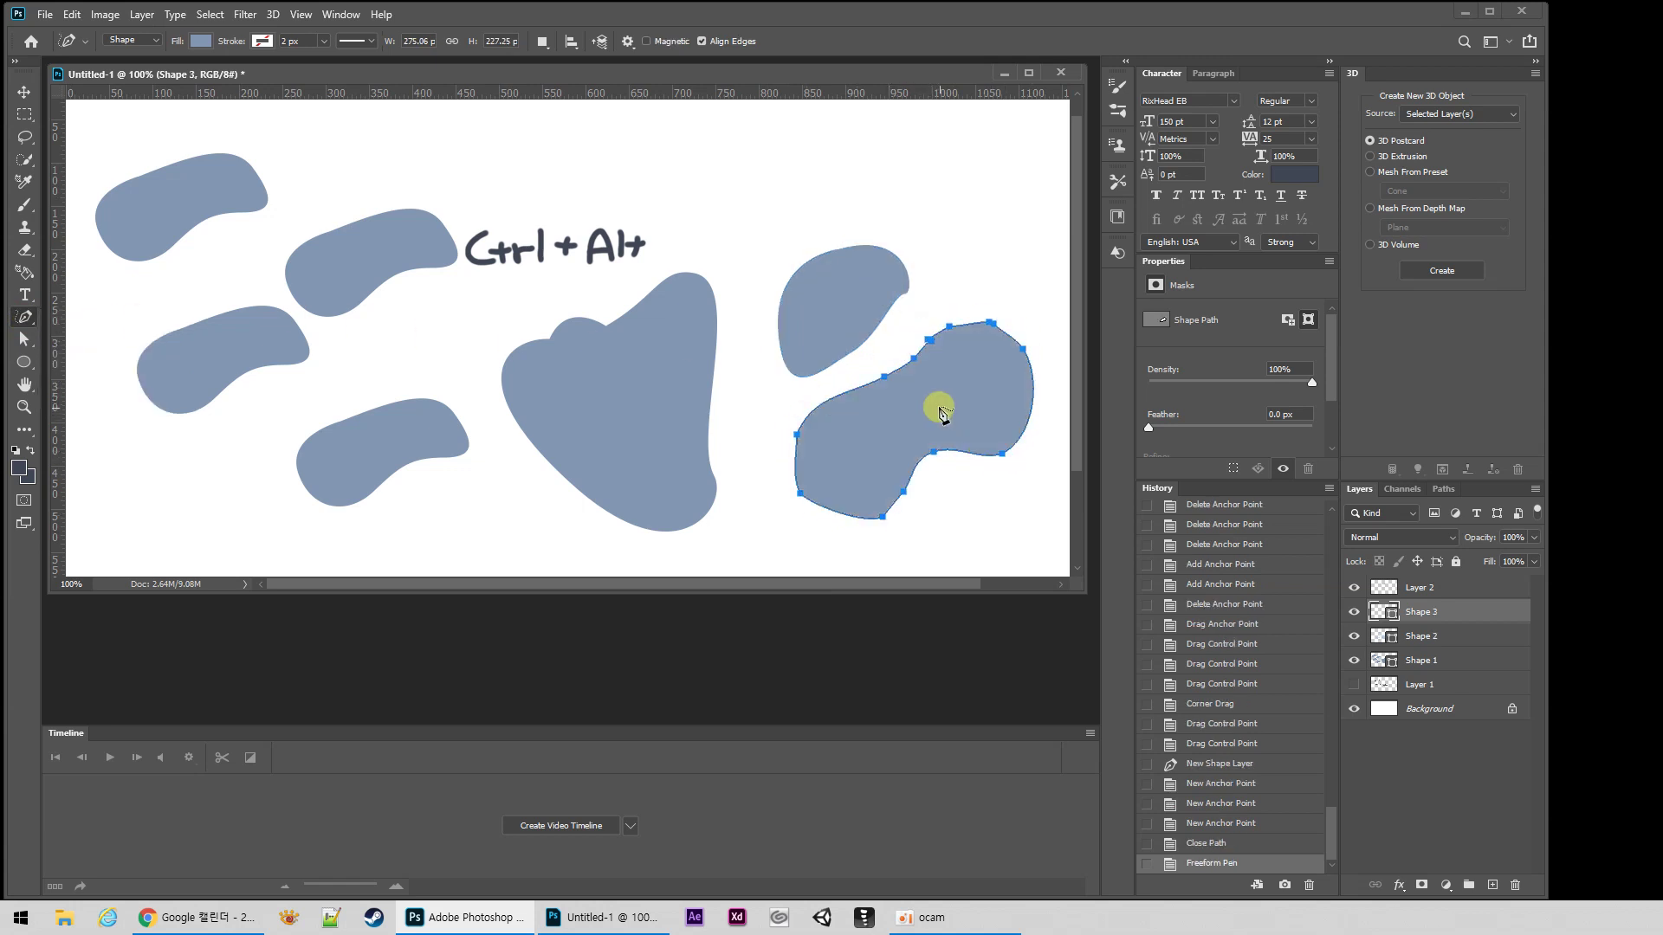
Step: Pull the anchor points and handles around the notch on the freehand shape's upper-left edge outward with Direct Selection
{"action": "scroll", "coordinate": [928, 403], "scroll_direction": "up", "scroll_amount": 1}
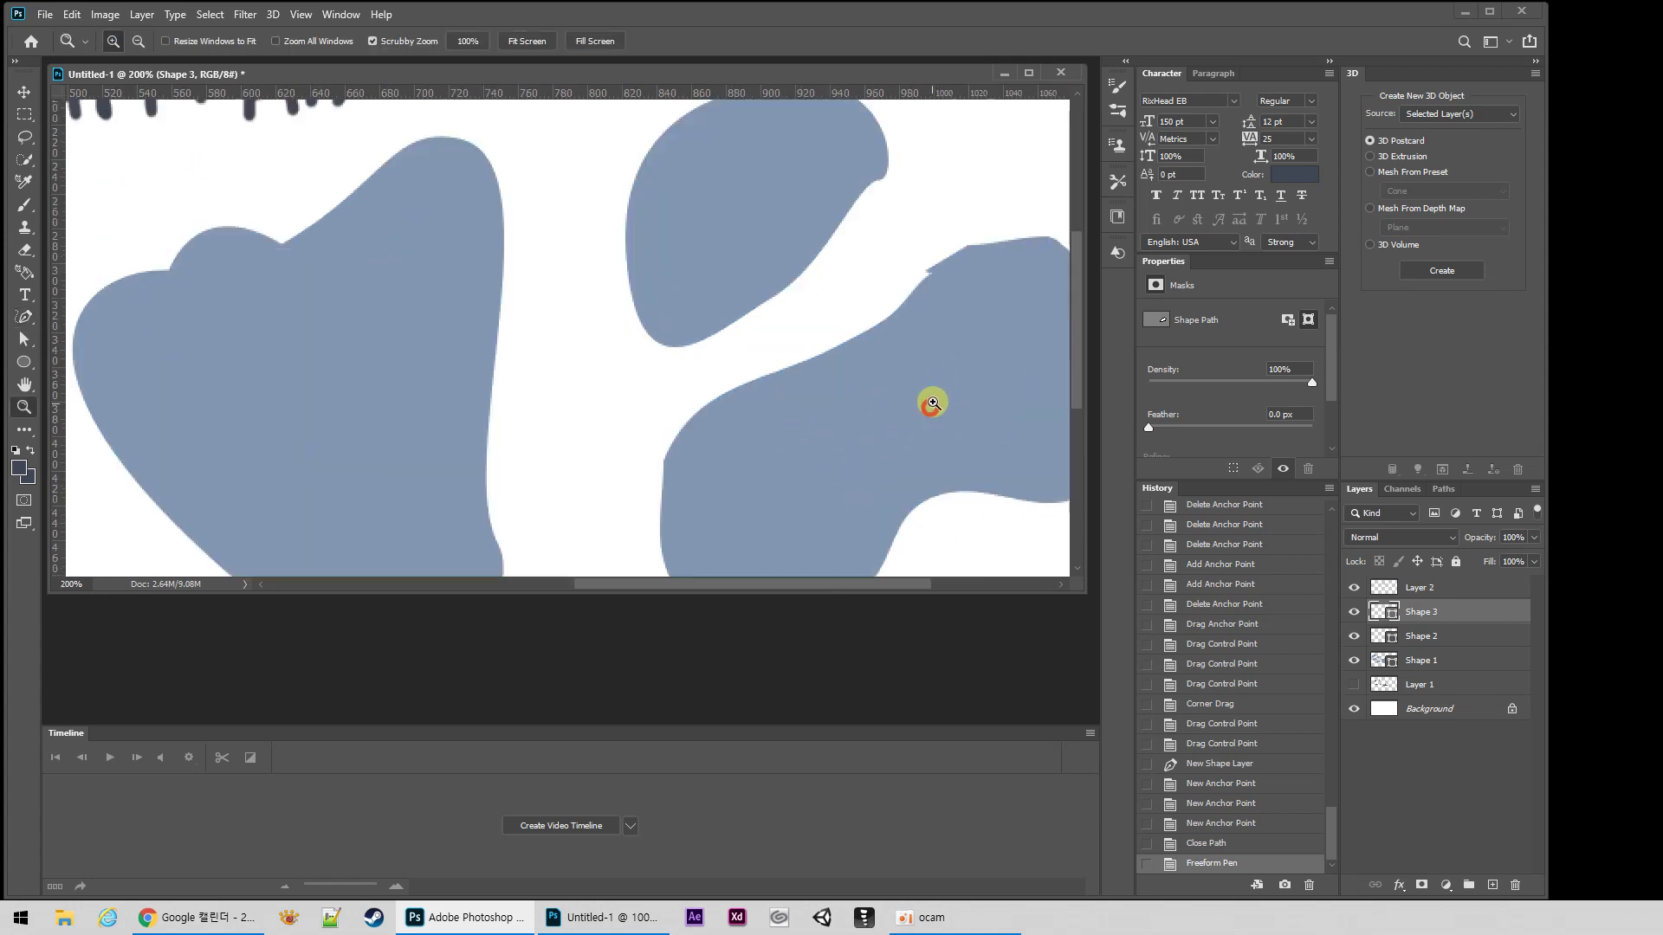
{"action": "mouse_move", "coordinate": [946, 287]}
{"action": "left_mouse_down"}
{"action": "mouse_move", "coordinate": [932, 271]}
{"action": "mouse_move", "coordinate": [919, 312]}
{"action": "mouse_move", "coordinate": [924, 271]}
{"action": "mouse_move", "coordinate": [919, 298]}
{"action": "left_mouse_up"}
{"action": "scroll", "coordinate": [920, 296], "scroll_direction": "up", "scroll_amount": 3}
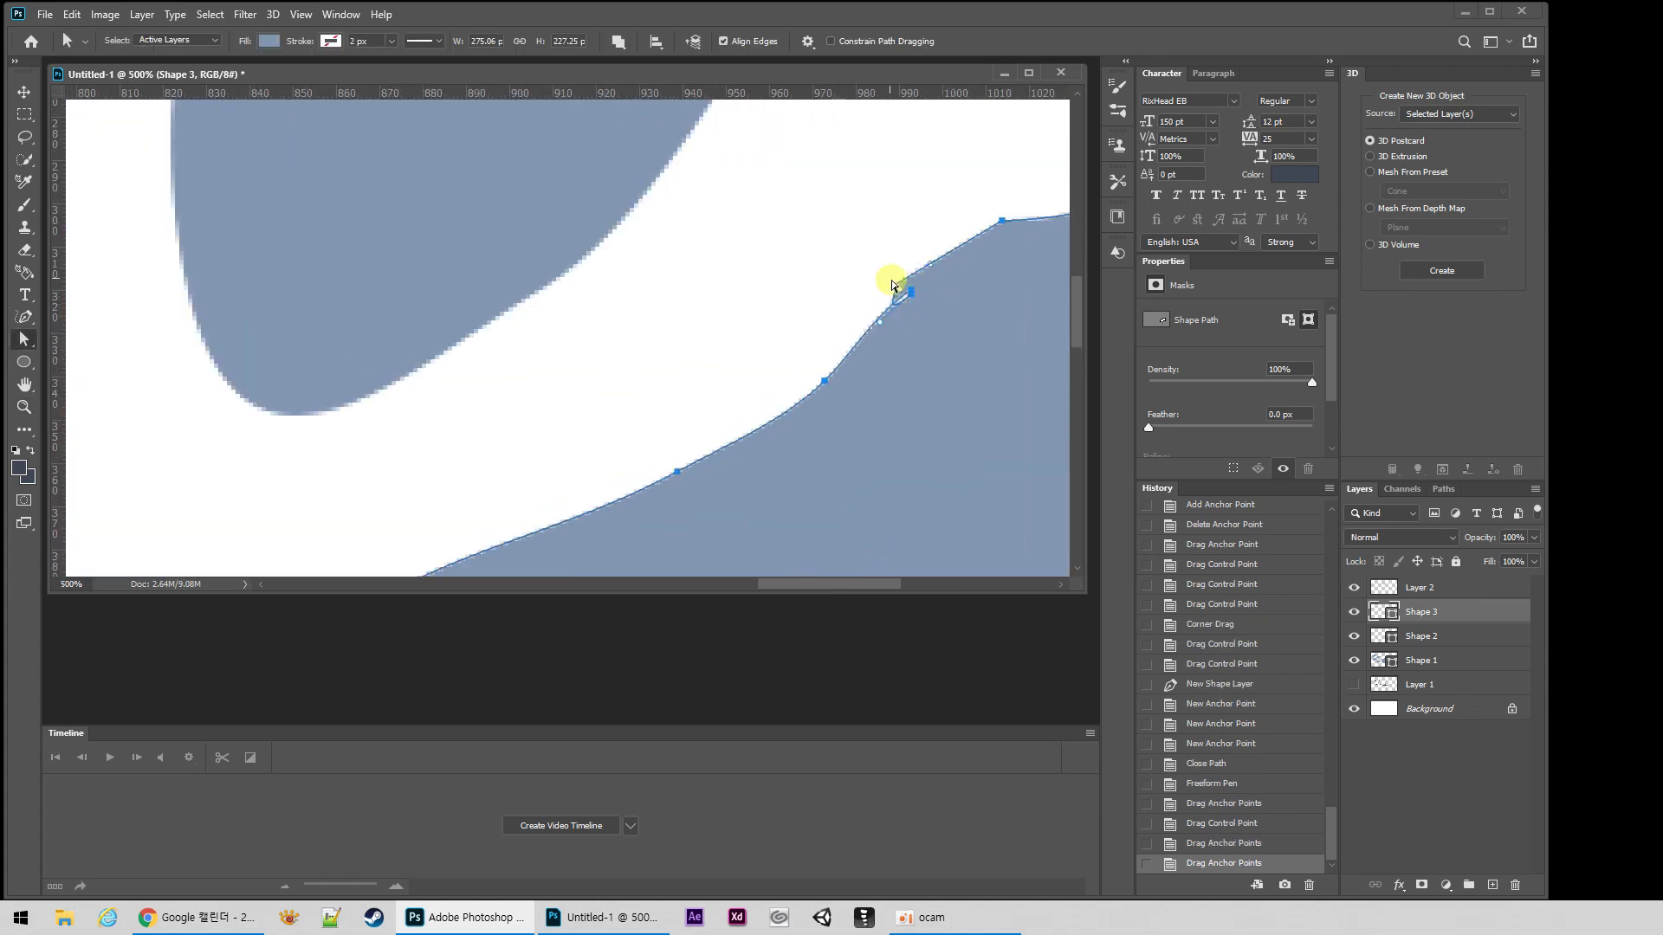
{"action": "left_click", "coordinate": [913, 294]}
{"action": "left_click_drag", "start_coordinate": [910, 289], "coordinate": [840, 313]}
{"action": "left_click_drag", "start_coordinate": [890, 251], "coordinate": [890, 176]}
{"action": "left_click_drag", "start_coordinate": [1005, 226], "coordinate": [1025, 208]}
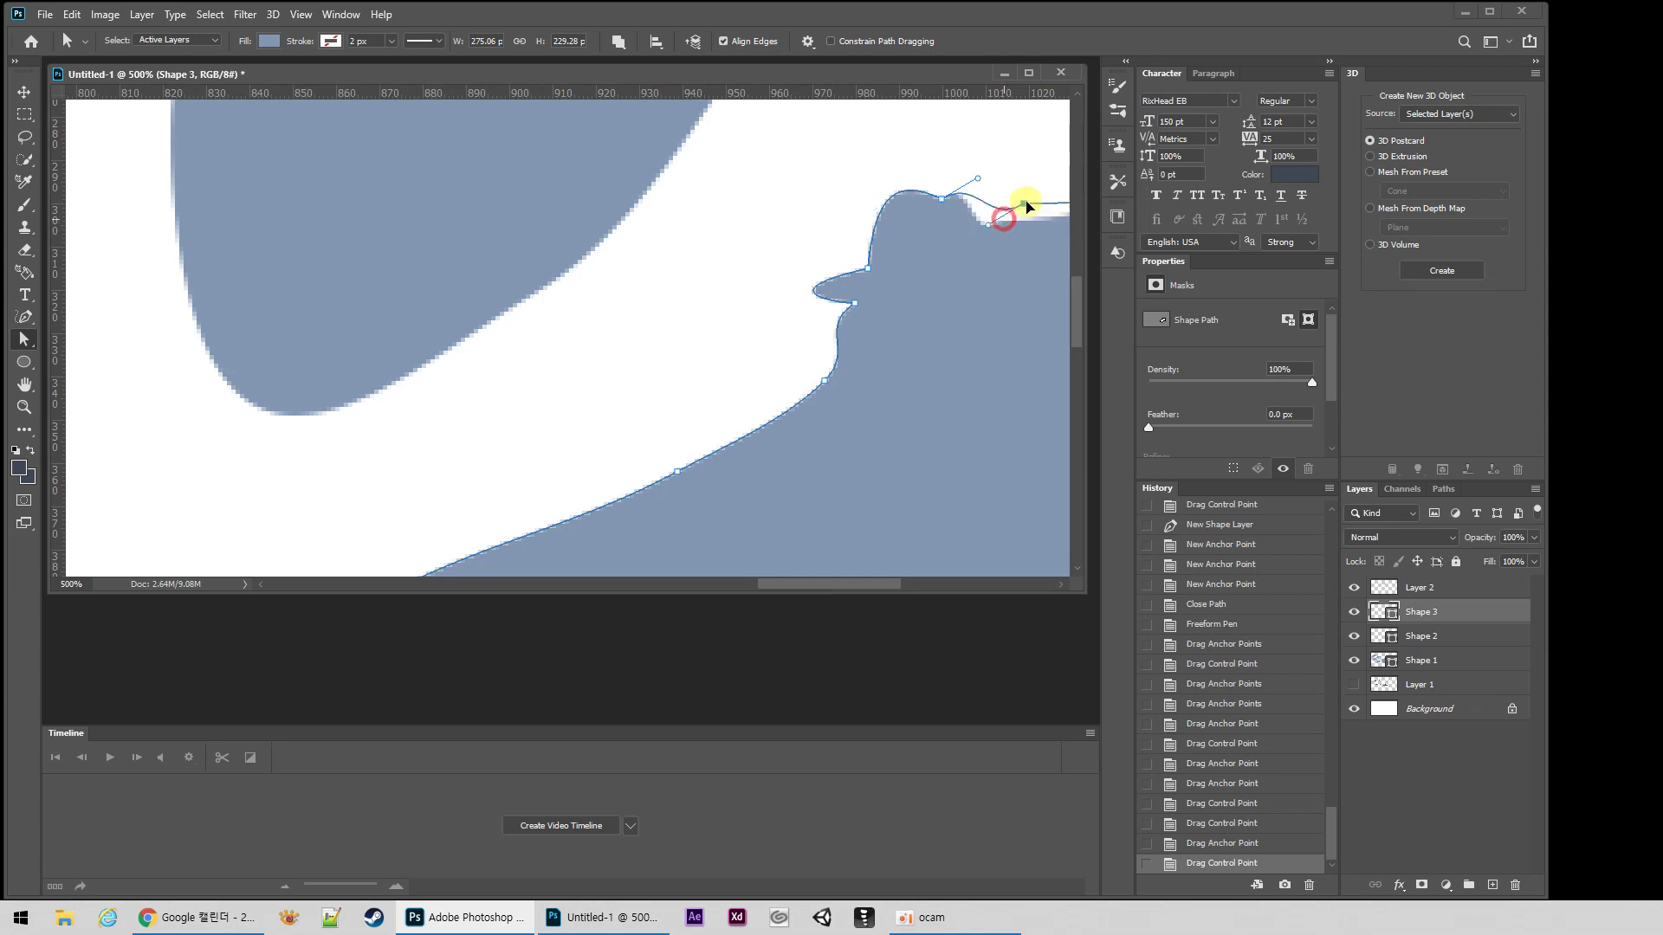
Step: Reposition the anchor points below the freehand shape's notch and redirect the corner point's handles to form two stepped, rounded bumps
{"action": "left_click_drag", "start_coordinate": [856, 305], "coordinate": [737, 394]}
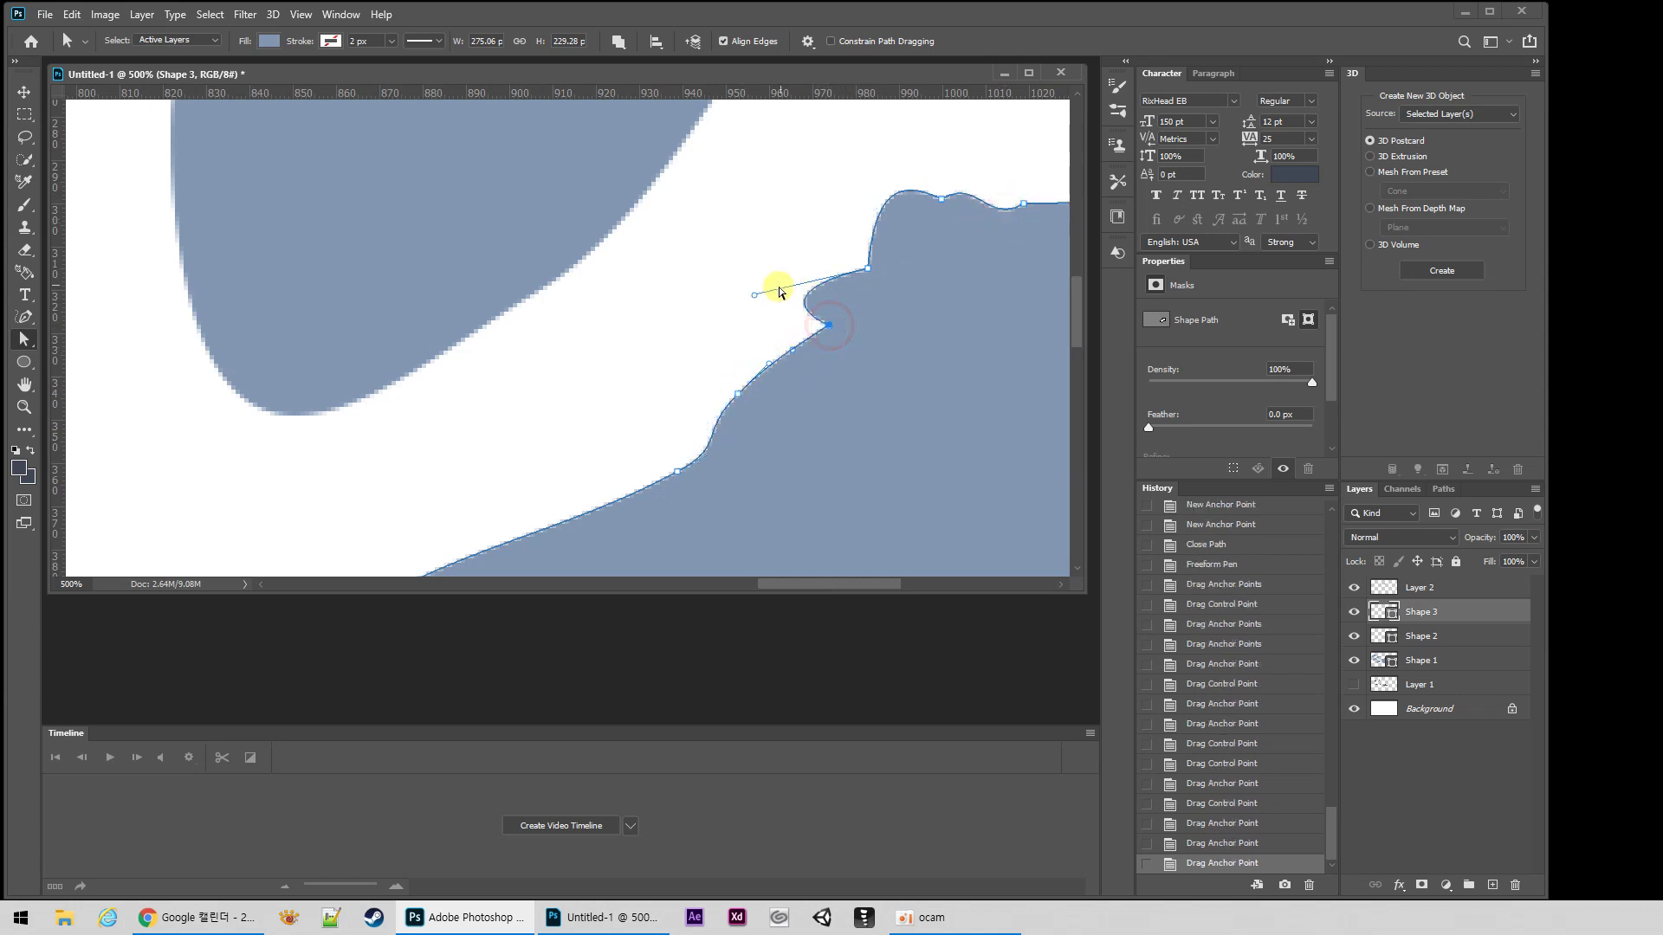
{"action": "left_click_drag", "start_coordinate": [755, 295], "coordinate": [894, 349]}
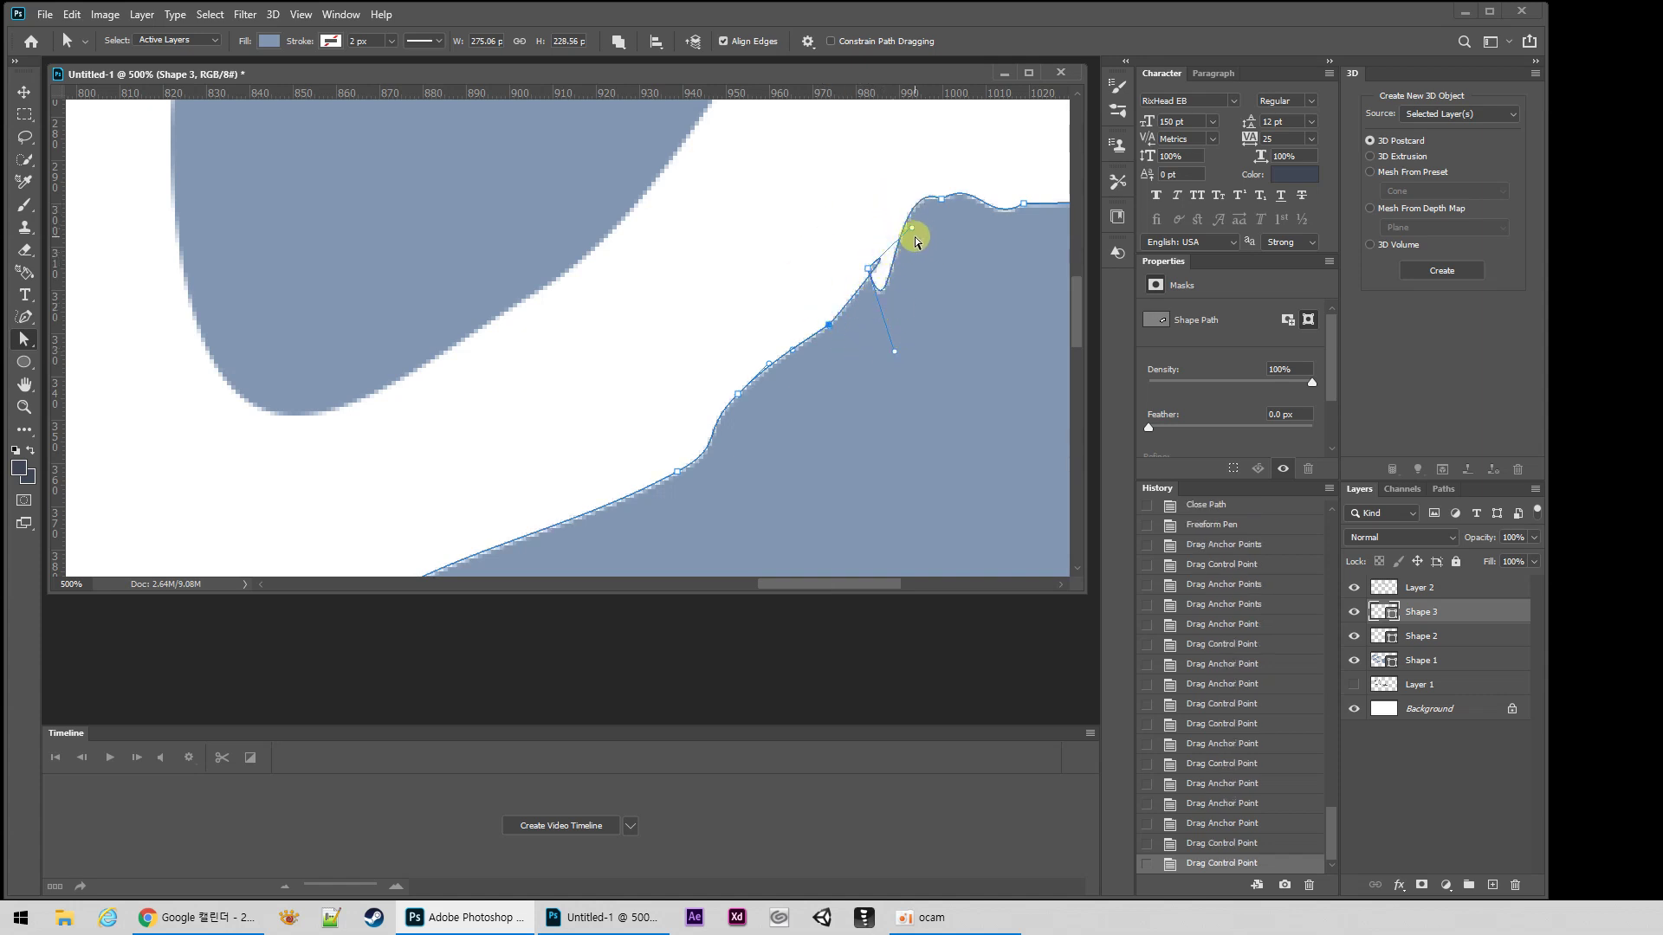
{"action": "left_click_drag", "start_coordinate": [916, 242], "coordinate": [754, 237]}
{"action": "left_click_drag", "start_coordinate": [898, 351], "coordinate": [862, 172]}
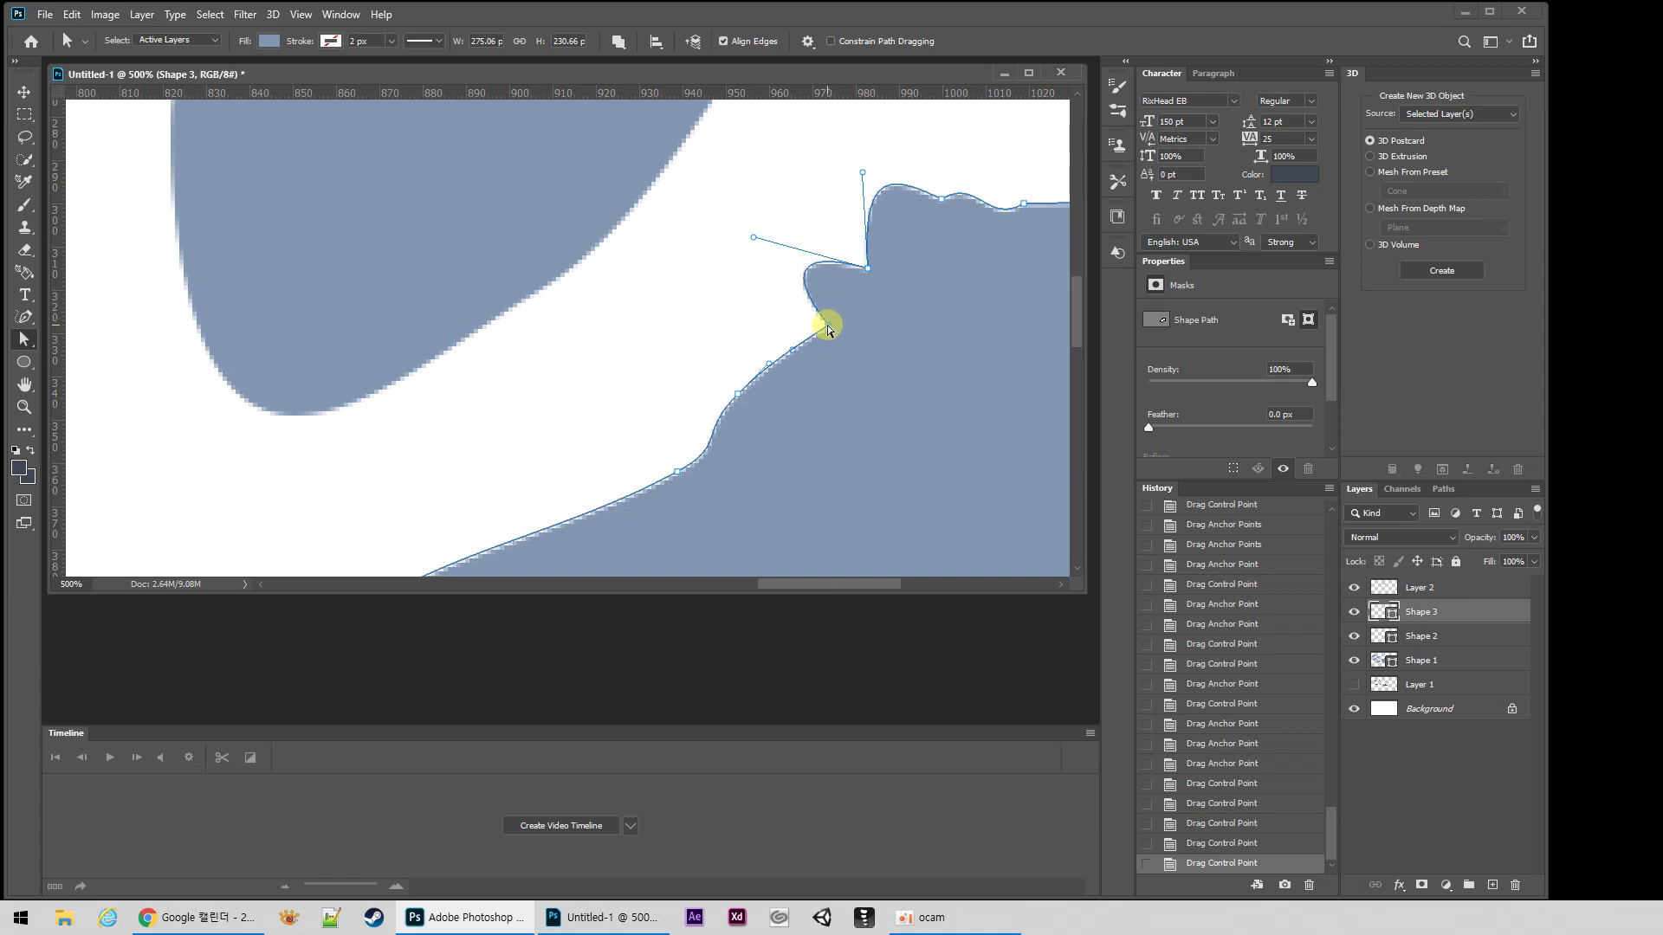
{"action": "left_click_drag", "start_coordinate": [827, 328], "coordinate": [751, 289]}
{"action": "left_click", "coordinate": [785, 308]}
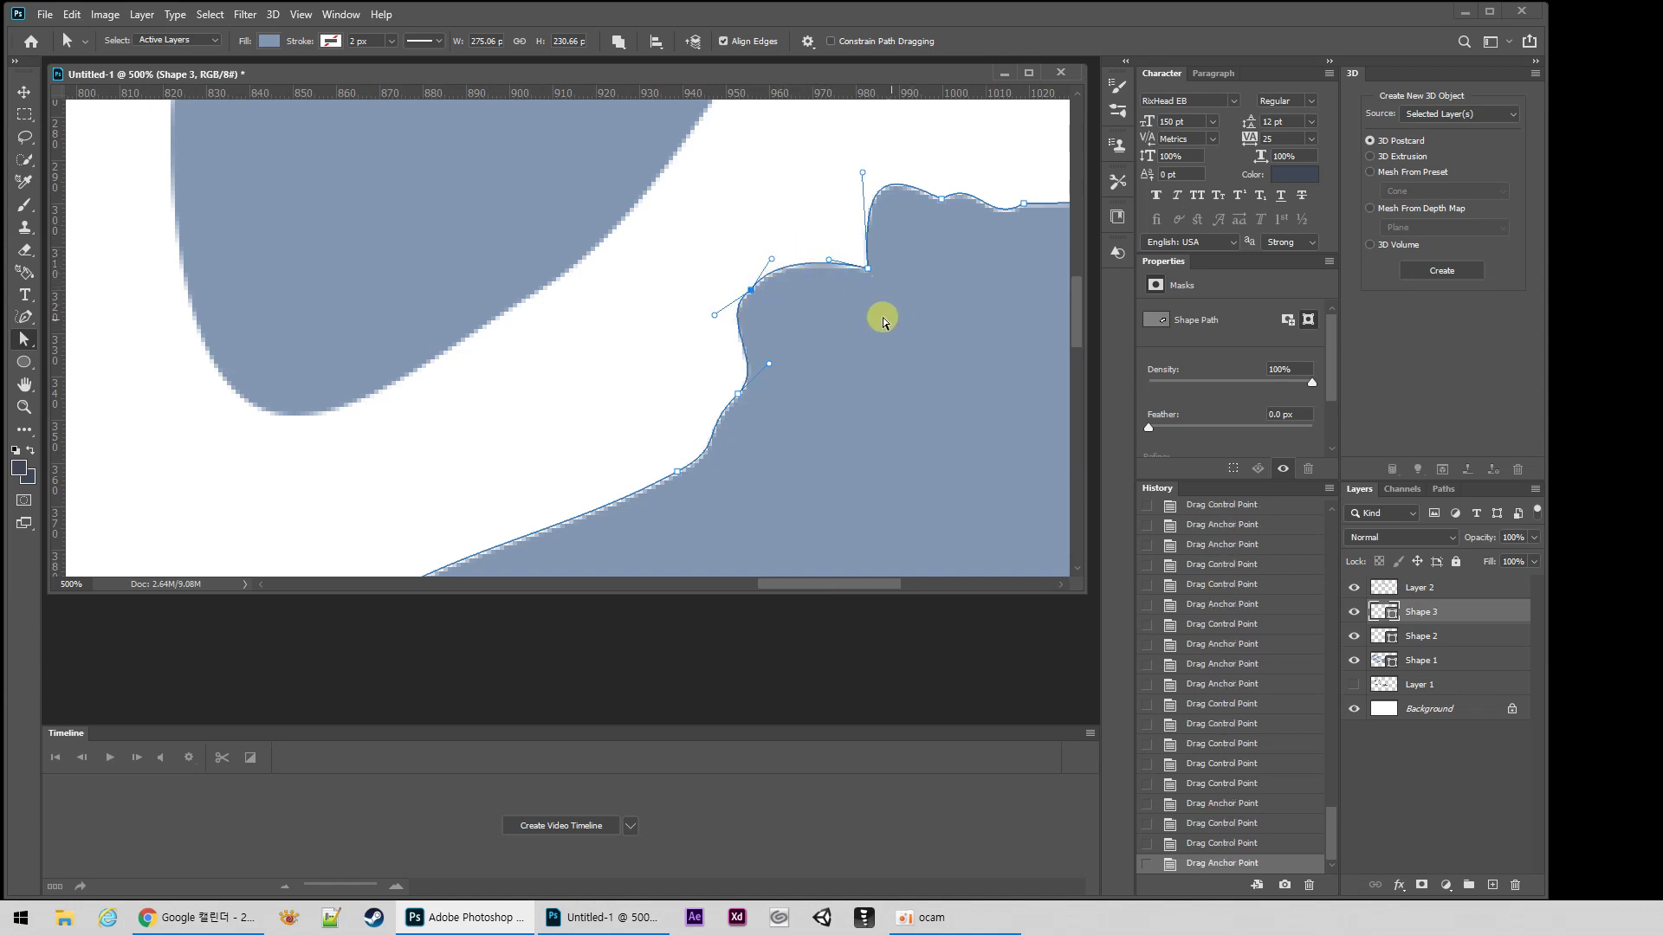
Step: Draw a small Freeform Pen shape about 69 by 61 px between the large shapes and reshape its outline with Direct Selection
{"action": "left_click", "coordinate": [823, 350], "text": "alt"}
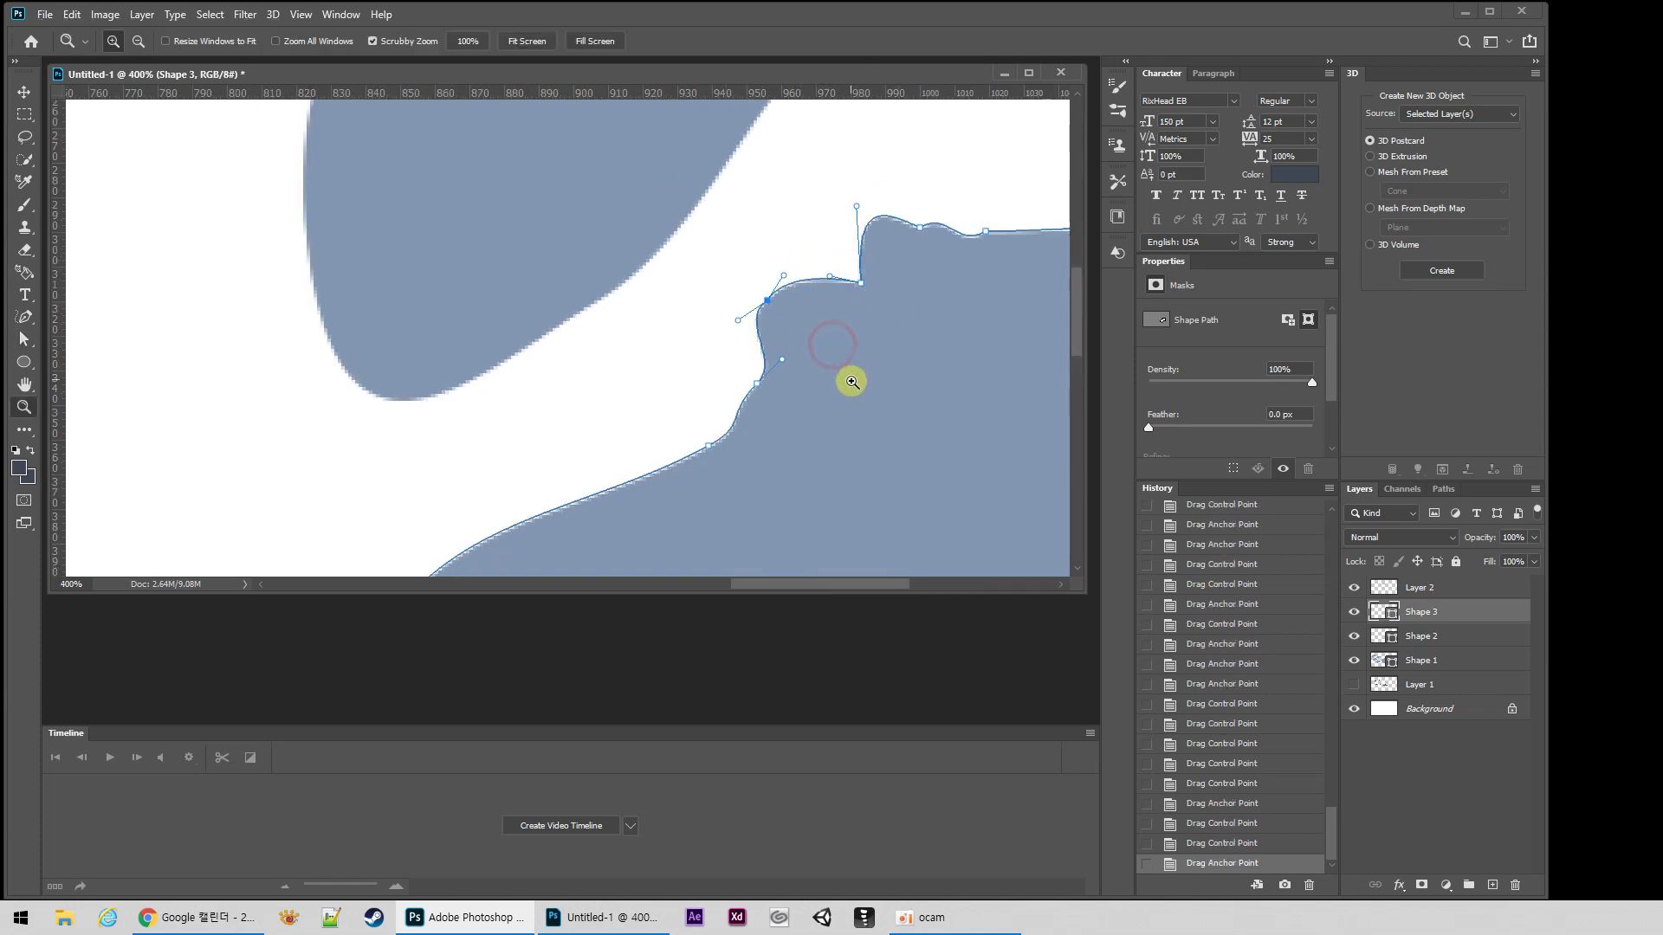
{"action": "left_click", "coordinate": [853, 373], "text": "alt"}
{"action": "left_click", "coordinate": [859, 358], "text": "alt"}
{"action": "left_click_drag", "start_coordinate": [828, 377], "coordinate": [823, 279]}
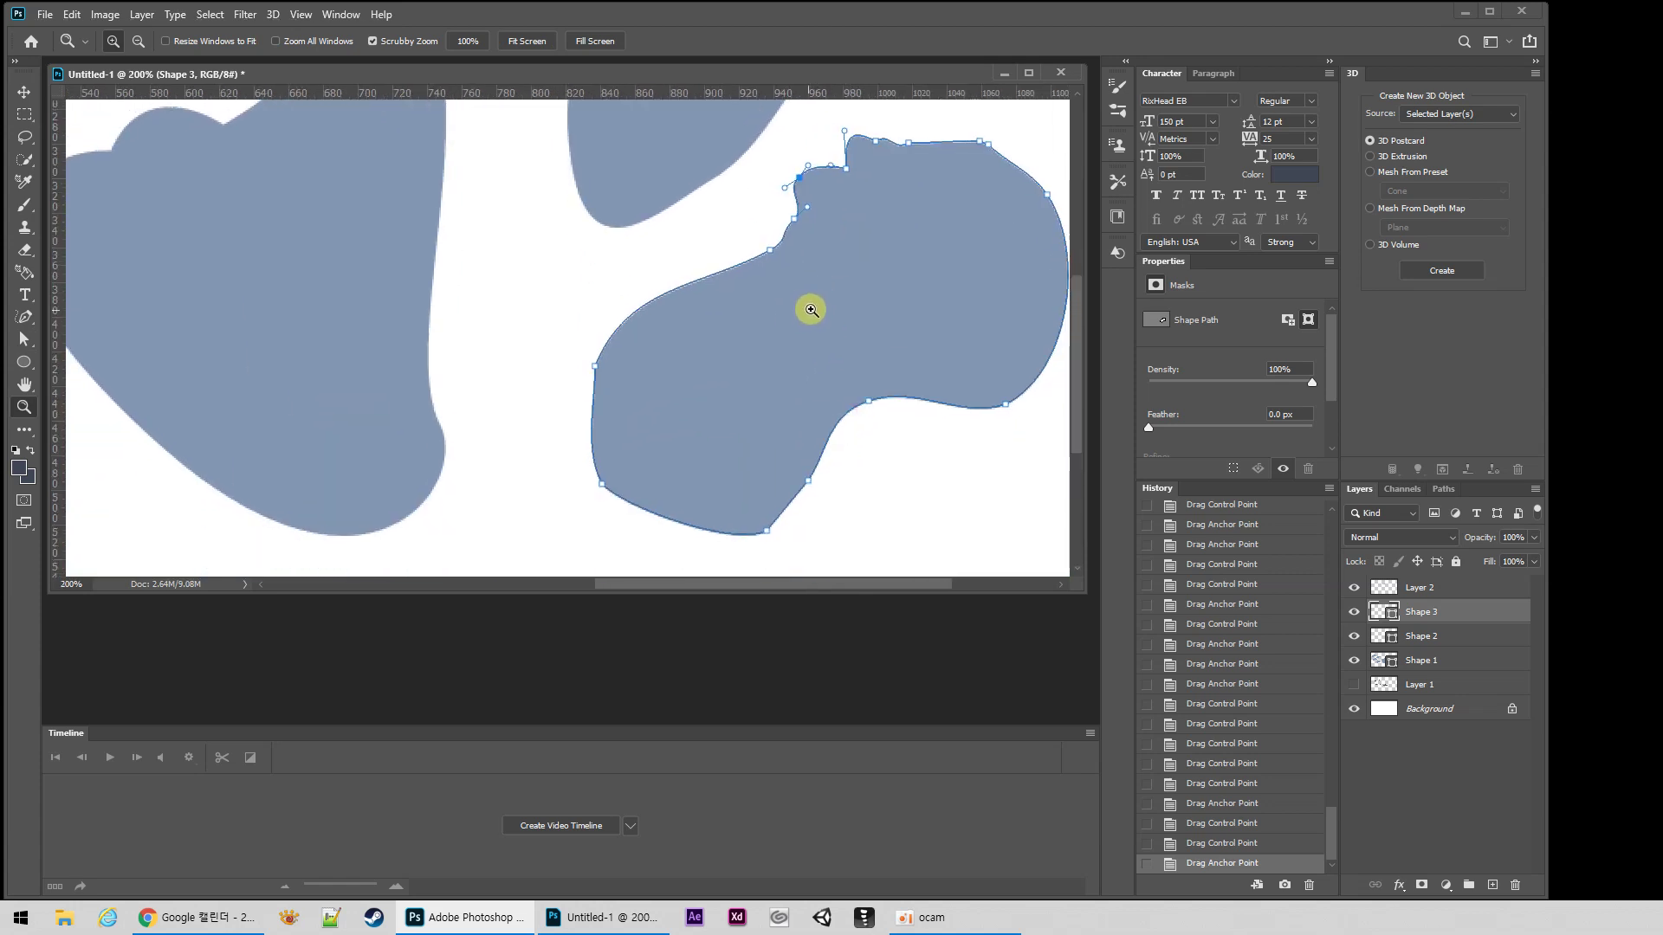
{"action": "key", "text": "p"}
{"action": "mouse_move", "coordinate": [538, 260]}
{"action": "left_mouse_down"}
{"action": "mouse_move", "coordinate": [552, 352]}
{"action": "mouse_move", "coordinate": [611, 260]}
{"action": "mouse_move", "coordinate": [540, 259]}
{"action": "left_mouse_up"}
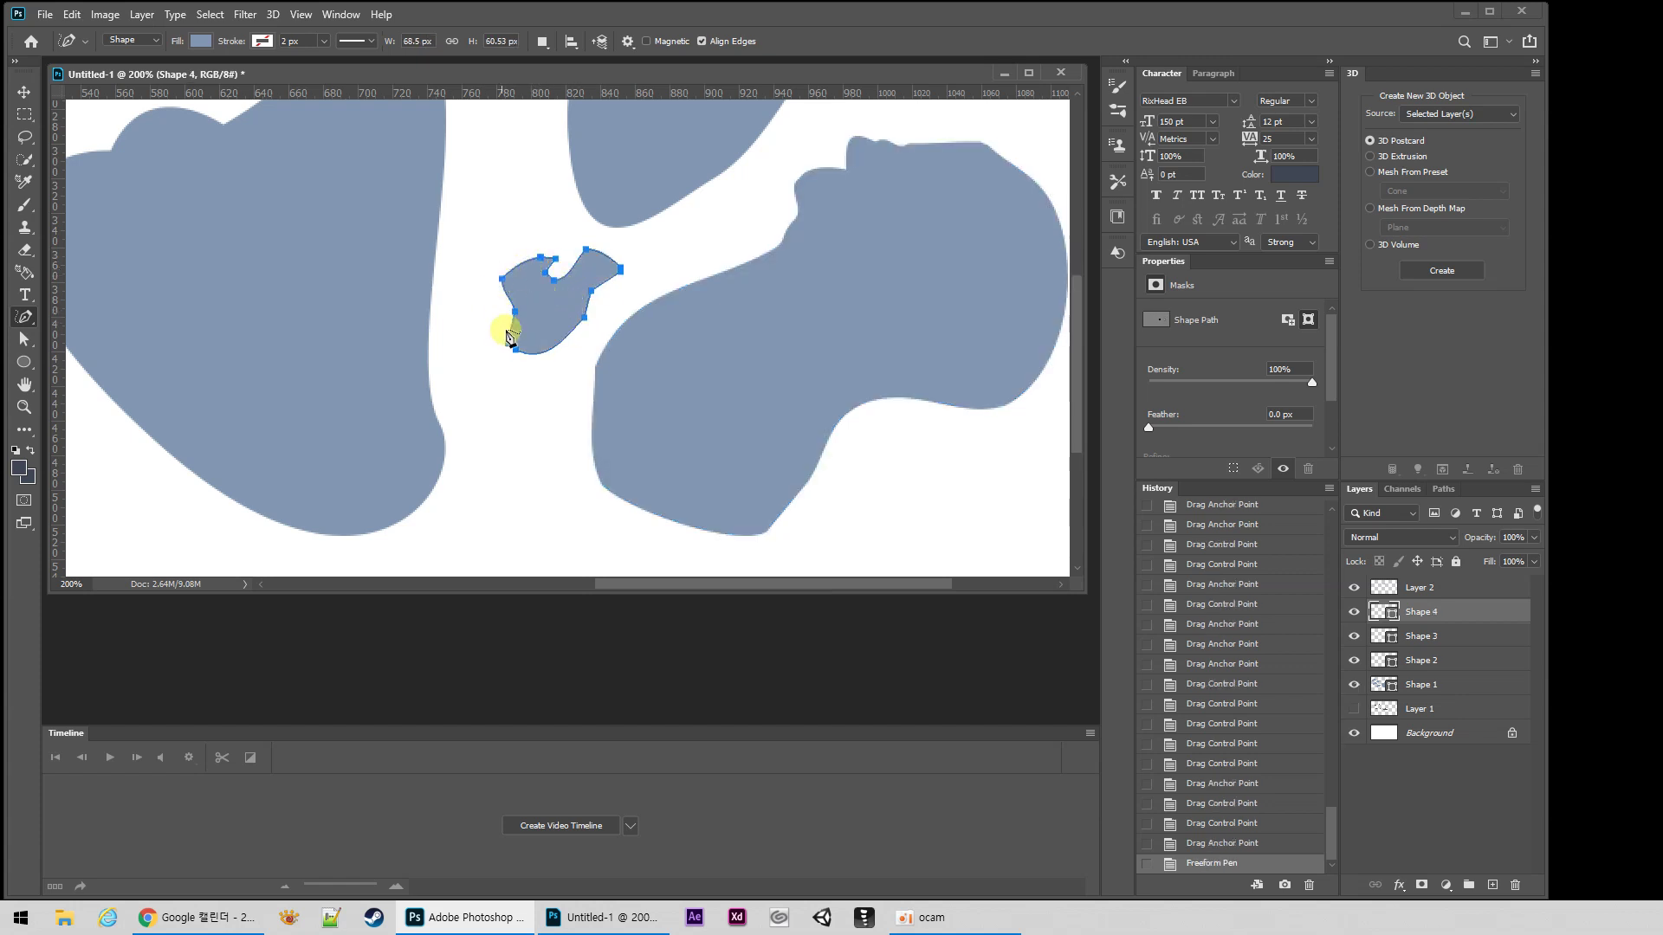
{"action": "key", "text": "a"}
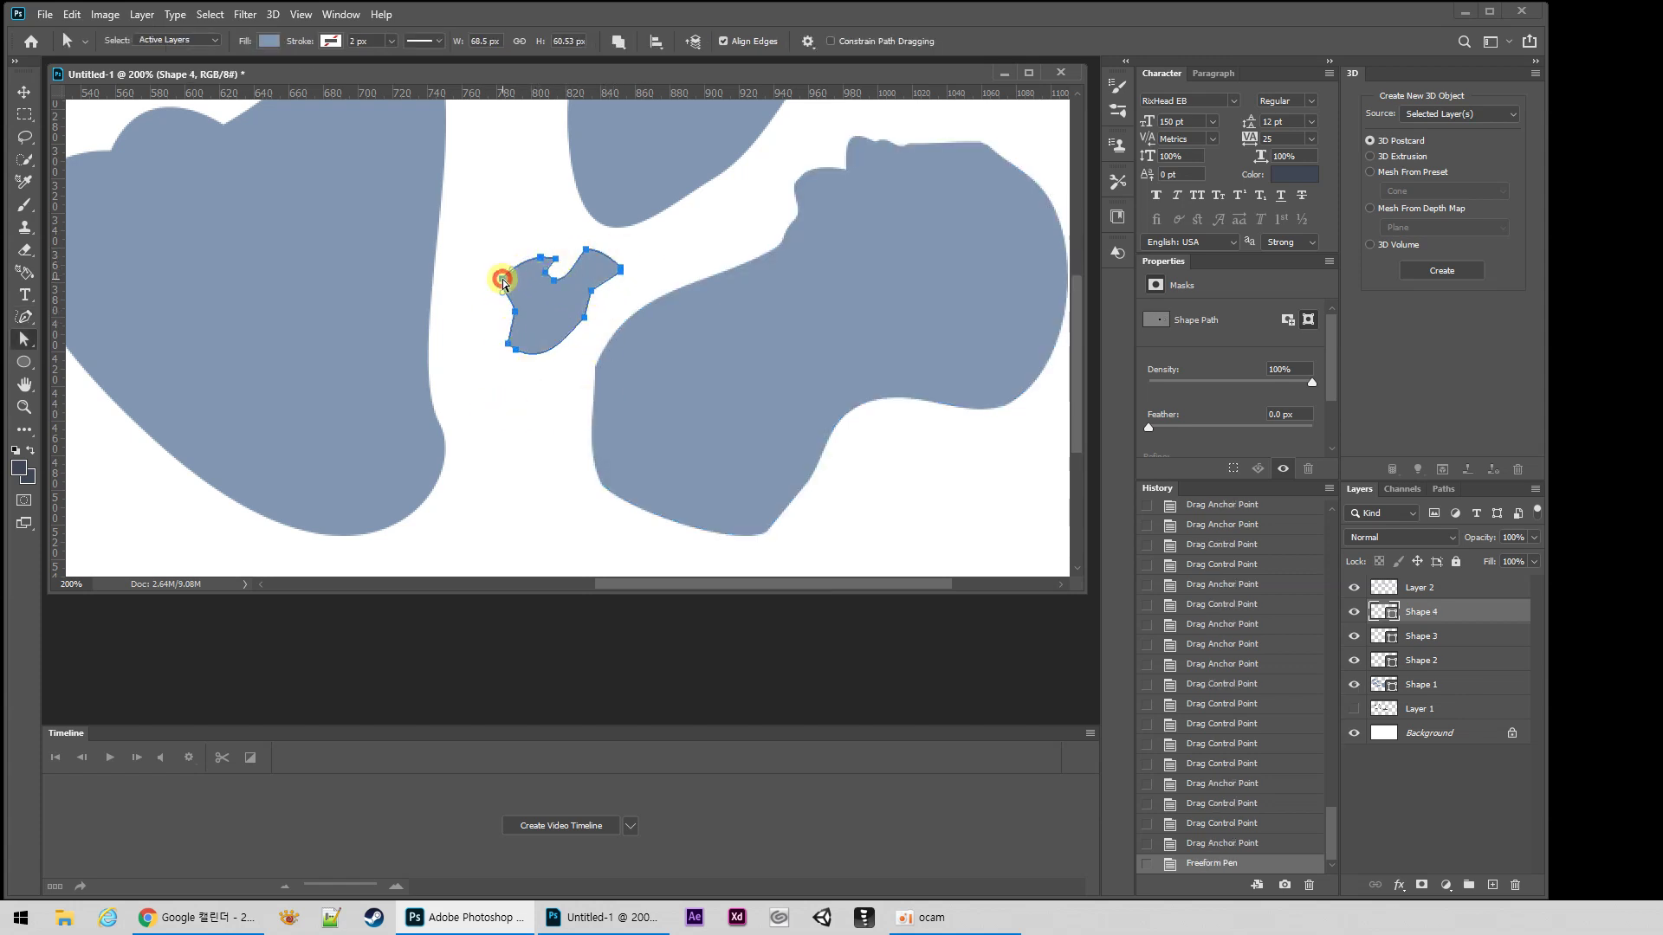
{"action": "left_click_drag", "start_coordinate": [503, 283], "coordinate": [475, 385]}
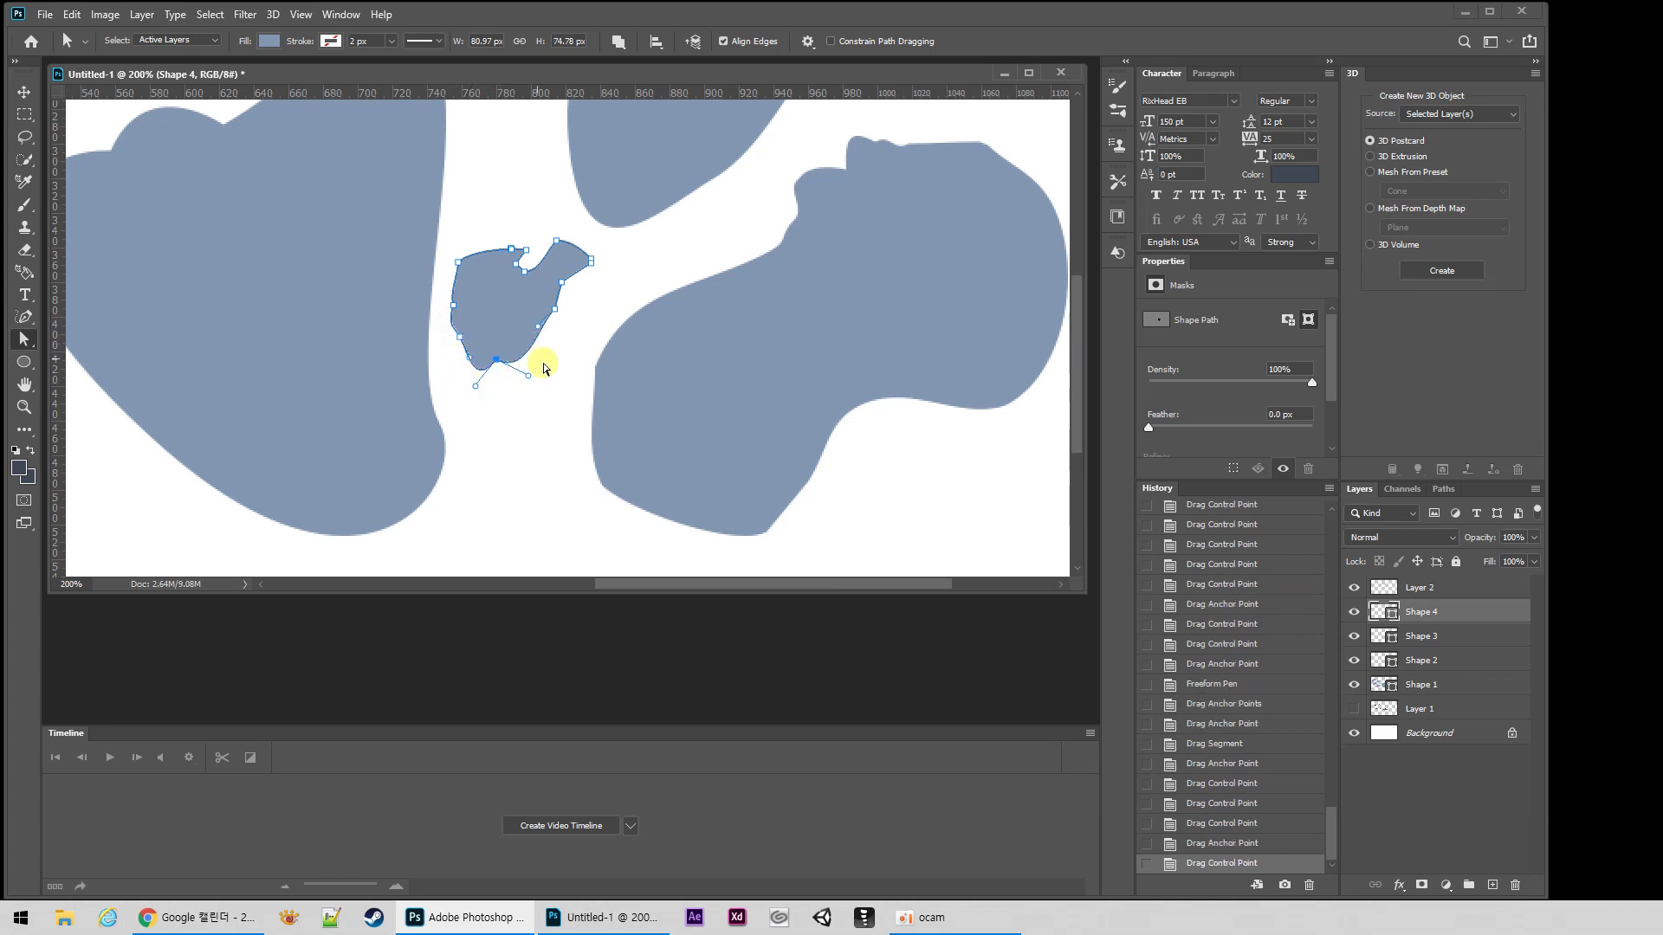
Step: Draw a closed rounded shape about 269 by 243 px with the Curvature Pen near the canvas's upper-right corner
{"action": "left_click_drag", "start_coordinate": [25, 321], "coordinate": [122, 349]}
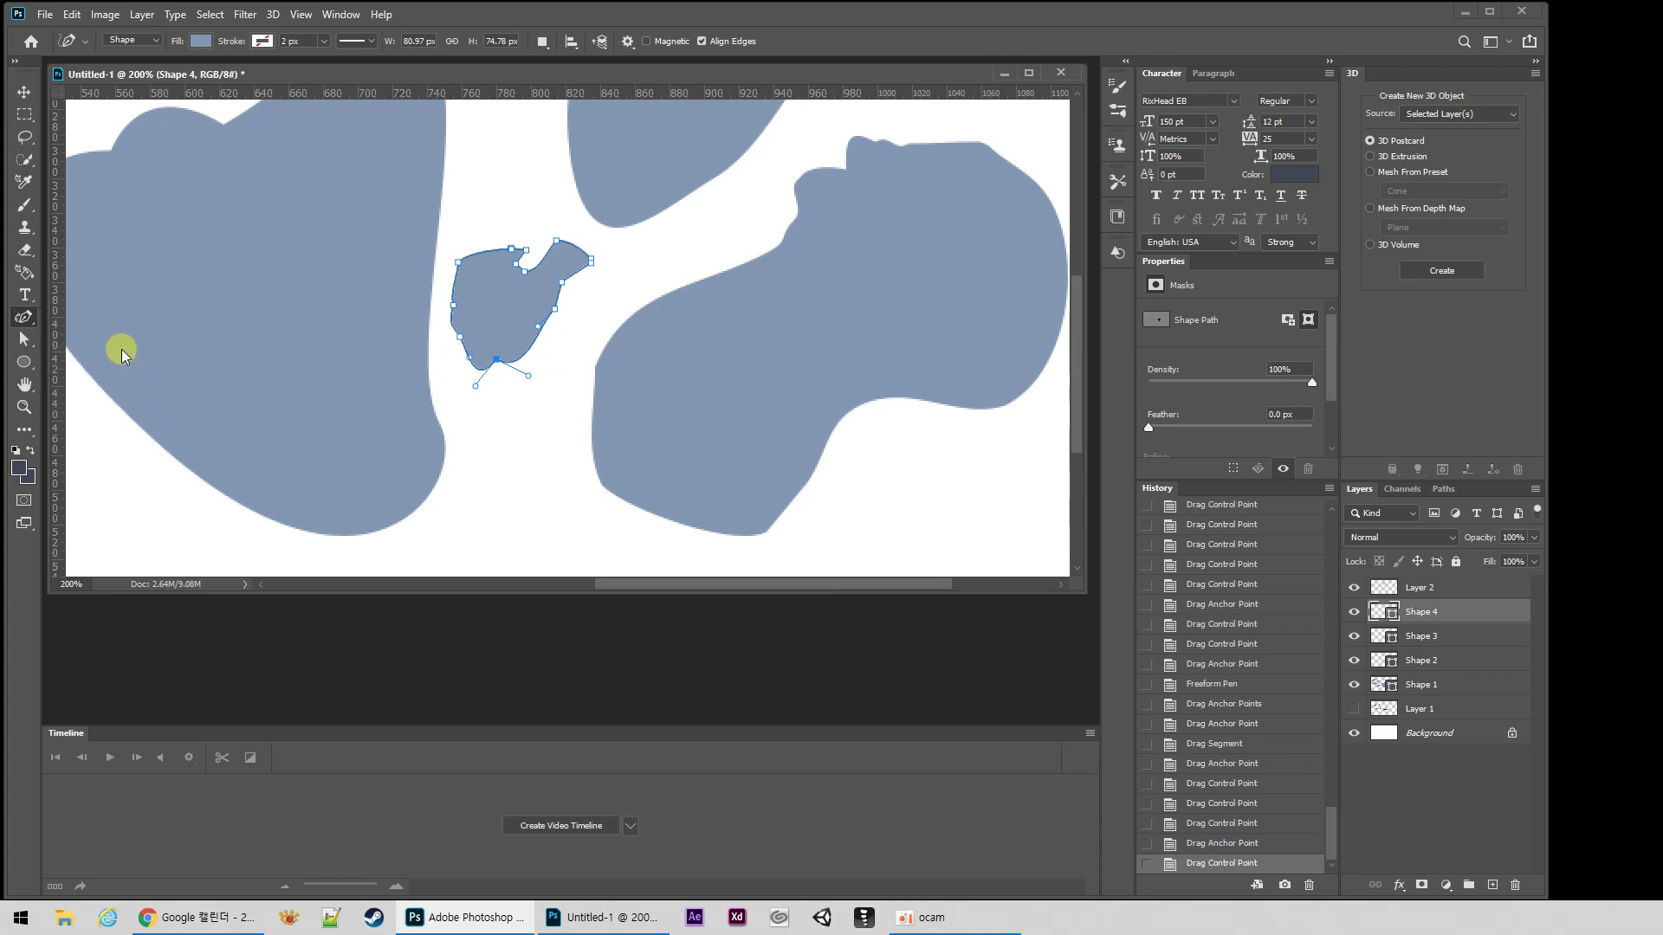
{"action": "key", "text": "z"}
{"action": "left_click", "coordinate": [706, 346], "text": "alt"}
{"action": "left_click", "coordinate": [690, 352], "text": "alt"}
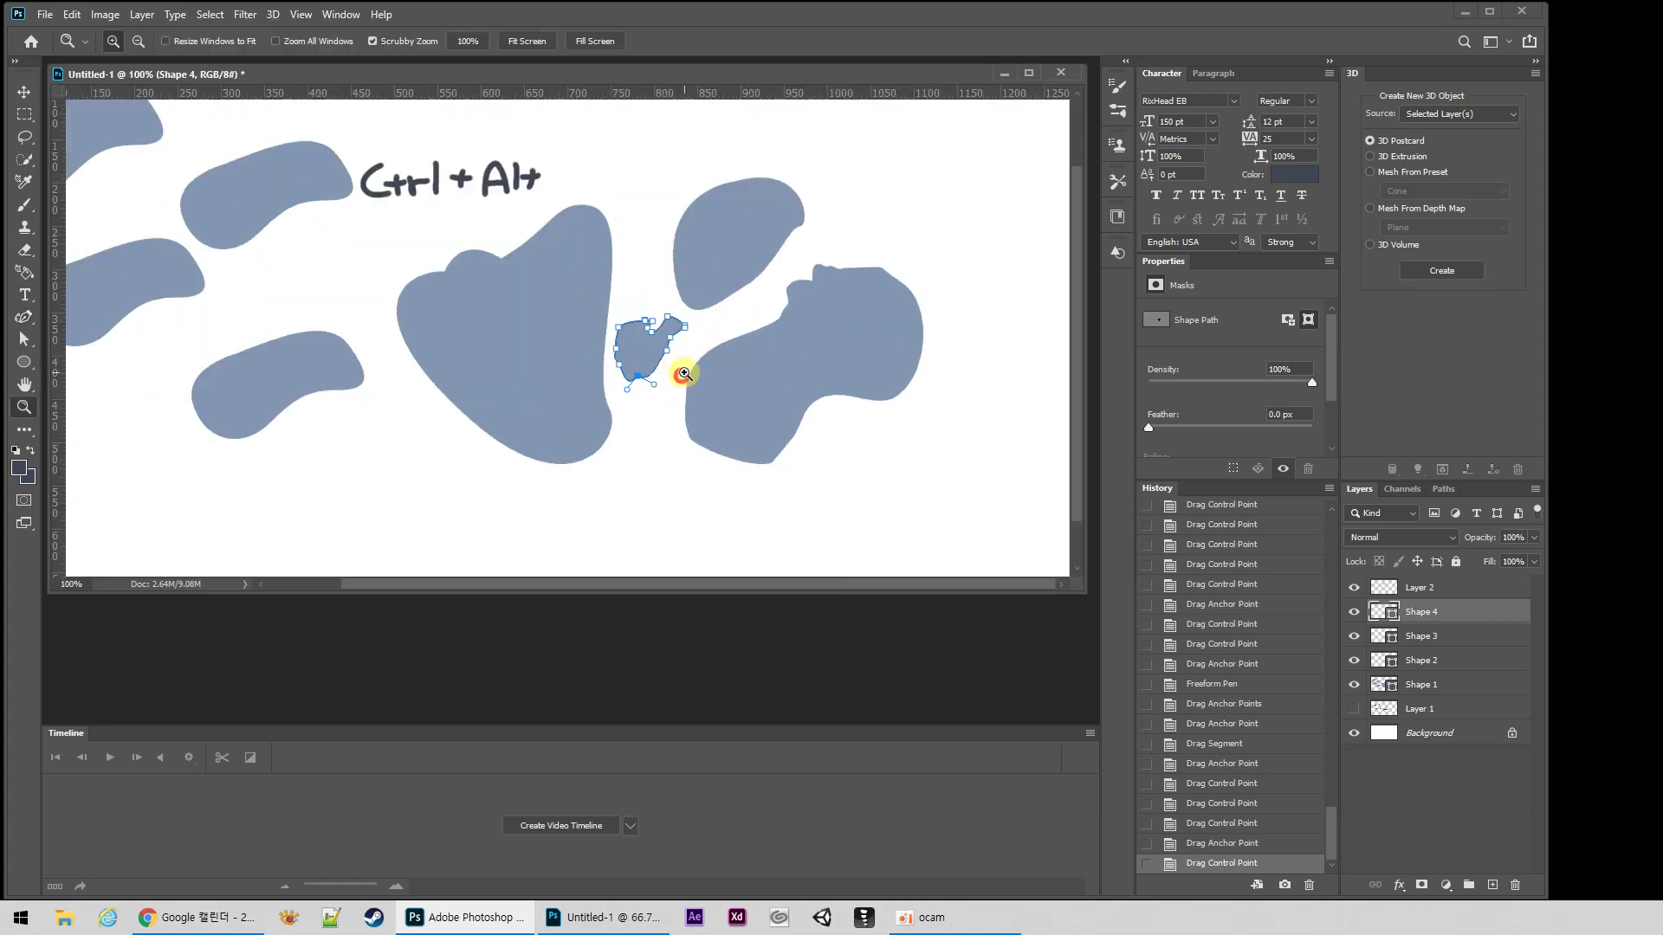
{"action": "left_click", "coordinate": [688, 355]}
{"action": "scroll", "coordinate": [549, 360], "scroll_direction": "up", "scroll_amount": 2}
{"action": "key", "text": "p"}
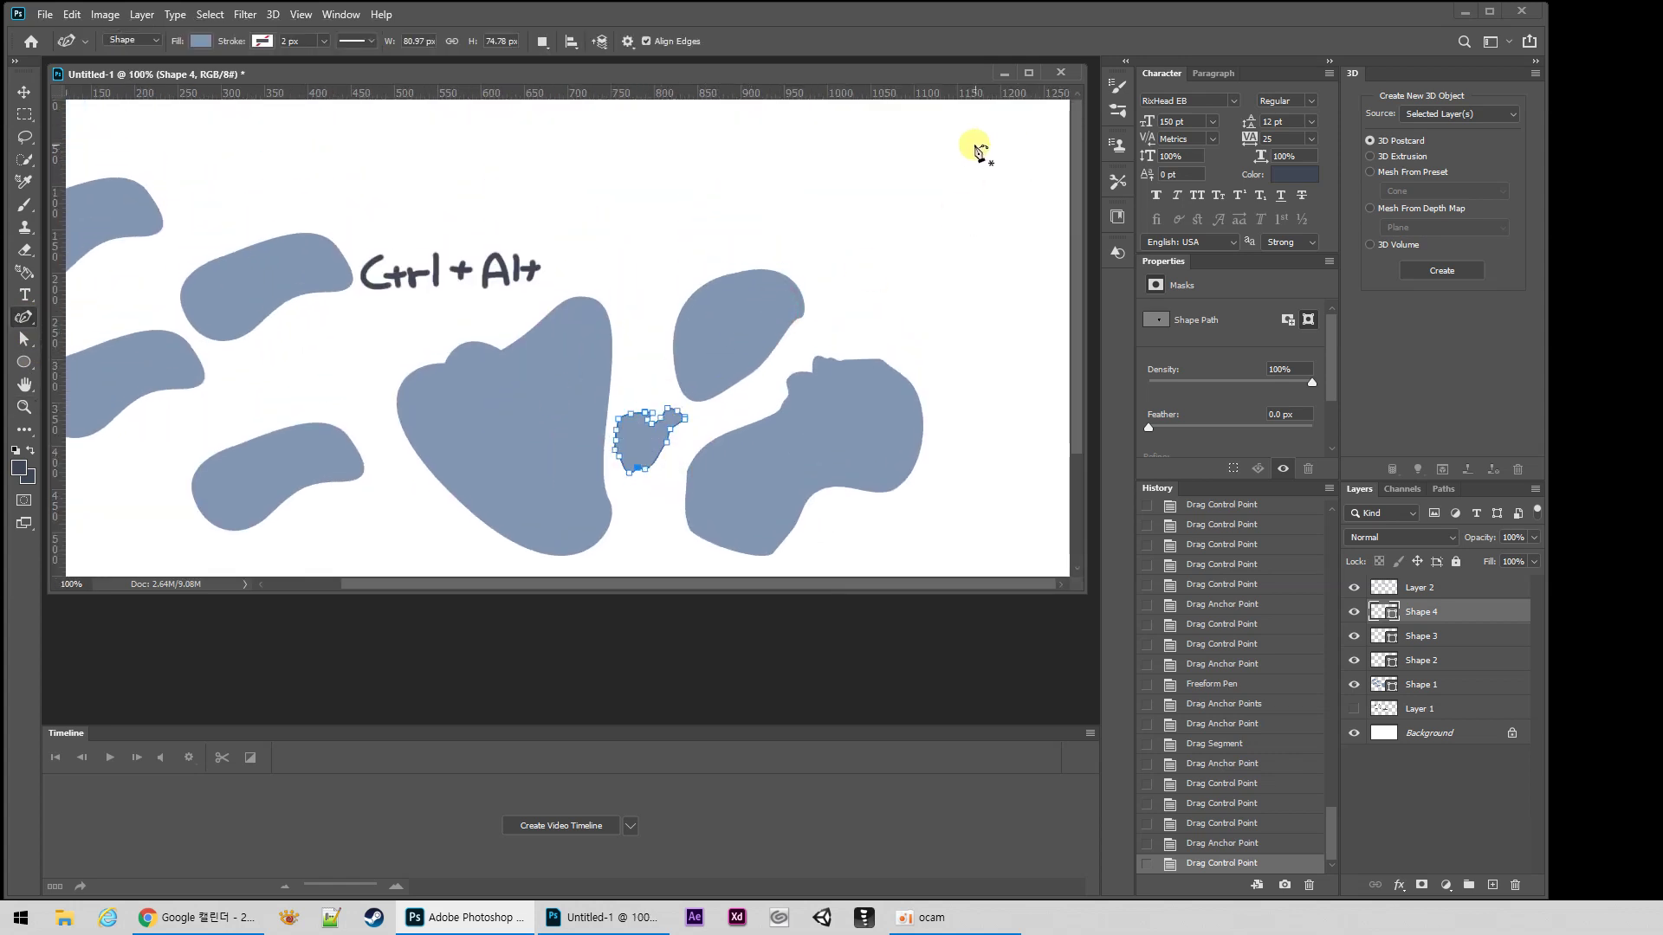
{"action": "left_click", "coordinate": [941, 138]}
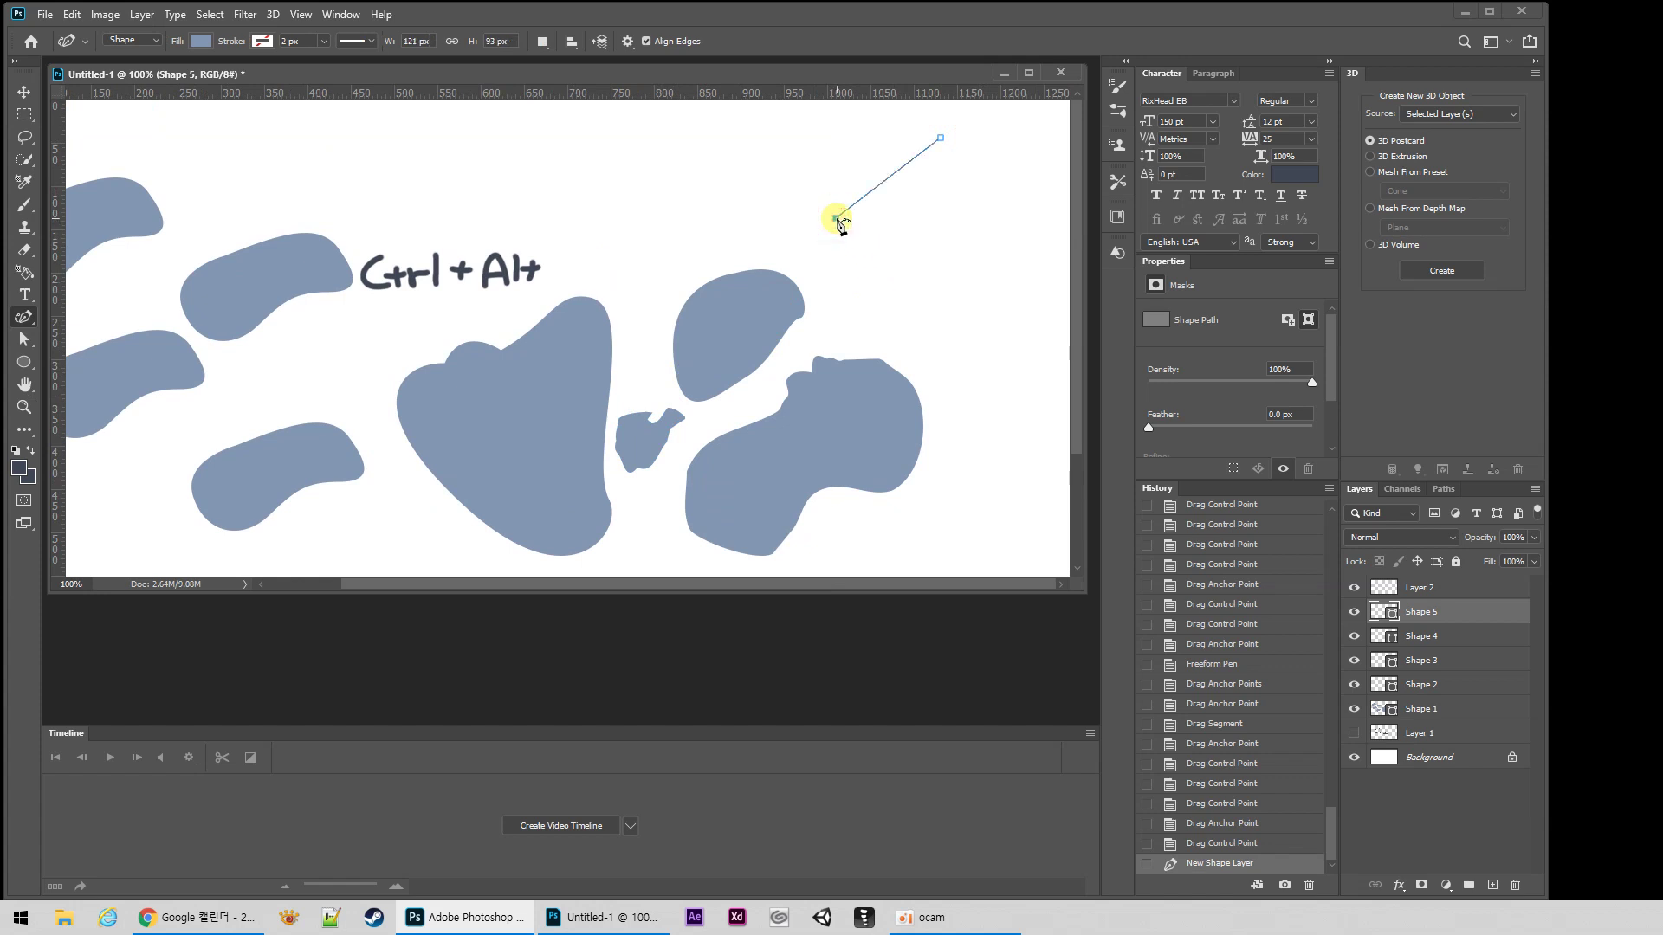
{"action": "left_click", "coordinate": [884, 274]}
{"action": "left_click", "coordinate": [777, 201]}
{"action": "left_click", "coordinate": [874, 317]}
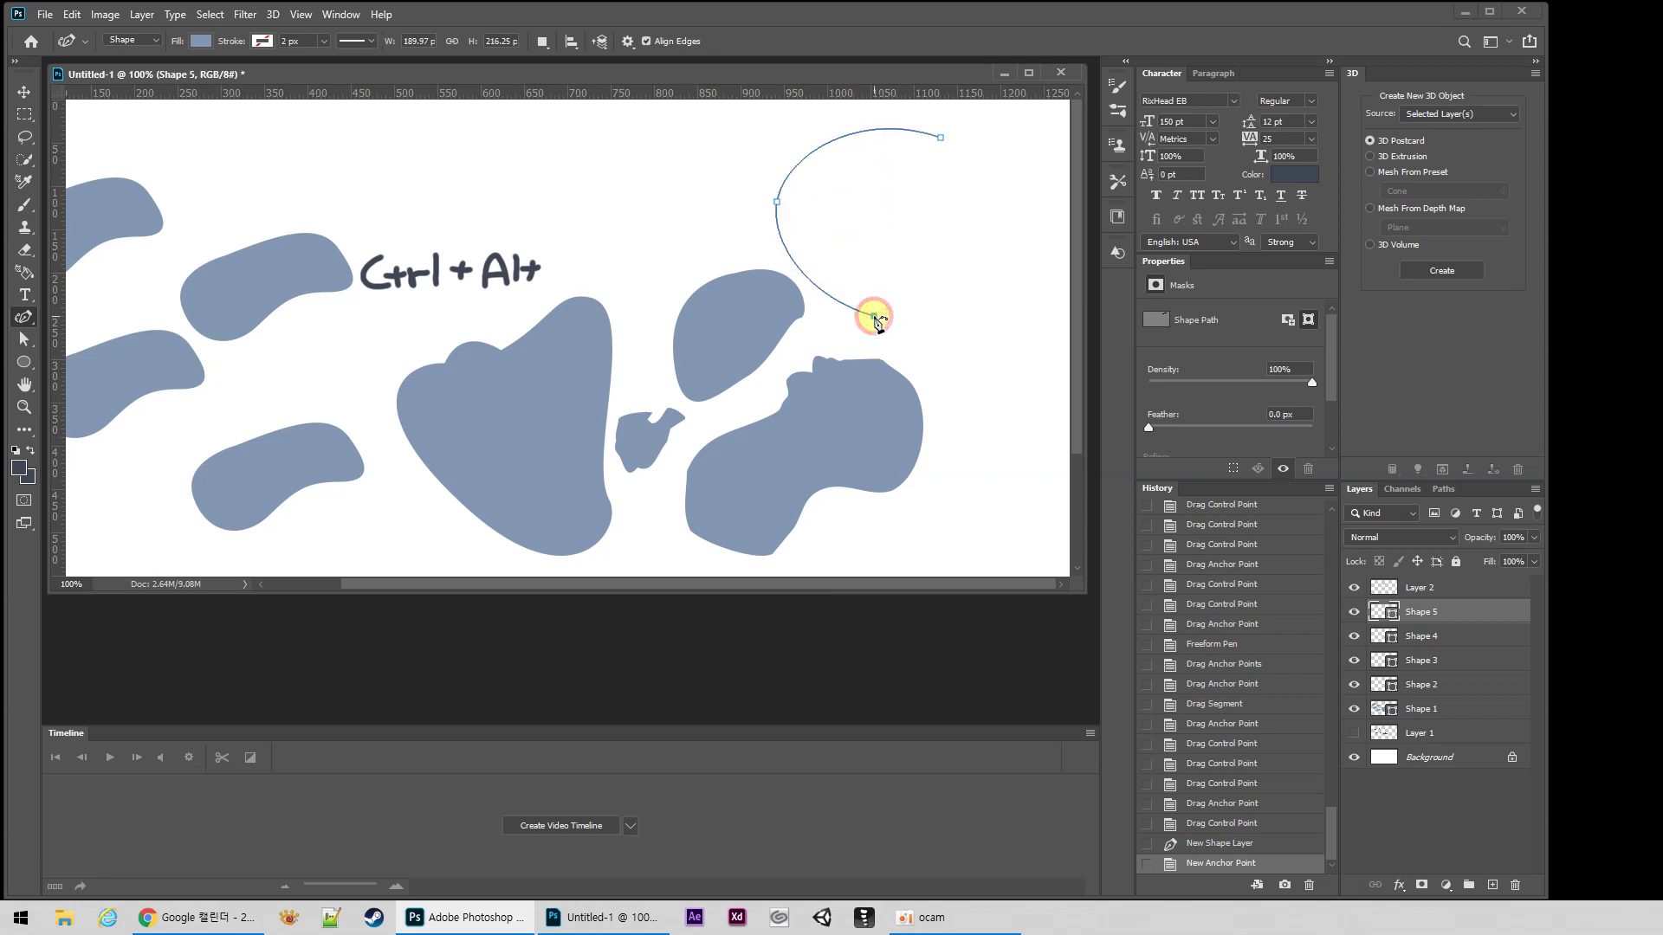
{"action": "mouse_move", "coordinate": [877, 321]}
{"action": "left_mouse_down"}
{"action": "mouse_move", "coordinate": [839, 312]}
{"action": "mouse_move", "coordinate": [880, 346]}
{"action": "mouse_move", "coordinate": [913, 256]}
{"action": "mouse_move", "coordinate": [946, 349]}
{"action": "mouse_move", "coordinate": [809, 341]}
{"action": "mouse_move", "coordinate": [731, 294]}
{"action": "mouse_move", "coordinate": [857, 345]}
{"action": "mouse_move", "coordinate": [852, 294]}
{"action": "mouse_move", "coordinate": [846, 328]}
{"action": "left_mouse_up"}
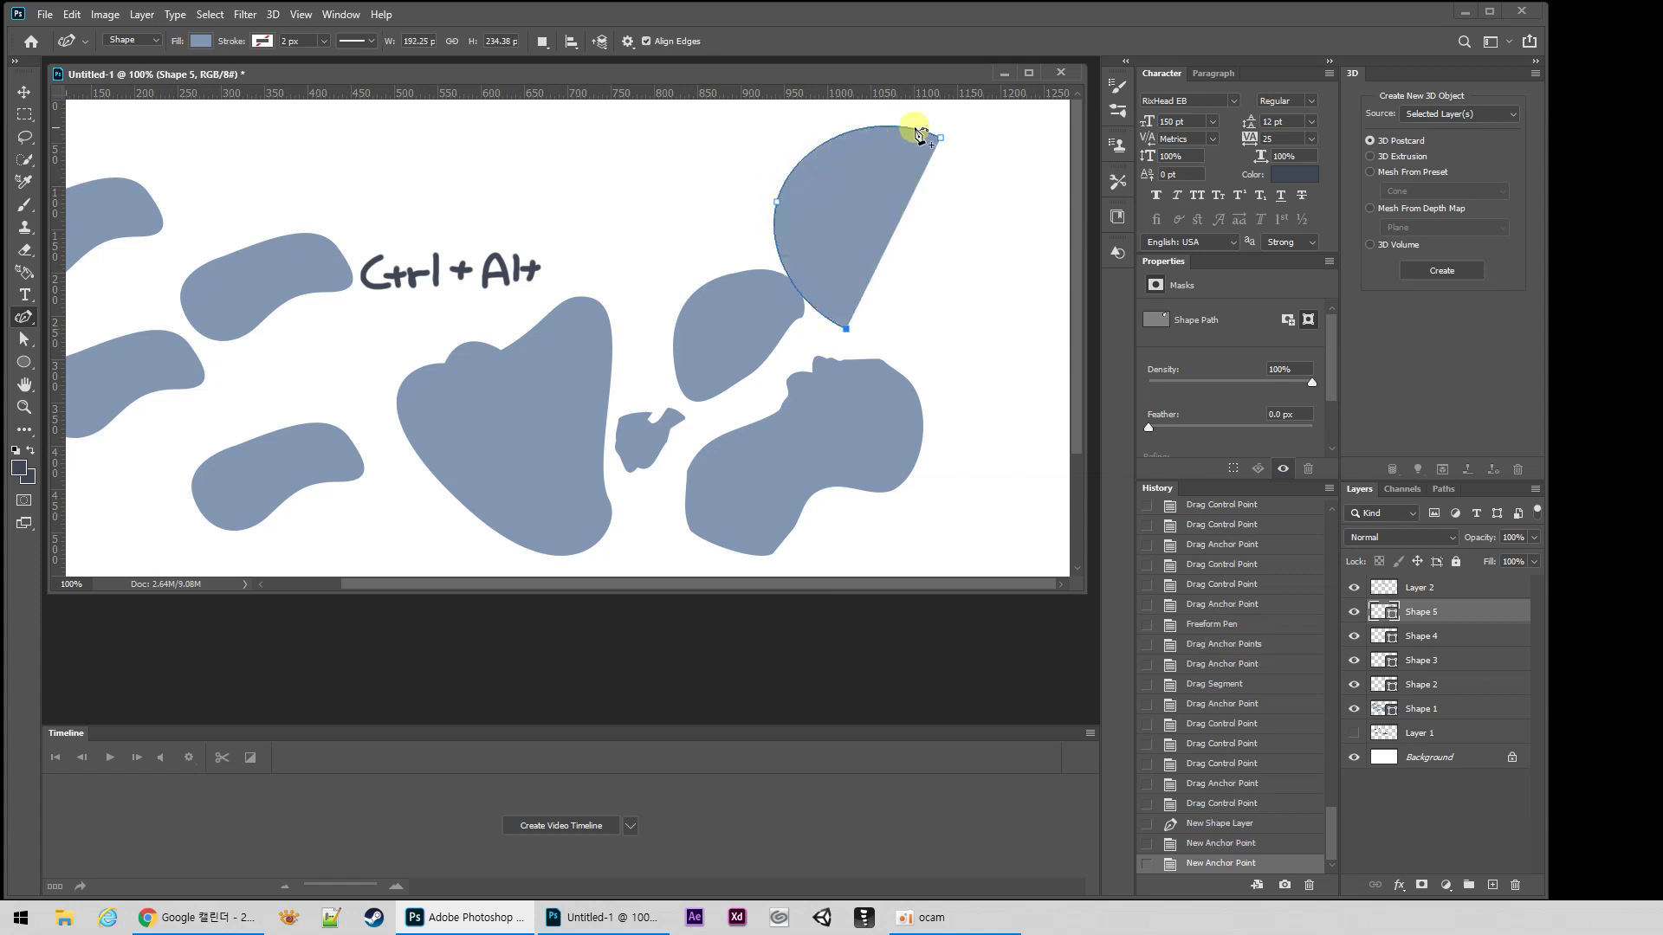
{"action": "left_click", "coordinate": [1006, 245]}
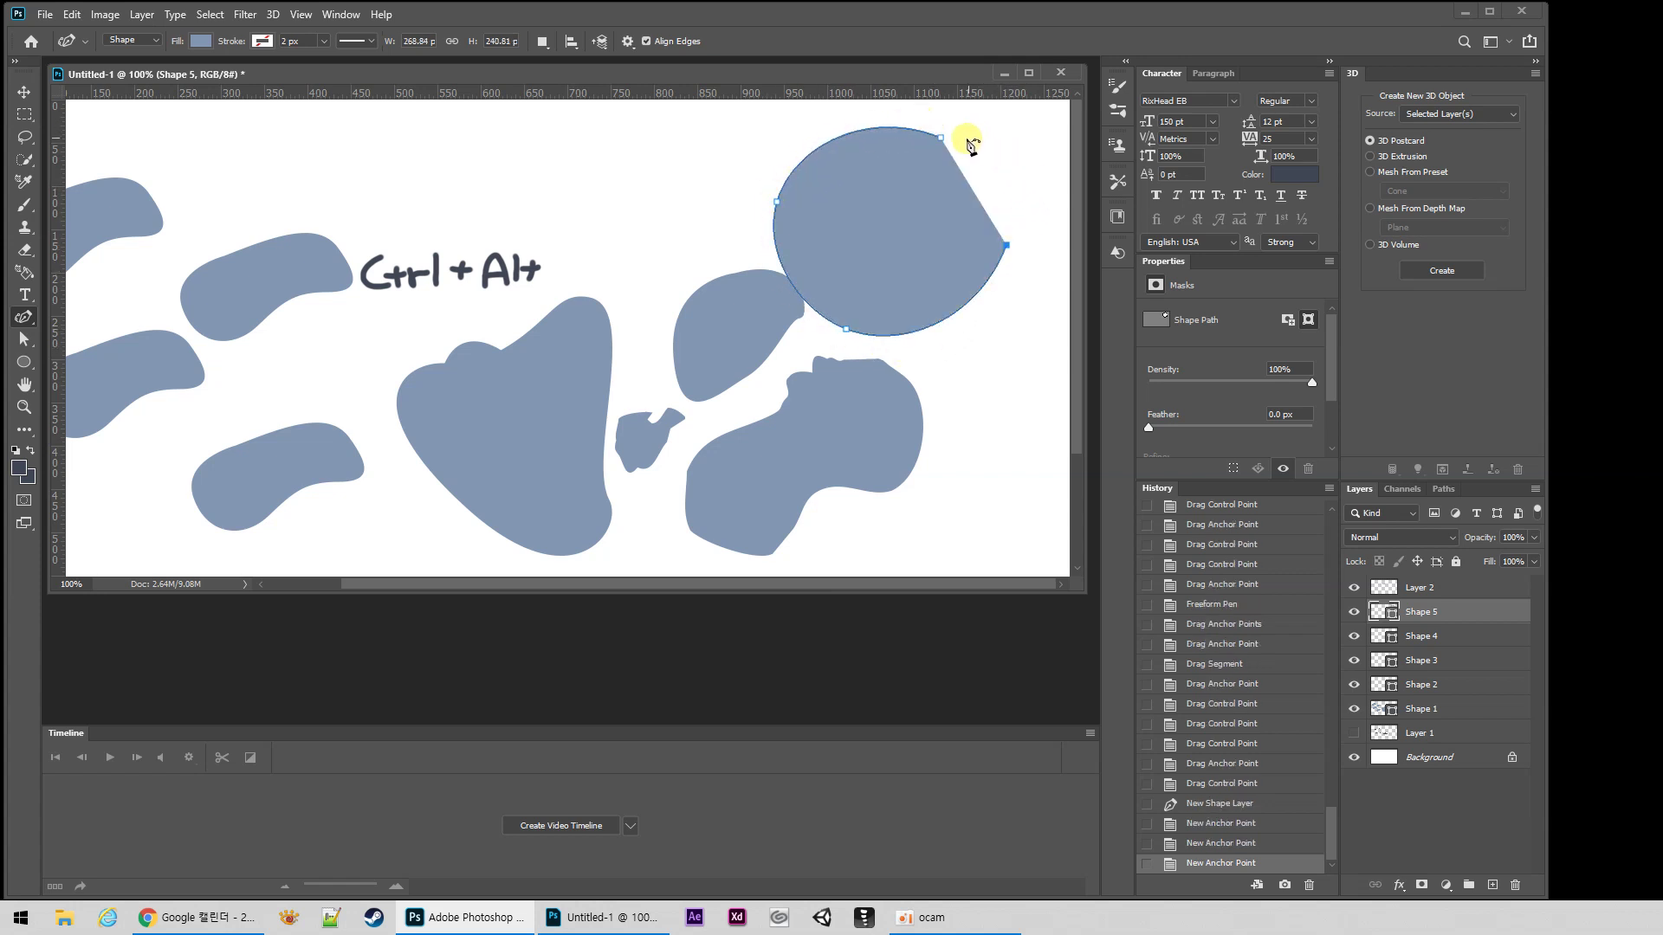
{"action": "left_click", "coordinate": [899, 128]}
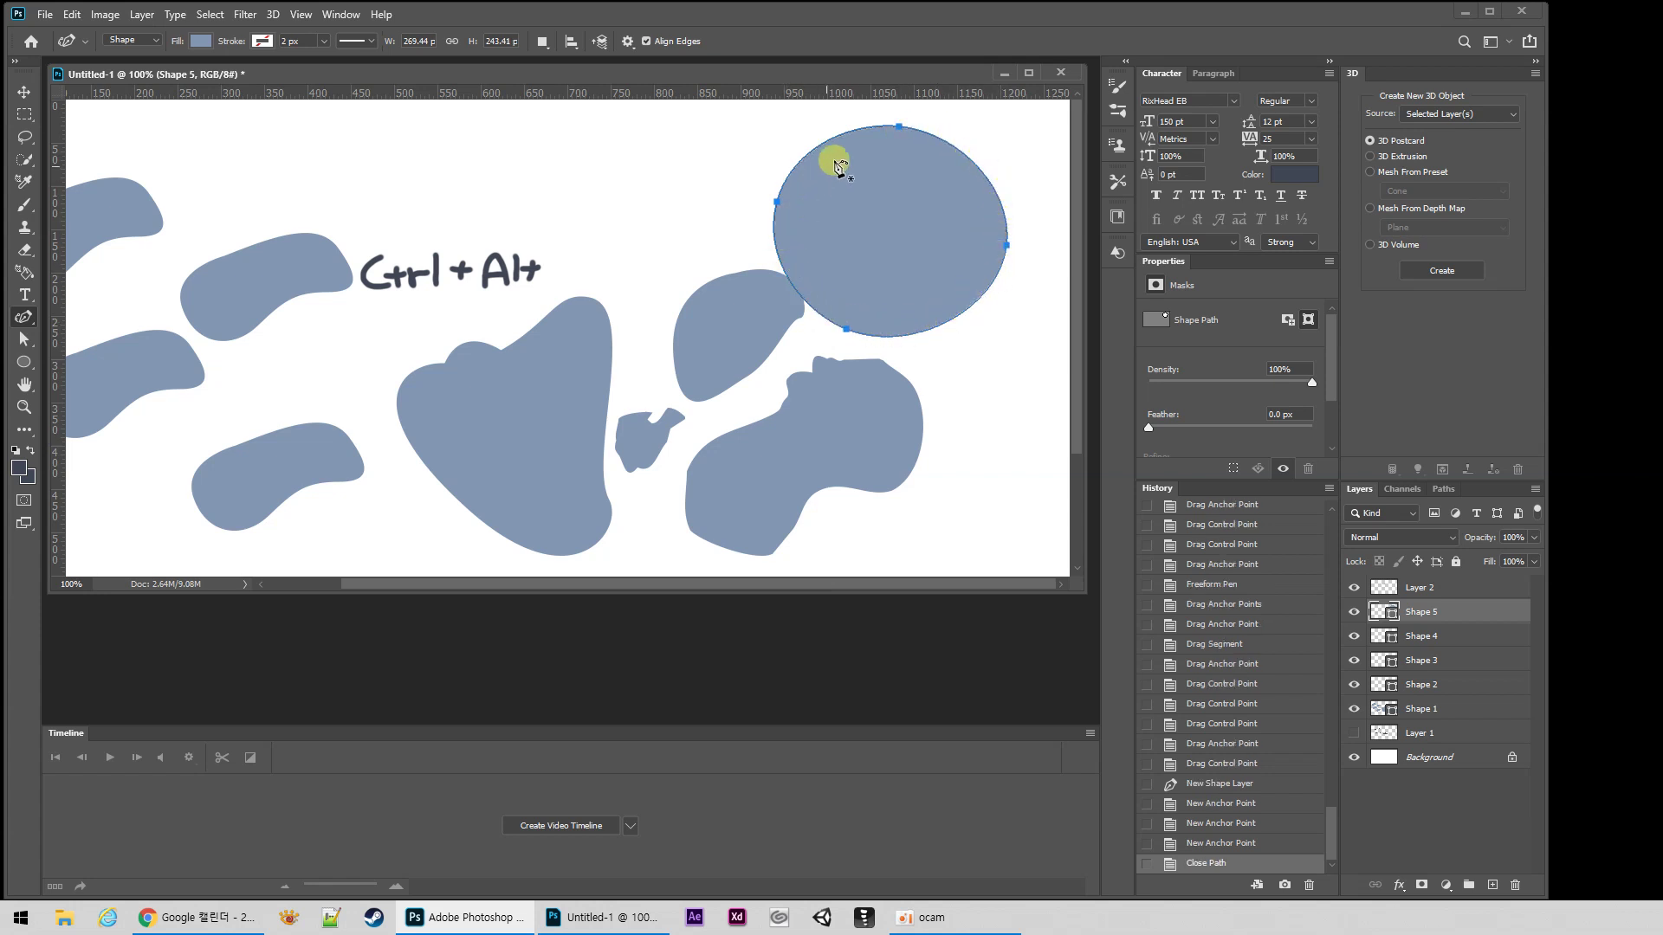
Step: Draw a closed oval about 363 by 431 px with the Curvature Pen, overlapping the large shapes beside the circle-like shape
{"action": "left_click", "coordinate": [638, 142]}
{"action": "left_click", "coordinate": [526, 227]}
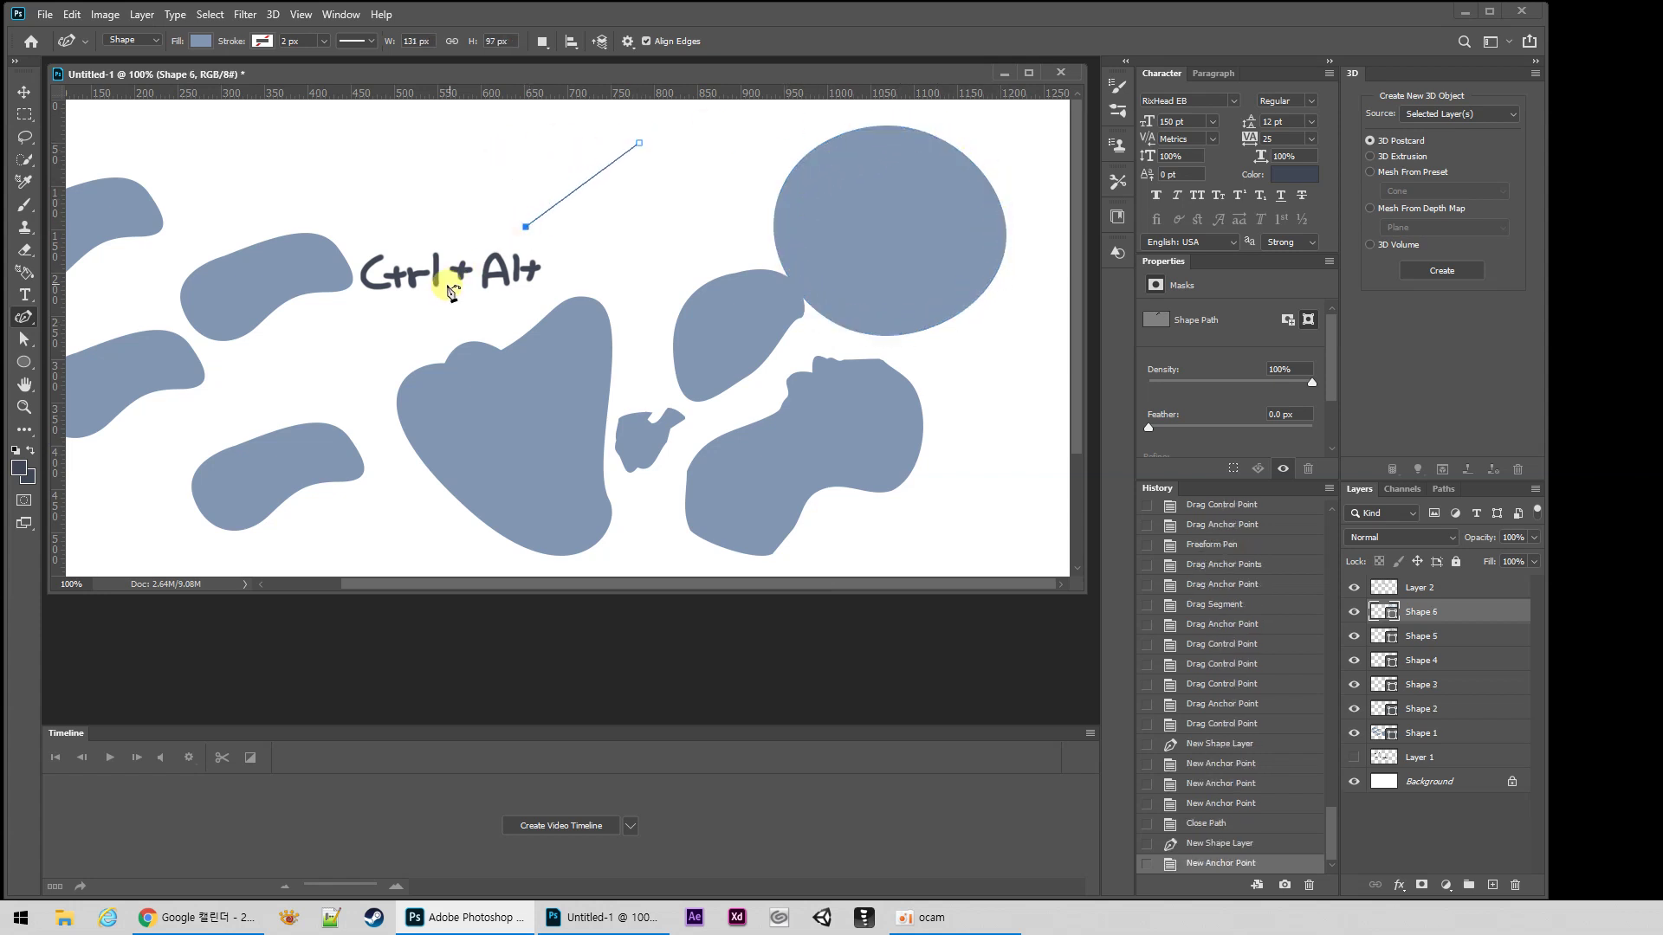
{"action": "left_click", "coordinate": [467, 395]}
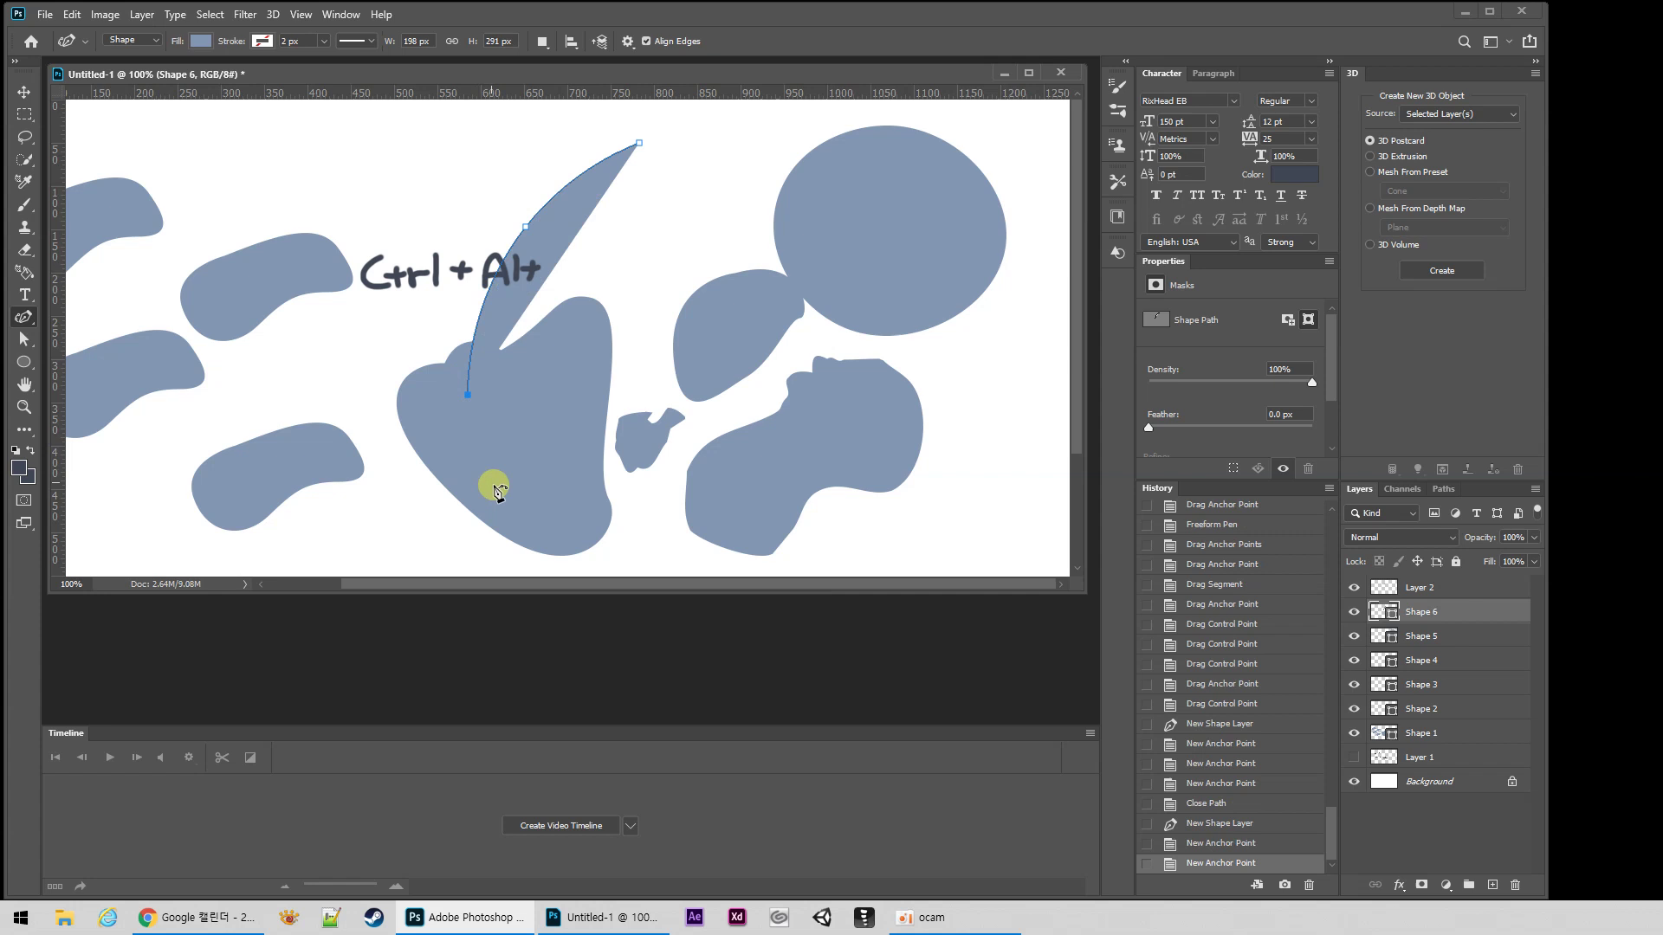
{"action": "left_click", "coordinate": [618, 502]}
{"action": "left_click", "coordinate": [754, 376]}
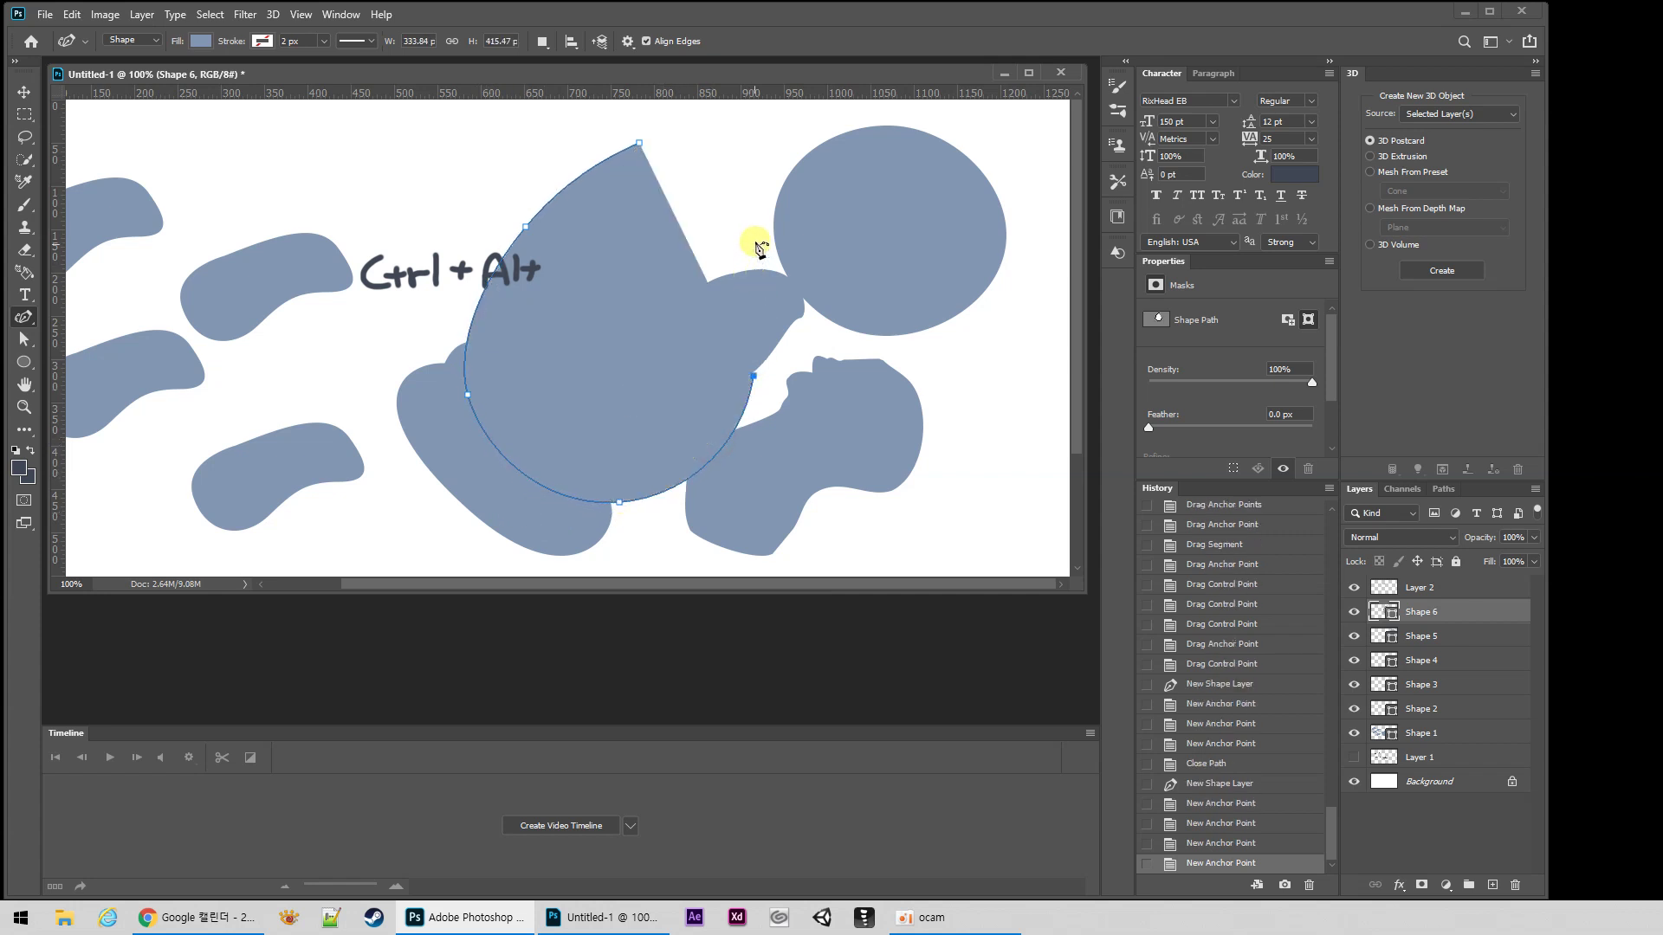
{"action": "left_click", "coordinate": [738, 146]}
{"action": "left_click", "coordinate": [639, 145]}
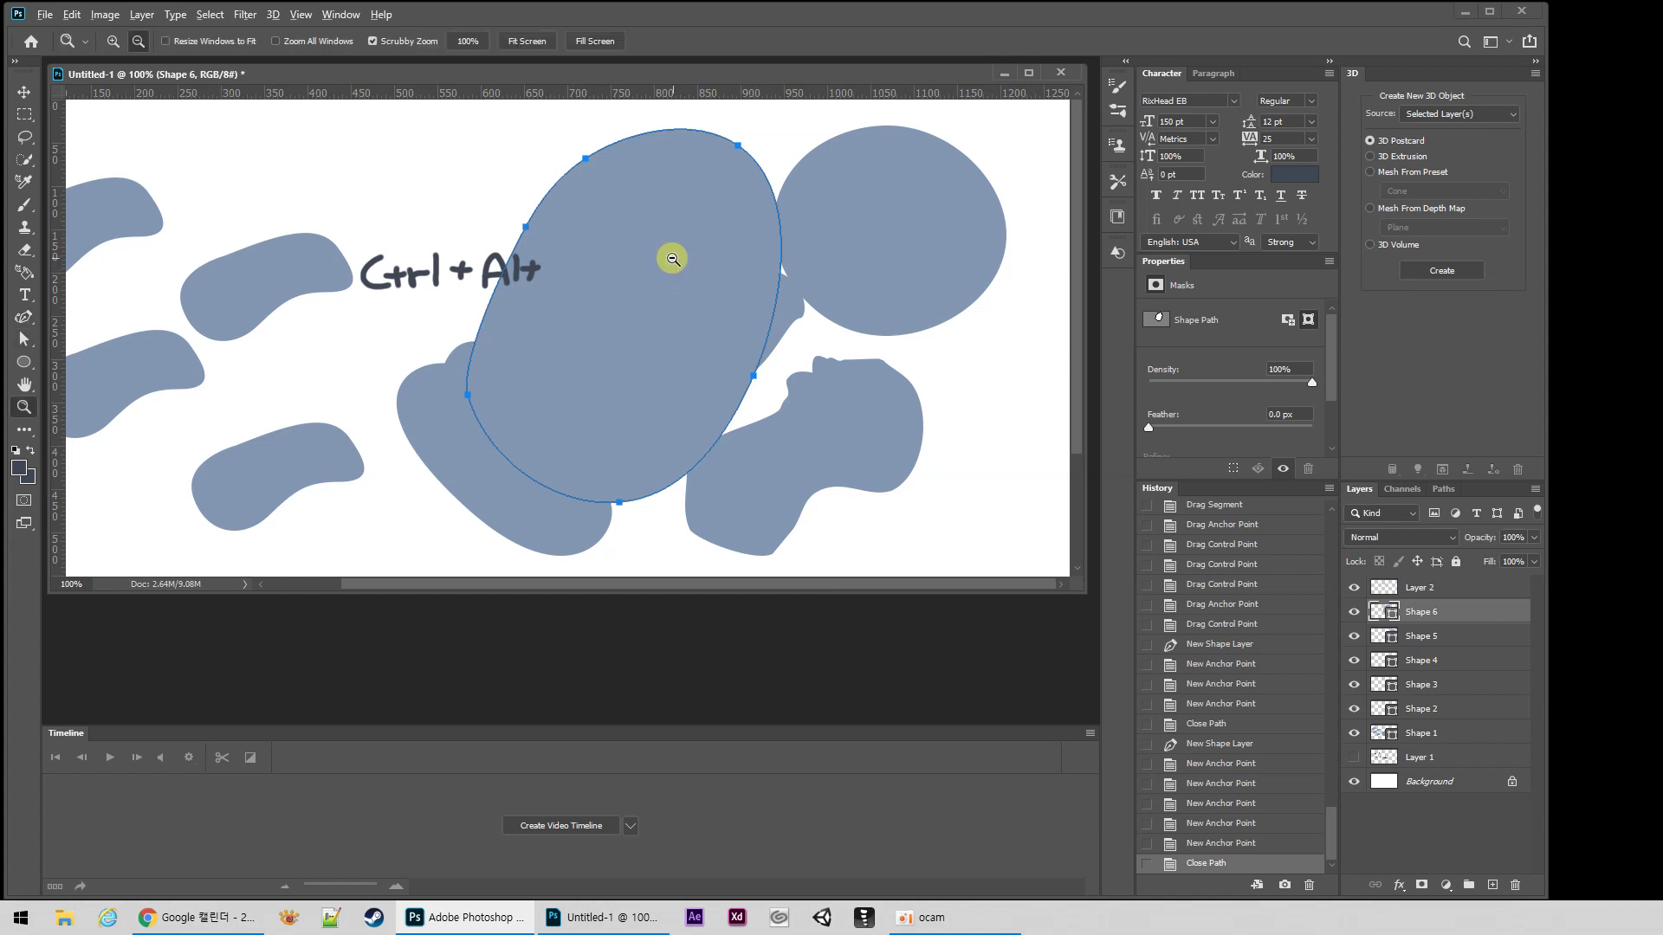
Step: Move the large oval downward over the neighbouring shapes with Path Selection
{"action": "key", "text": "ctrl+minus"}
{"action": "key", "text": "p"}
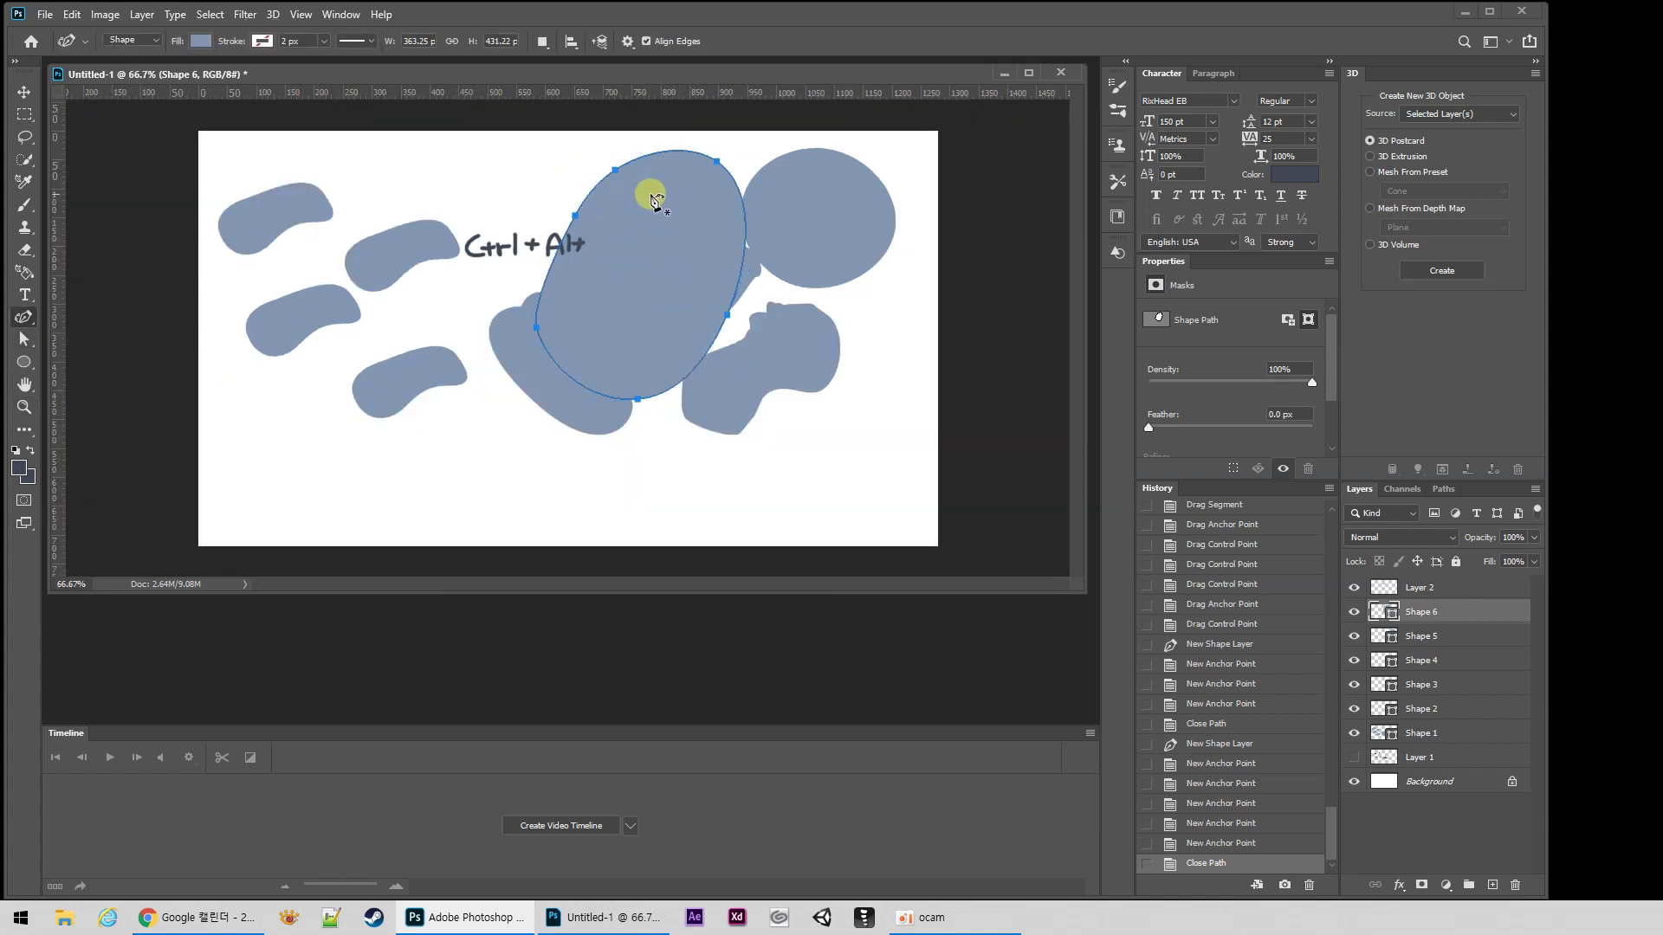
{"action": "left_click_drag", "start_coordinate": [26, 320], "coordinate": [85, 340]}
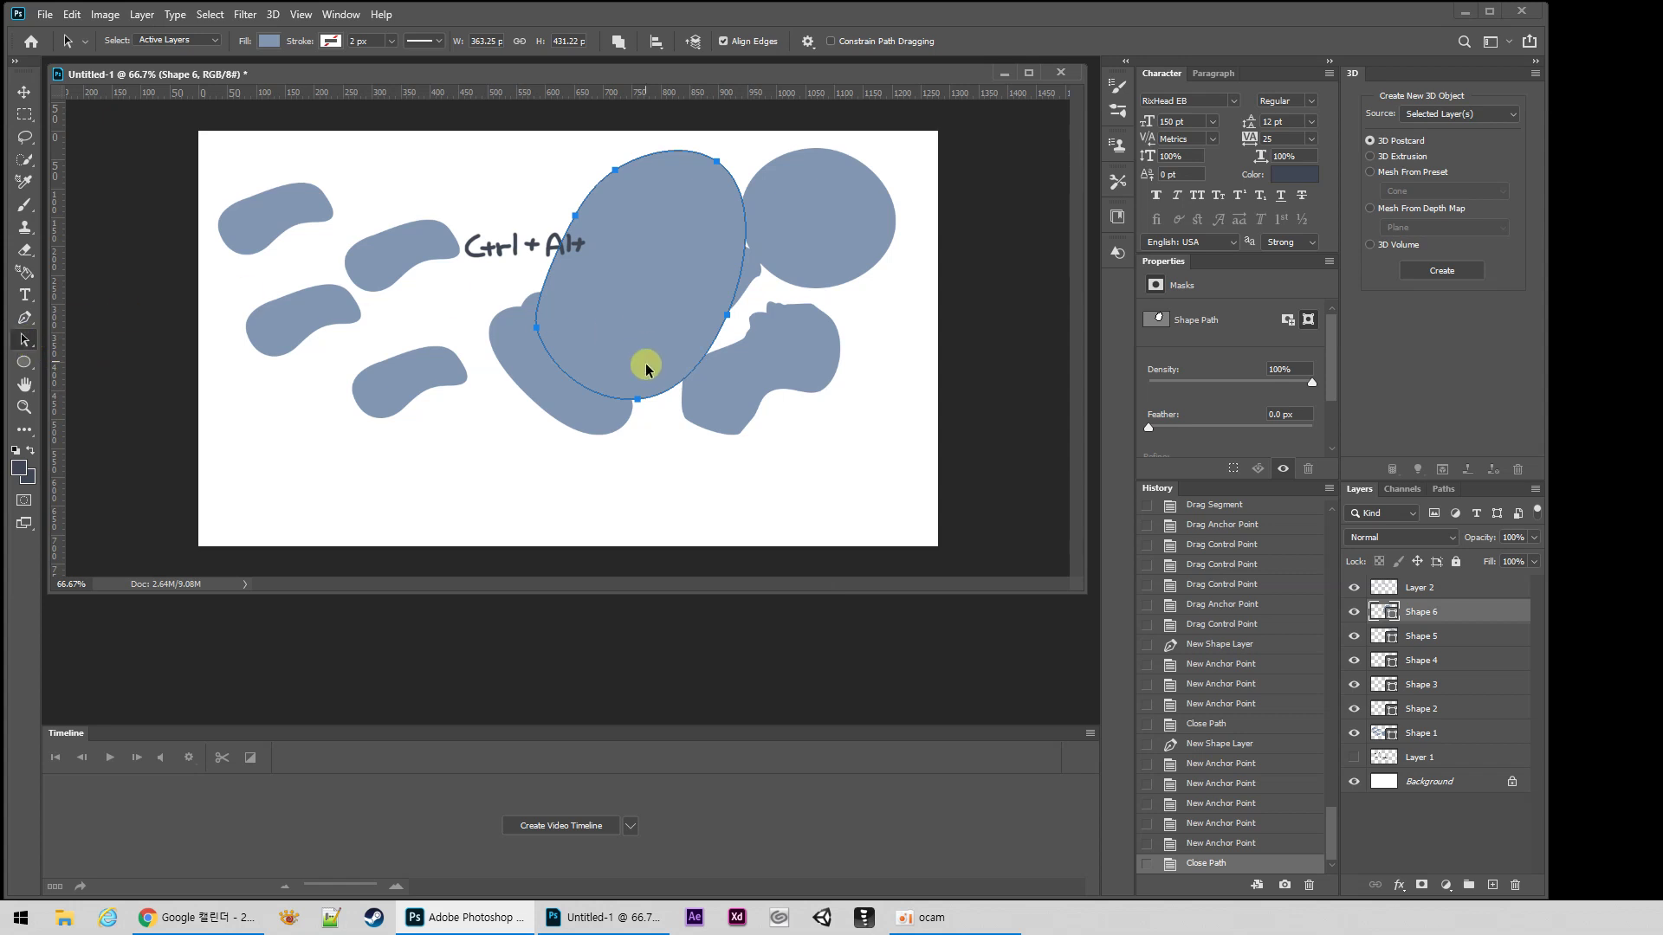
{"action": "left_click_drag", "start_coordinate": [642, 294], "coordinate": [609, 326]}
{"action": "left_click", "coordinate": [708, 277]}
{"action": "left_click_drag", "start_coordinate": [19, 336], "coordinate": [76, 341]}
{"action": "left_click", "coordinate": [302, 303]}
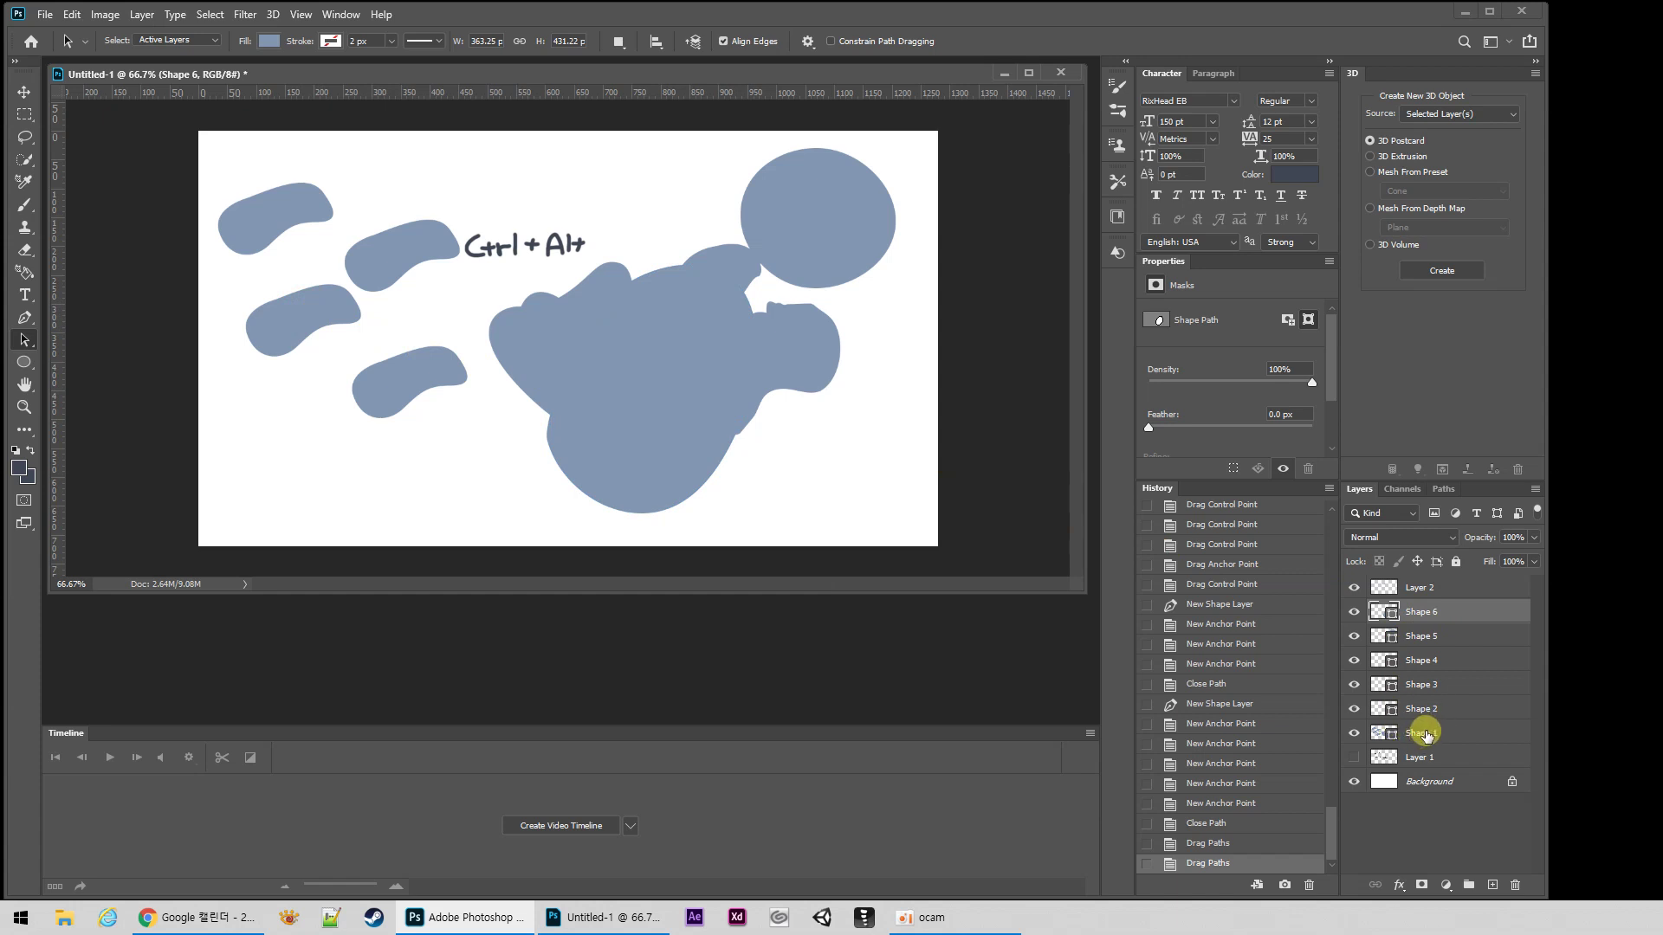
Step: Delete the shape layers Shape 1, Shape 2, Shape 3, Shape 4 and Shape 6, keeping Shape 5
{"action": "left_click", "coordinate": [1425, 734], "text": "shift"}
{"action": "left_click", "coordinate": [1414, 734]}
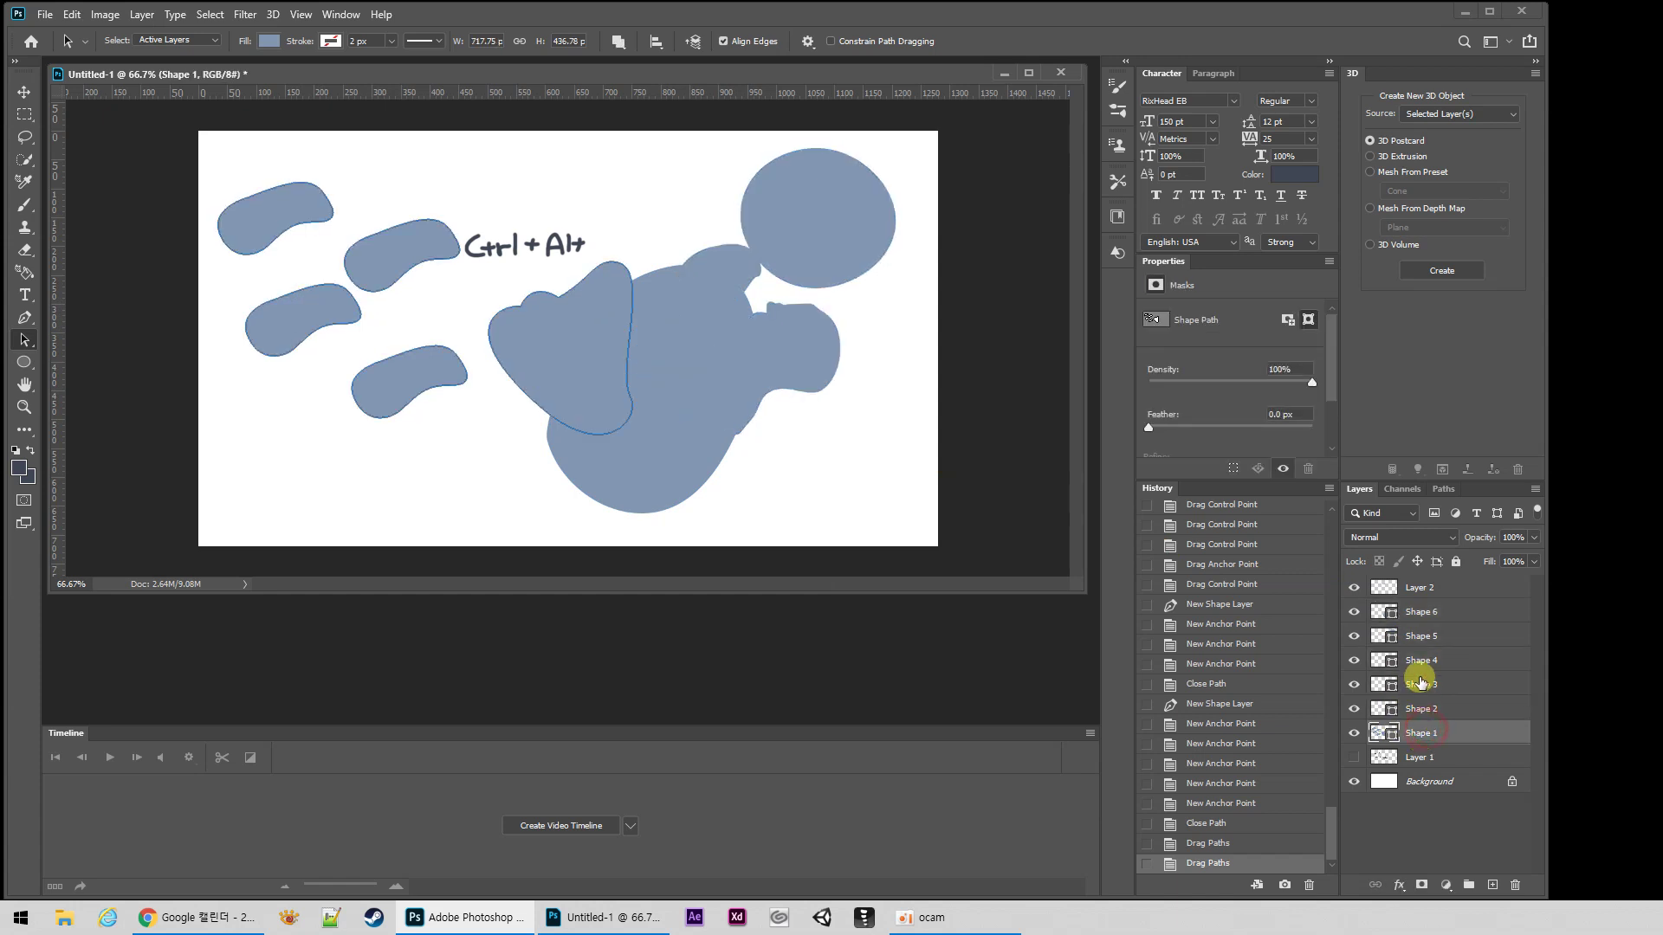
{"action": "left_click", "coordinate": [1421, 713], "text": "ctrl"}
{"action": "left_click", "coordinate": [1421, 641], "text": "shift"}
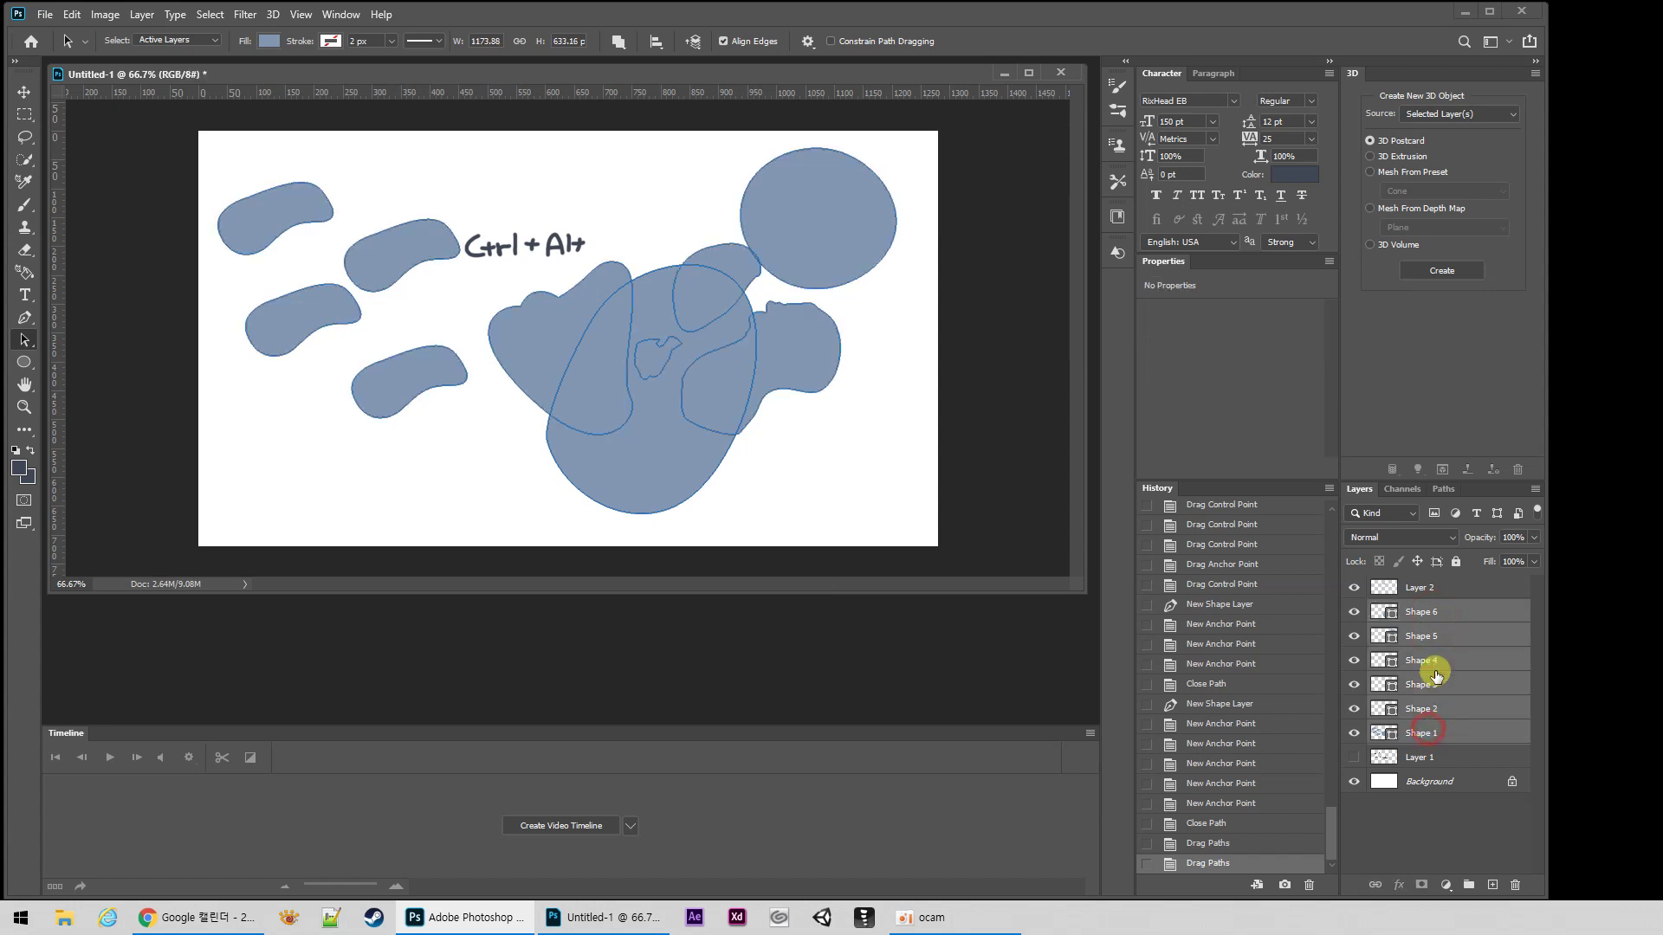
{"action": "left_click", "coordinate": [1421, 645], "text": "ctrl"}
{"action": "key", "text": "Delete"}
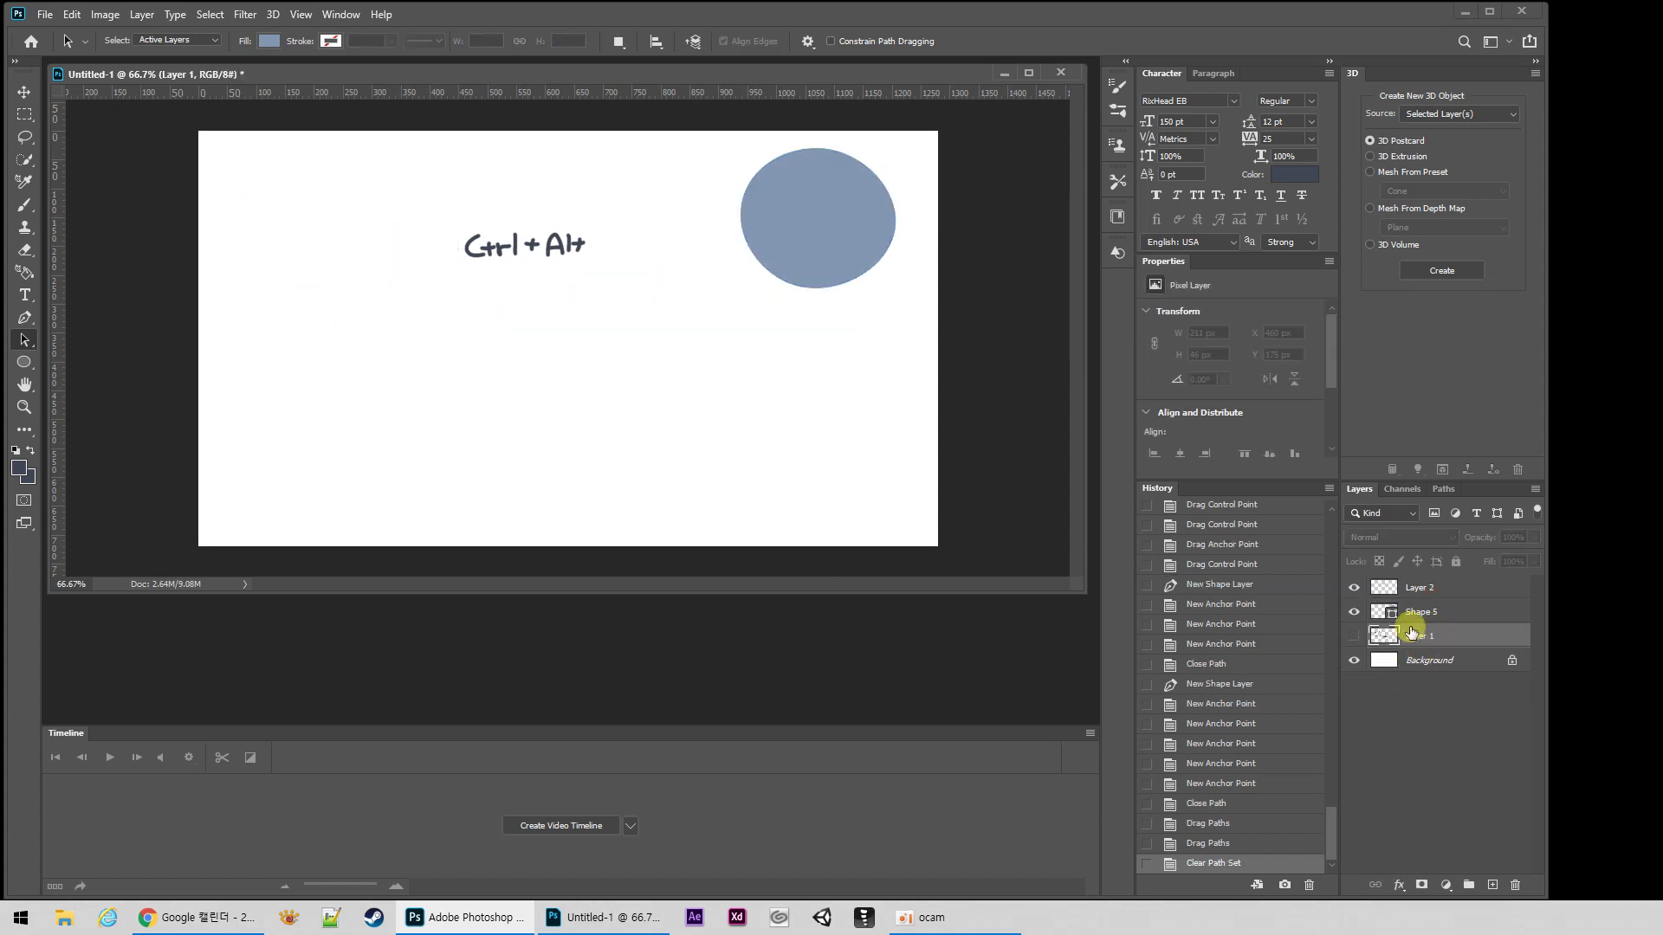
Step: Move the Shape 5 ellipse to the canvas's left side and duplicate its path beside it on the same layer with Path Selection
{"action": "left_click", "coordinate": [1414, 612]}
{"action": "left_click_drag", "start_coordinate": [792, 205], "coordinate": [294, 346]}
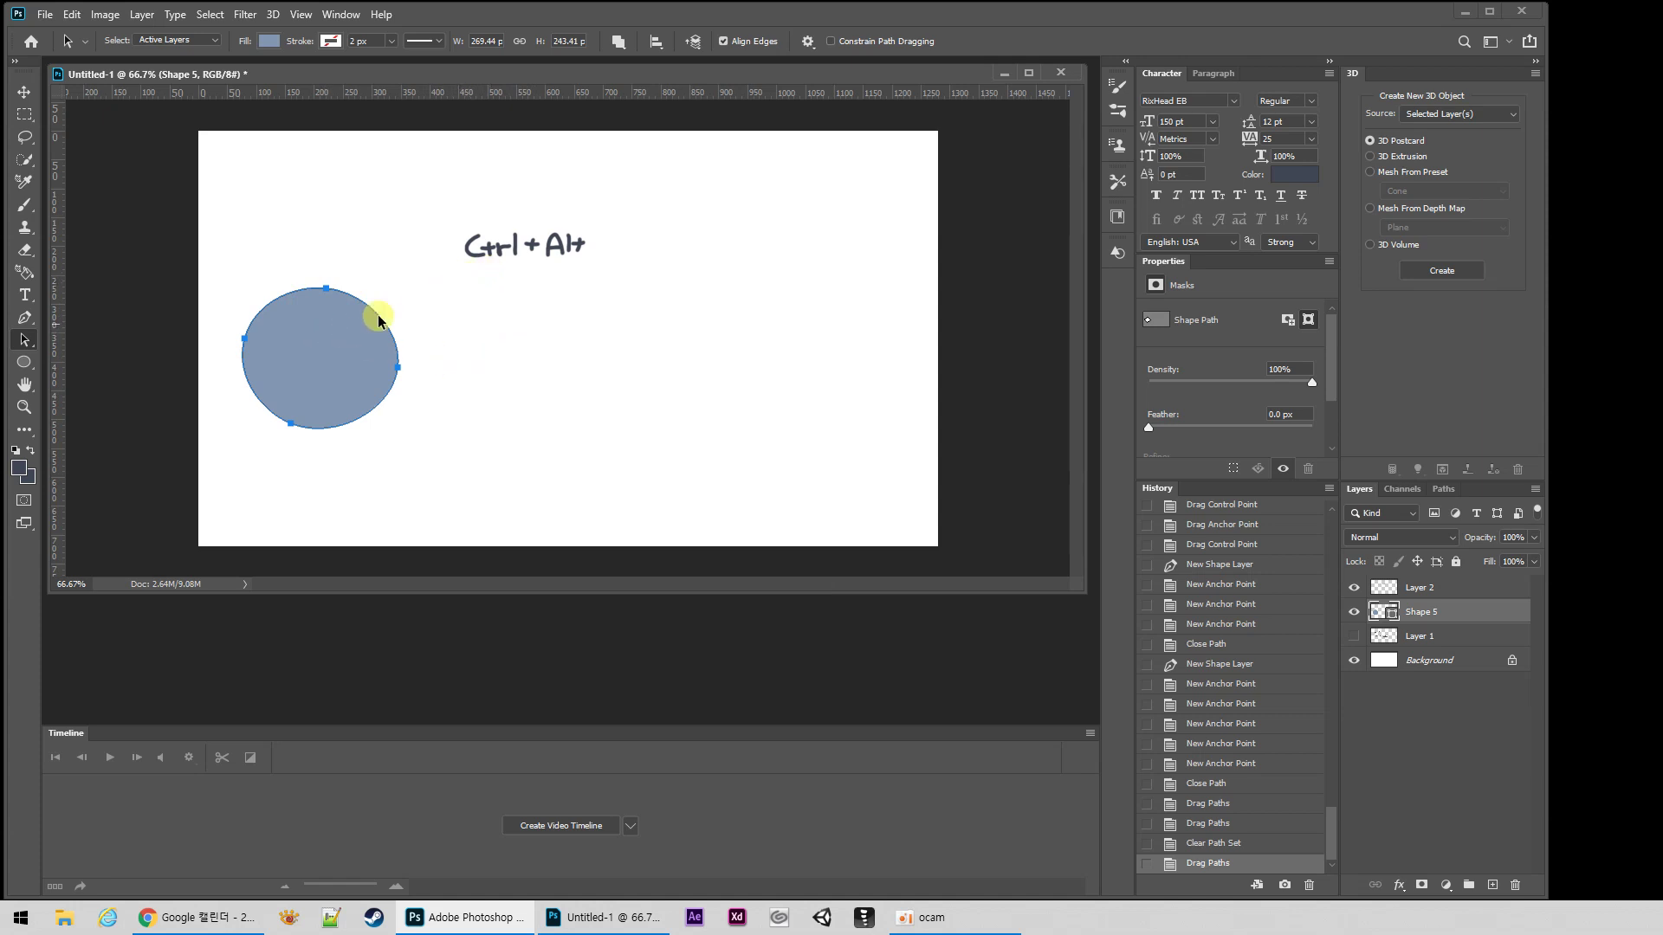
{"action": "left_click", "coordinate": [239, 332]}
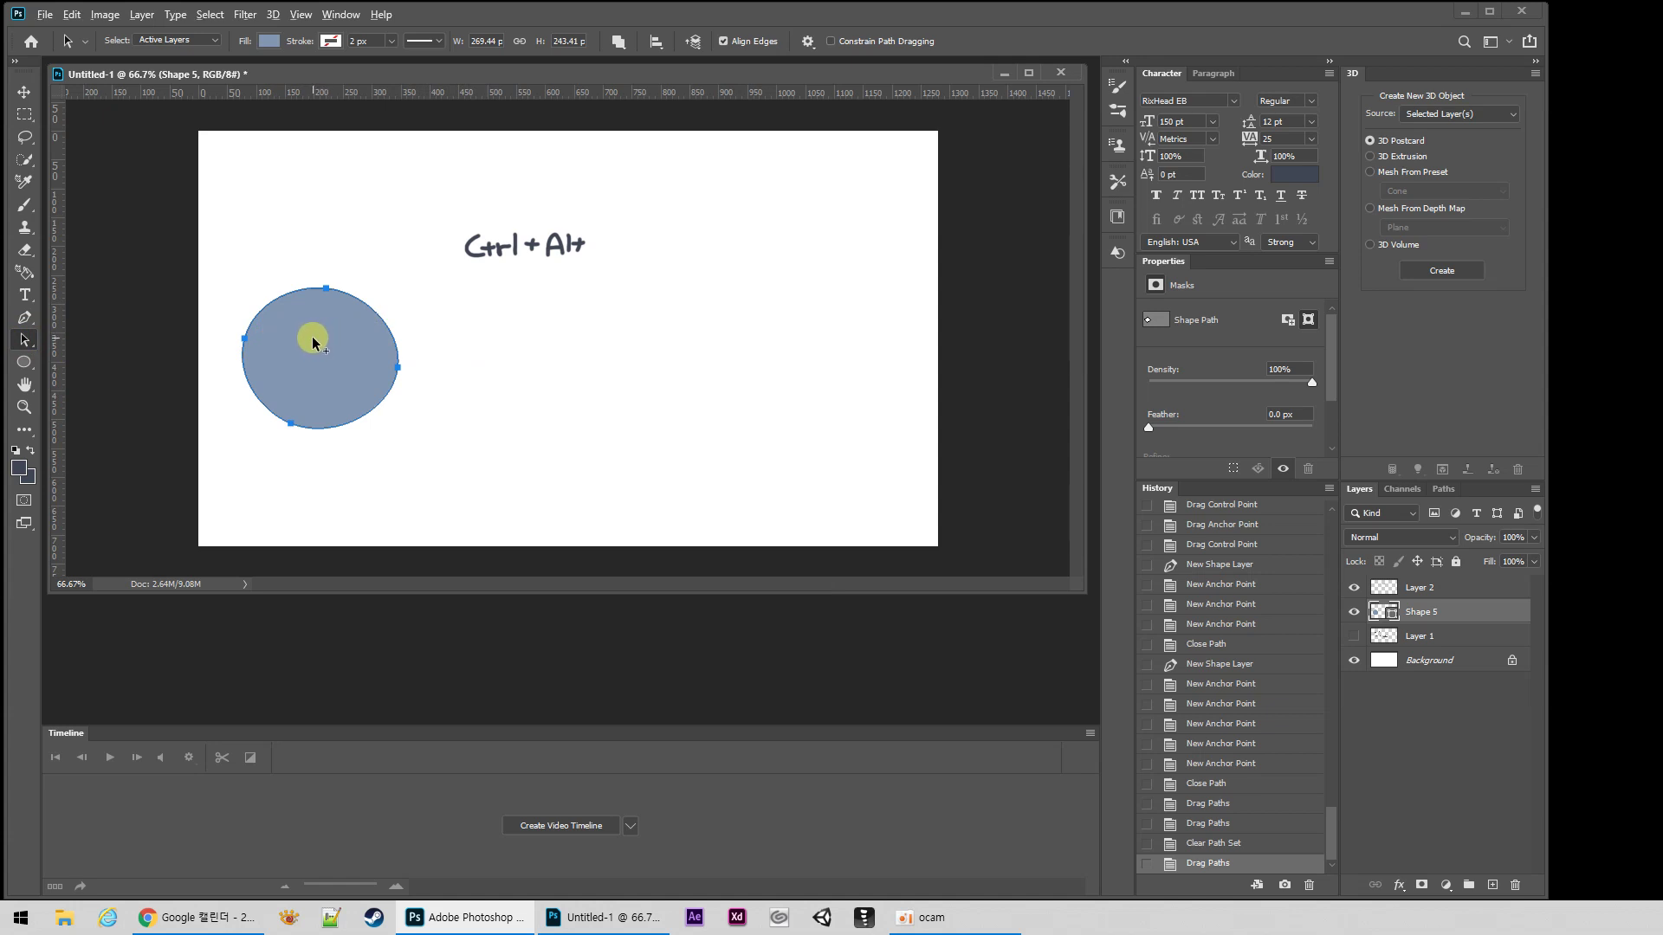
{"action": "left_click_drag", "start_coordinate": [320, 335], "coordinate": [513, 336]}
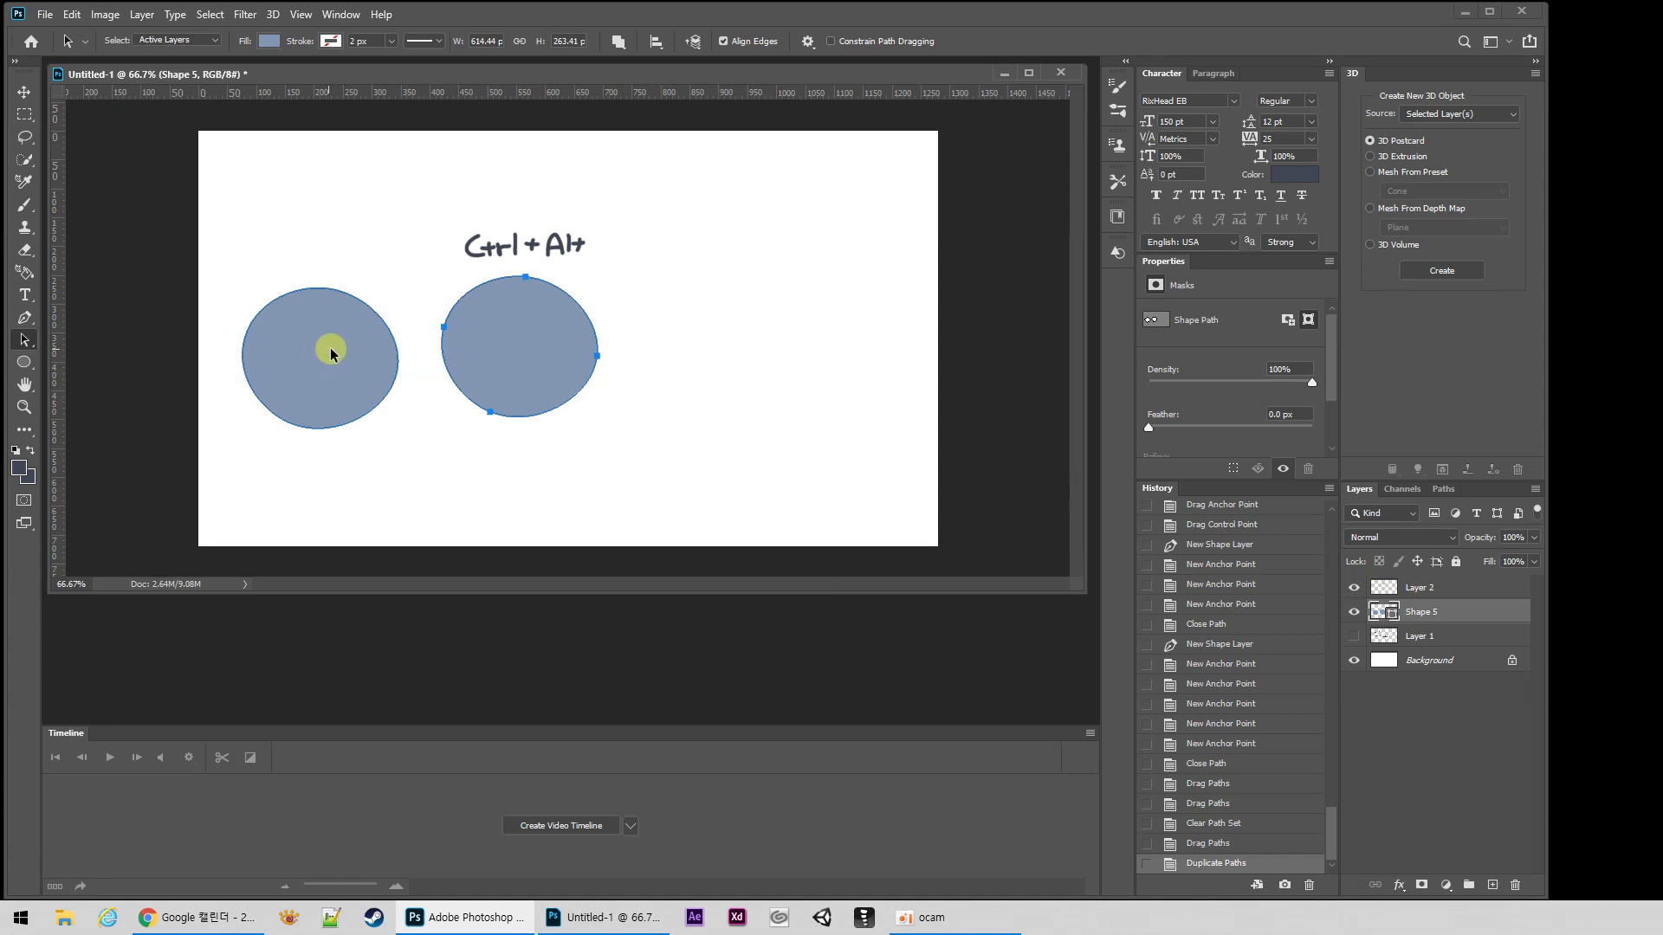
Step: Duplicate the two-ellipse layer toward the canvas's lower right with the Move tool and add a third ellipse path above its copies
{"action": "key", "text": "v"}
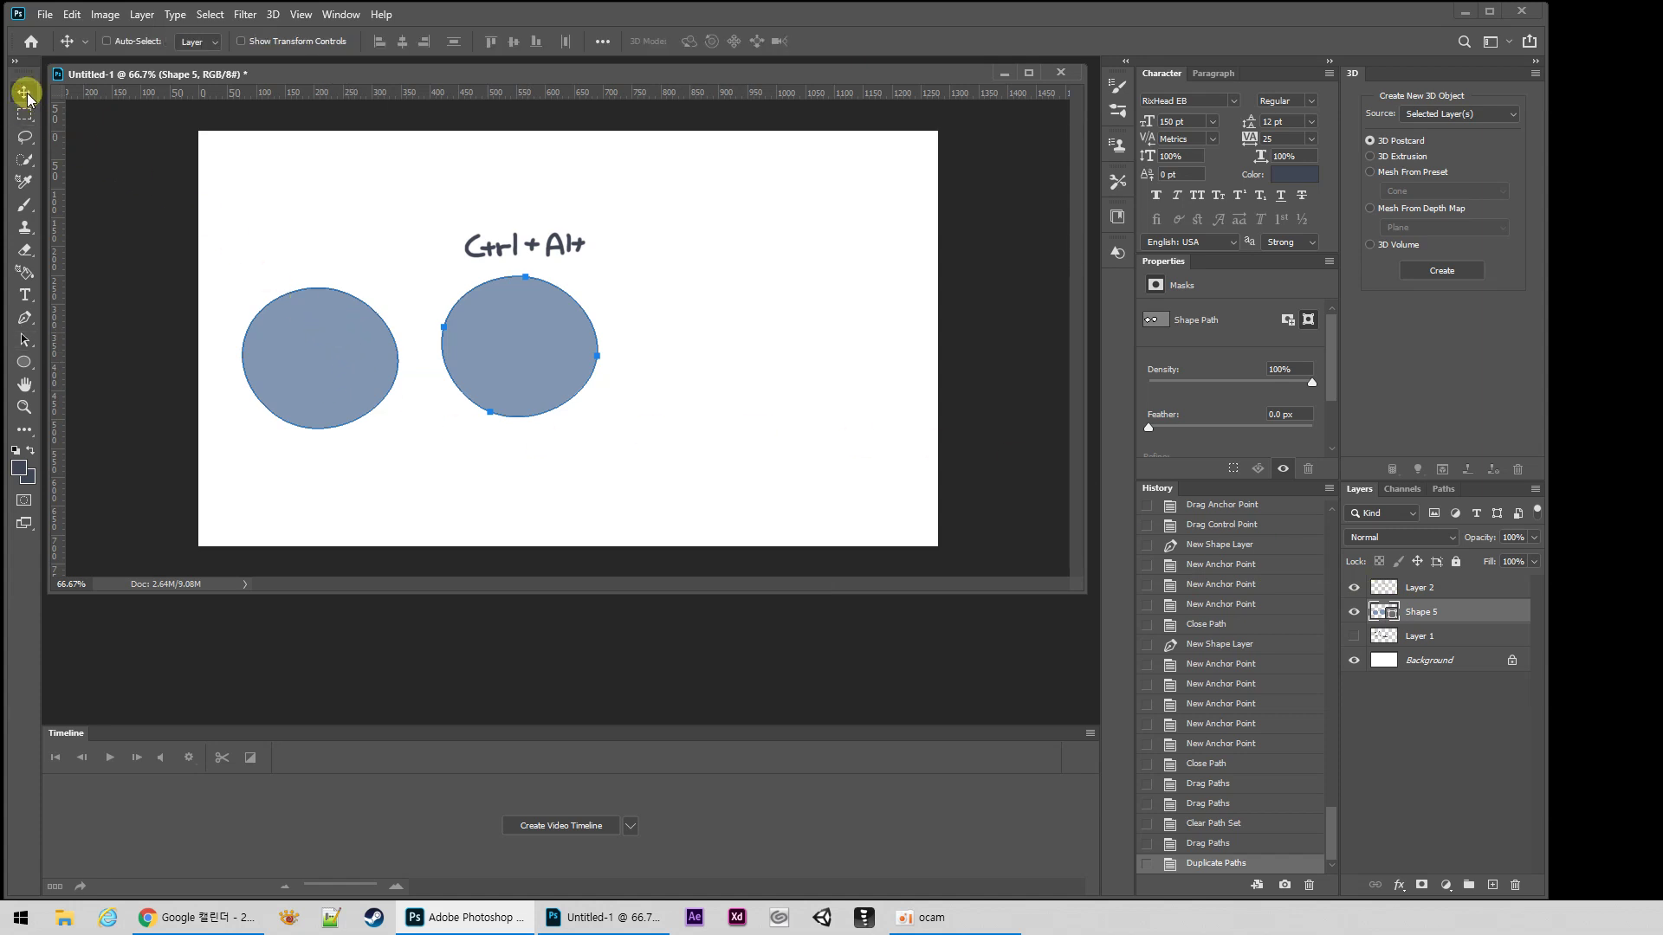
{"action": "left_click_drag", "start_coordinate": [500, 359], "coordinate": [791, 453]}
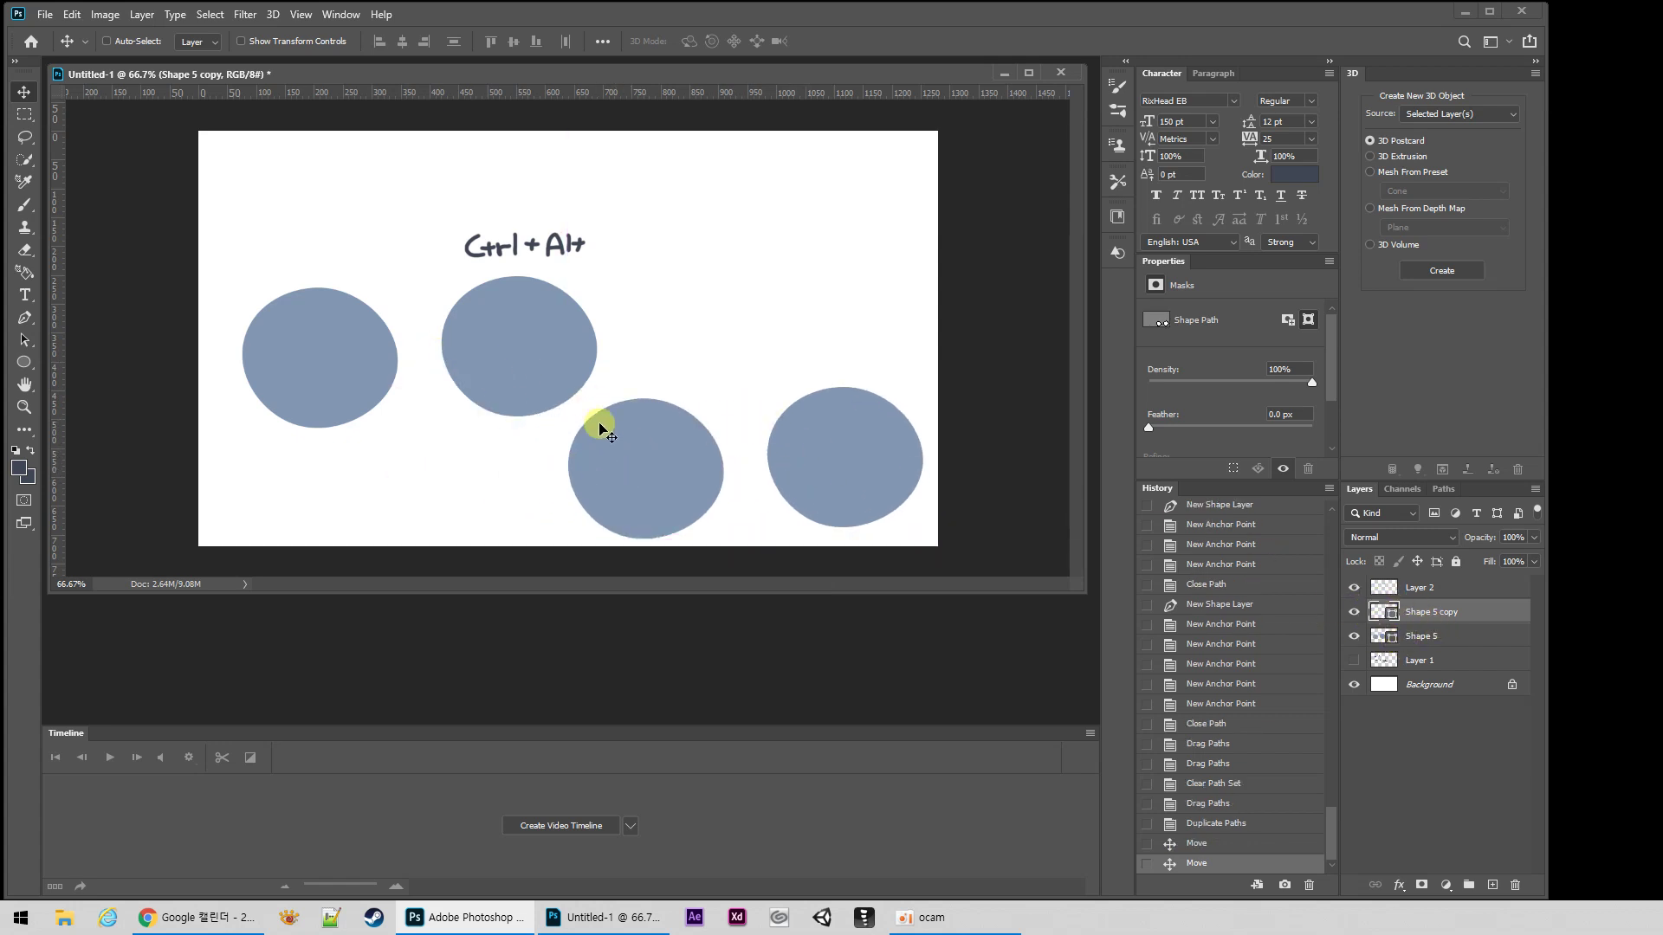
{"action": "key", "text": "a"}
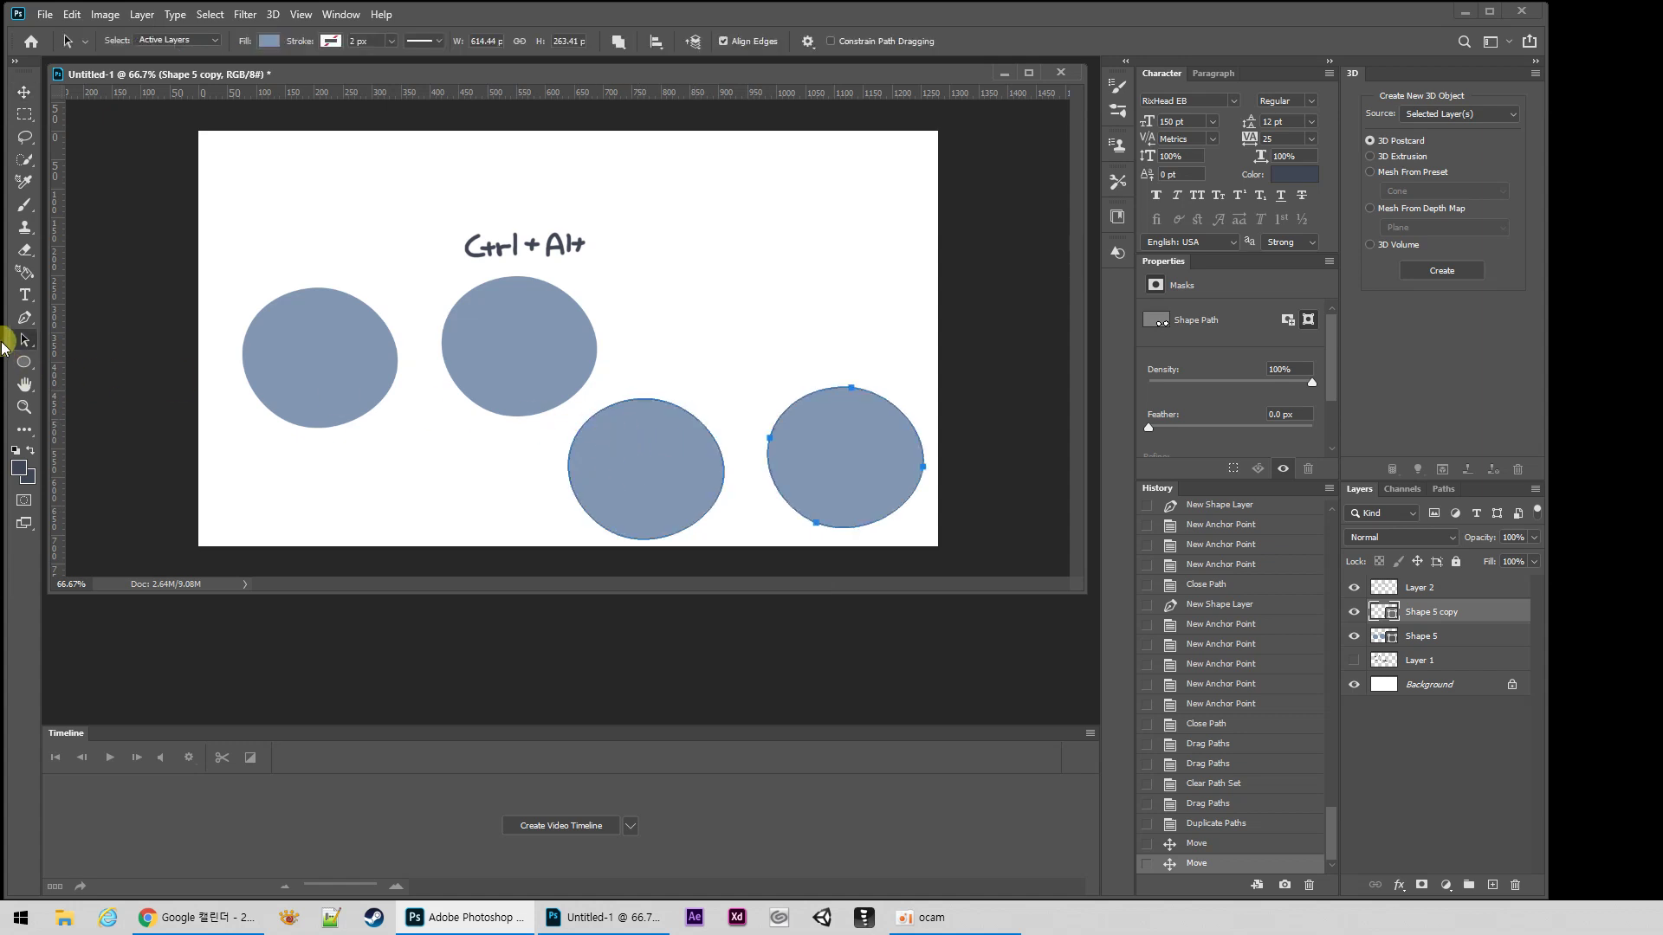
{"action": "left_click", "coordinate": [639, 448]}
{"action": "left_click_drag", "start_coordinate": [631, 472], "coordinate": [702, 306]}
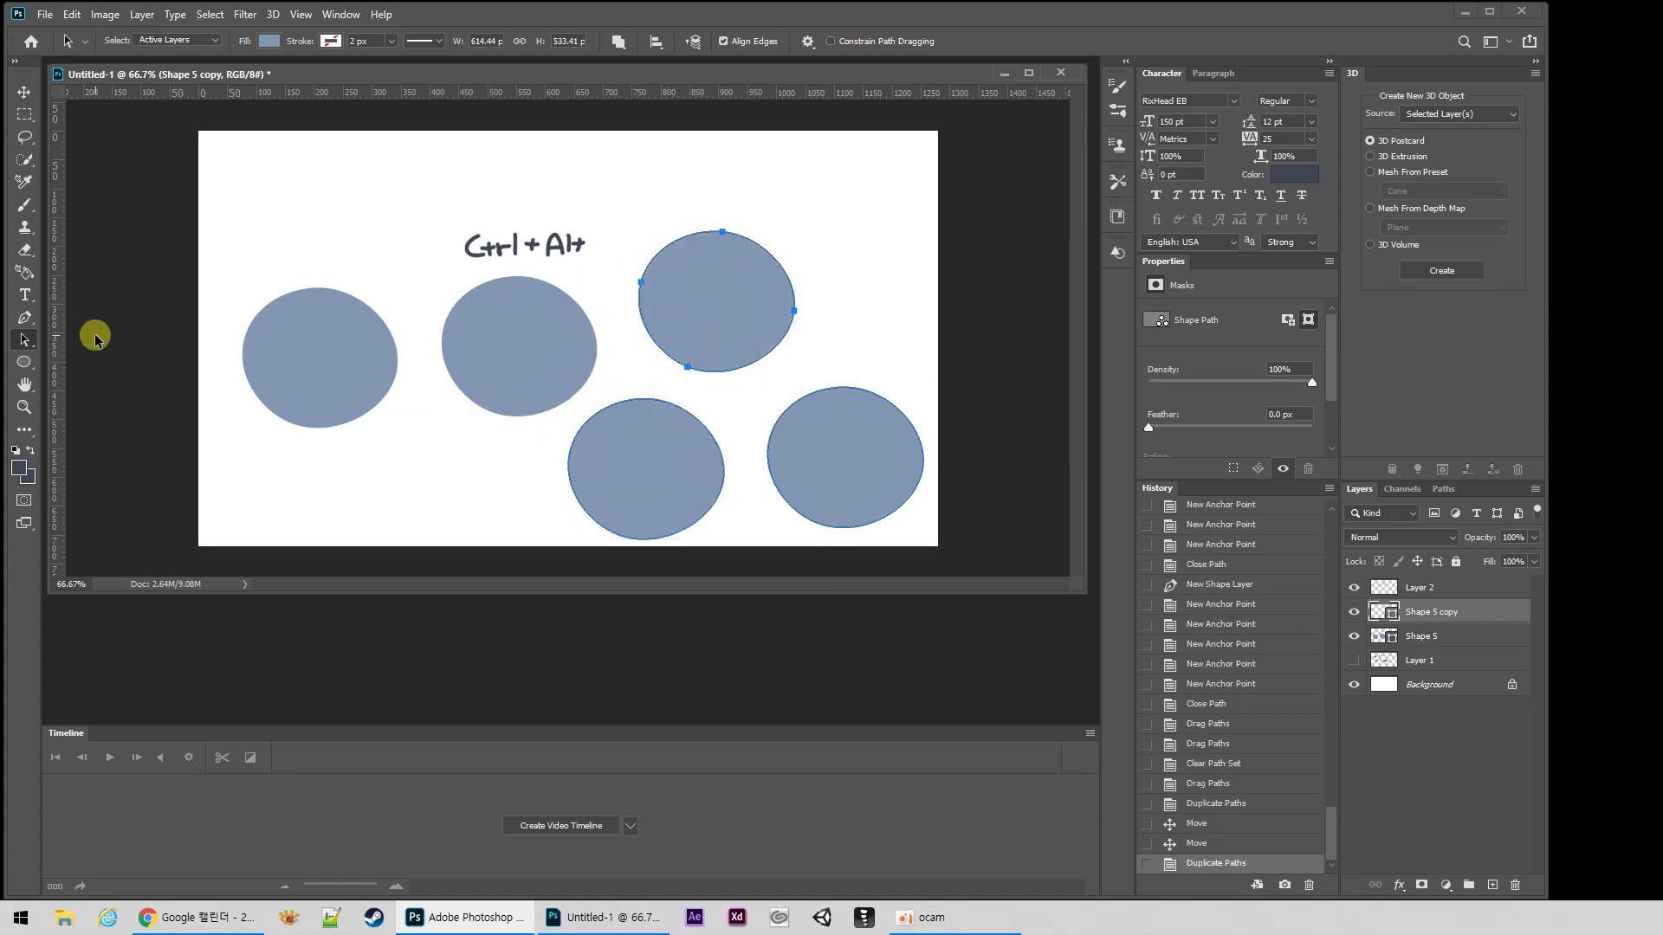
Step: Pull the lower and left anchor points of the third ellipse outward with Direct Selection
{"action": "left_click_drag", "start_coordinate": [31, 341], "coordinate": [63, 349]}
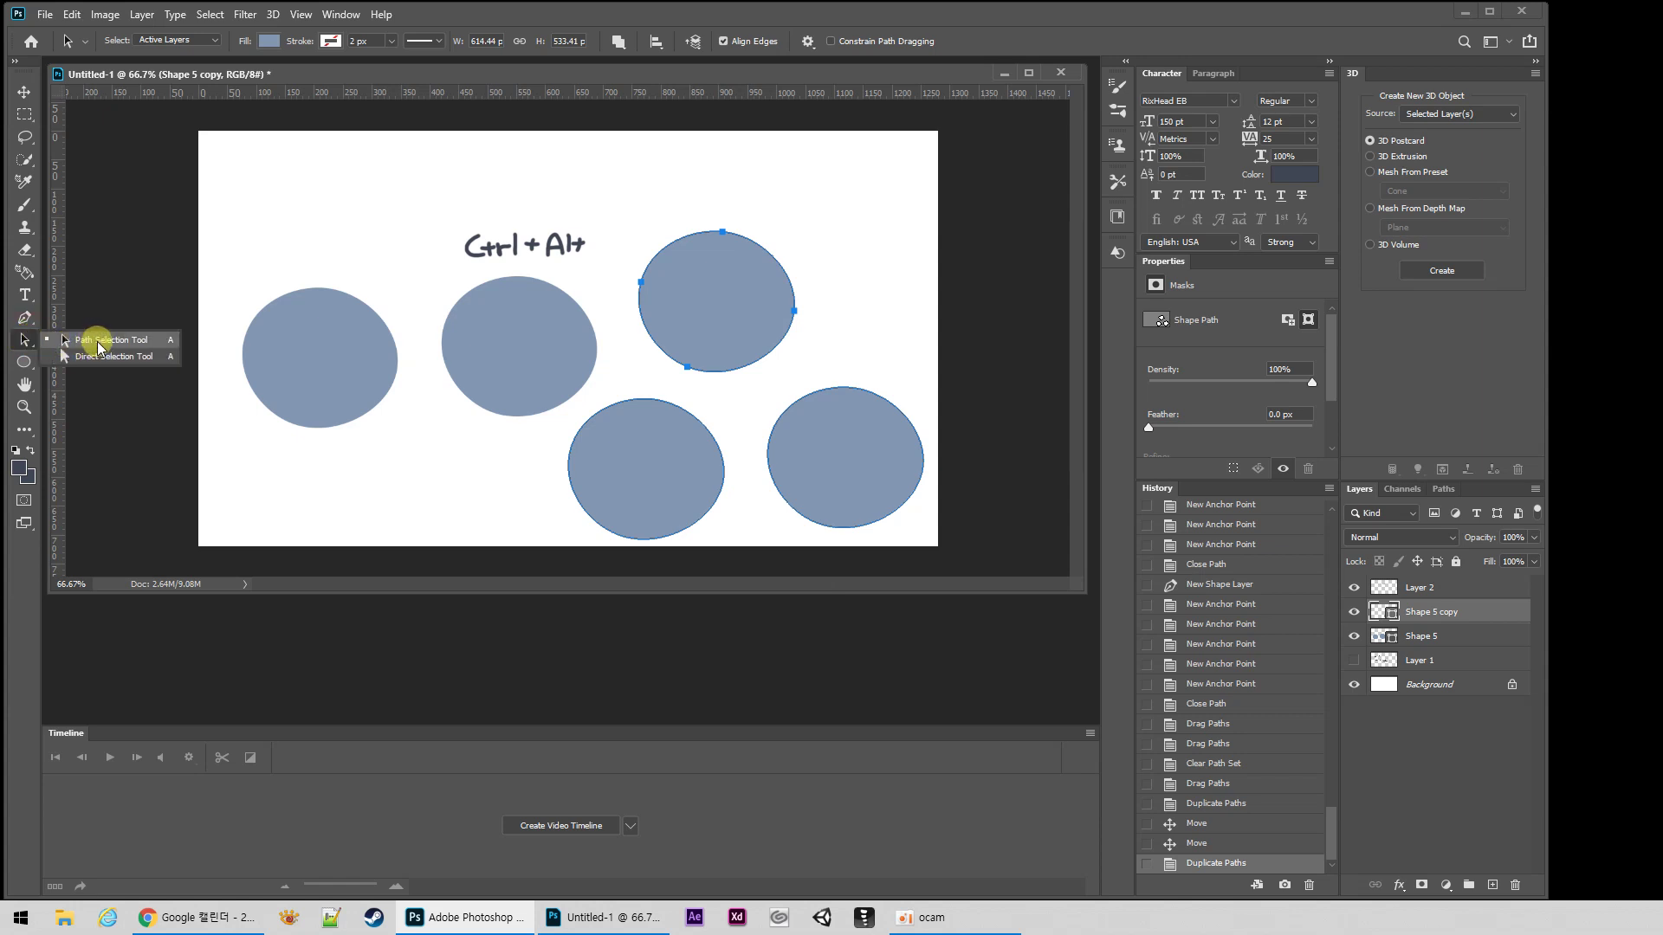
{"action": "mouse_move", "coordinate": [98, 346]}
{"action": "left_mouse_down"}
{"action": "mouse_move", "coordinate": [84, 362]}
{"action": "mouse_move", "coordinate": [102, 356]}
{"action": "left_mouse_up"}
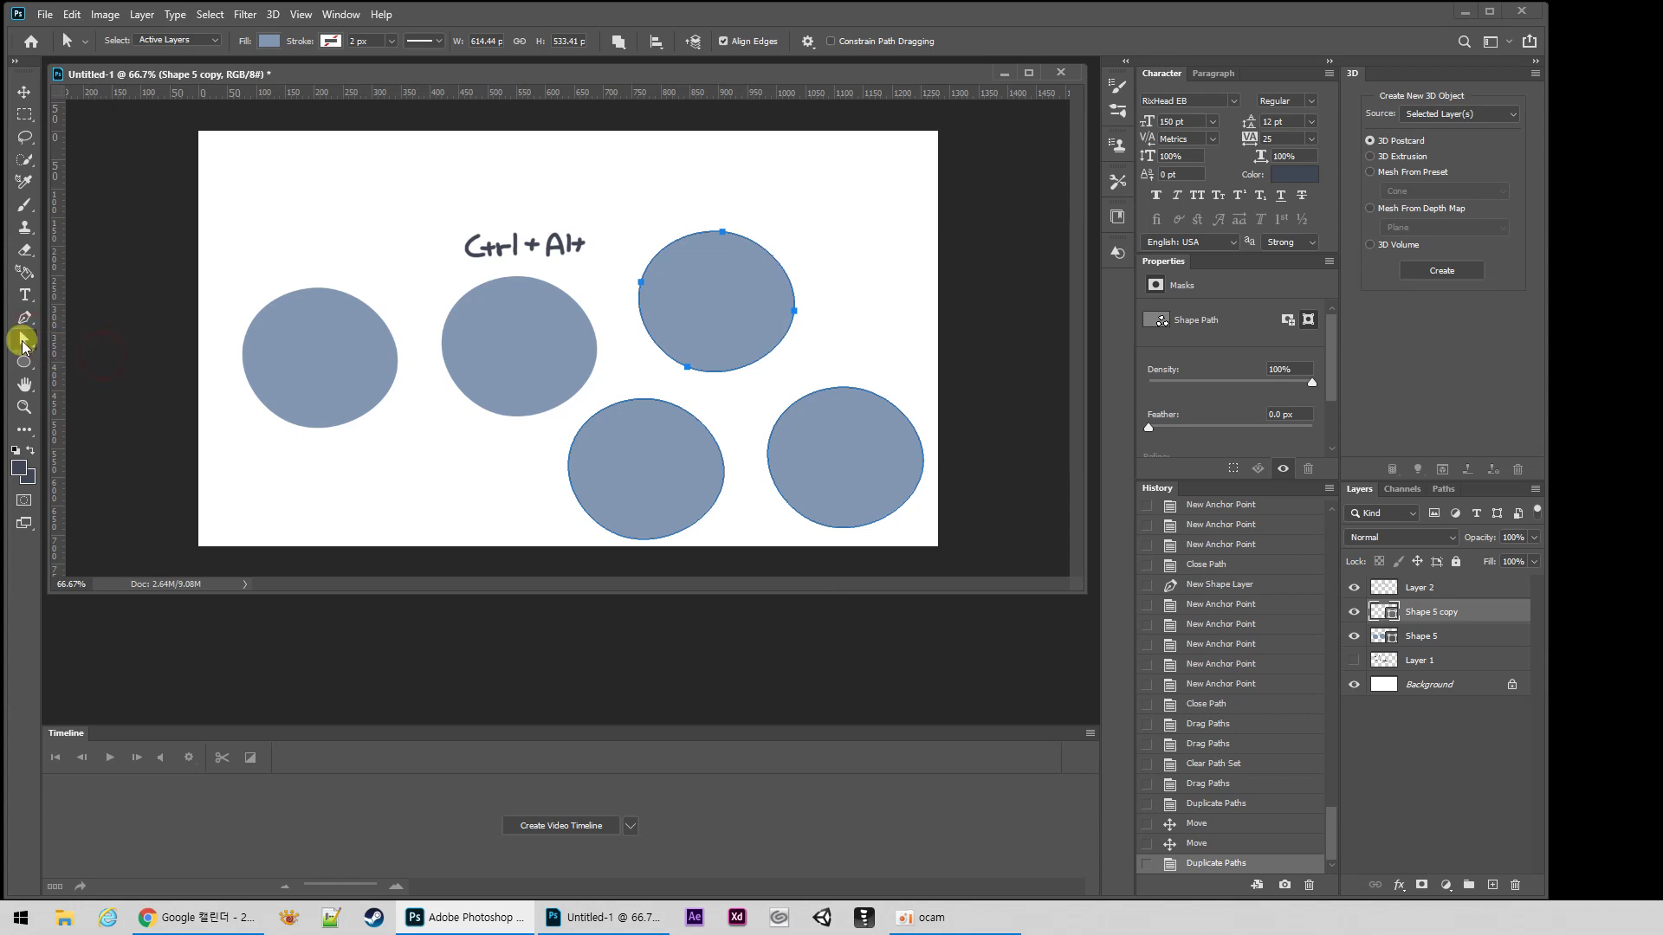
{"action": "left_click", "coordinate": [687, 369]}
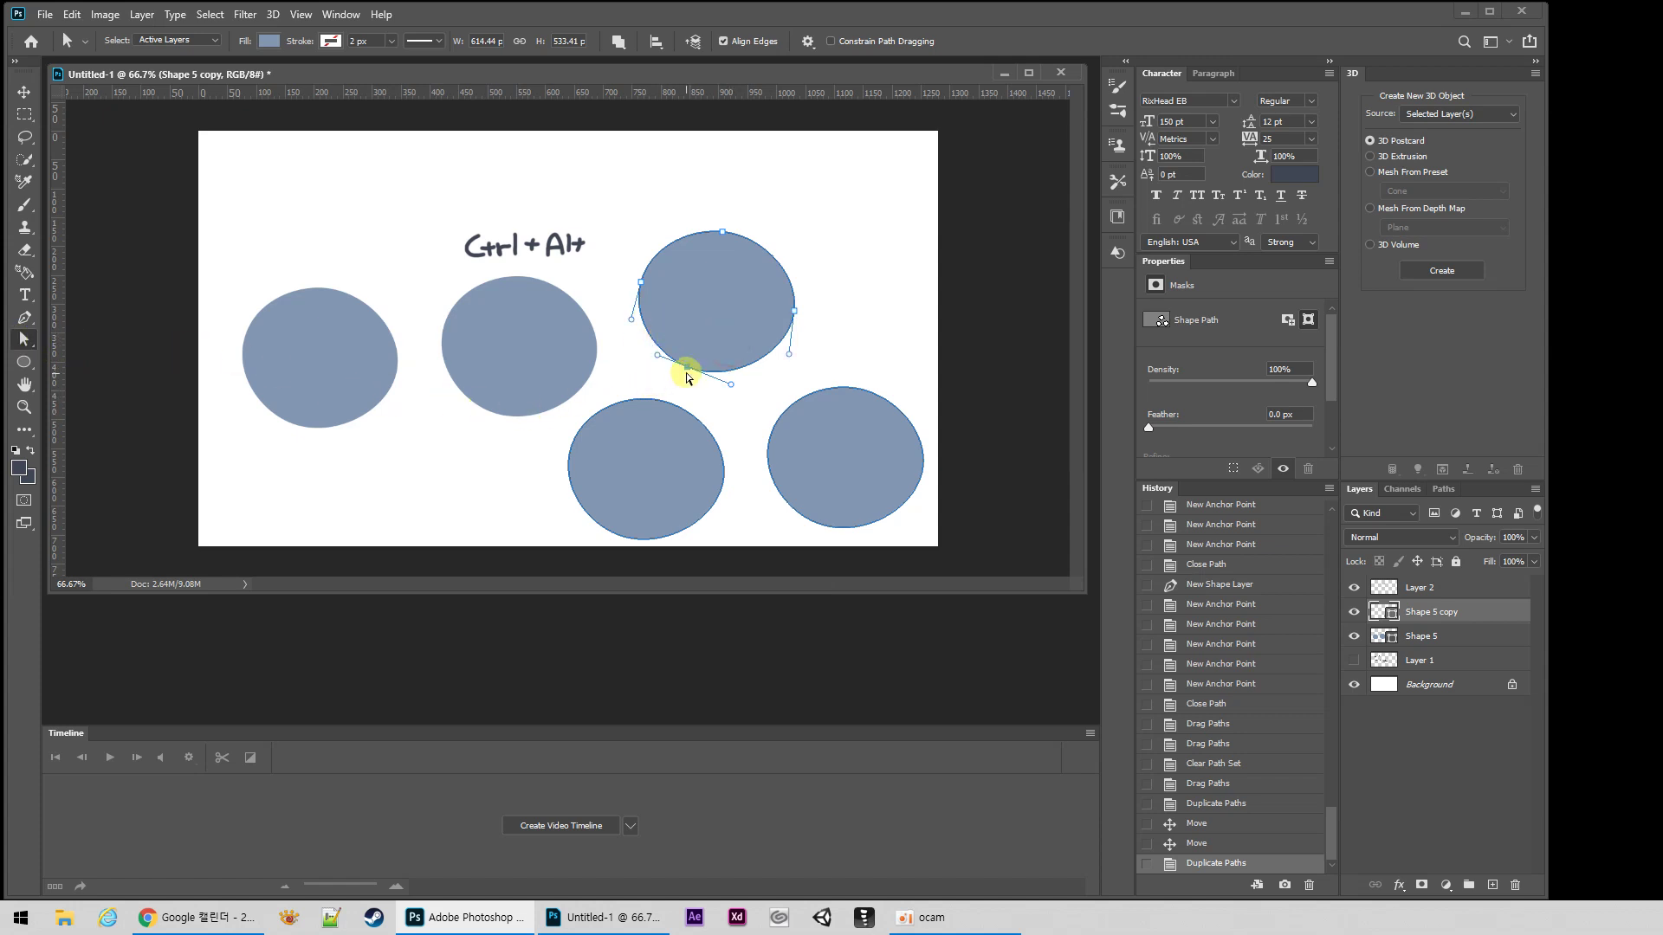
{"action": "left_click_drag", "start_coordinate": [687, 369], "coordinate": [692, 387]}
{"action": "left_click_drag", "start_coordinate": [641, 285], "coordinate": [602, 266]}
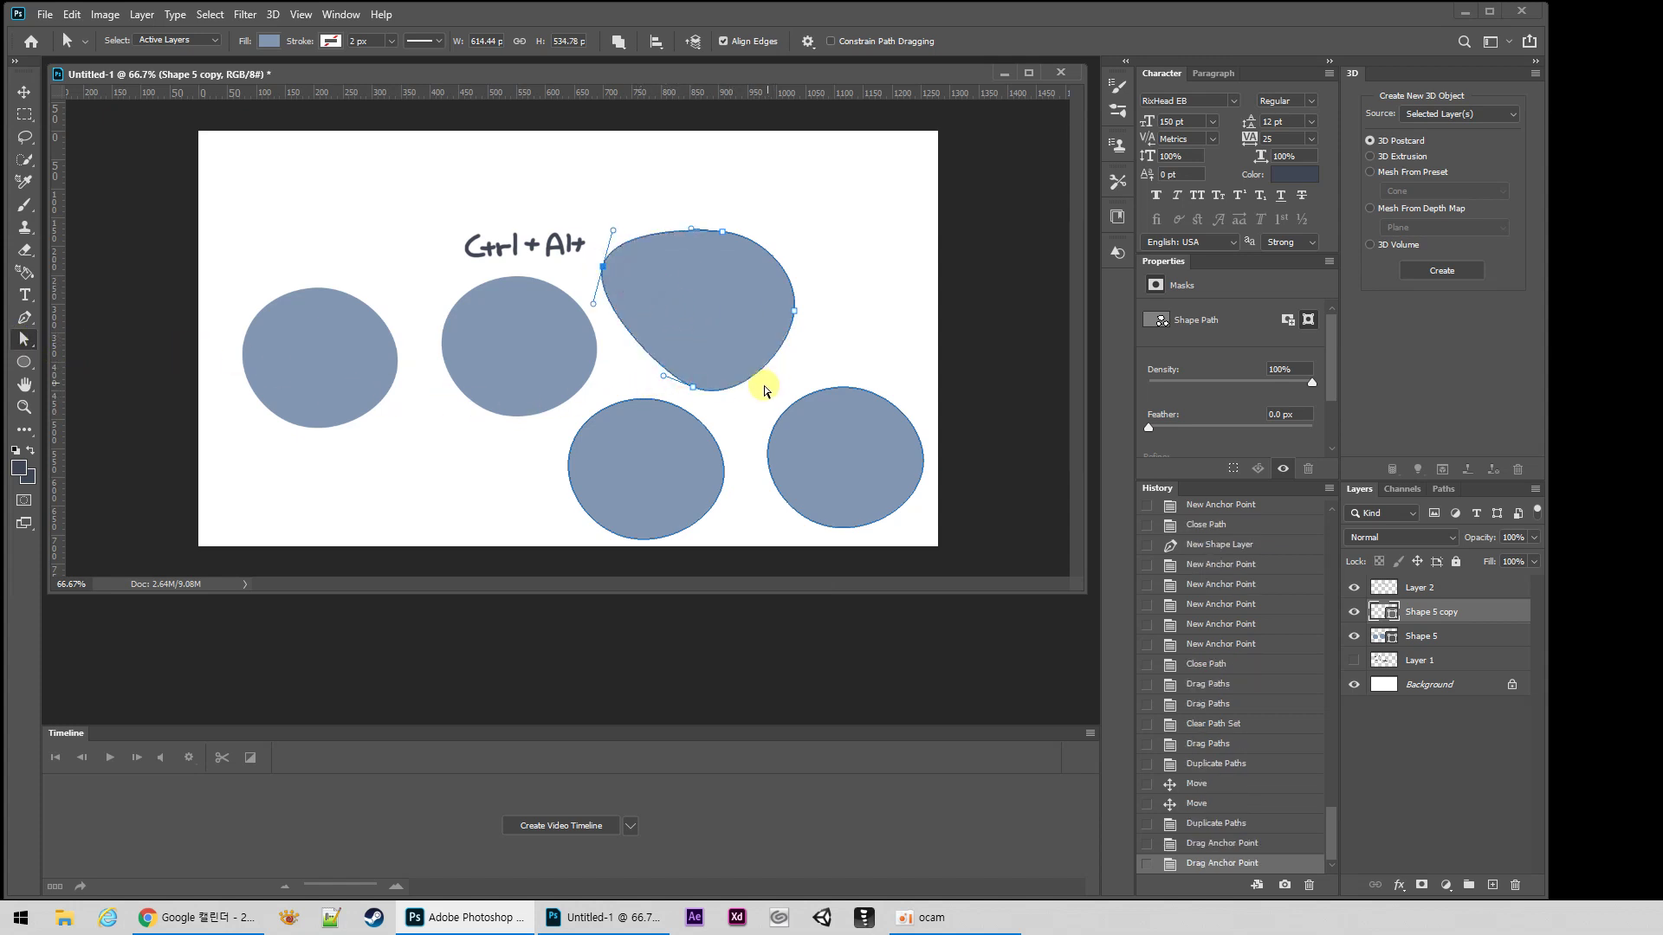